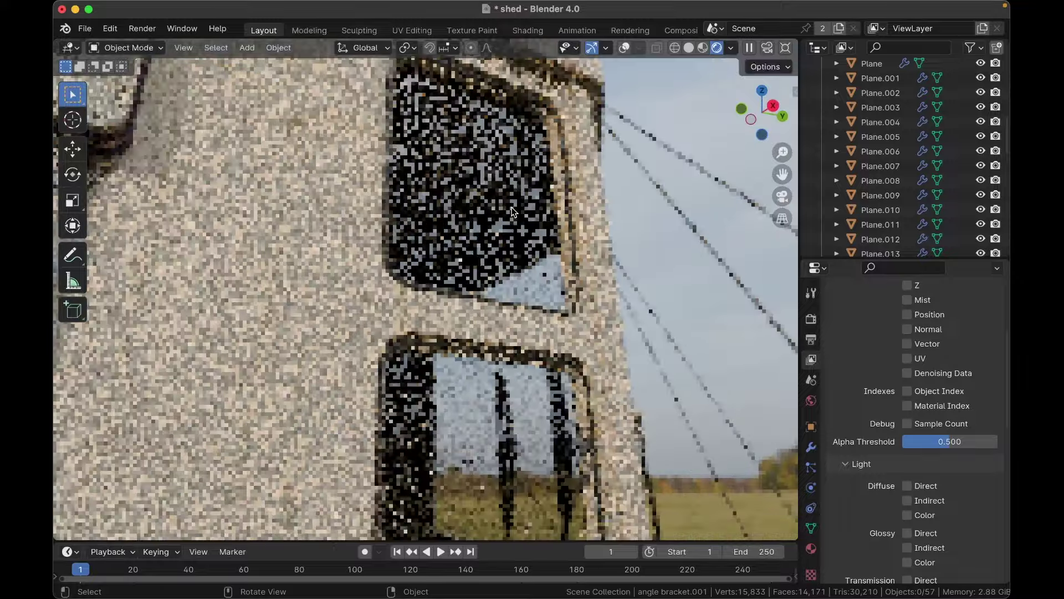
Step: Examine the rendered shed's windows, walls and roof edge from all sides
scroll(512, 212, left, 5)
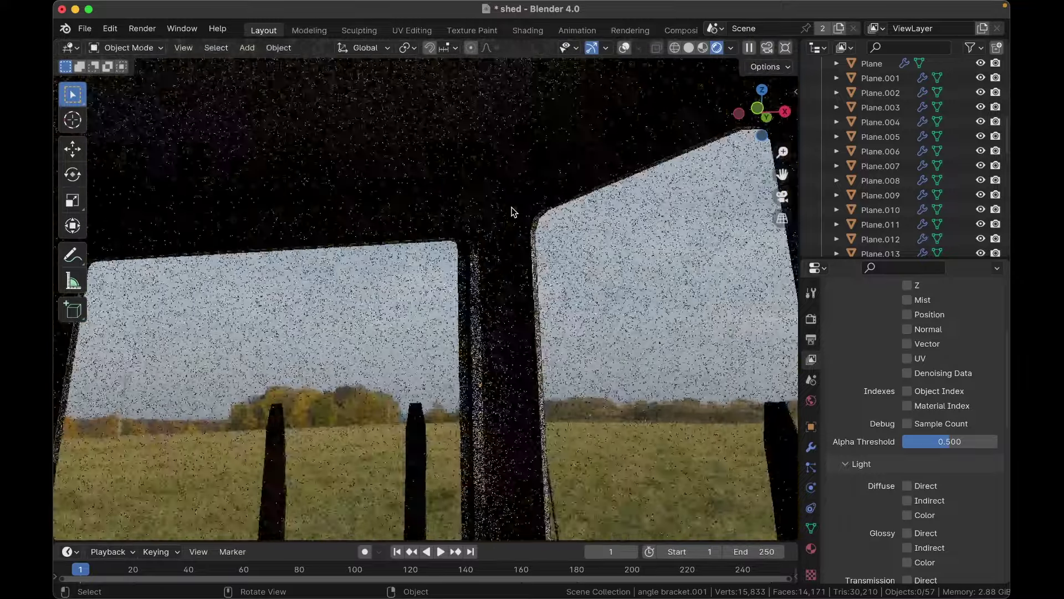
scroll(511, 212, left, 2)
scroll(512, 212, right, 3)
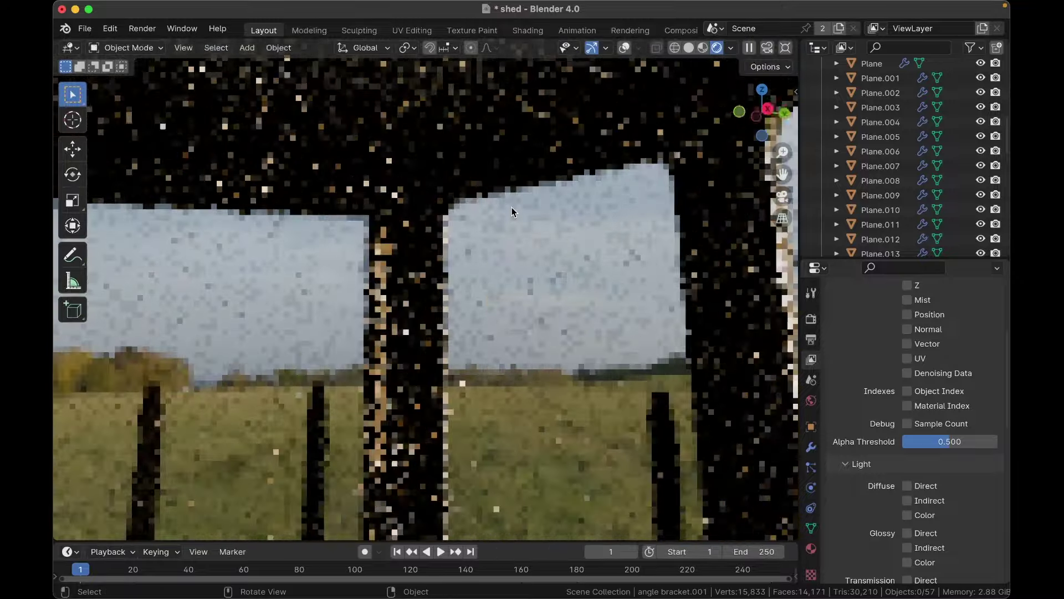
scroll(512, 212, left, 3)
scroll(511, 211, right, 8)
scroll(511, 212, down, 8)
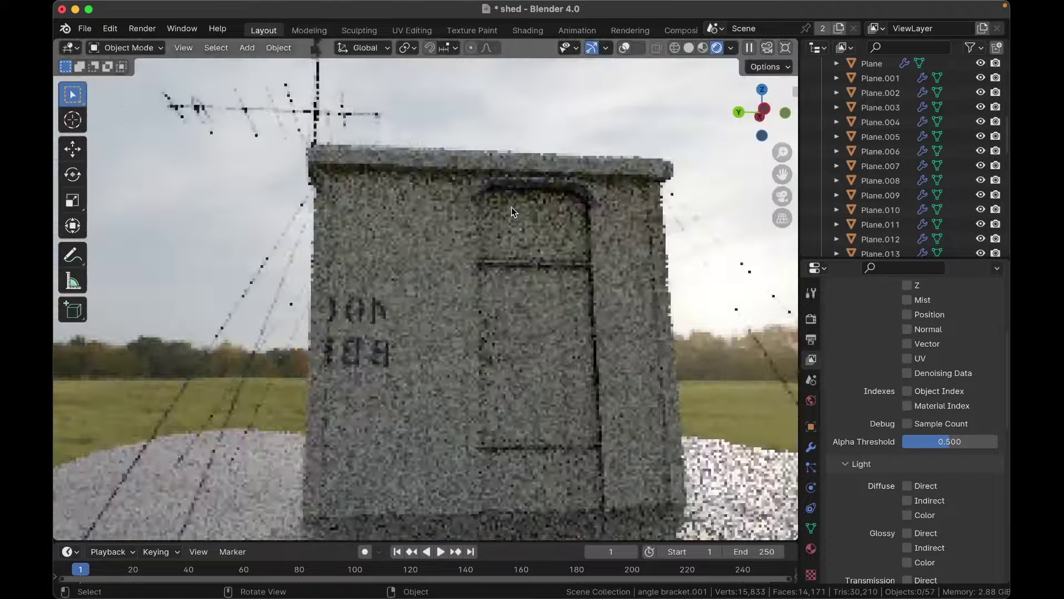
scroll(512, 212, right, 6)
scroll(512, 211, right, 8)
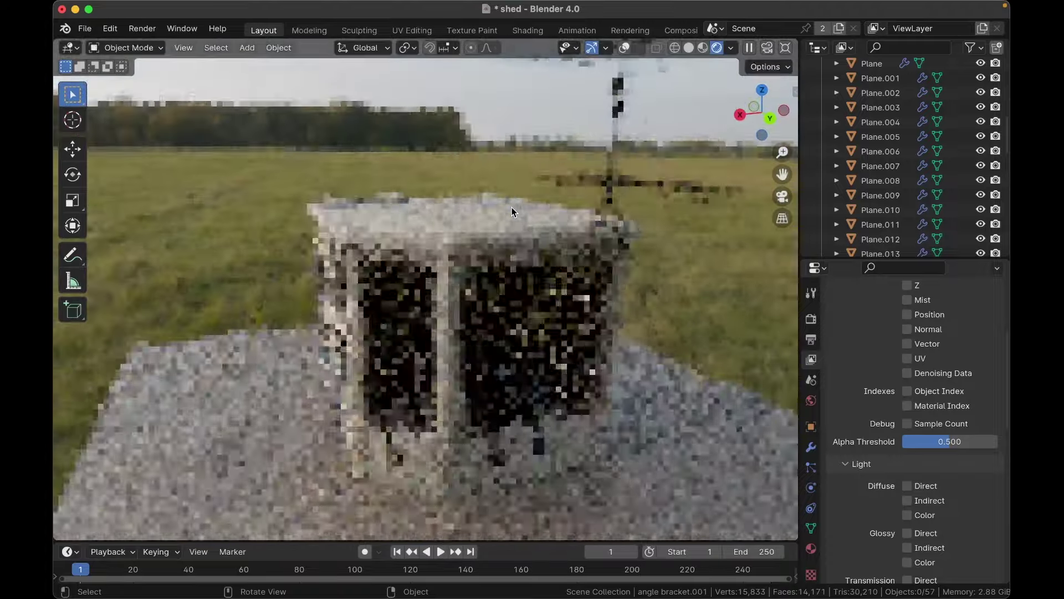
scroll(512, 212, up, 4)
shift+scroll(512, 211, down, 1)
scroll(512, 211, up, 6)
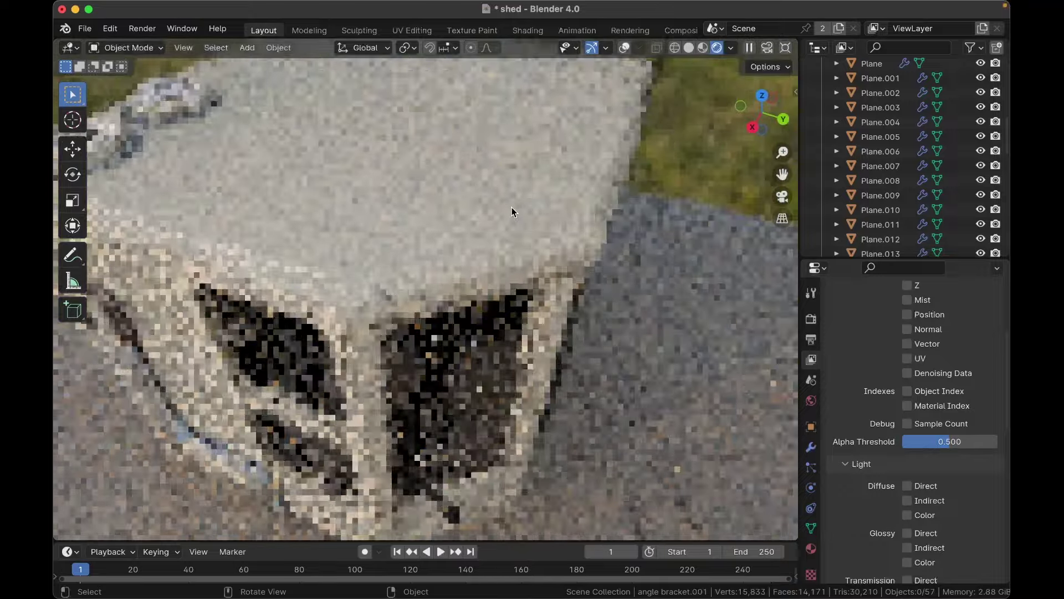
scroll(511, 212, up, 10)
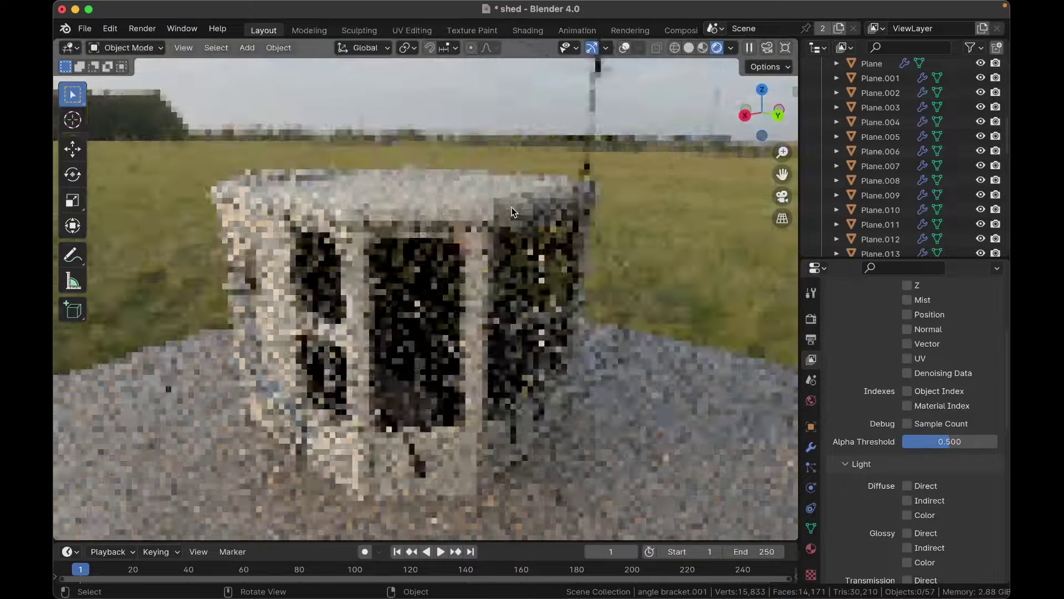
scroll(512, 212, up, 4)
shift+scroll(512, 212, up, 2)
scroll(512, 212, up, 3)
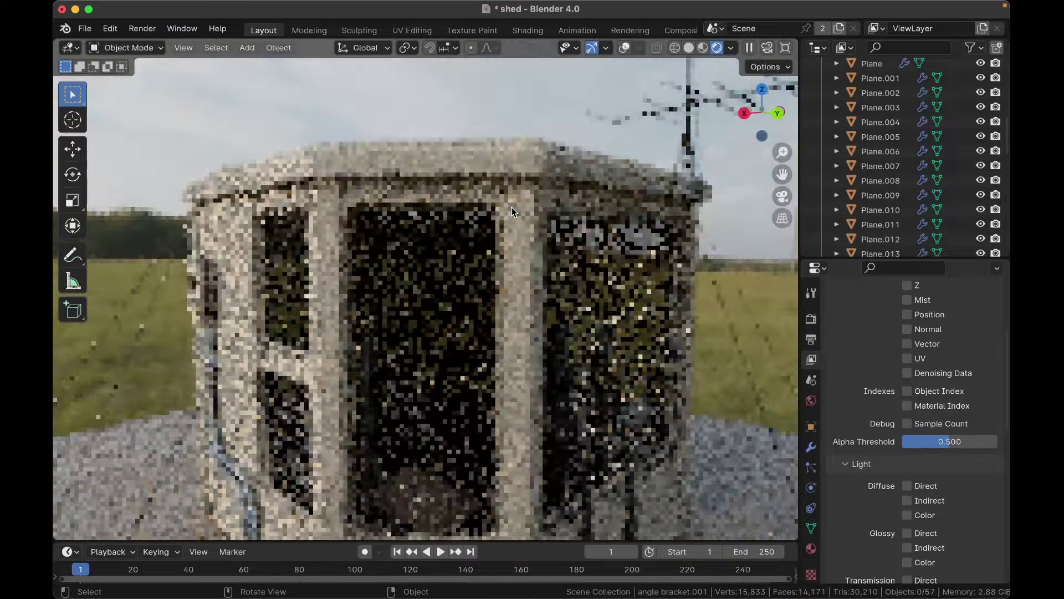
scroll(511, 210, up, 10)
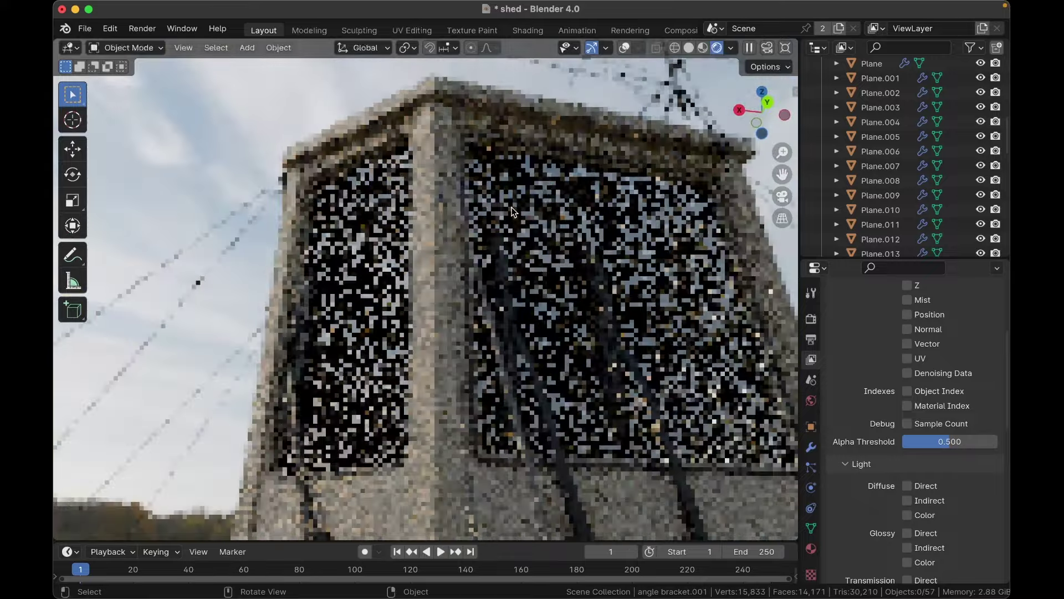
scroll(511, 211, down, 5)
scroll(511, 210, right, 5)
scroll(511, 211, up, 5)
scroll(510, 209, up, 4)
shift+scroll(509, 209, up, 2)
scroll(508, 209, up, 4)
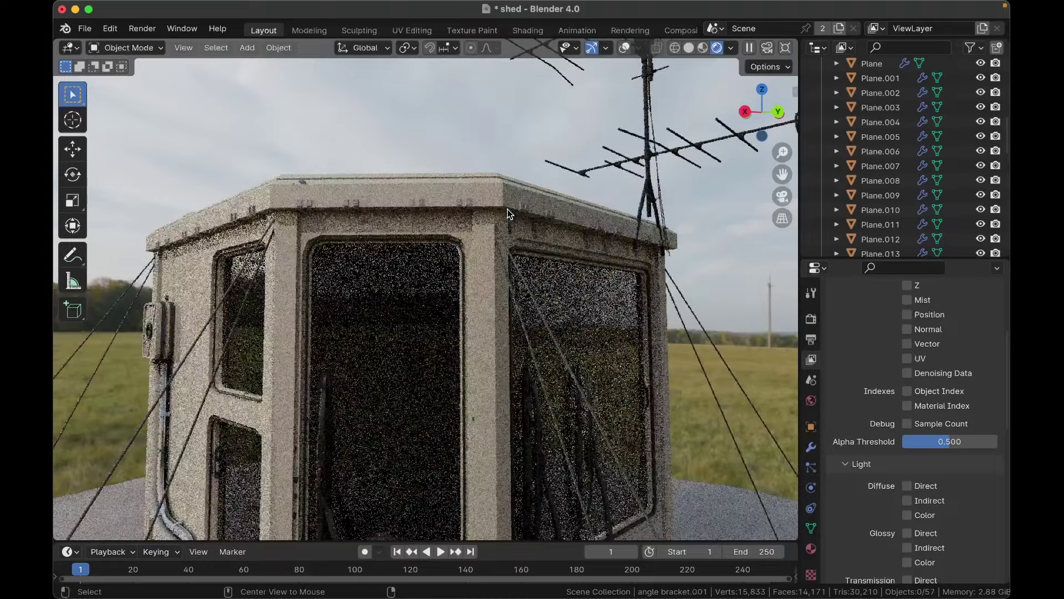
Step: Reveal the hidden corrugated awning objects around the shed's roof and inspect them from above and below
key(alt+h)
scroll(507, 209, up, 4)
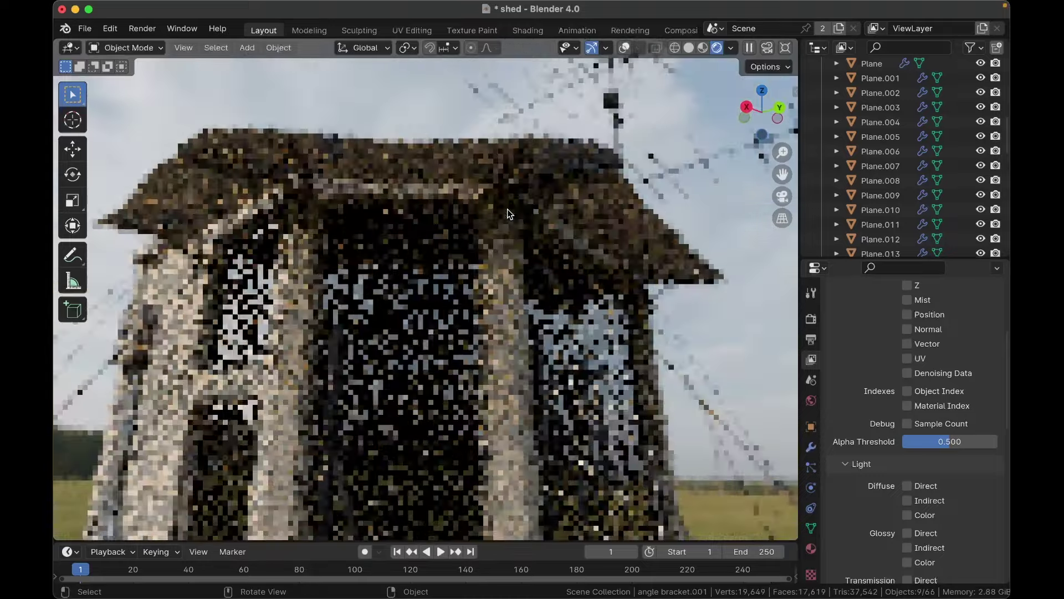
scroll(507, 208, up, 5)
scroll(507, 208, left, 3)
scroll(507, 208, down, 3)
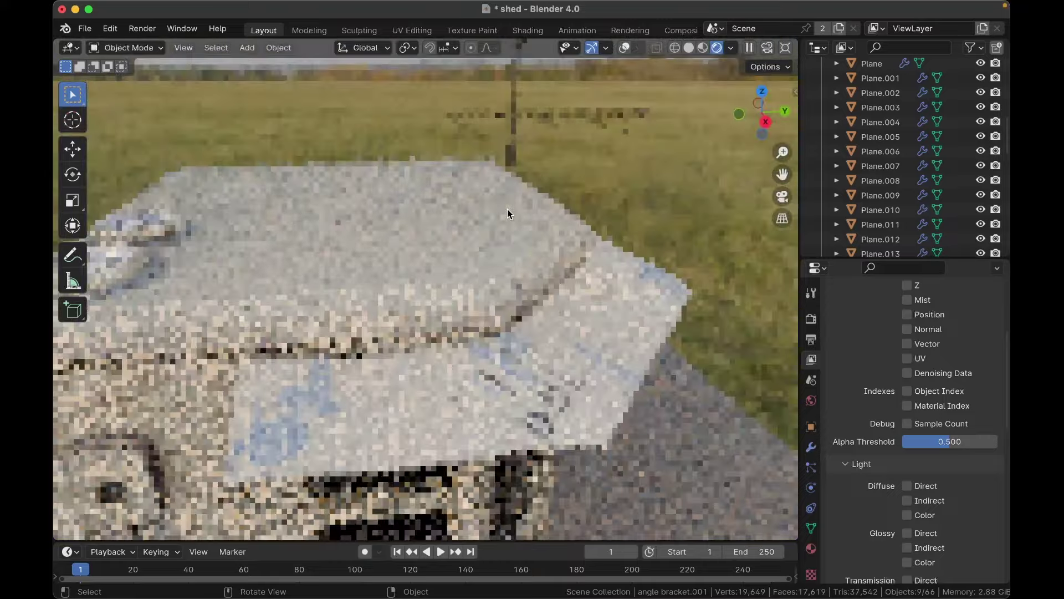
scroll(507, 208, up, 10)
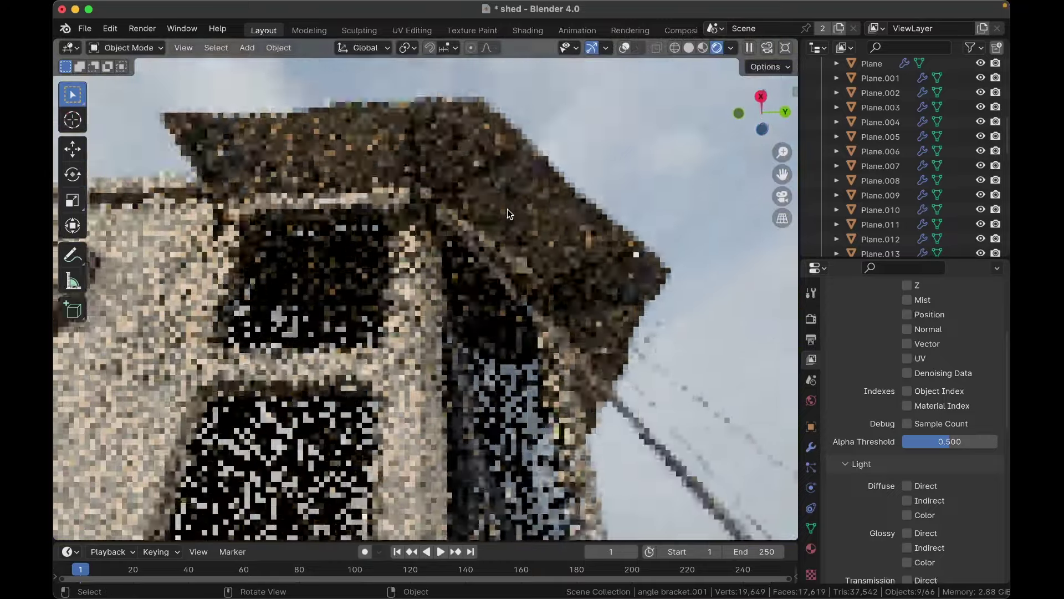
scroll(507, 208, down, 10)
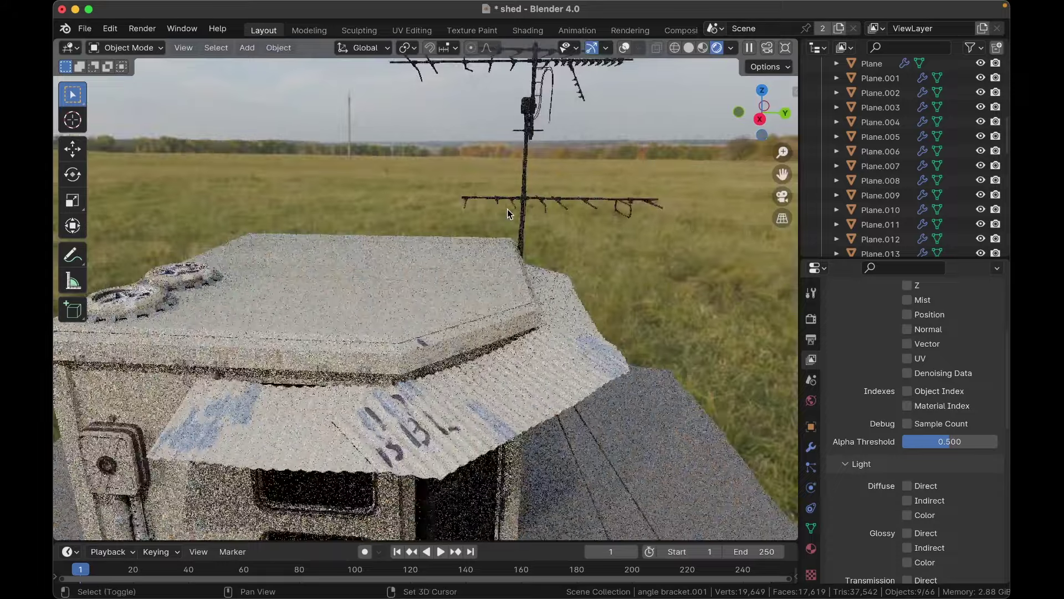
scroll(507, 209, down, 8)
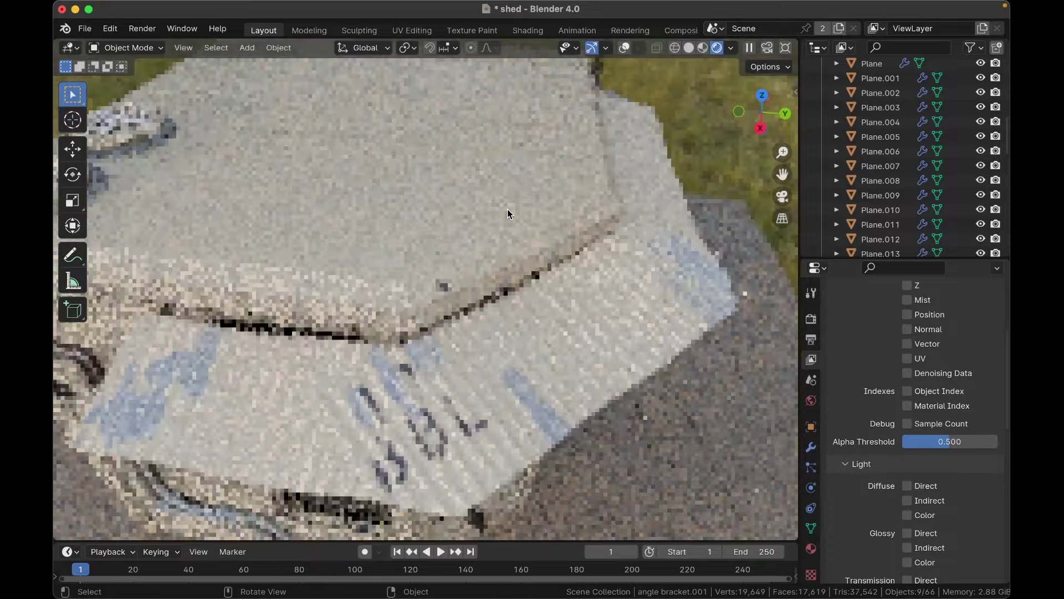
scroll(507, 209, up, 10)
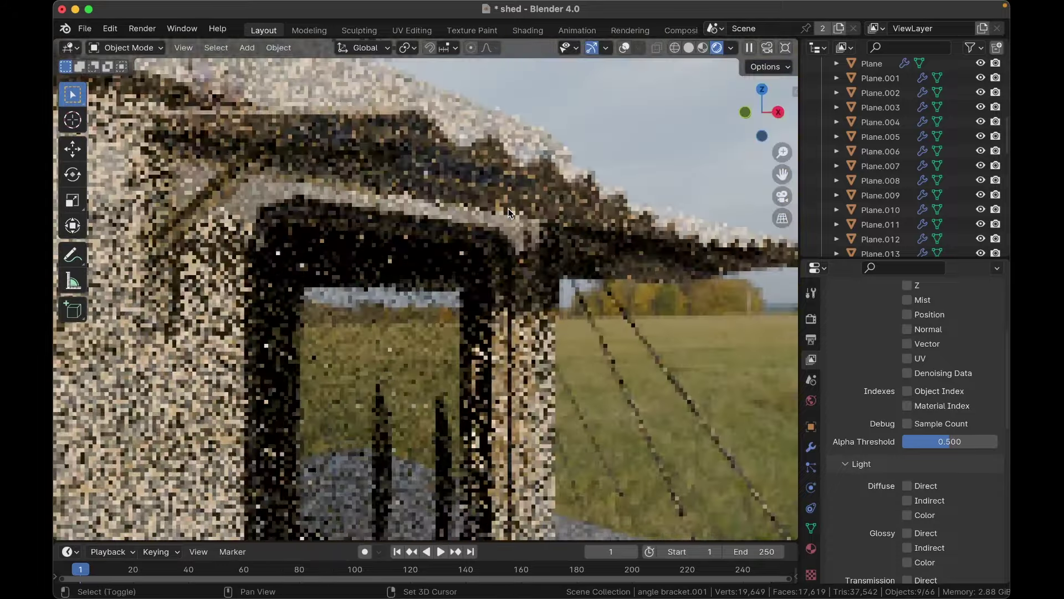
shift+scroll(508, 209, up, 3)
scroll(348, 220, down, 10)
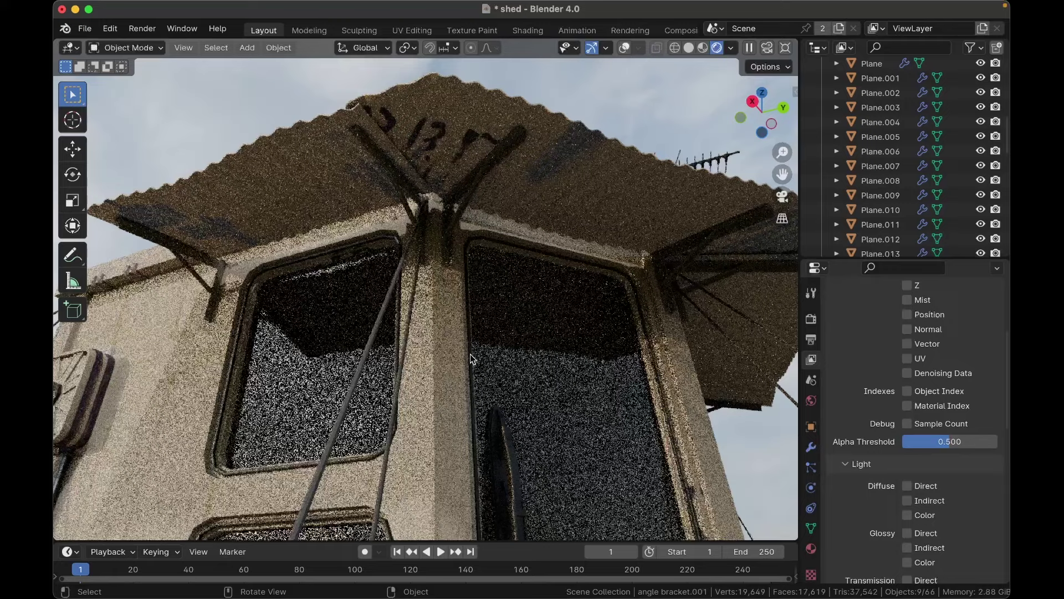
scroll(453, 254, up, 10)
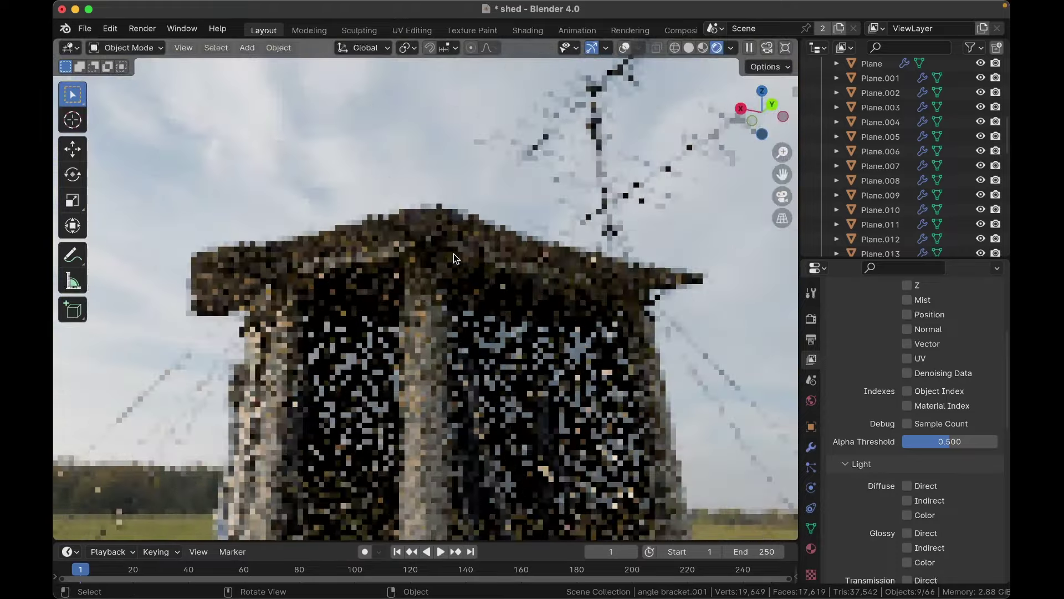
scroll(454, 254, down, 10)
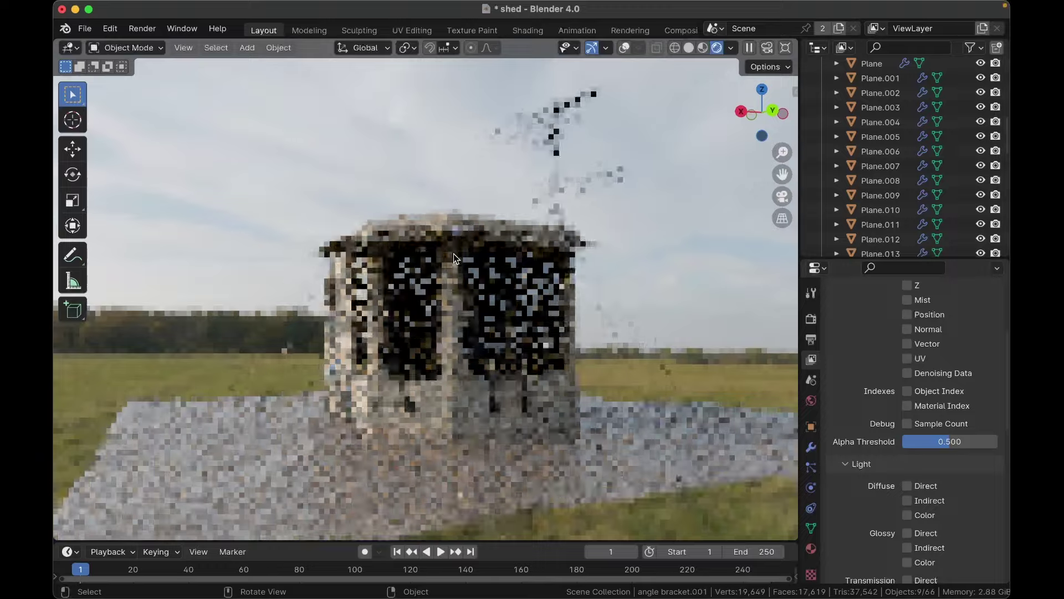
shift+scroll(453, 254, up, 3)
scroll(453, 253, up, 5)
scroll(453, 254, down, 5)
scroll(453, 258, down, 10)
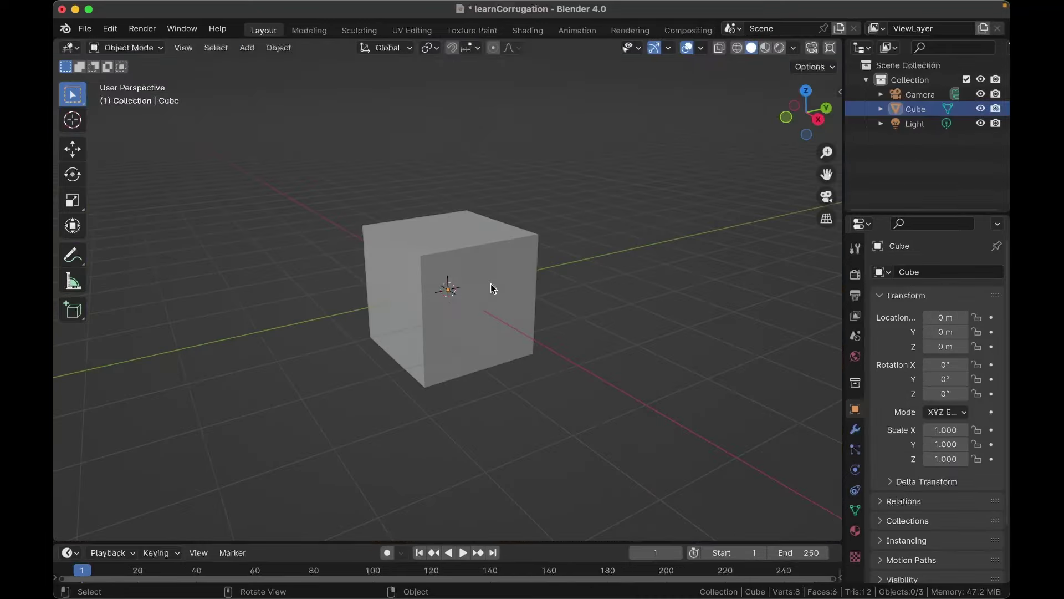
Step: Delete the default cube and add a plane mesh in its place
click(493, 286)
scroll(492, 288, up, 2)
scroll(491, 284, right, 3)
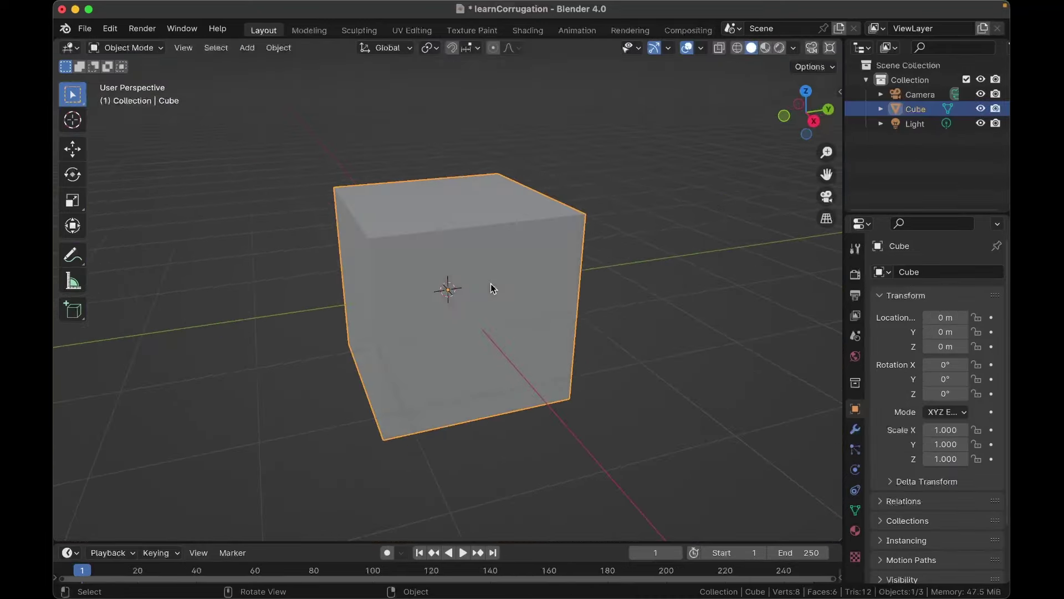
key(x)
click(493, 288)
key(shift+a)
mouse_move(490, 312)
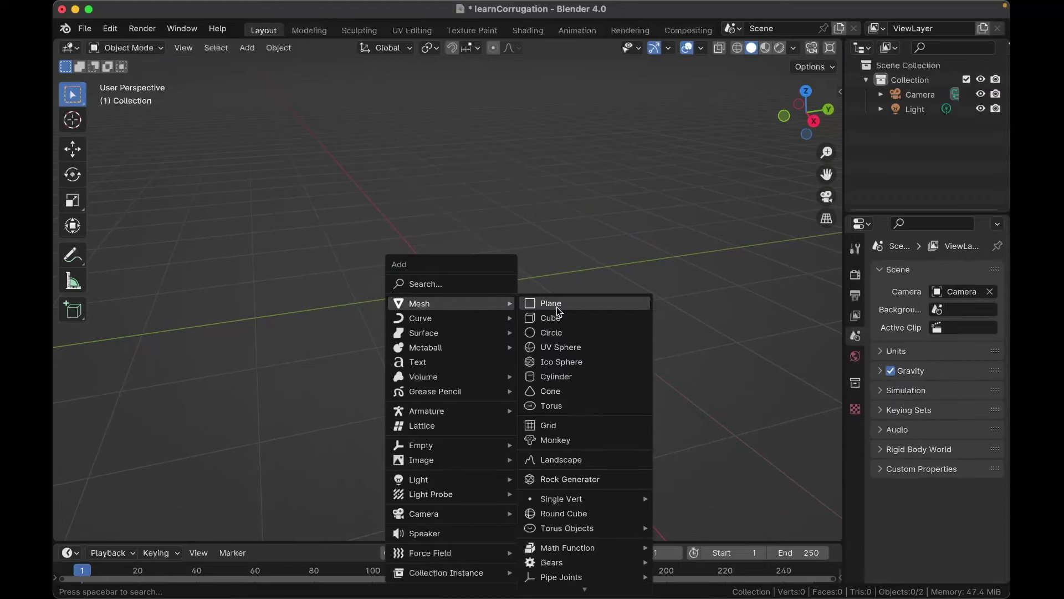
click(551, 303)
scroll(553, 311, left, 3)
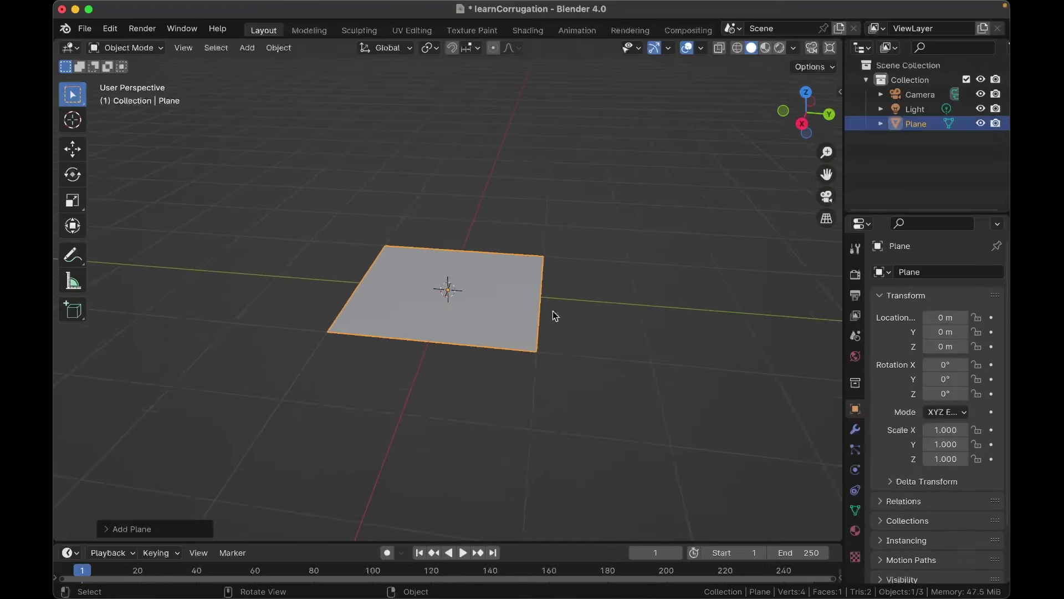
Step: In Edit Mode, stretch the plane along the Y axis into a long rectangular strip
scroll(553, 311, left, 3)
key(Tab)
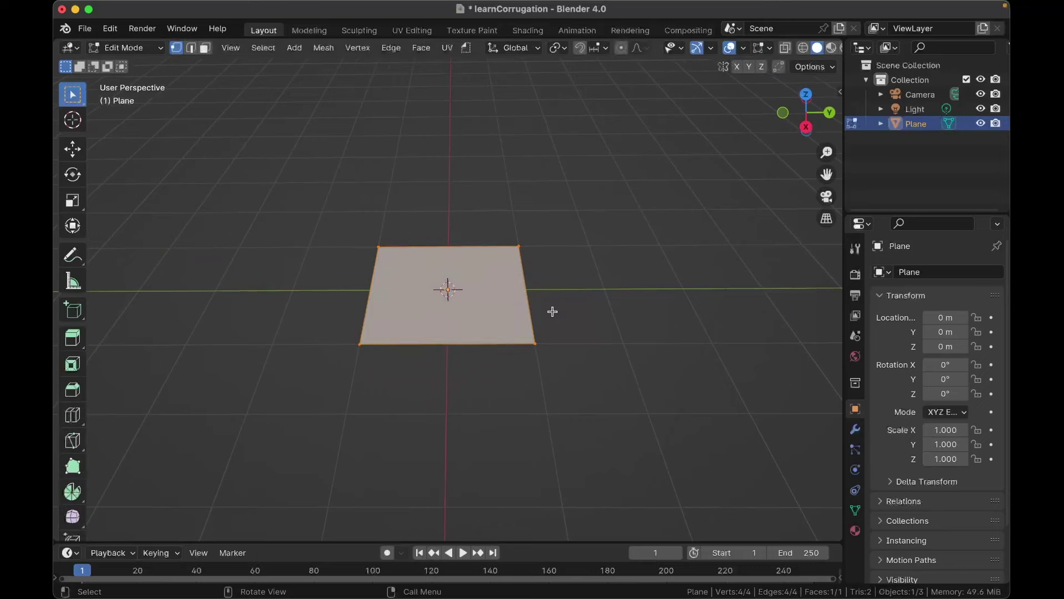
key(s)
key(y)
click(761, 330)
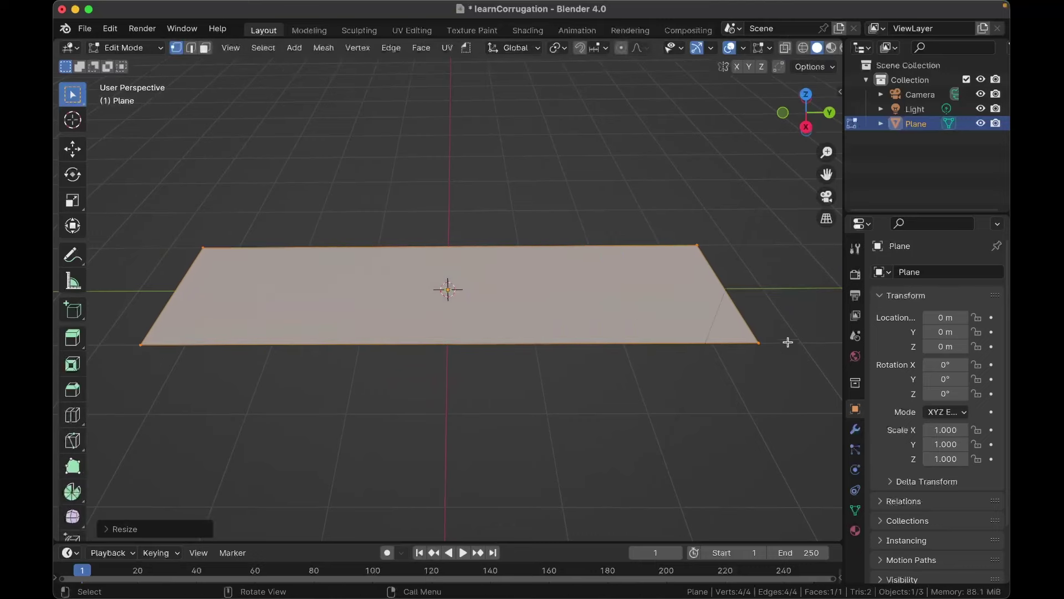
Step: Add 75 evenly spaced loop cuts across the strip's length, without sliding them
scroll(748, 325, right, 4)
scroll(742, 327, down, 2)
scroll(741, 328, up, 2)
scroll(741, 328, left, 2)
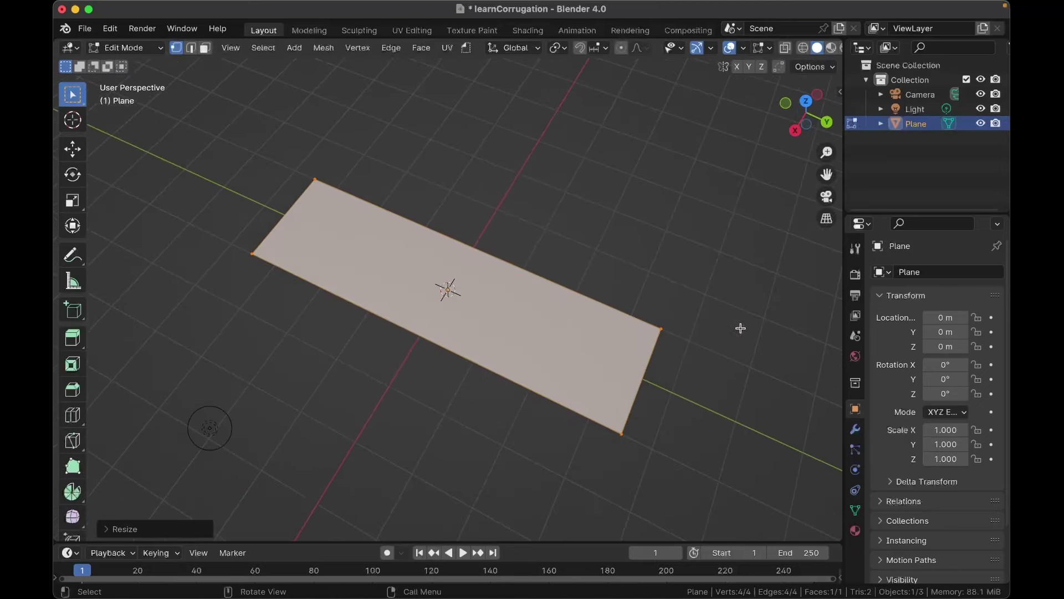
scroll(740, 328, left, 3)
scroll(741, 328, up, 2)
scroll(741, 328, left, 2)
scroll(741, 328, up, 2)
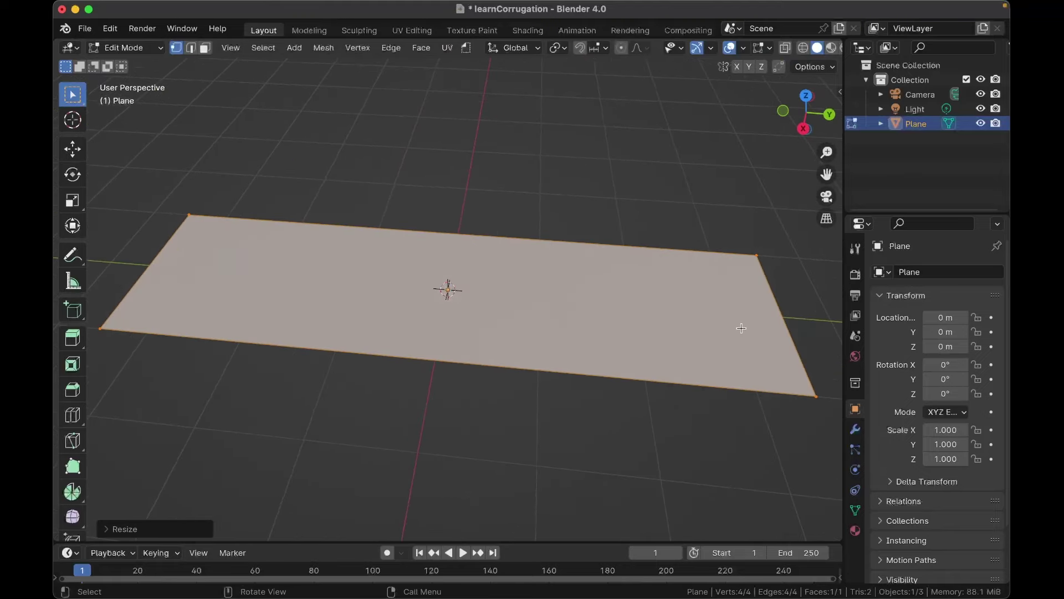
scroll(740, 328, left, 10)
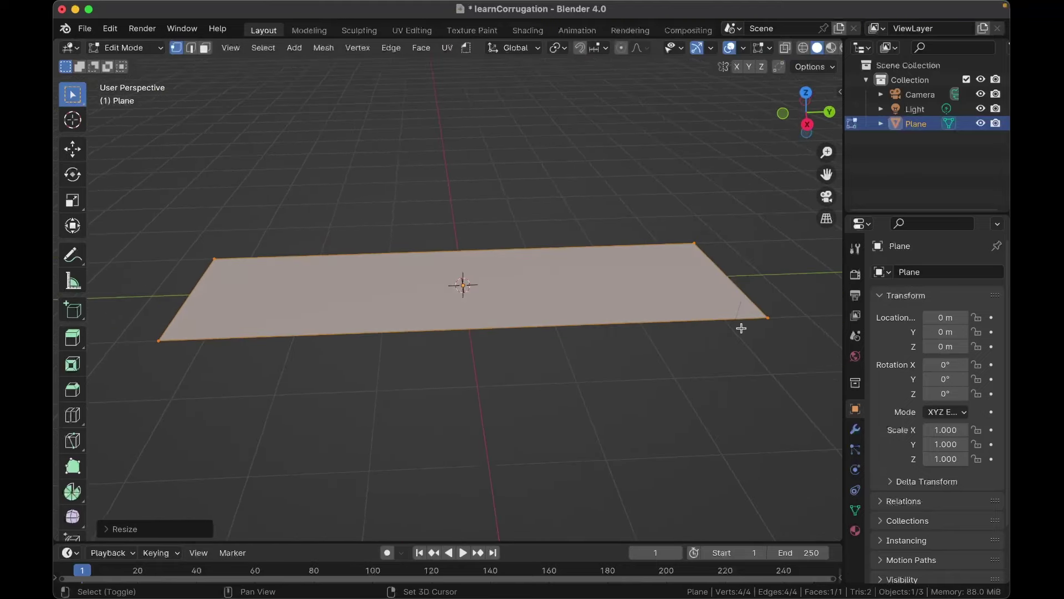
scroll(741, 328, left, 10)
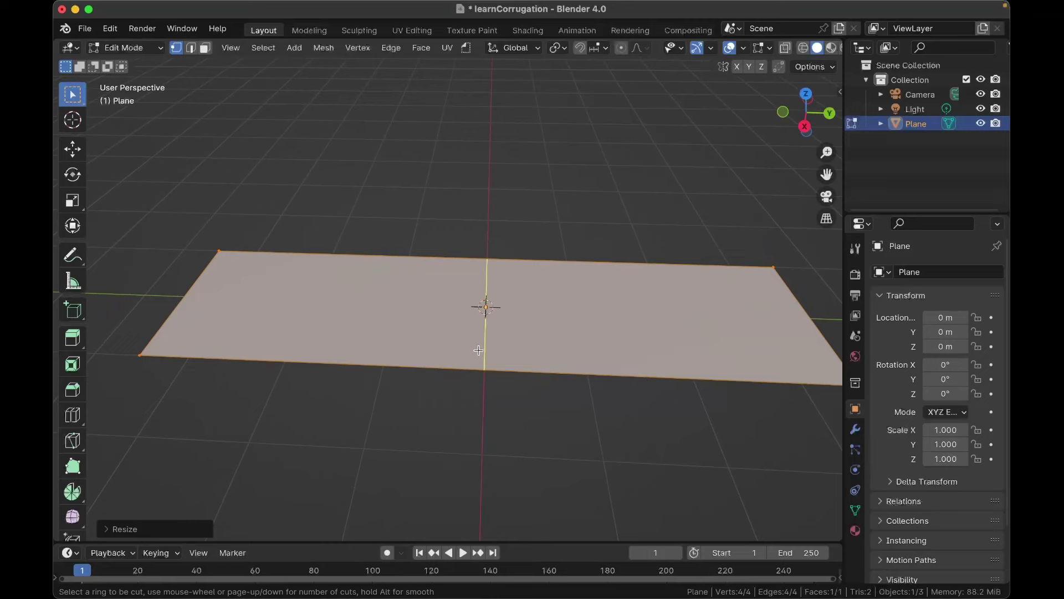
scroll(474, 355, up, 20)
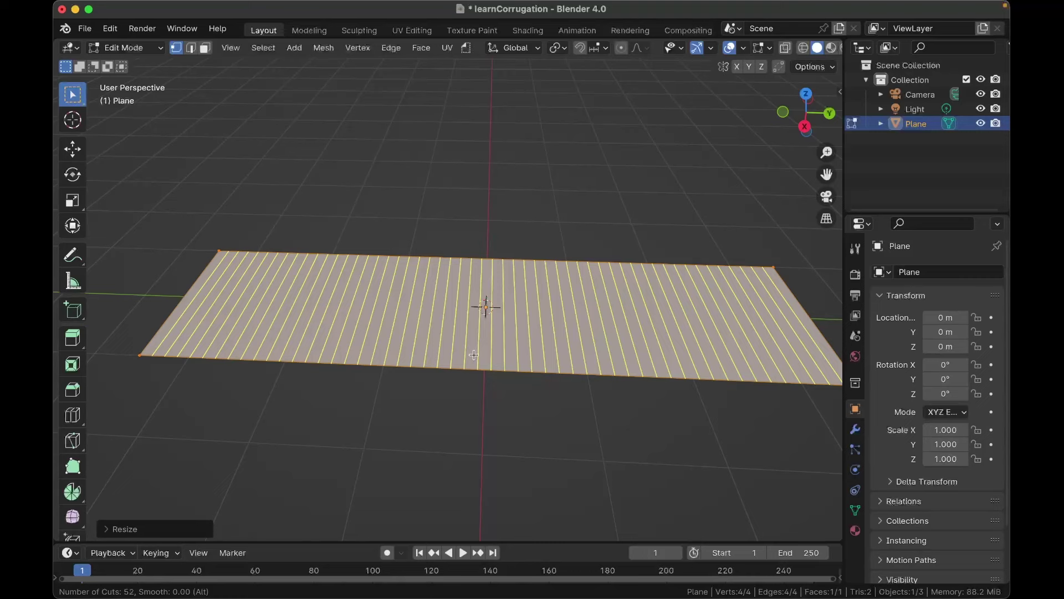
scroll(474, 355, up, 20)
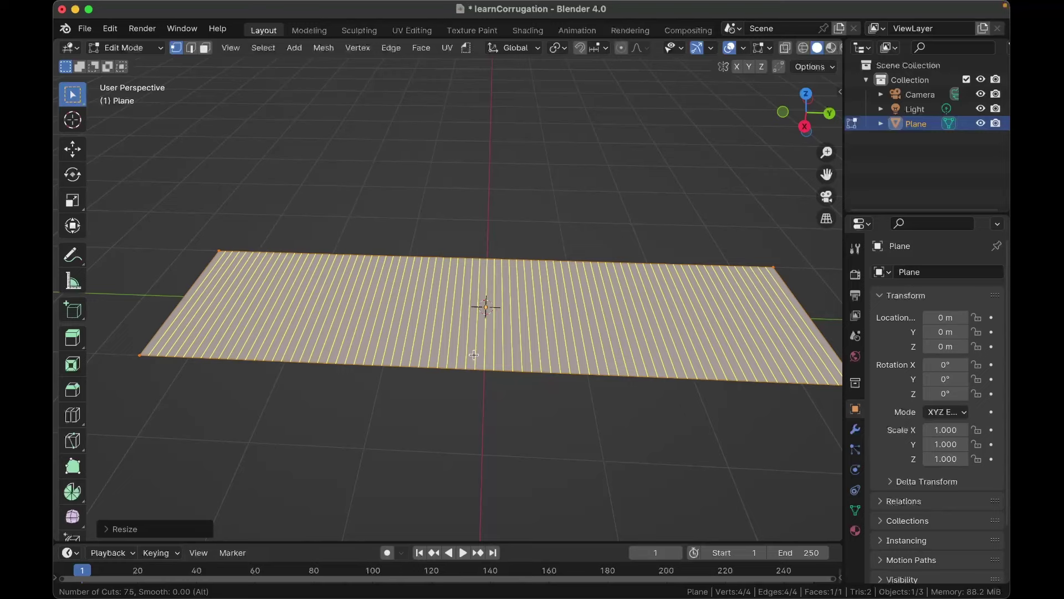
click(473, 355)
click(474, 354)
scroll(425, 250, up, 3)
click(106, 529)
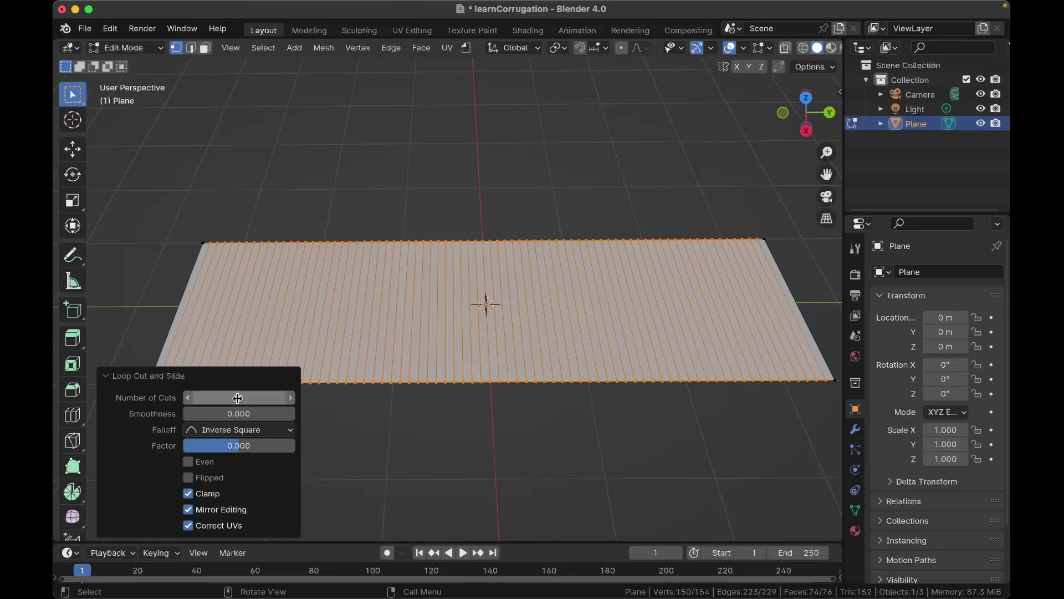
shift+scroll(302, 296, down, 3)
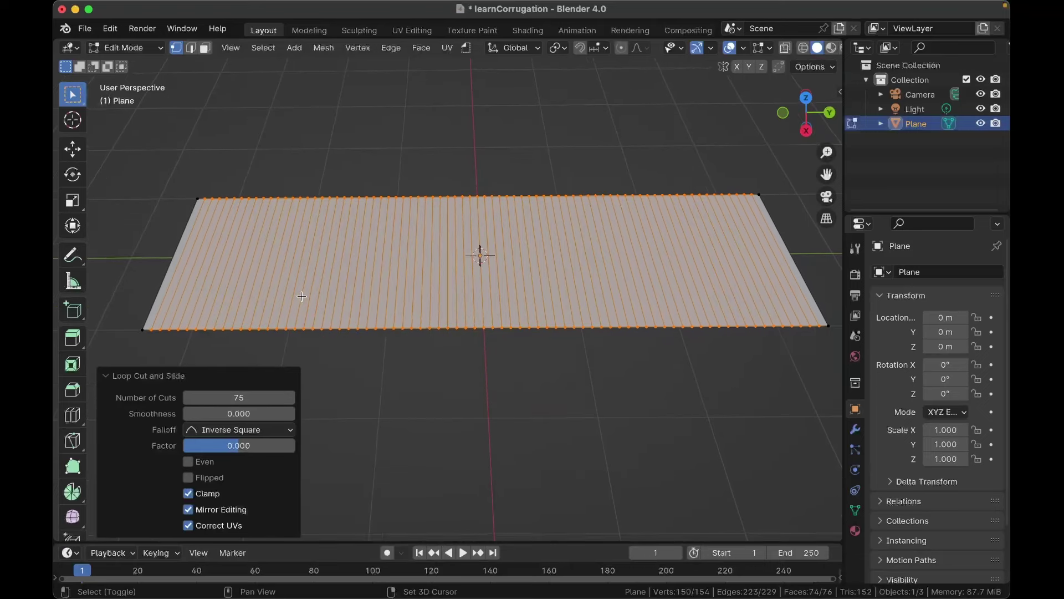
Step: In edge select mode, select all the crosswise edges of the strip from the top view, including both end edges
click(195, 51)
key(KP_7)
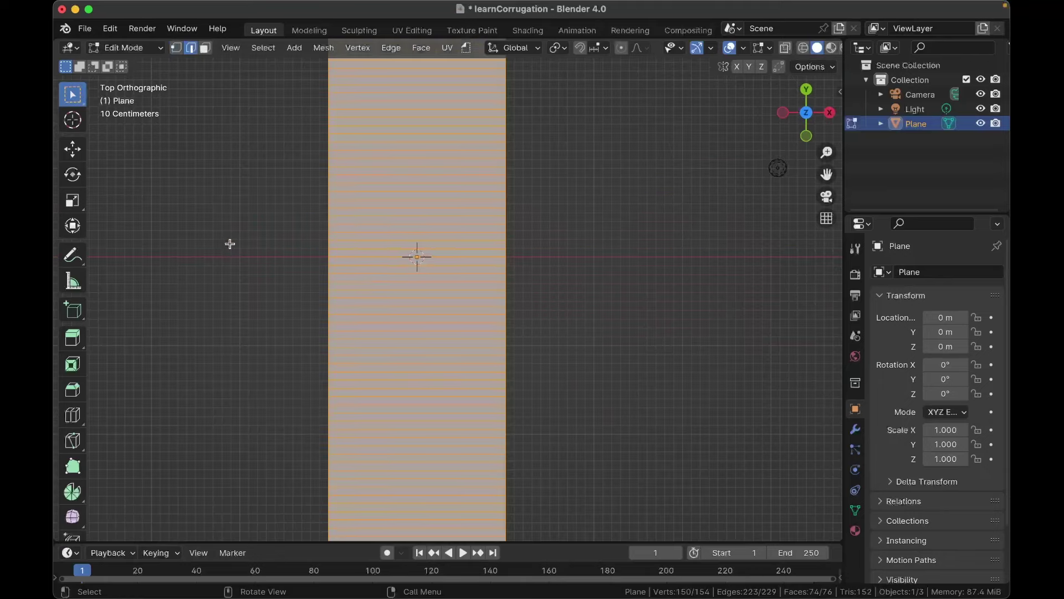
scroll(230, 244, down, 3)
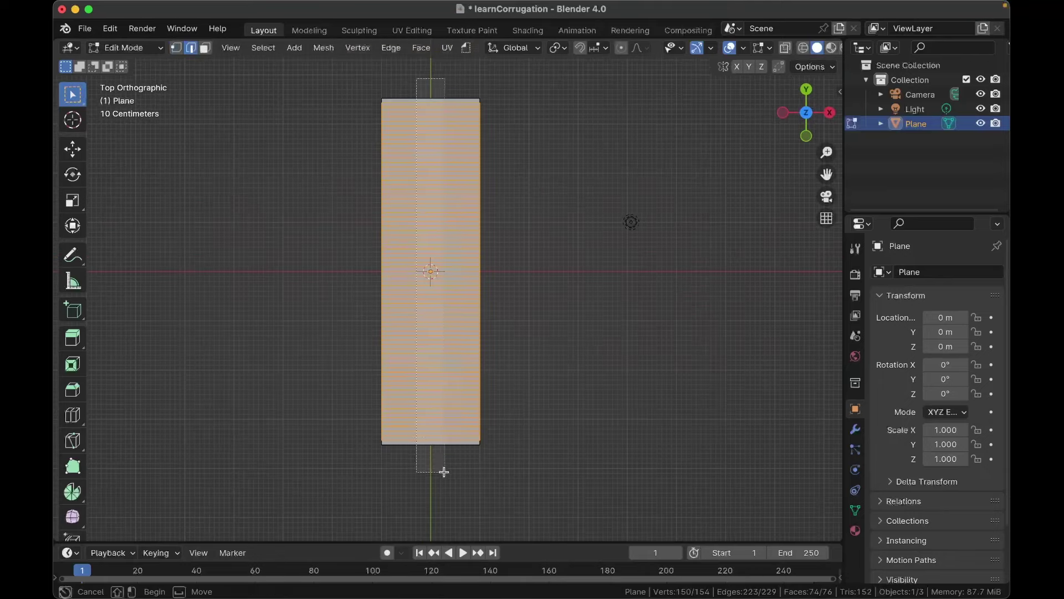
drag(443, 474, 444, 475)
middle_drag(442, 475, 480, 403)
scroll(481, 403, up, 5)
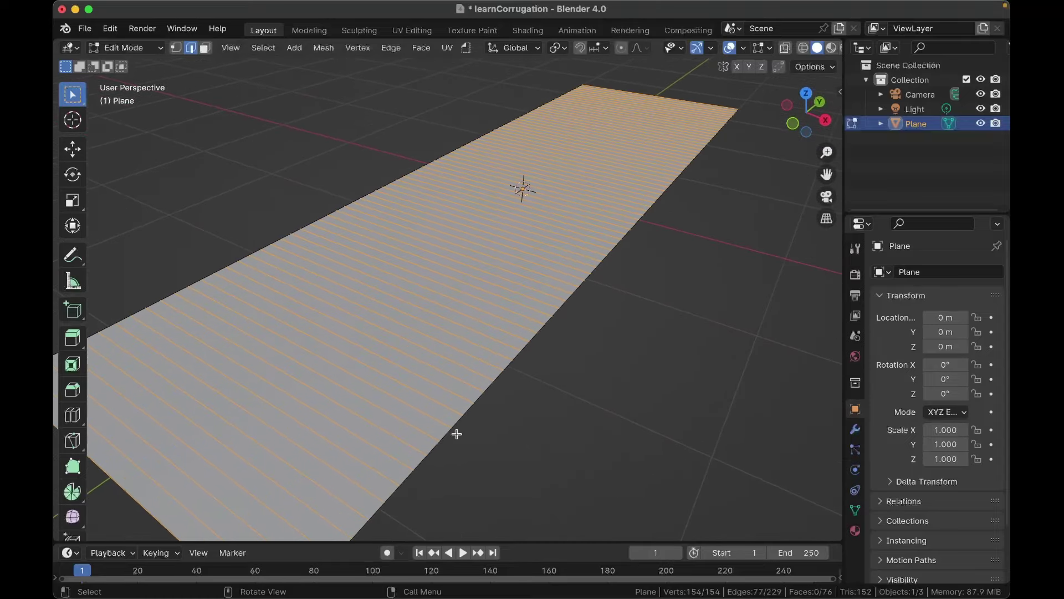
Step: Deselect every other crosswise edge of the strip with Checker Deselect
scroll(480, 411, down, 2)
middle_drag(480, 411, 479, 412)
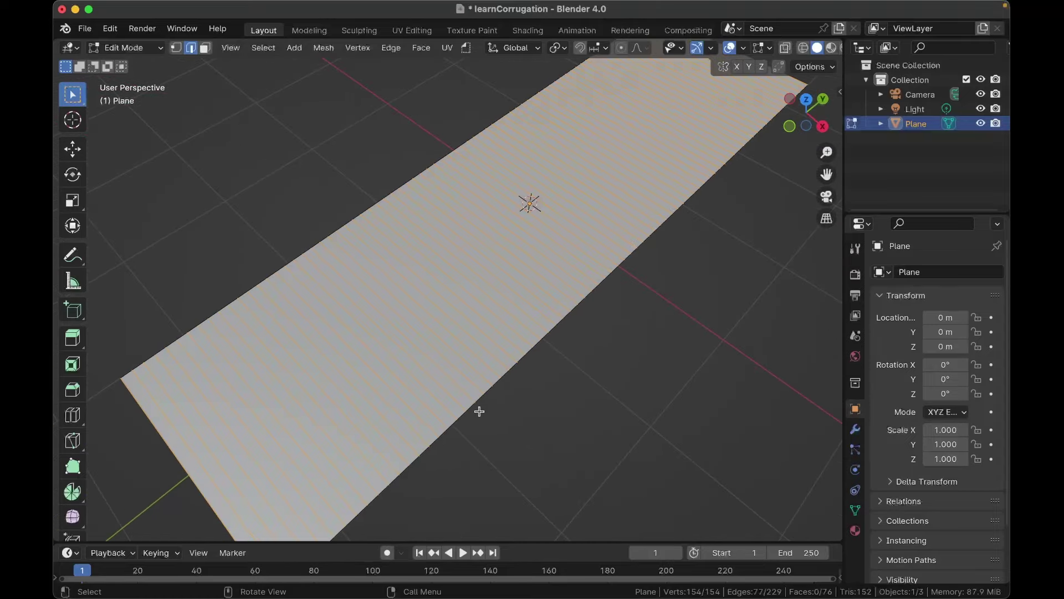
click(276, 51)
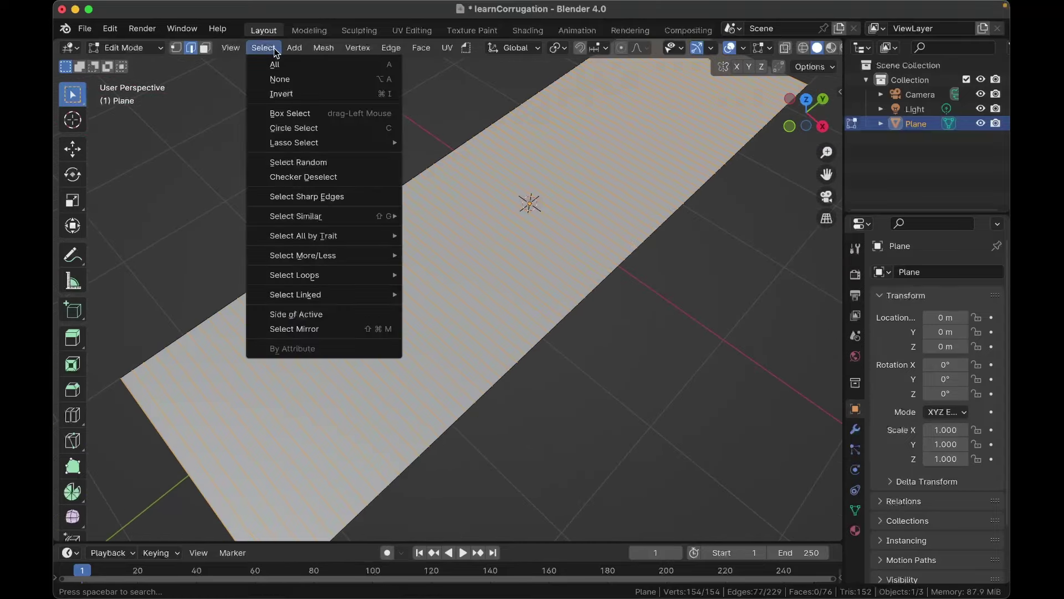
click(300, 176)
Step: Raise the selected alternate edges along Z by about 0.09 m to form a zigzag profile across the strip
middle_drag(531, 282, 531, 281)
scroll(531, 282, up, 2)
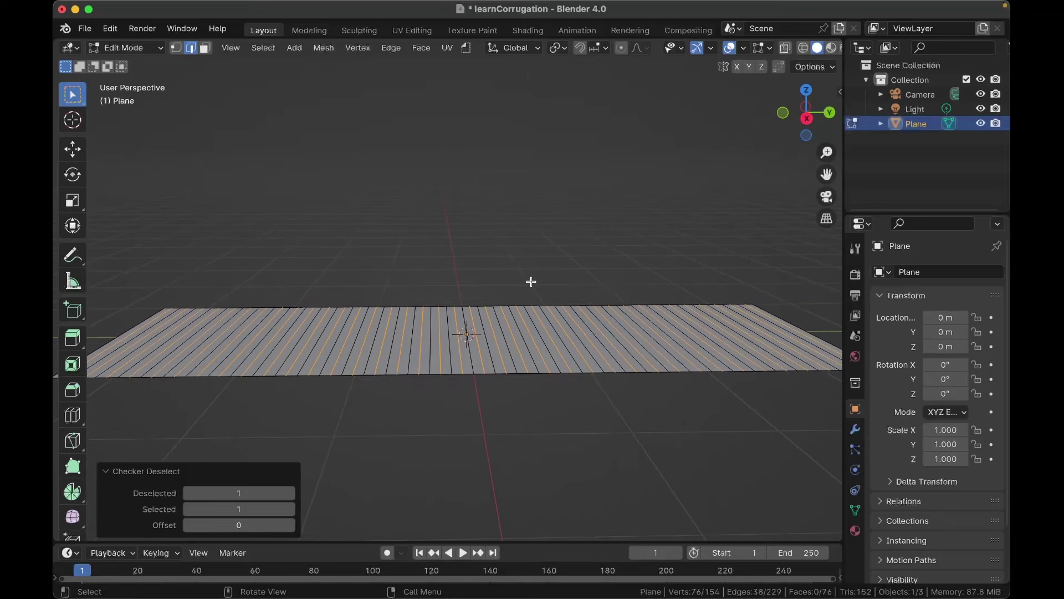
key(g)
key(z)
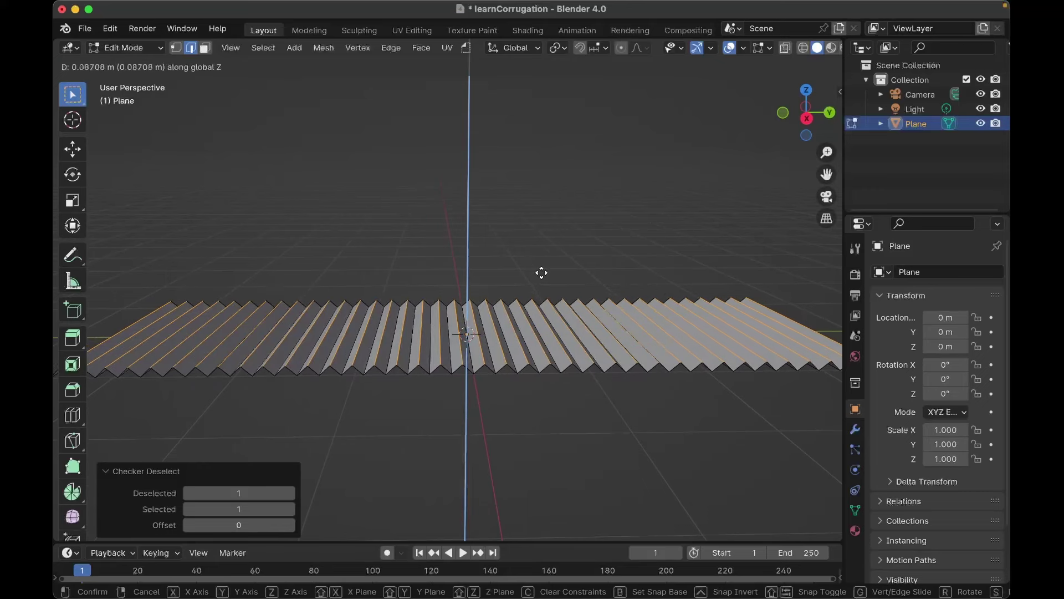
click(542, 272)
scroll(541, 272, down, 5)
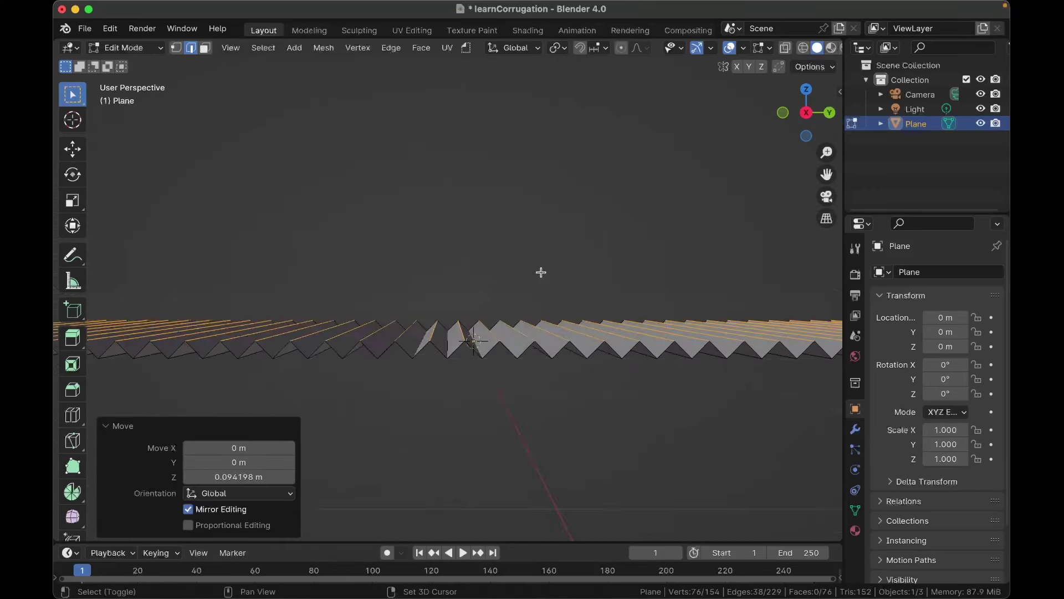
key(g)
key(z)
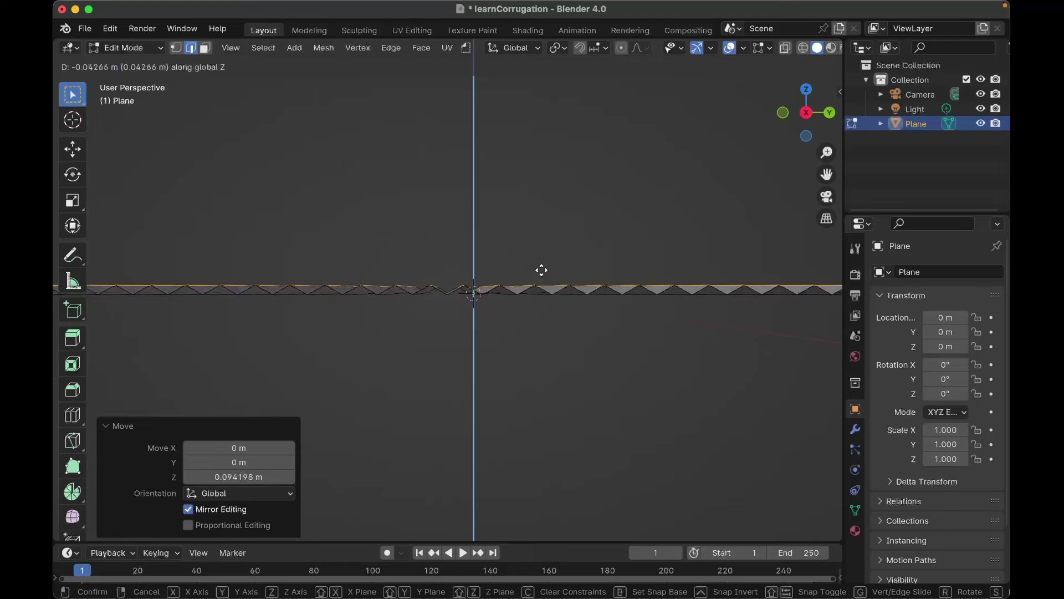
click(542, 273)
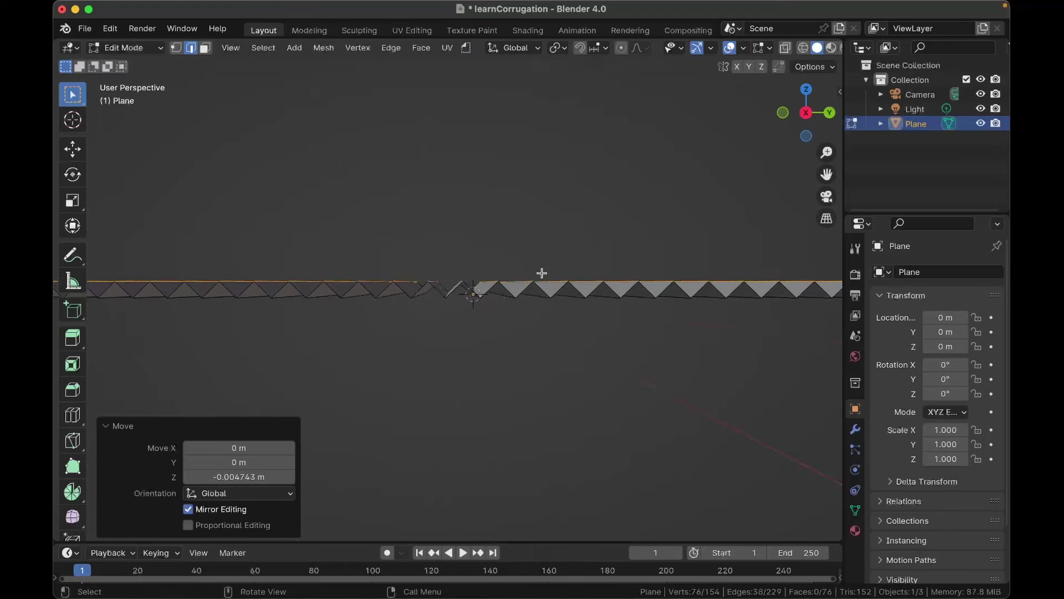
scroll(542, 273, down, 5)
scroll(541, 273, down, 5)
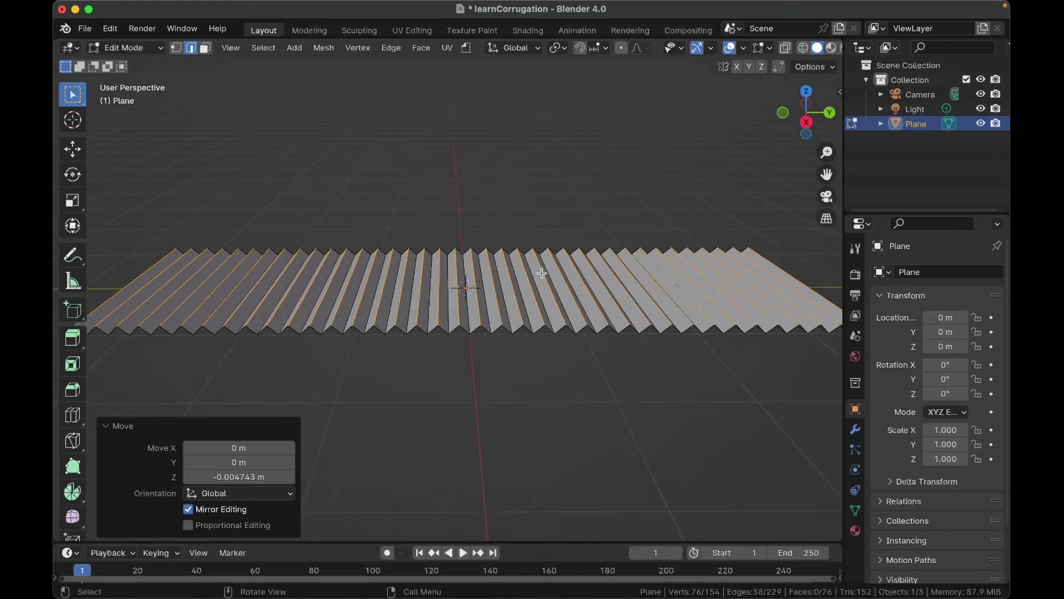
Step: Select the whole zigzag mesh and stretch it along Y by a factor of about 1.21, followed by about 1.08
key(a)
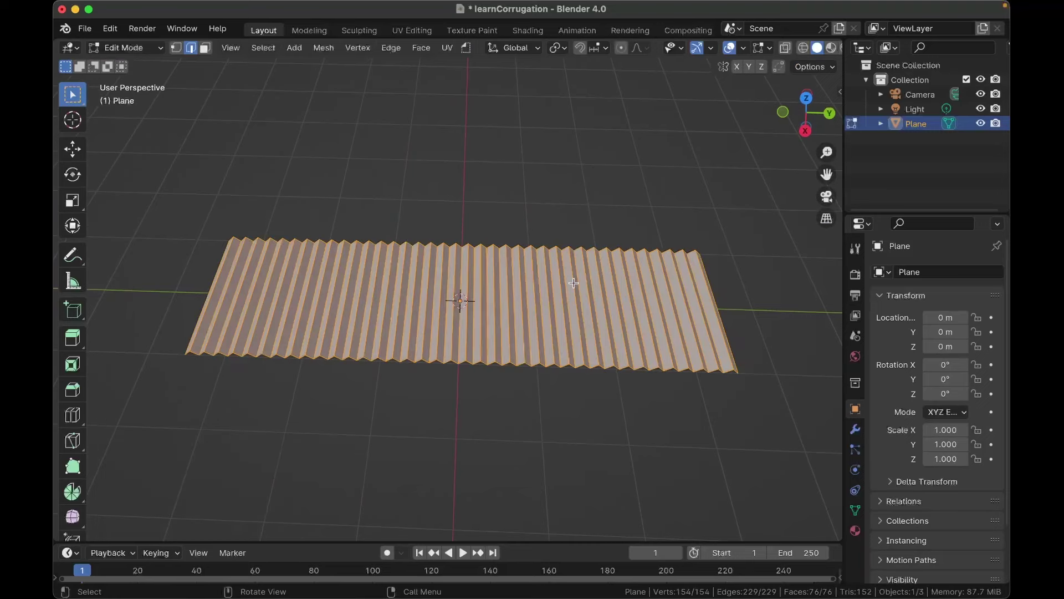
key(s)
key(y)
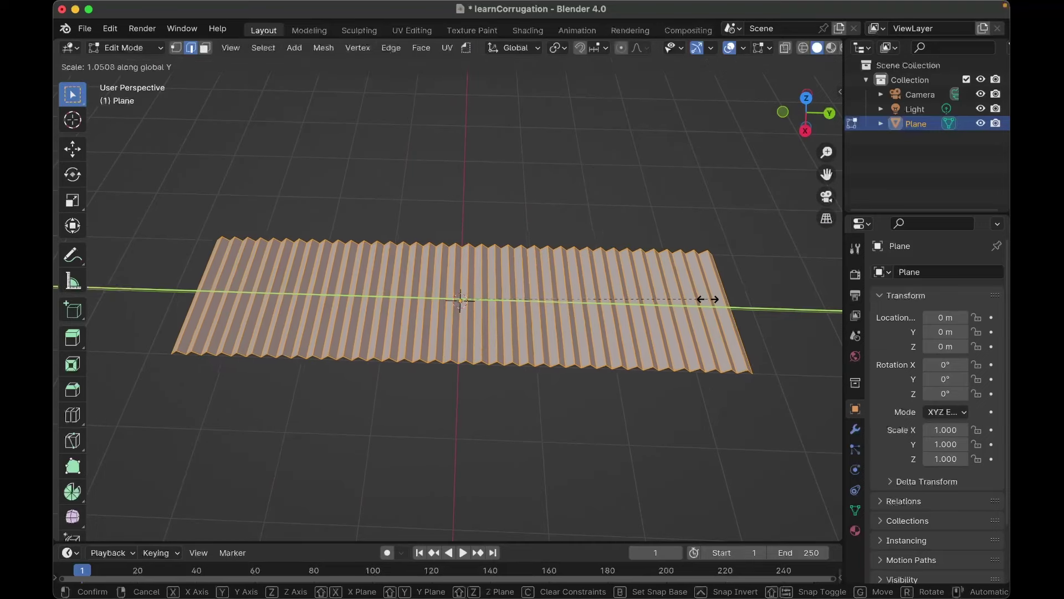
click(745, 292)
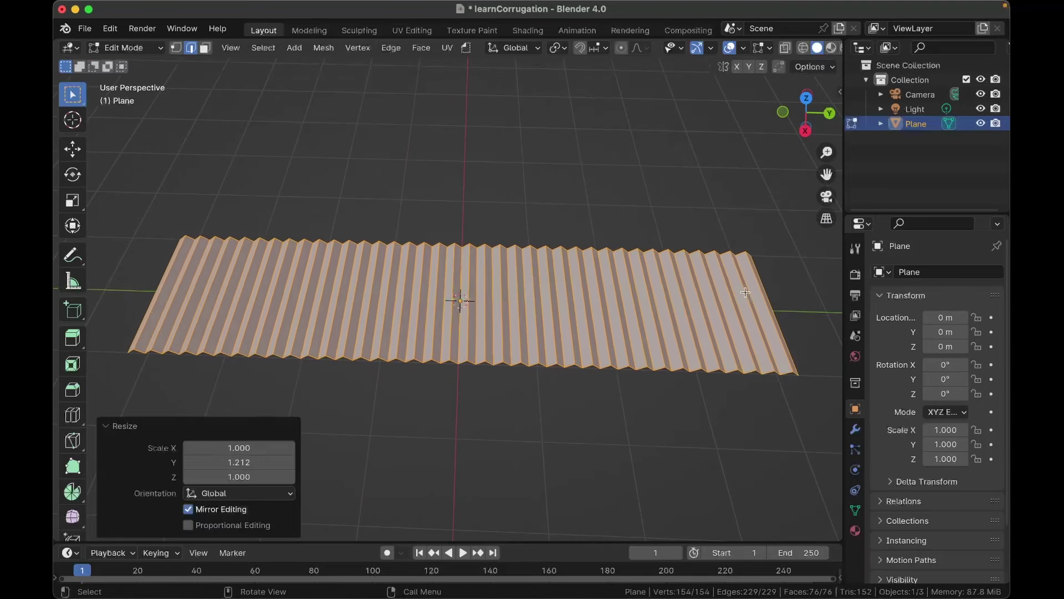
scroll(745, 293, down, 5)
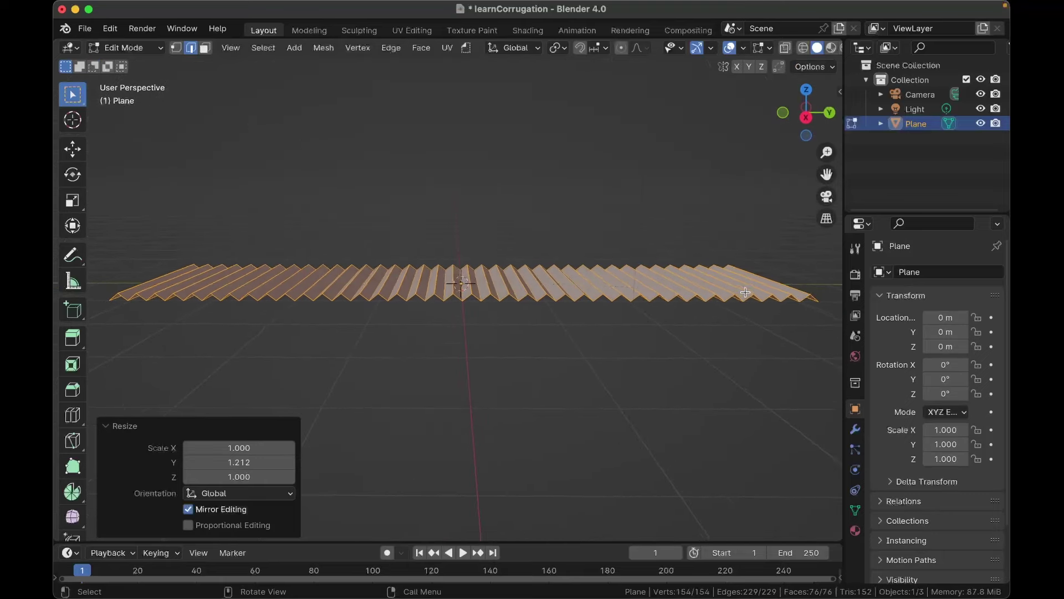
key(s)
key(y)
click(767, 291)
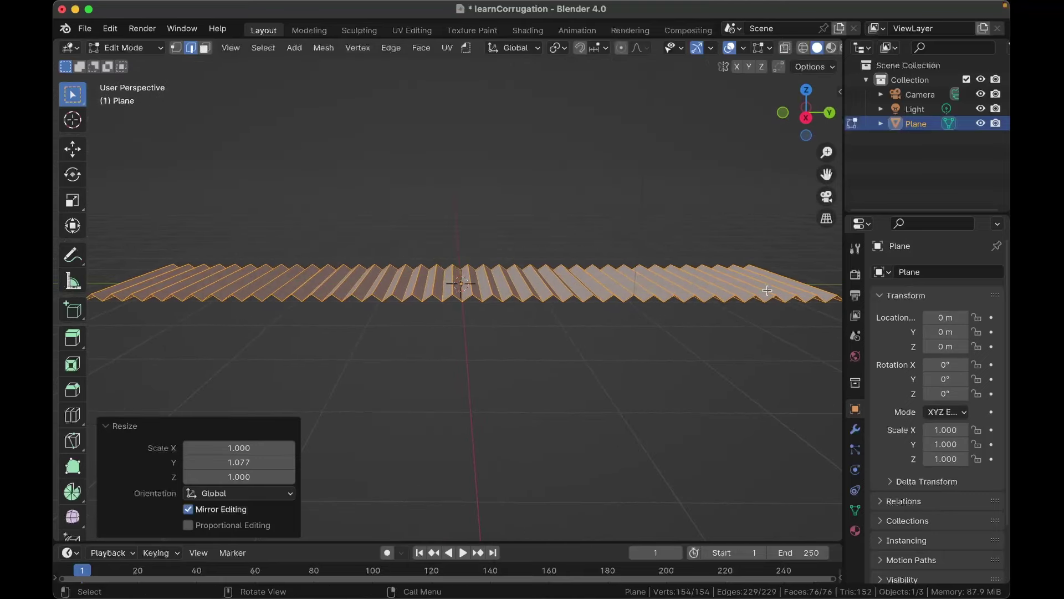
Step: From the top view, box-select all the crosswise ridge and valley edges along the sheet
scroll(768, 290, up, 5)
key(KP_7)
scroll(768, 291, down, 4)
key(b)
drag(430, 218, 456, 500)
scroll(565, 402, down, 5)
scroll(565, 402, up, 5)
shift+scroll(565, 402, left, 3)
scroll(565, 401, right, 3)
scroll(564, 401, down, 2)
scroll(565, 402, up, 2)
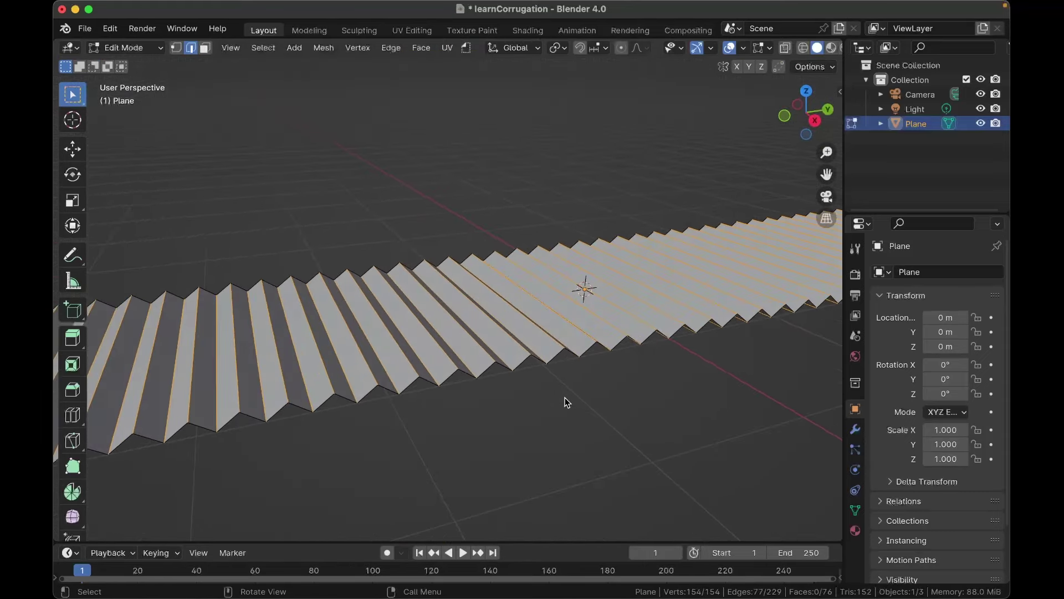
Step: Bevel the selected crosswise edges with 2 segments and a width of about 0.047 m to round the folds
key(ctrl+b)
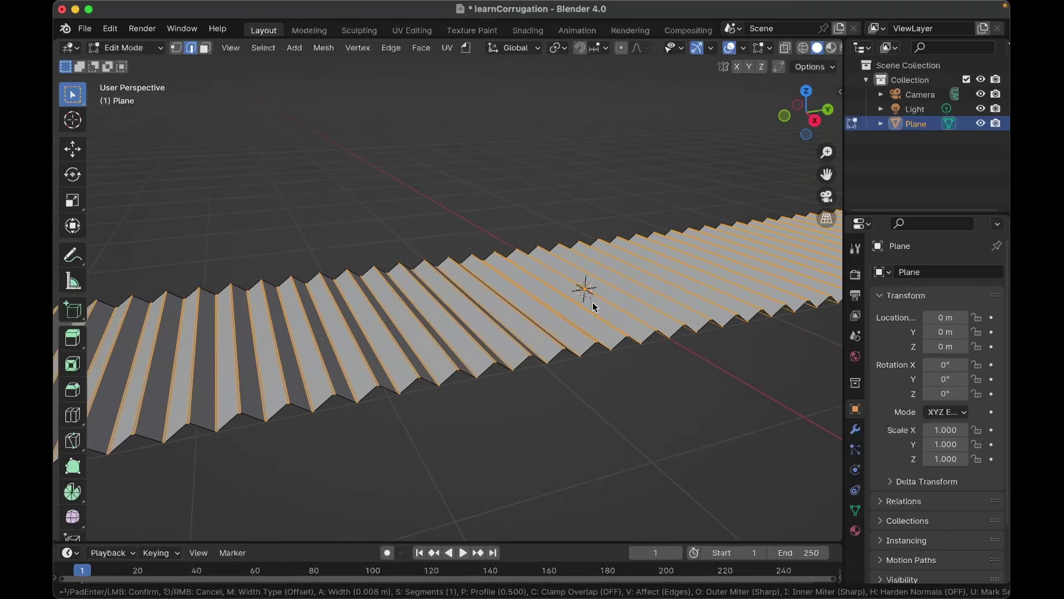
scroll(596, 302, up, 1)
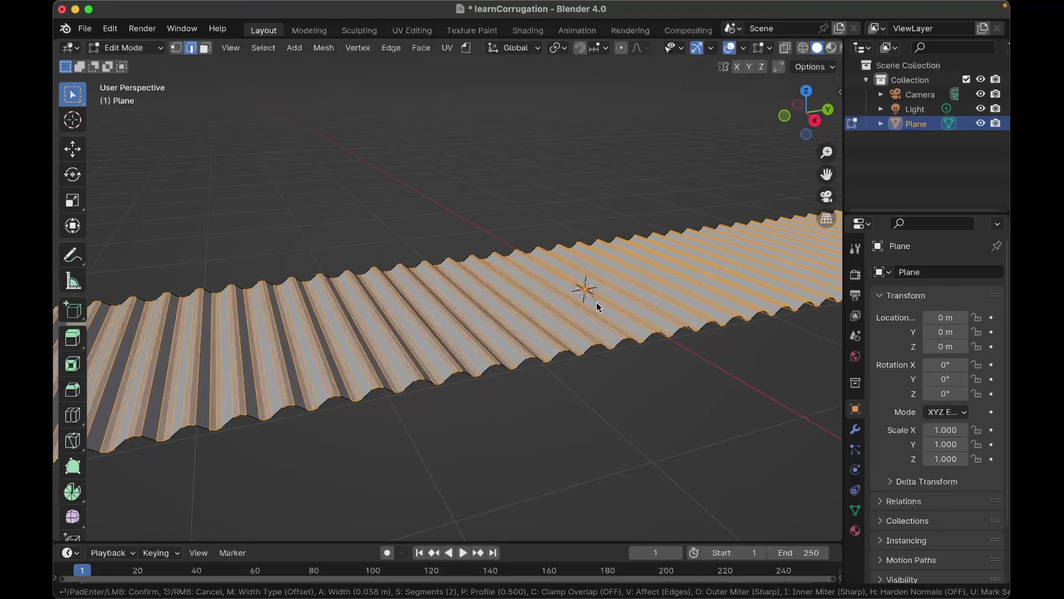
scroll(597, 302, down, 1)
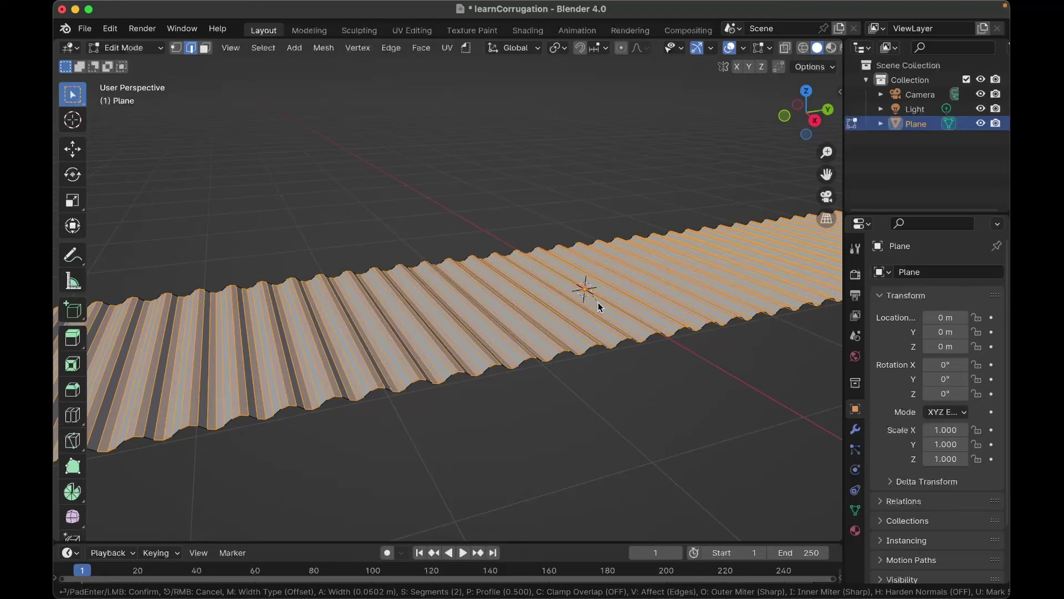
scroll(595, 301, down, 1)
scroll(597, 302, up, 1)
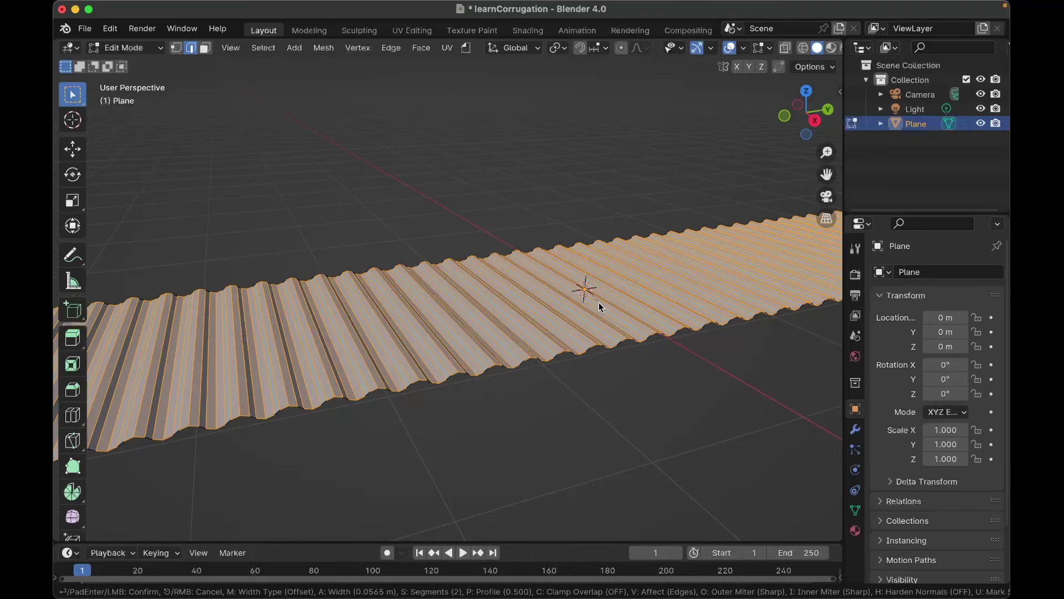
scroll(599, 302, down, 1)
scroll(598, 302, up, 1)
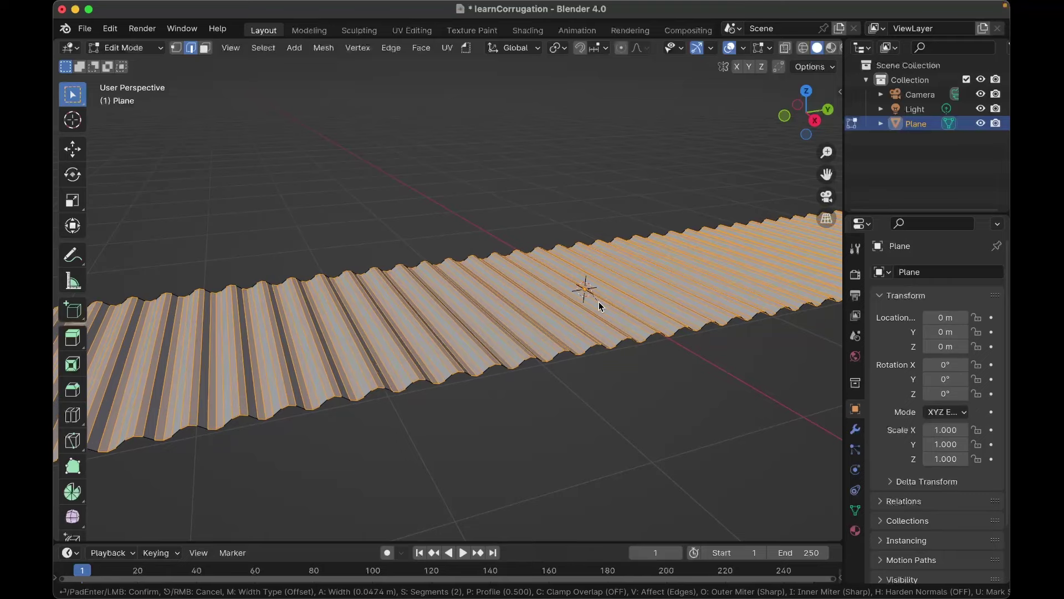
click(598, 302)
Step: Return to Object Mode and apply Shade Auto Smooth to the corrugated sheet
scroll(599, 302, right, 5)
shift+scroll(599, 302, down, 2)
key(Tab)
scroll(599, 305, left, 8)
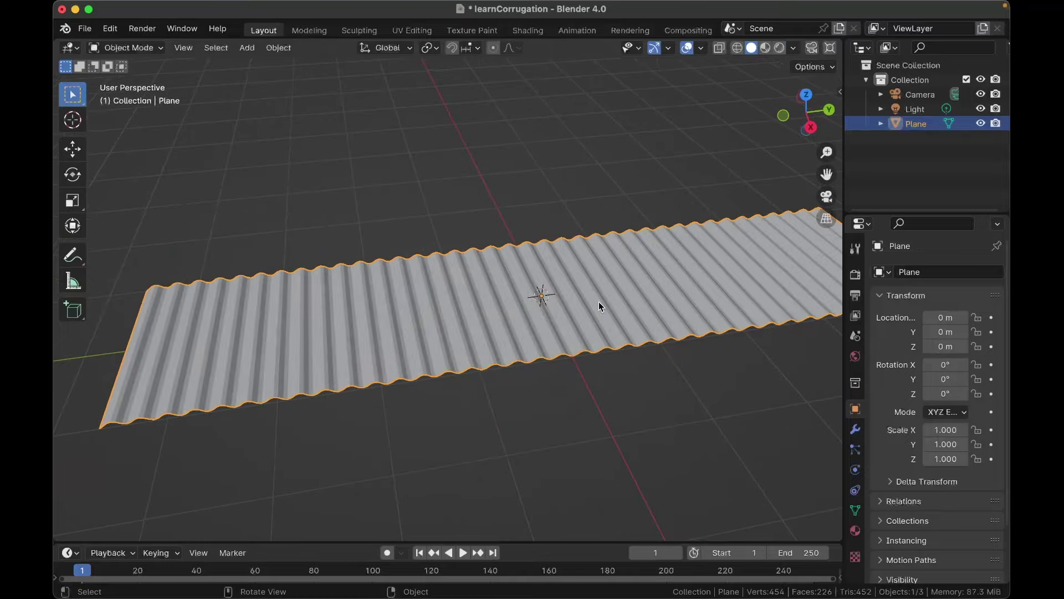
scroll(604, 306, left, 8)
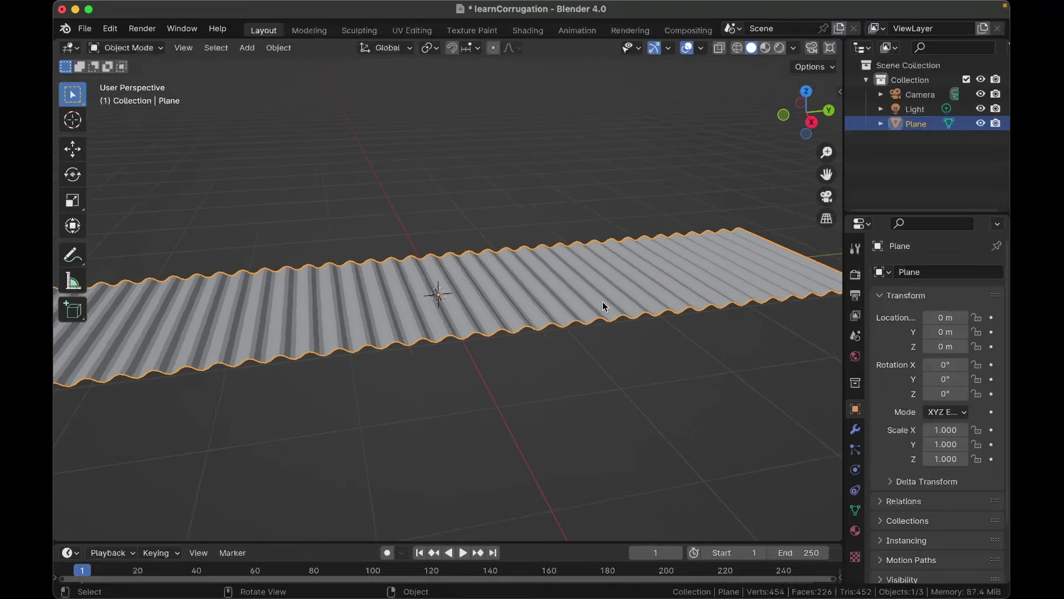
right_click(604, 306)
click(581, 316)
scroll(580, 316, left, 10)
scroll(569, 328, left, 6)
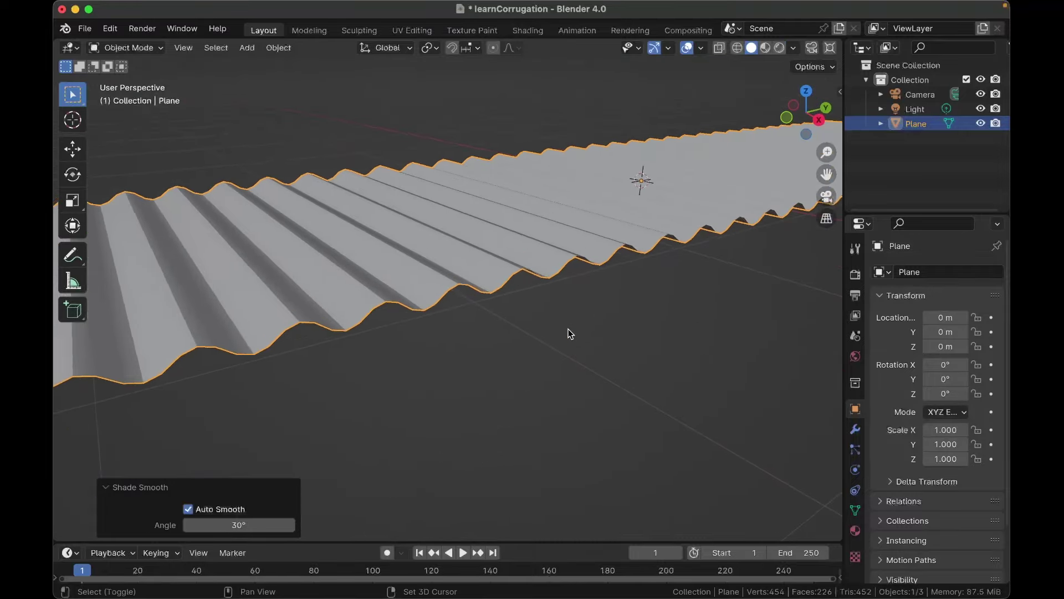
shift+scroll(568, 328, left, 4)
scroll(567, 328, up, 3)
right_click(567, 328)
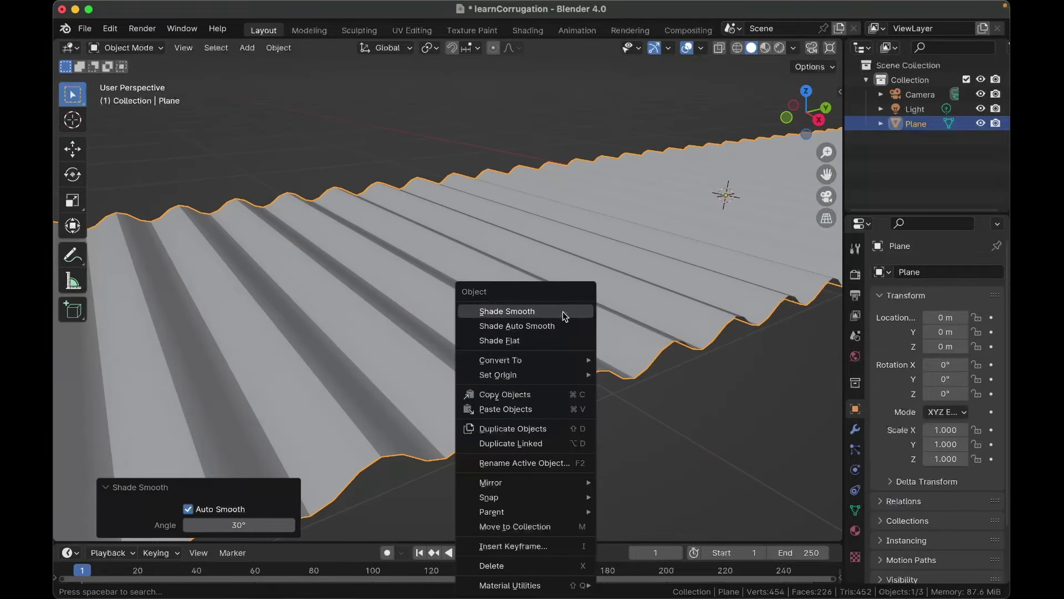
Step: Raise the sheet's Auto Smooth angle in its mesh normals settings to about 48°
scroll(715, 398, left, 5)
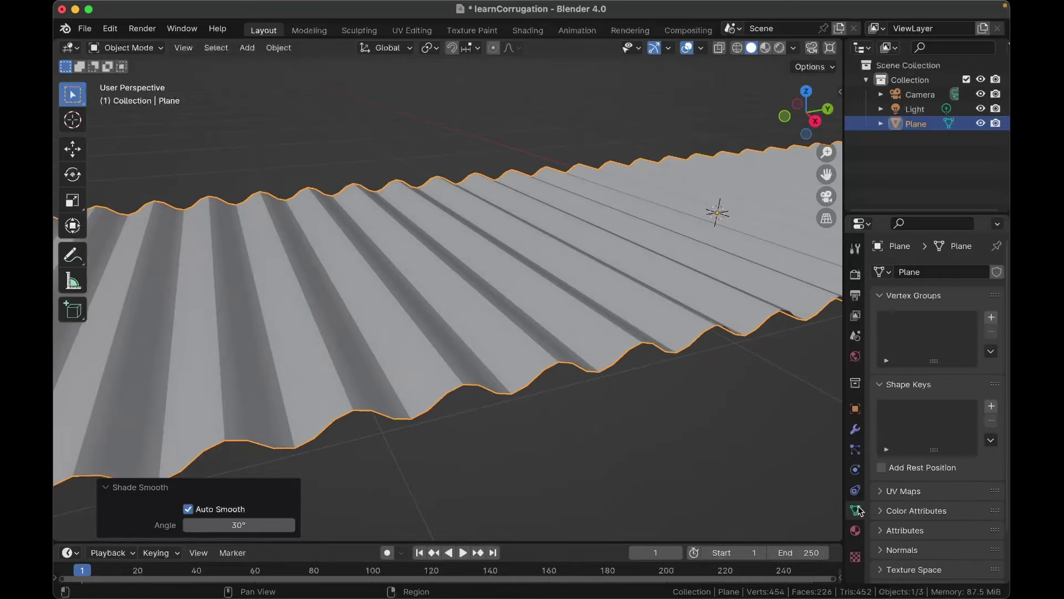
scroll(958, 473, down, 3)
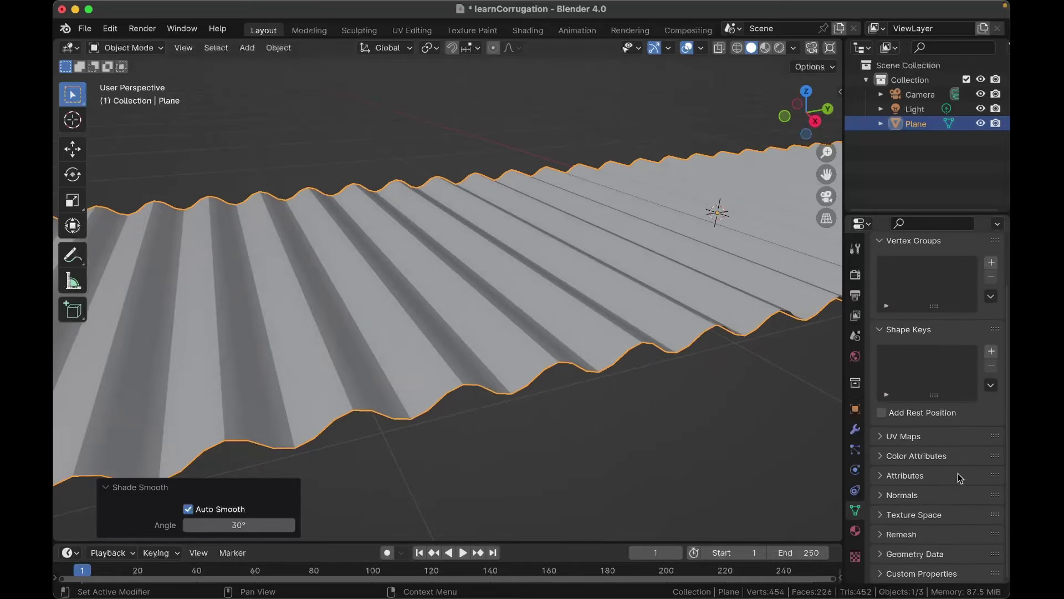
click(892, 494)
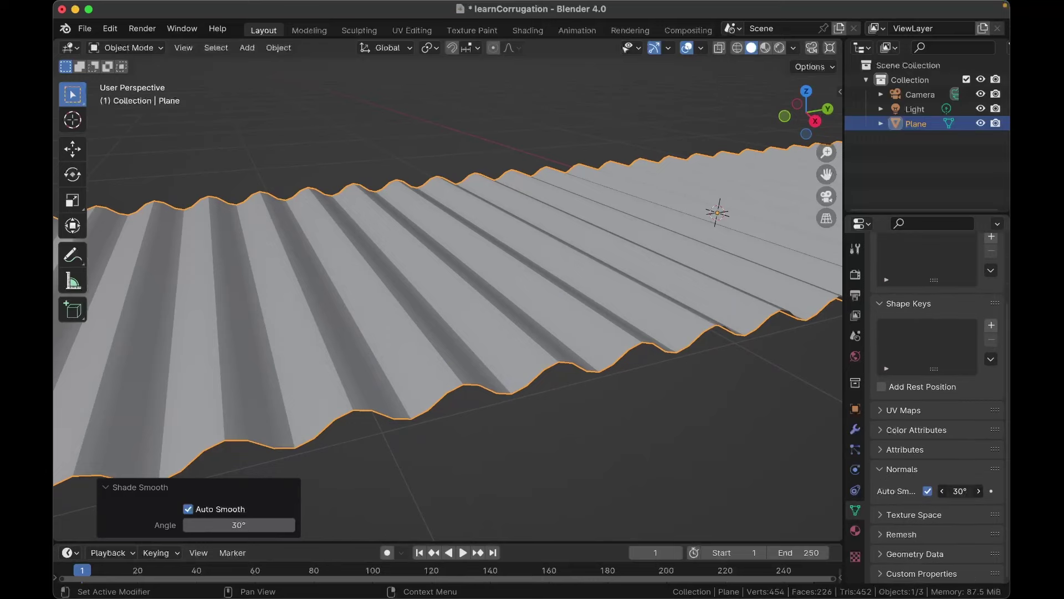
drag(962, 491, 976, 491)
scroll(633, 424, down, 3)
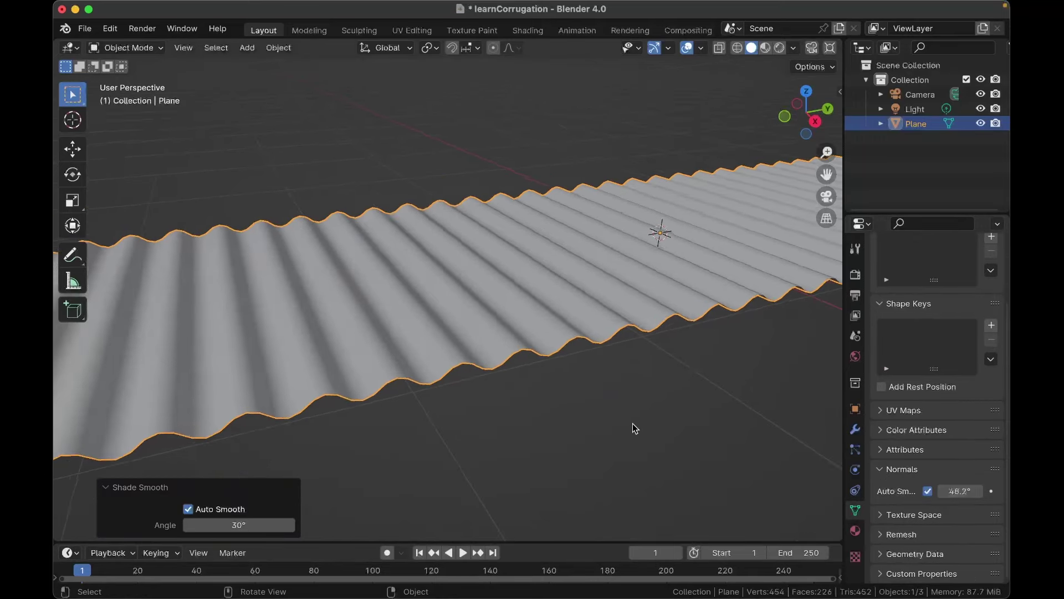
scroll(633, 423, up, 4)
scroll(633, 423, down, 5)
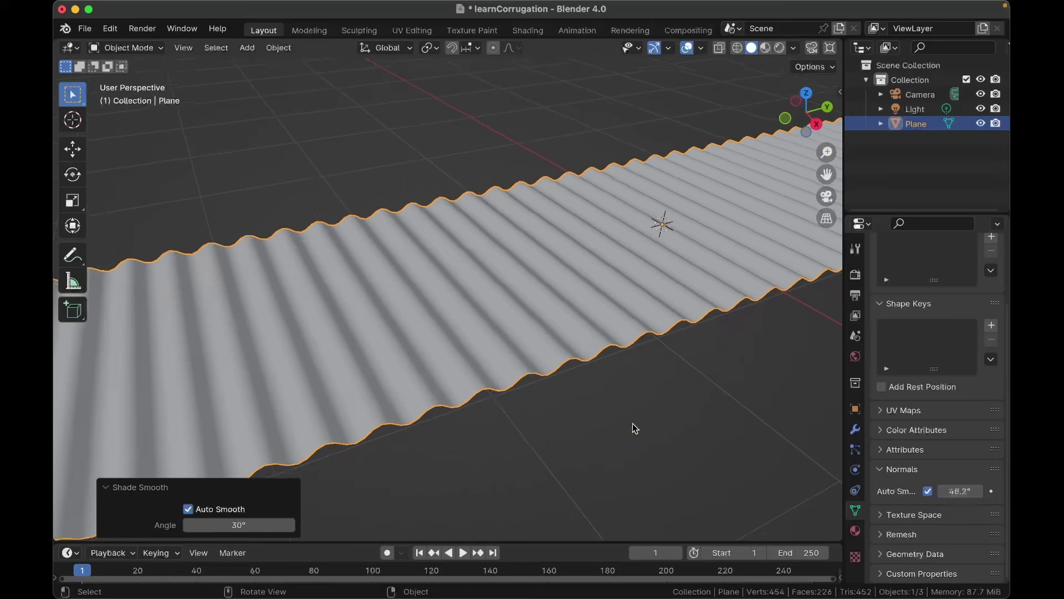
Step: Add a Solidify modifier to the corrugated sheet, keeping the 0.01 m thickness, and deselect the sheet
click(856, 431)
click(926, 271)
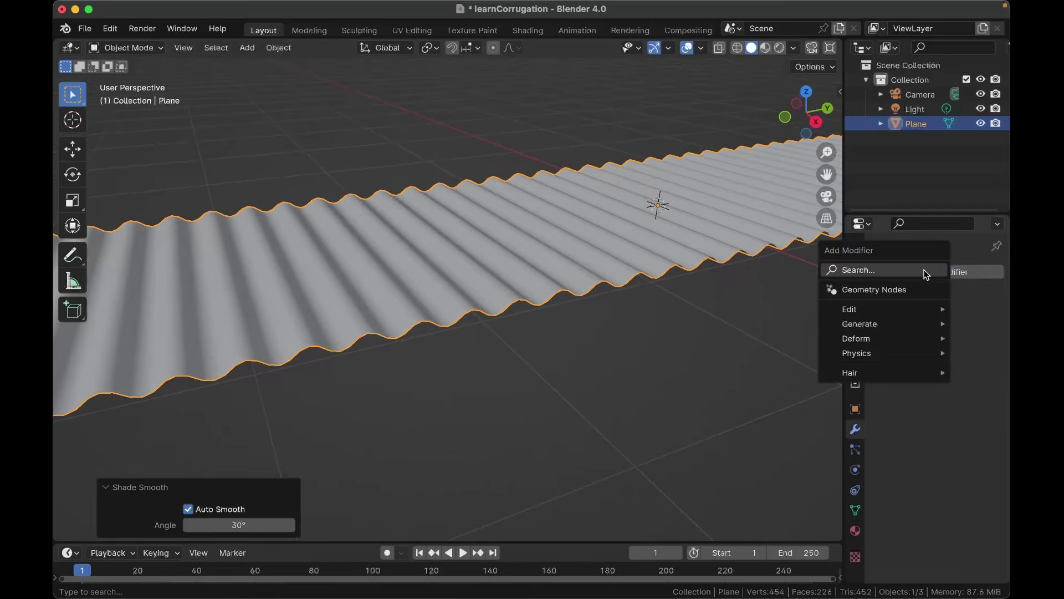
text(solid)
key(Return)
middle_drag(606, 366, 606, 343)
scroll(606, 367, up, 3)
click(606, 366)
scroll(606, 366, down, 10)
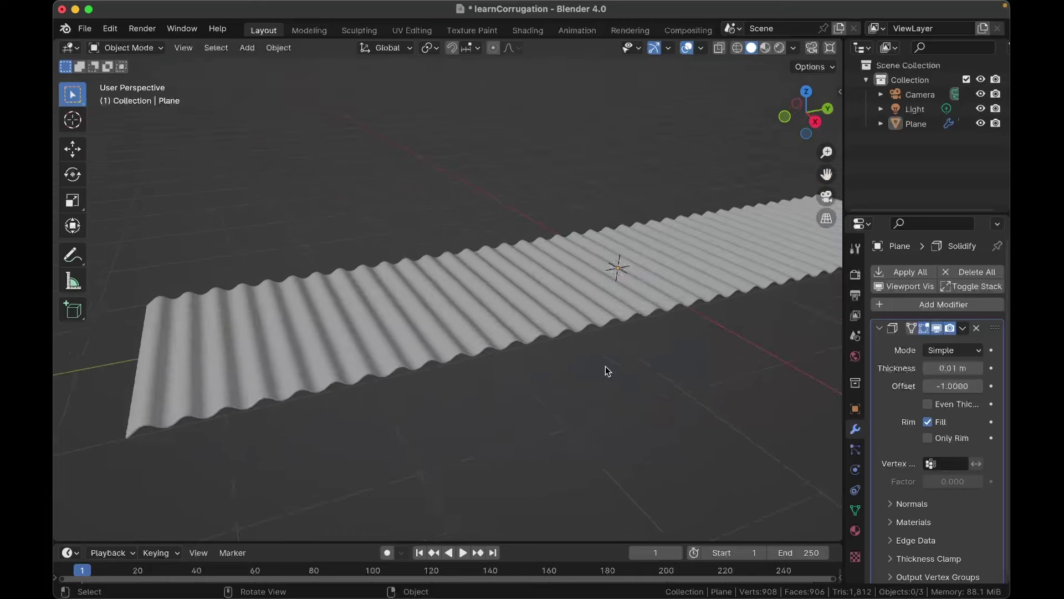
scroll(605, 366, down, 10)
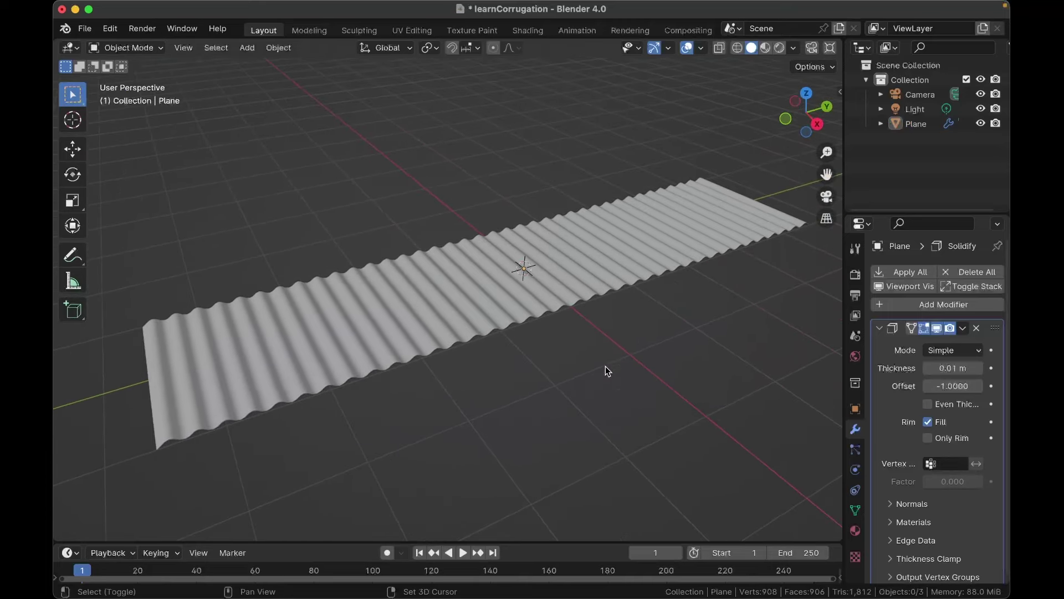
Step: Select the corrugated sheet and open its mesh in Edit Mode, seen from the top at its +Y end
click(513, 269)
scroll(500, 294, down, 2)
key(KP_7)
shift+scroll(500, 294, right, 3)
scroll(500, 294, down, 2)
scroll(500, 293, up, 3)
shift+scroll(500, 294, up, 3)
scroll(500, 293, up, 4)
shift+scroll(500, 294, up, 2)
shift+scroll(500, 294, left, 1)
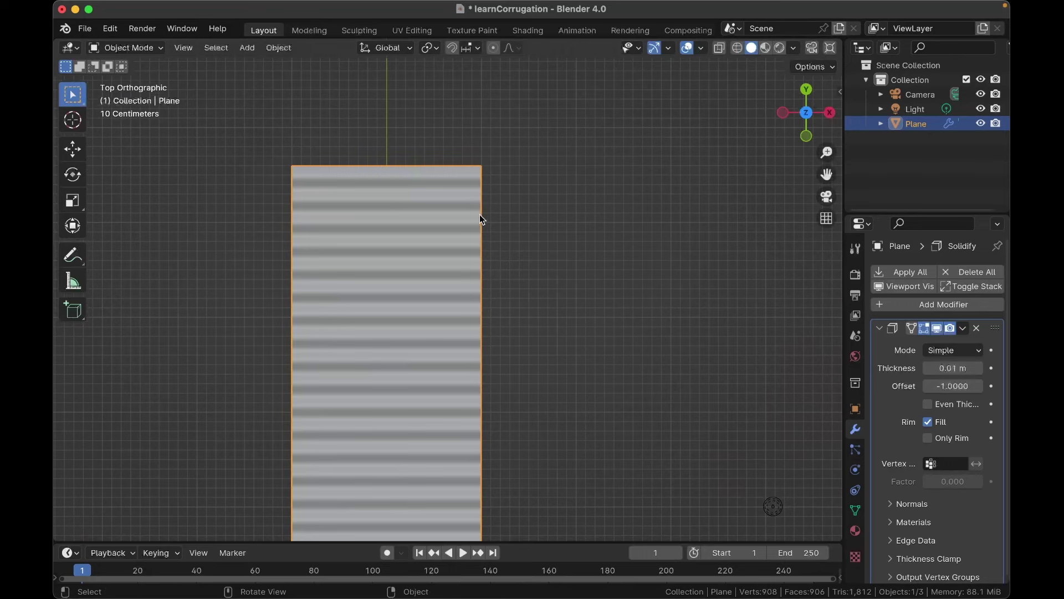
key(Tab)
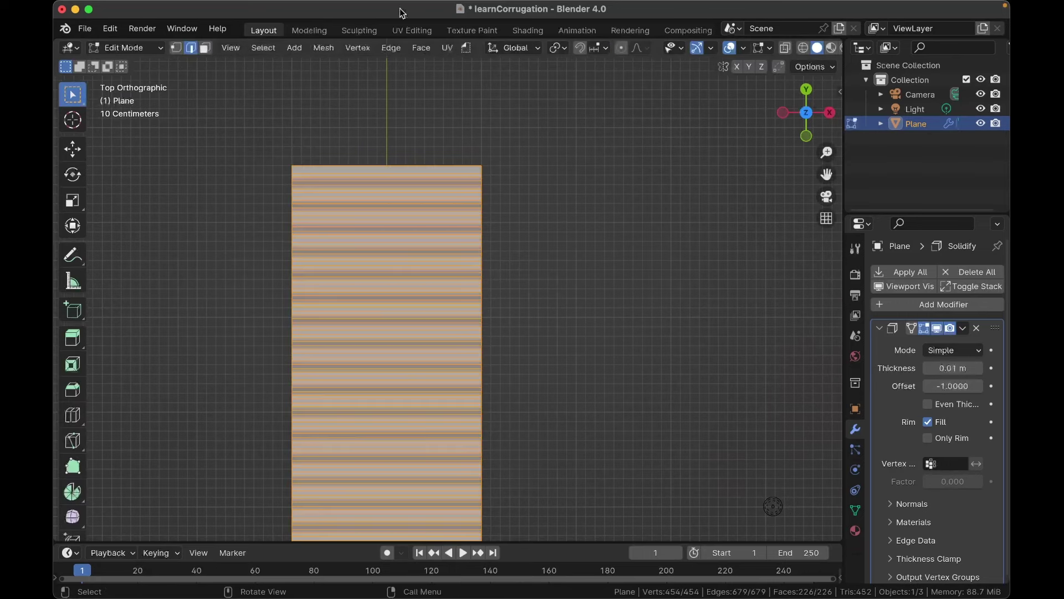
Step: Bisect the whole mesh diagonally across the sheet's +X +Y corner, with a plane normal of about 0.718, 0.696, 0
click(316, 50)
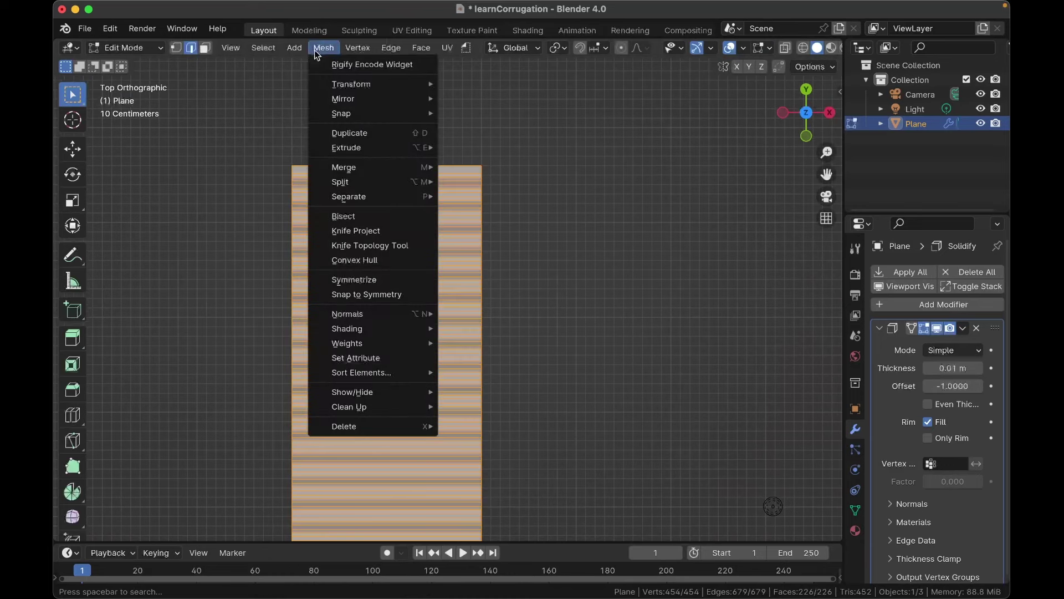
click(355, 245)
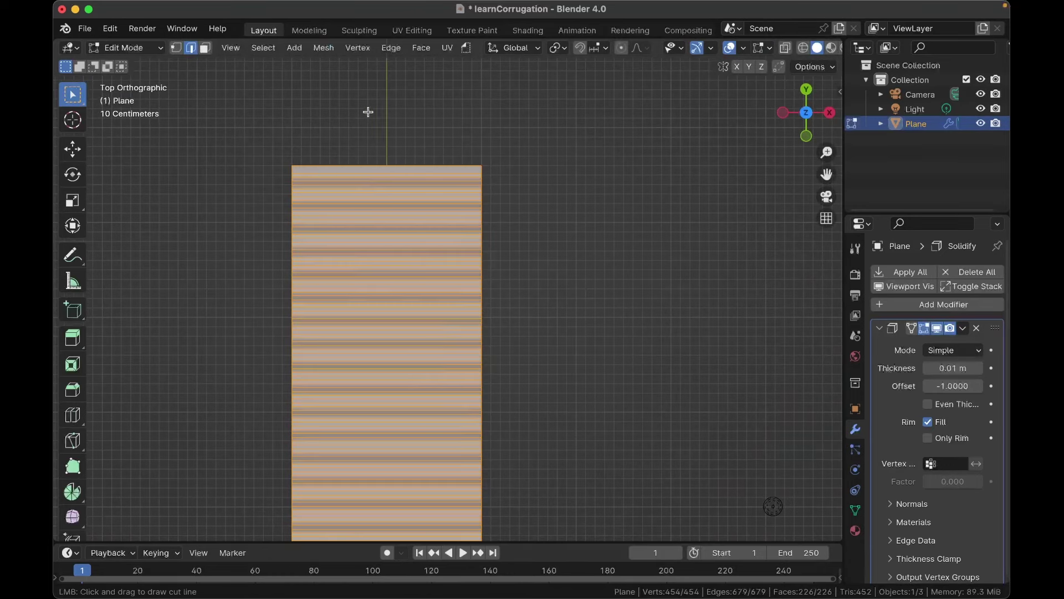
drag(358, 118, 403, 117)
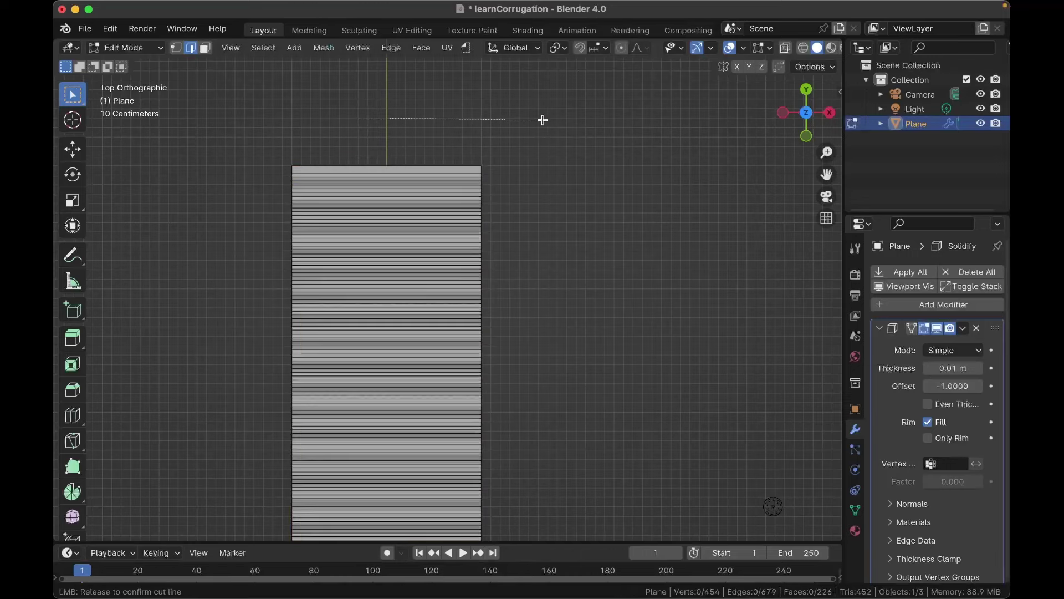
mouse_move(490, 192)
mouse_down()
mouse_move(328, 208)
mouse_move(357, 273)
mouse_move(402, 276)
mouse_up()
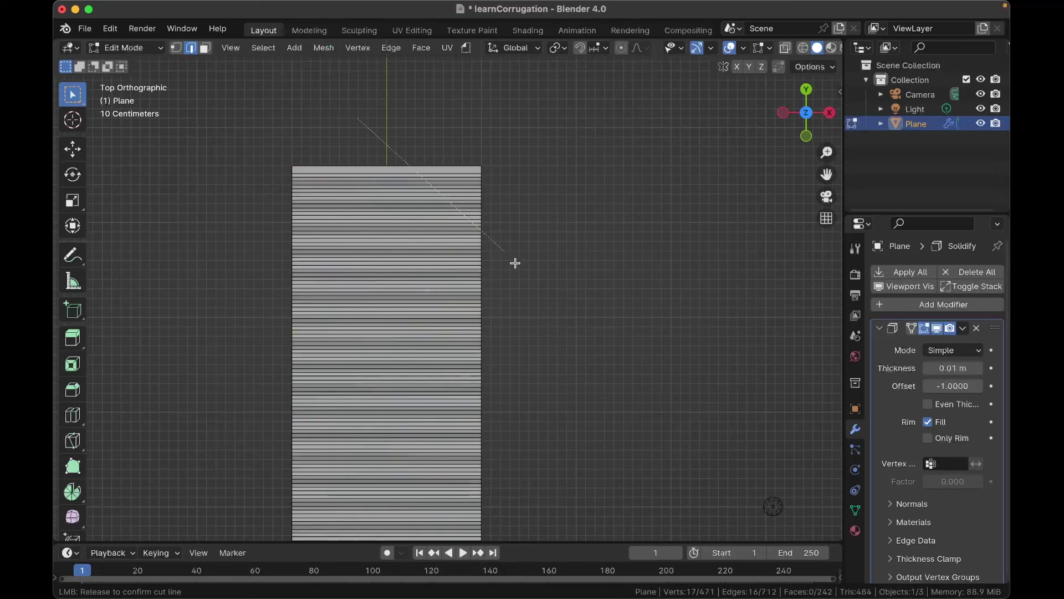
drag(579, 326, 294, 135)
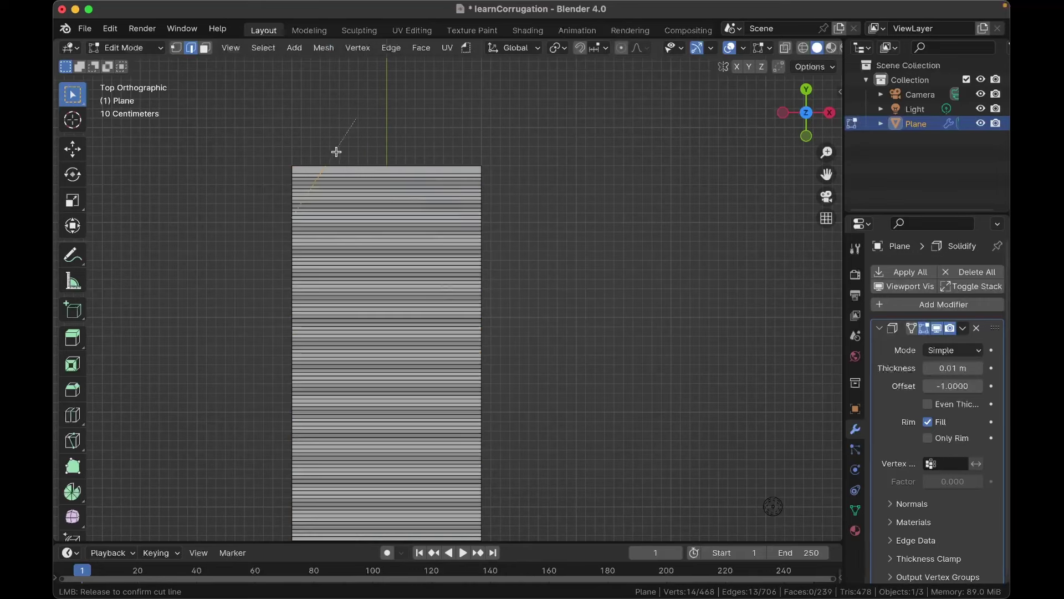
drag(354, 158, 375, 158)
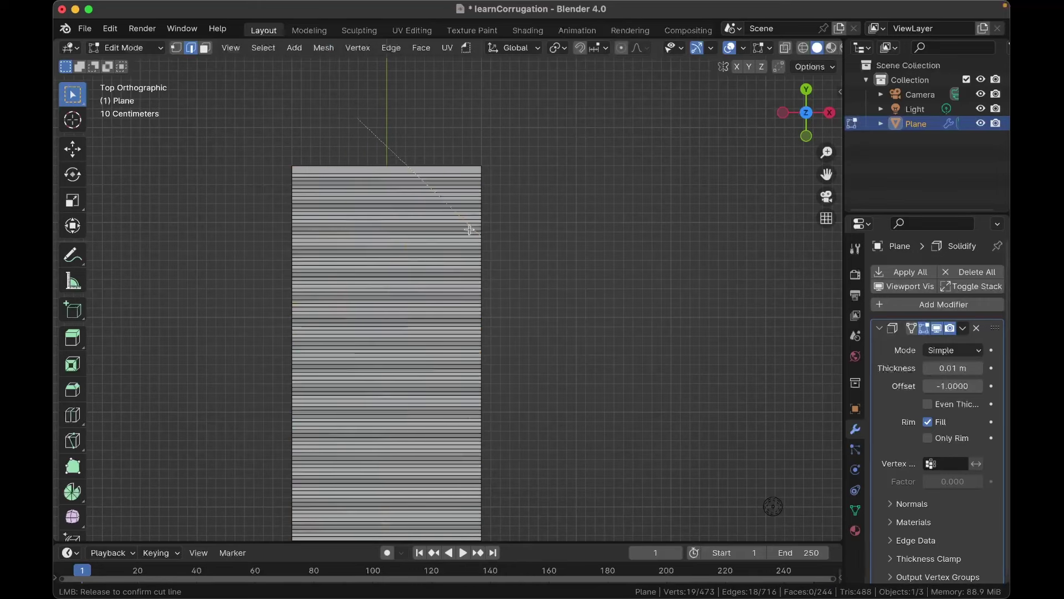
drag(482, 249, 484, 247)
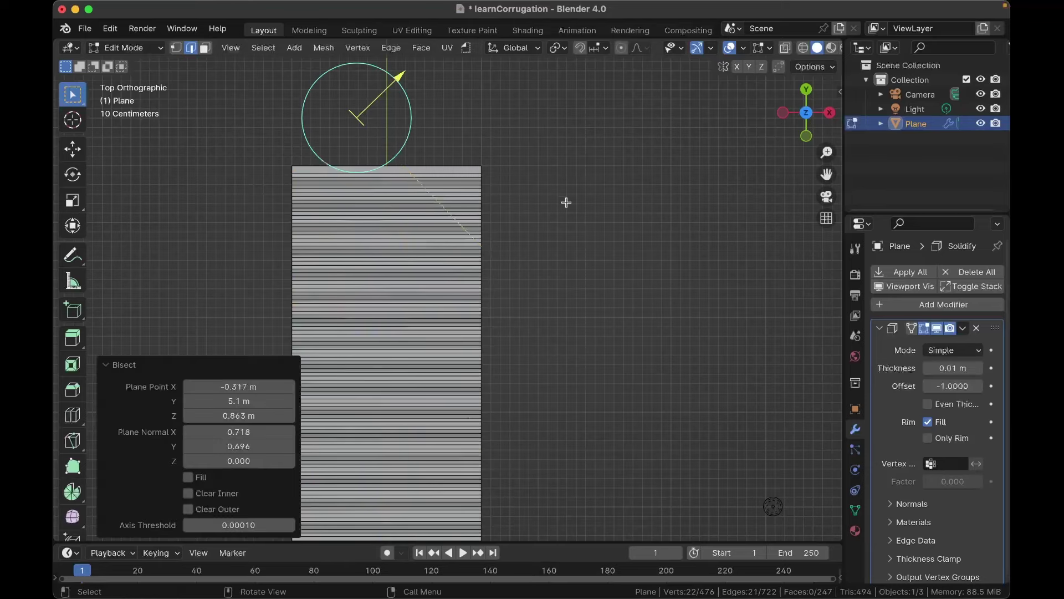
Step: Delete the vertices along the outer edge, from the end of the diagonal cut to the corner, in vertex select mode
scroll(502, 121, up, 3)
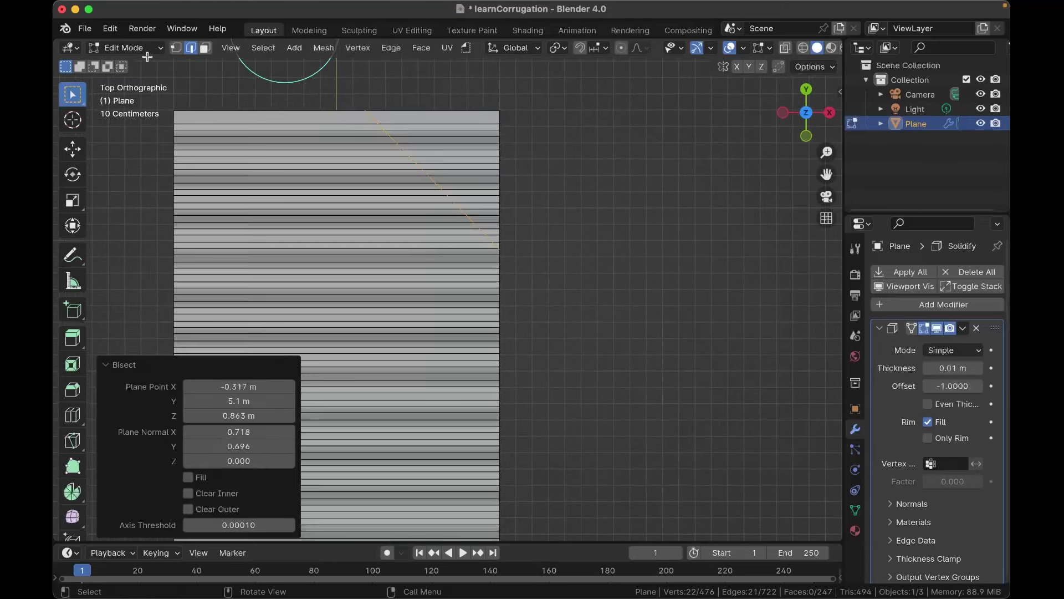
click(175, 49)
drag(465, 96, 545, 155)
scroll(545, 155, up, 3)
shift+scroll(546, 155, up, 3)
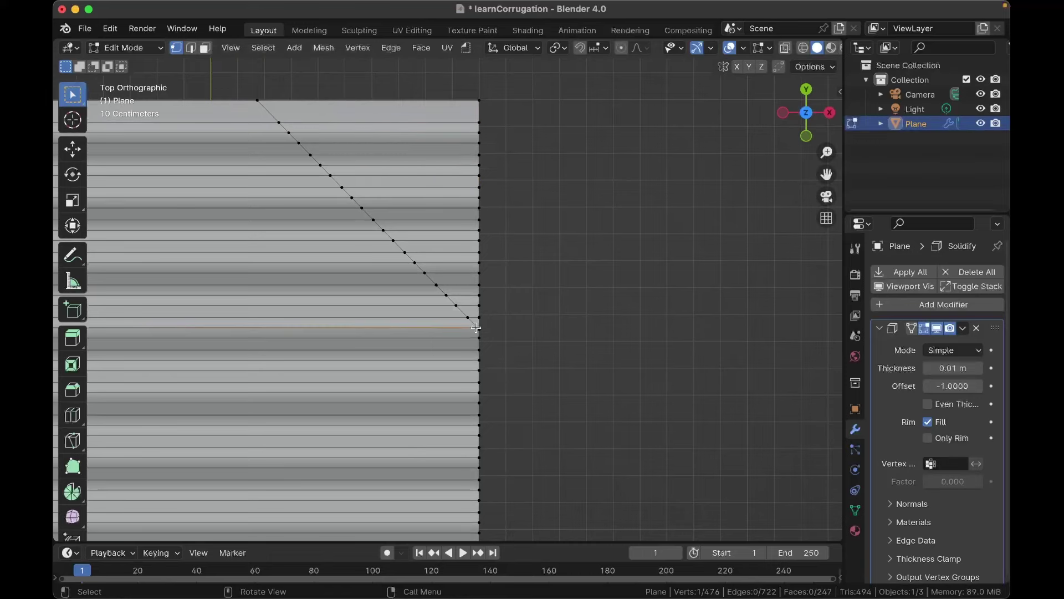
ctrl+click(486, 100)
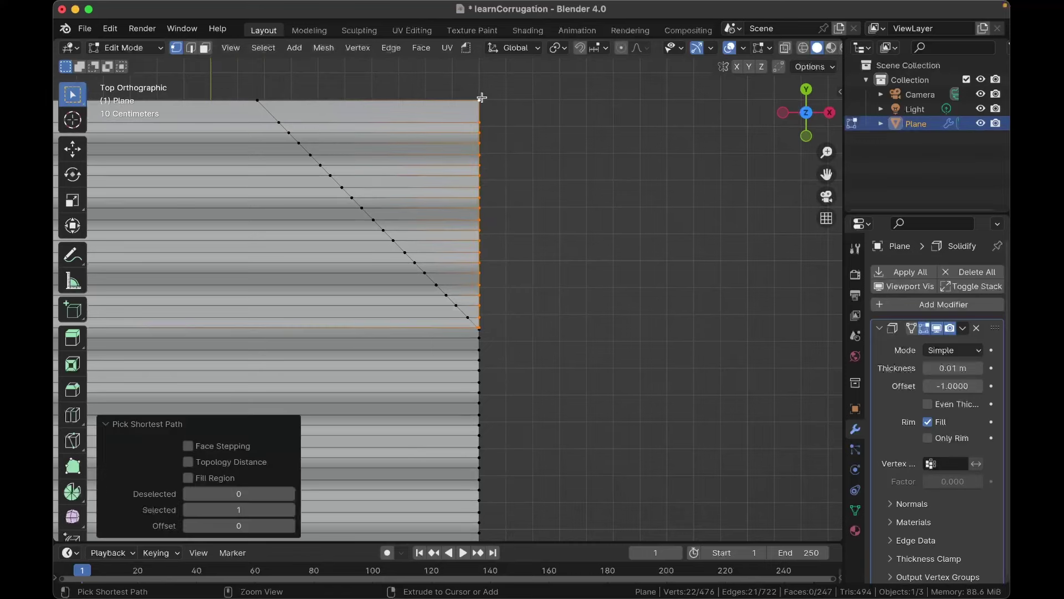
scroll(513, 199, down, 2)
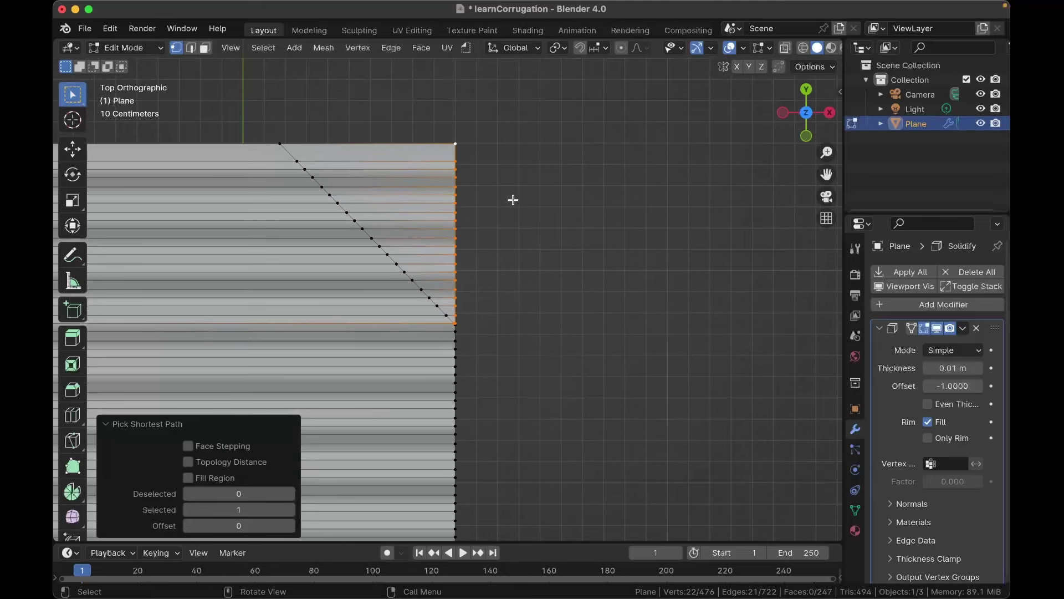
key(x)
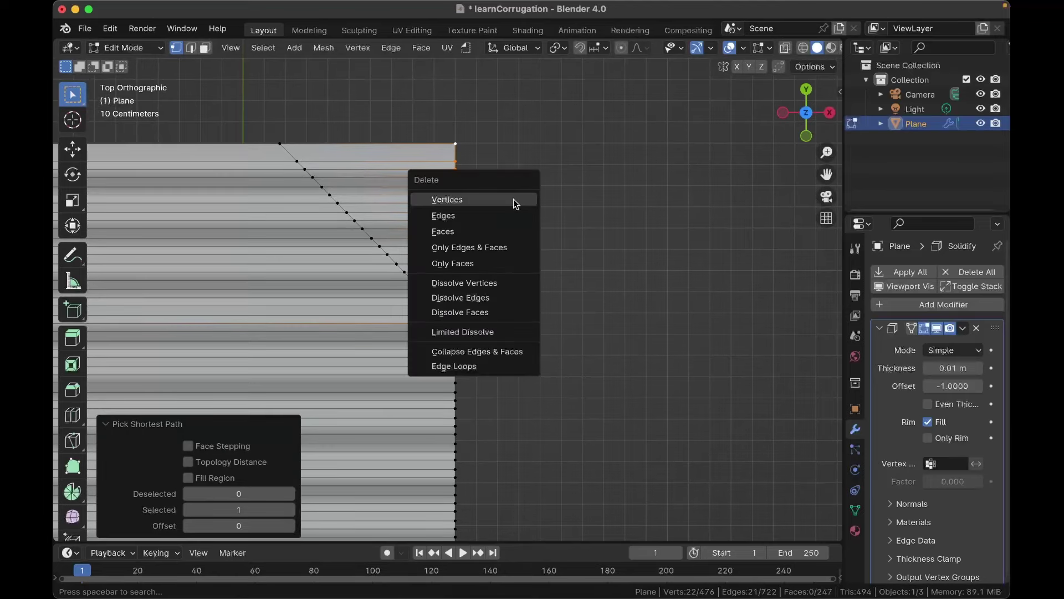
click(514, 200)
key(ctrl+z)
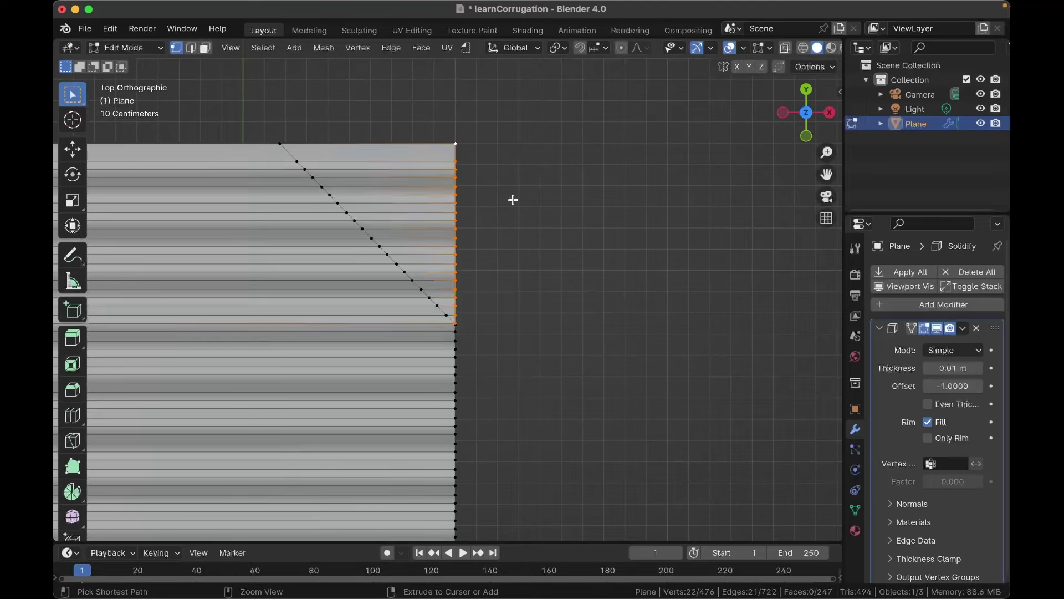
scroll(513, 200, up, 5)
scroll(515, 288, down, 8)
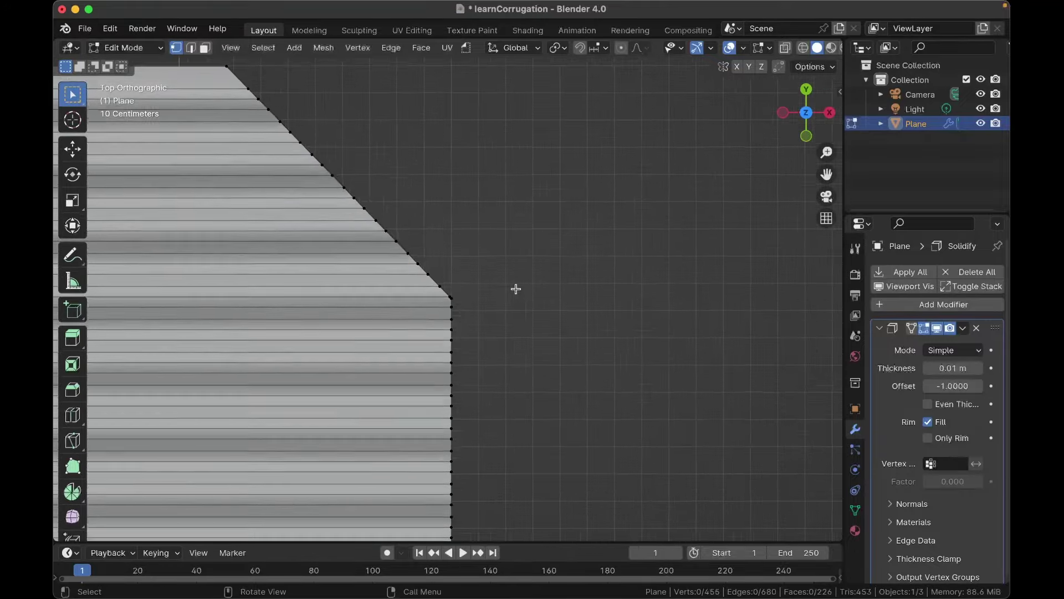
Step: Return to Object Mode and check the trimmed +X +Y corner of the sheet in top view
key(Tab)
middle_drag(517, 288, 517, 288)
key(KP_7)
scroll(506, 297, down, 3)
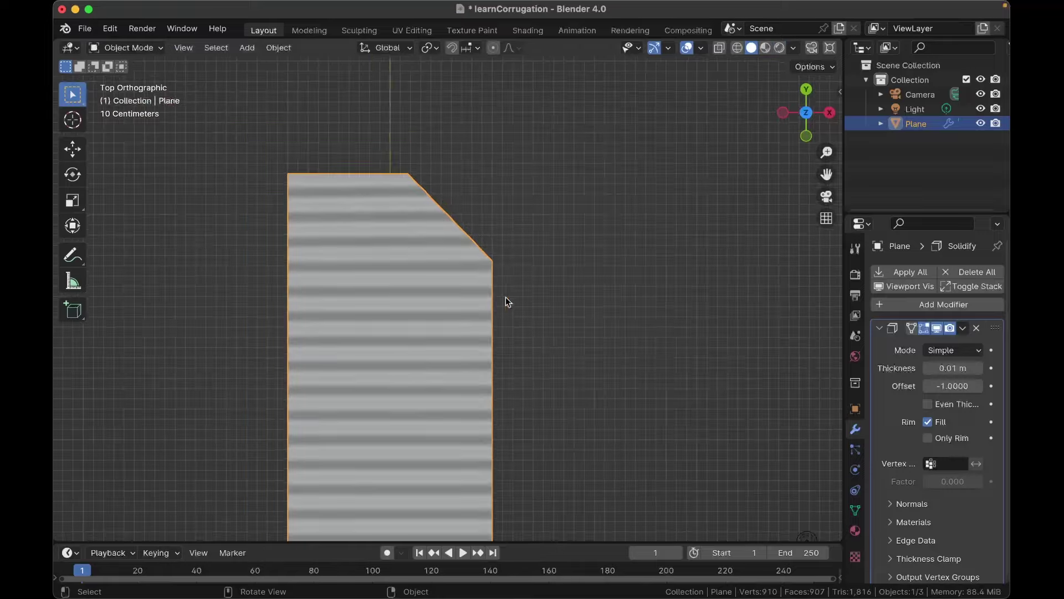
Step: Reopen the sheet's mesh in Edit Mode at its −Y end and select the entire mesh for the next Bisect
shift+scroll(506, 297, down, 5)
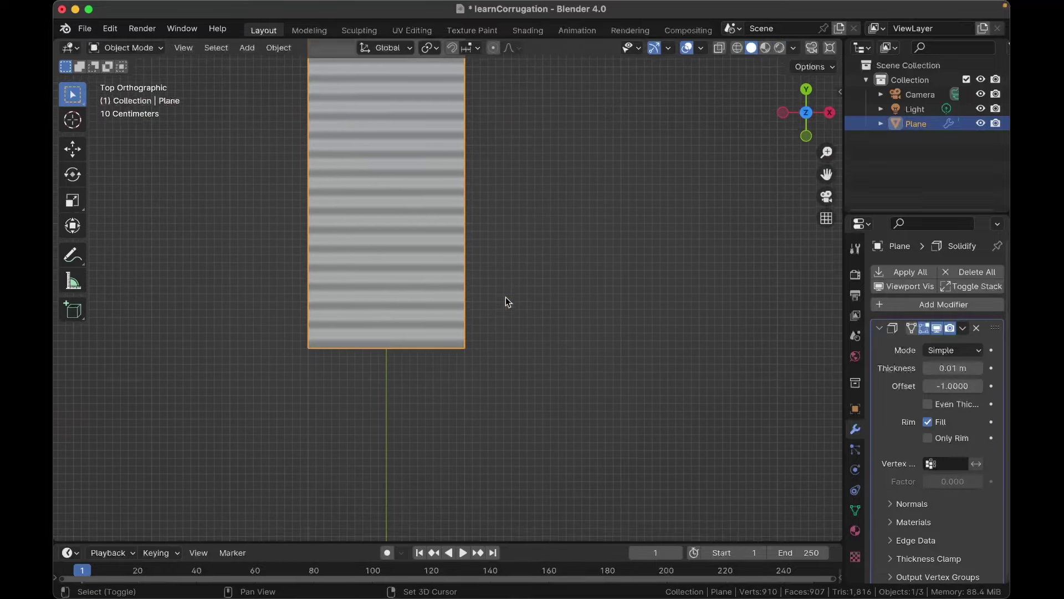
key(Tab)
scroll(501, 301, up, 5)
scroll(501, 302, down, 3)
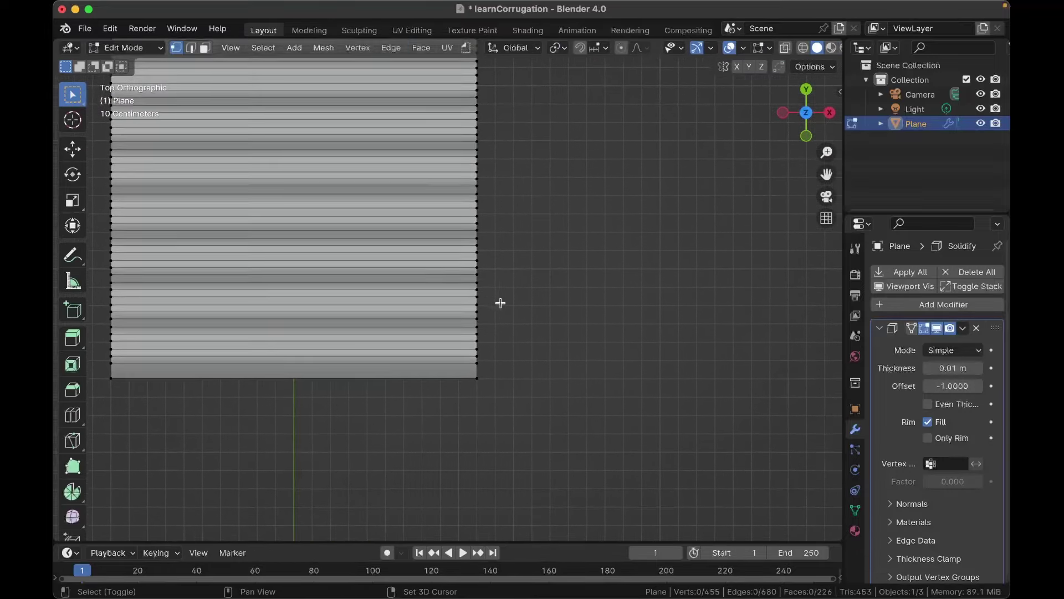
click(328, 49)
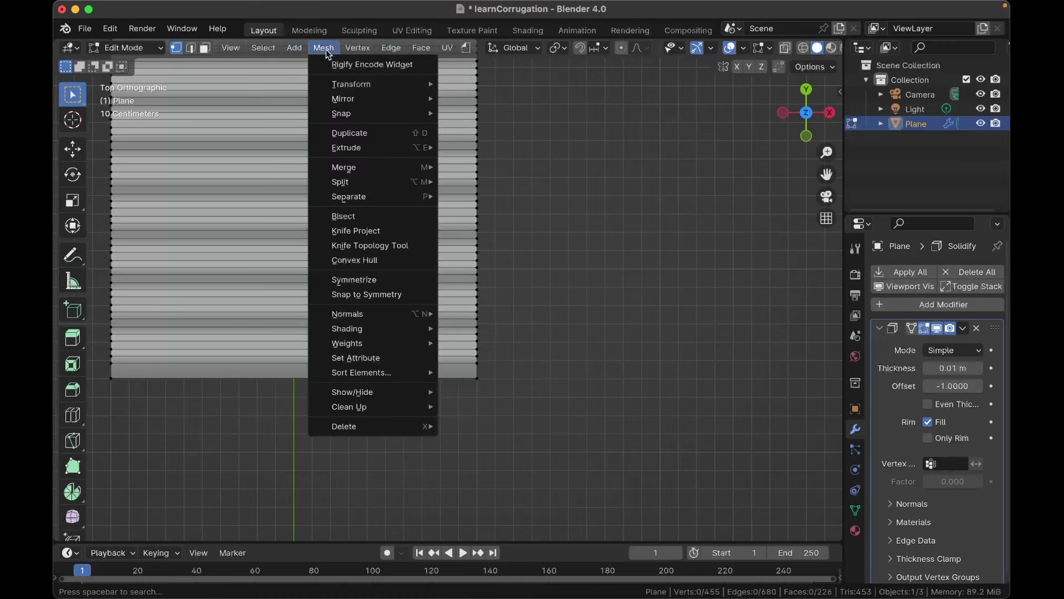
click(355, 215)
key(a)
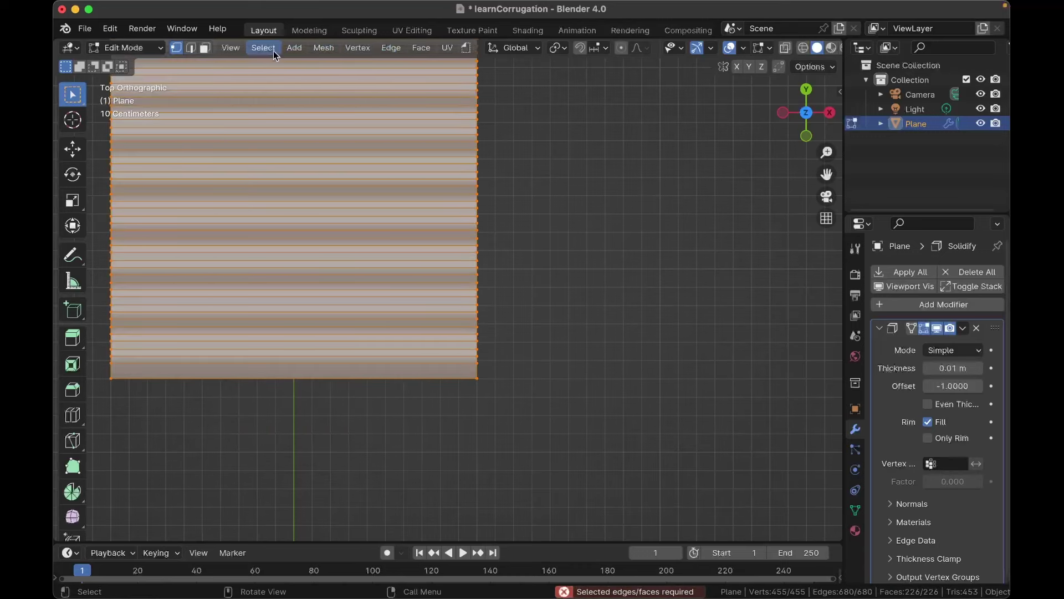
click(264, 48)
mouse_move(331, 51)
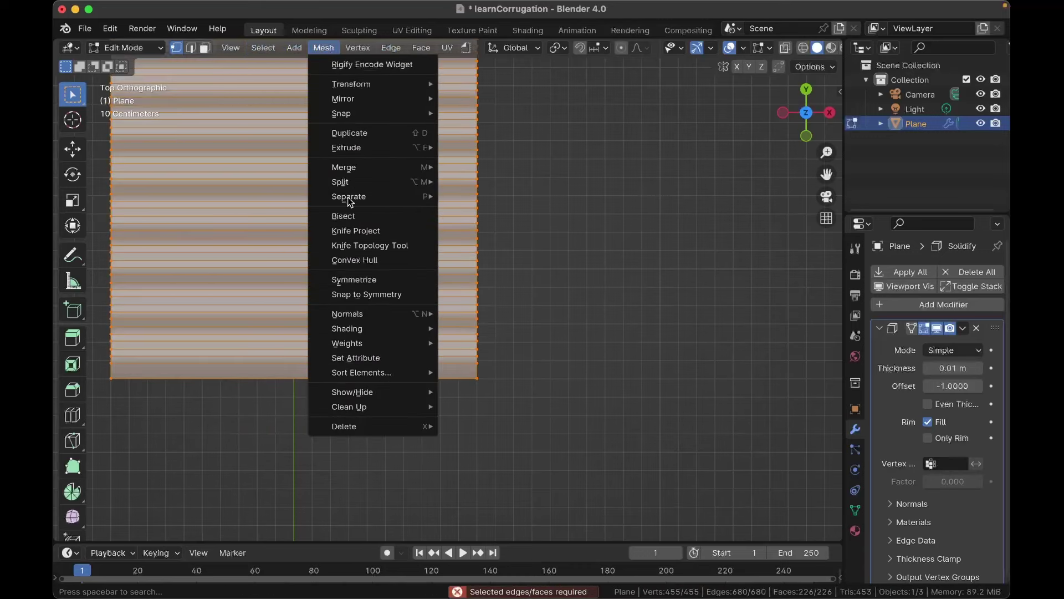
key(alt+a)
key(a)
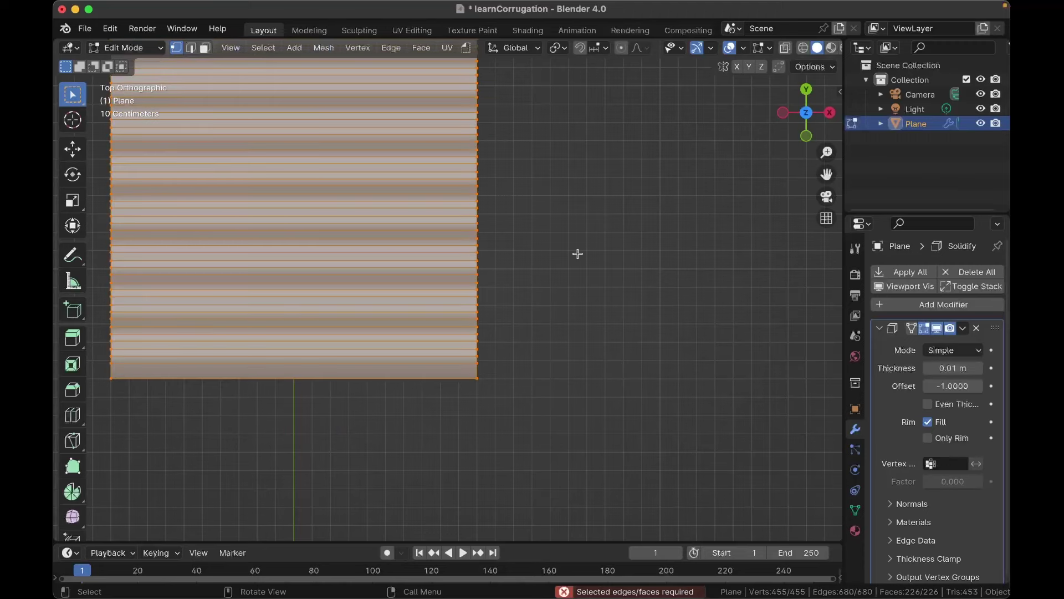
Step: Bisect the mesh diagonally across the sheet's +X −Y corner, with a plane normal of about 0.632, −0.775, 0
click(322, 48)
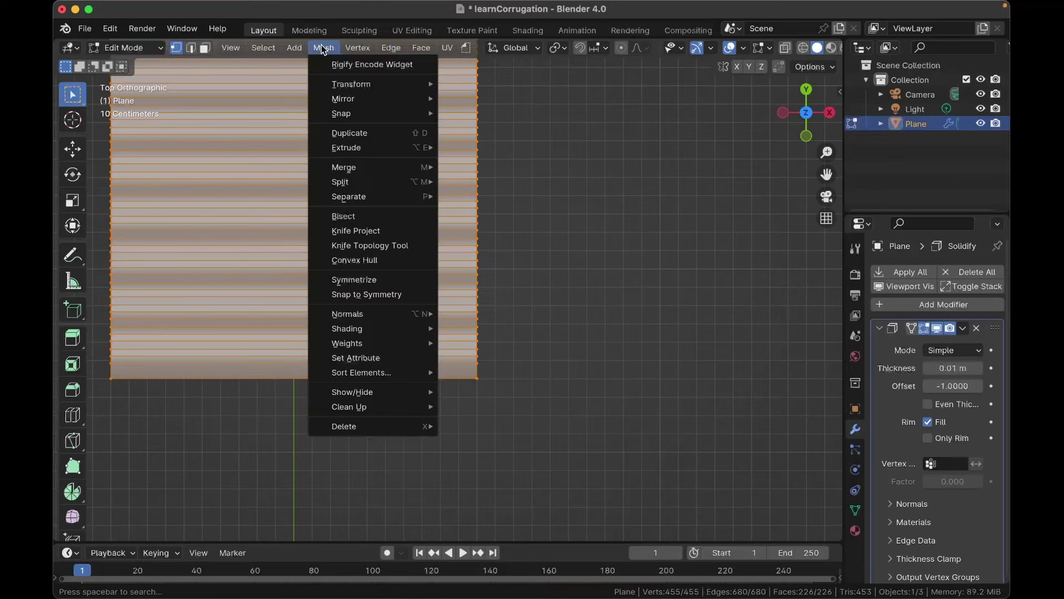
click(347, 218)
drag(536, 143, 199, 415)
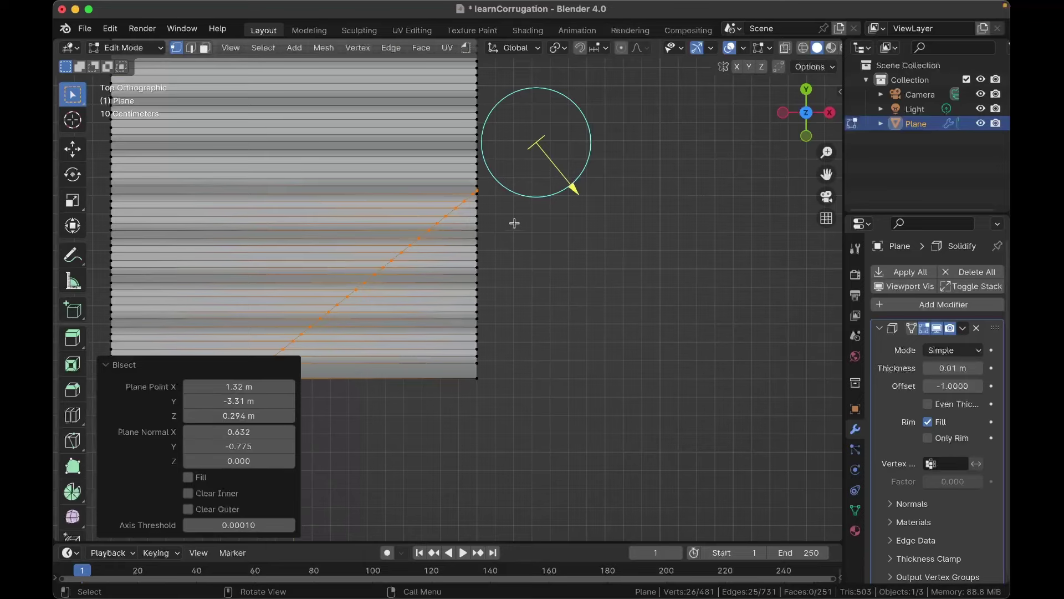
Step: Select the edge vertices from the end of the second cut to the +X −Y corner and delete them
click(487, 196)
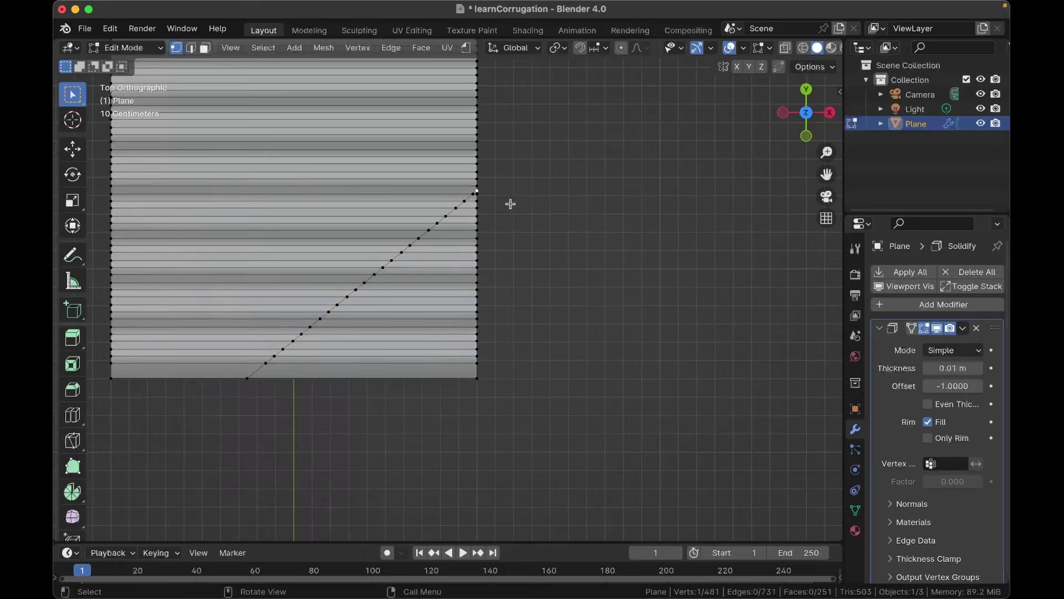
scroll(509, 204, up, 6)
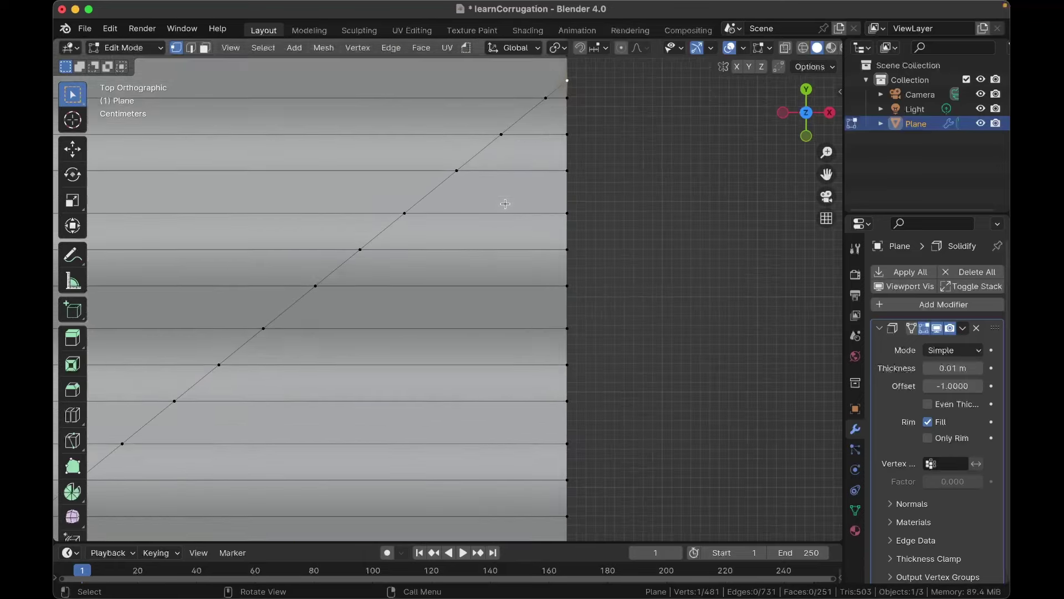
scroll(580, 108, down, 5)
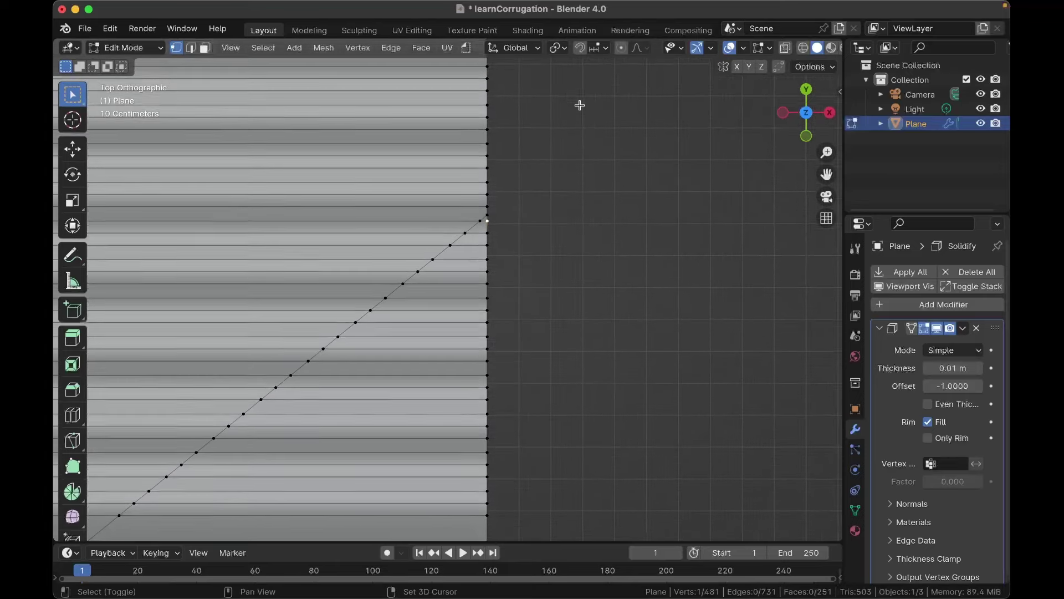
ctrl+click(487, 478)
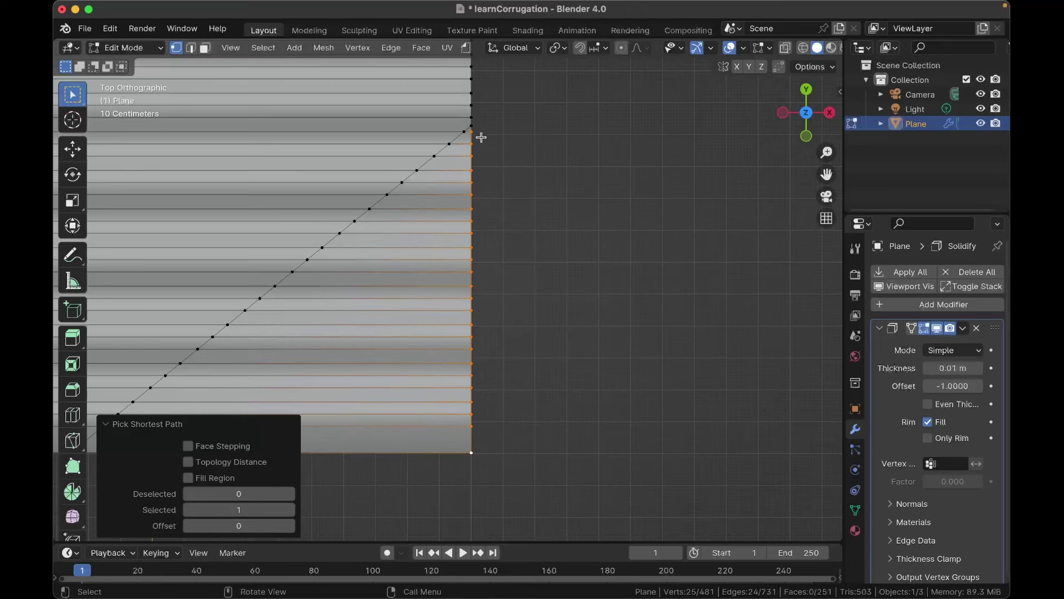
key(x)
click(565, 349)
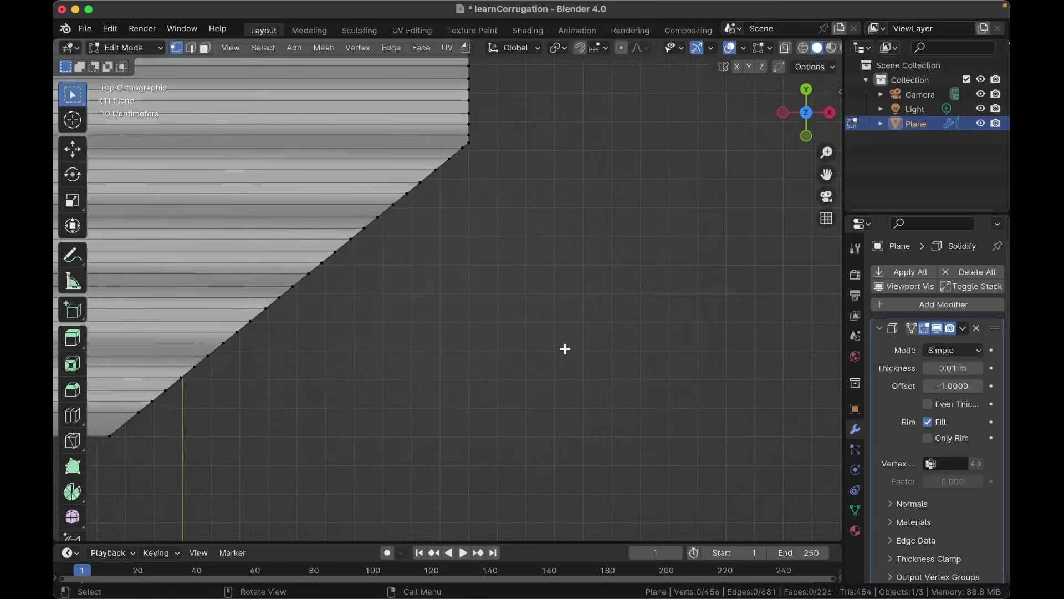
Step: Return to Object Mode and examine the corrugated sheet's two diagonally cut corners from several angles
scroll(565, 348, down, 4)
shift+scroll(565, 348, up, 3)
scroll(566, 348, down, 5)
key(Tab)
scroll(566, 348, down, 10)
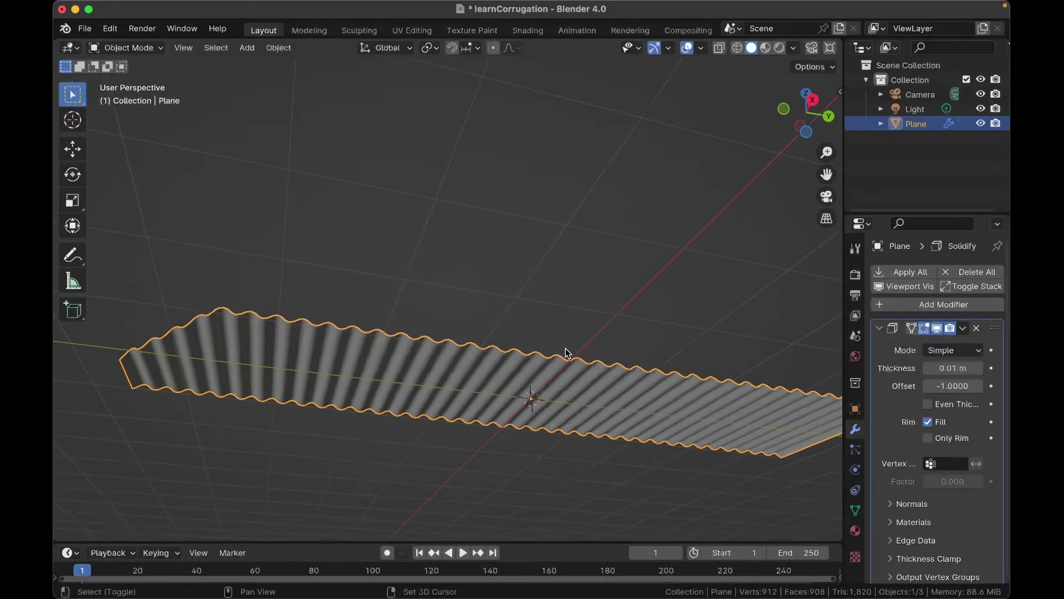
scroll(565, 348, up, 5)
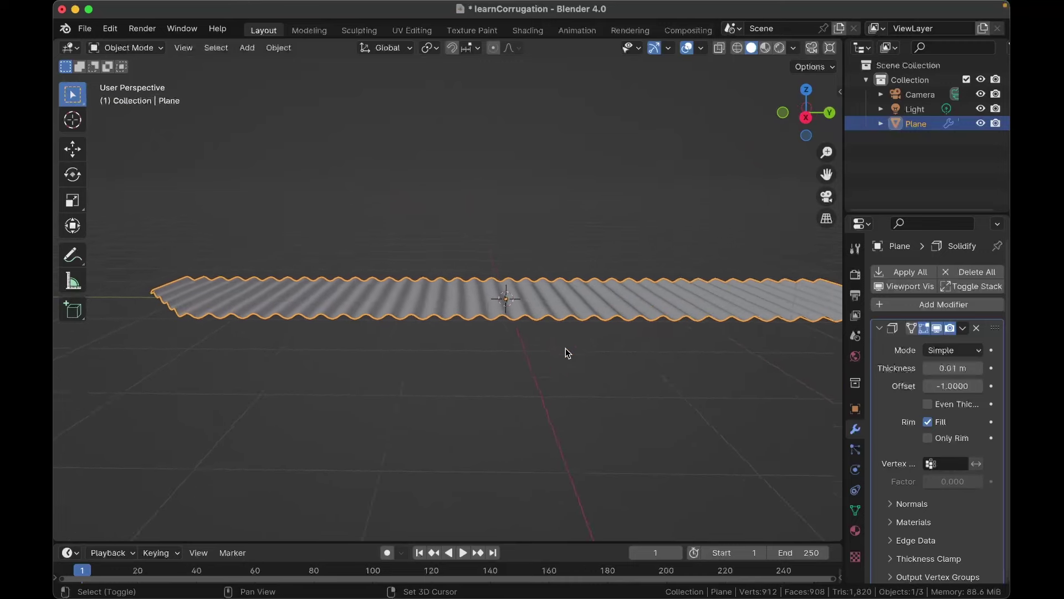
scroll(566, 348, up, 2)
shift+scroll(565, 349, left, 4)
scroll(565, 348, left, 5)
scroll(565, 348, down, 3)
scroll(565, 349, up, 10)
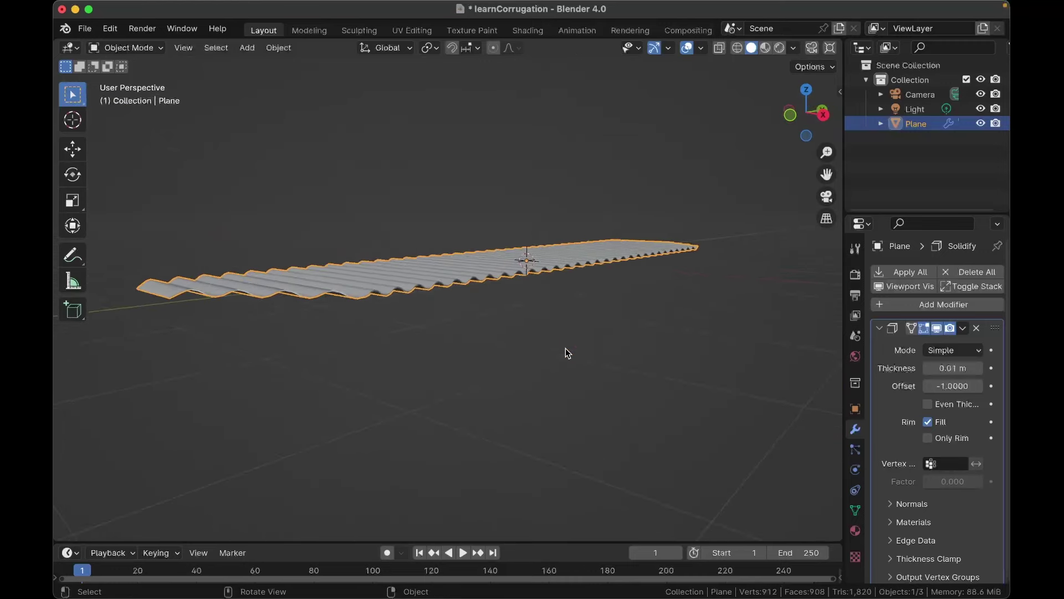
scroll(565, 348, right, 5)
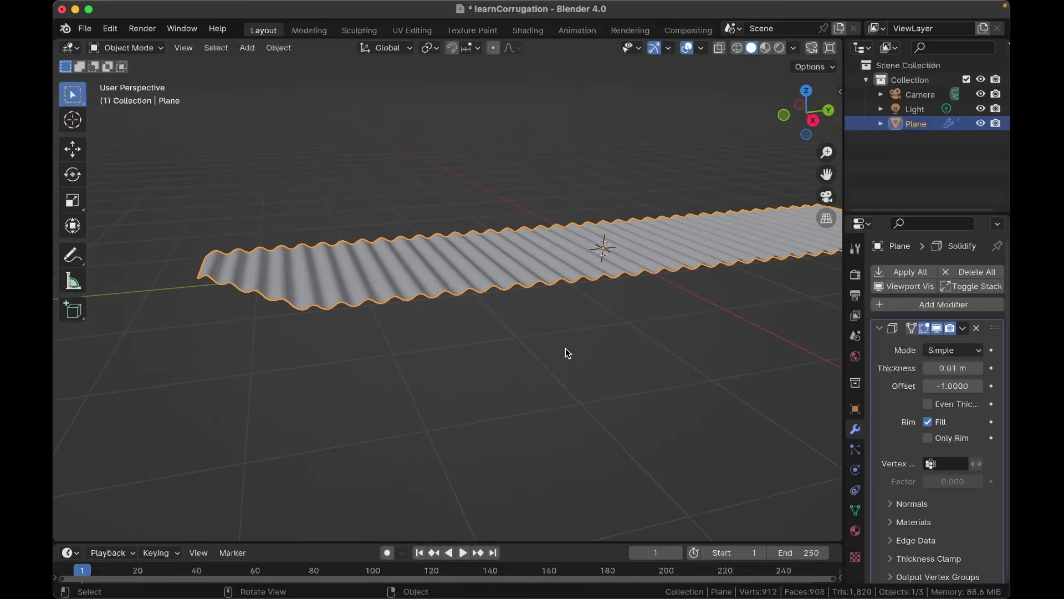
scroll(566, 349, right, 5)
Step: Add a mesh plane at the sheet's origin and move it about 1.17 m down along Z, below the corrugated sheet
key(shift+a)
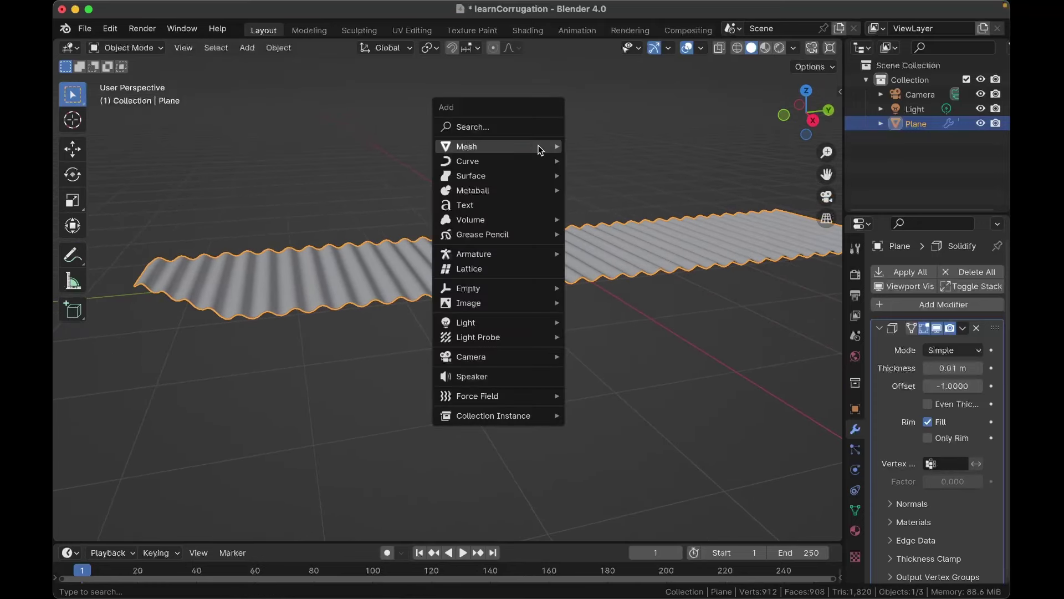
mouse_move(541, 150)
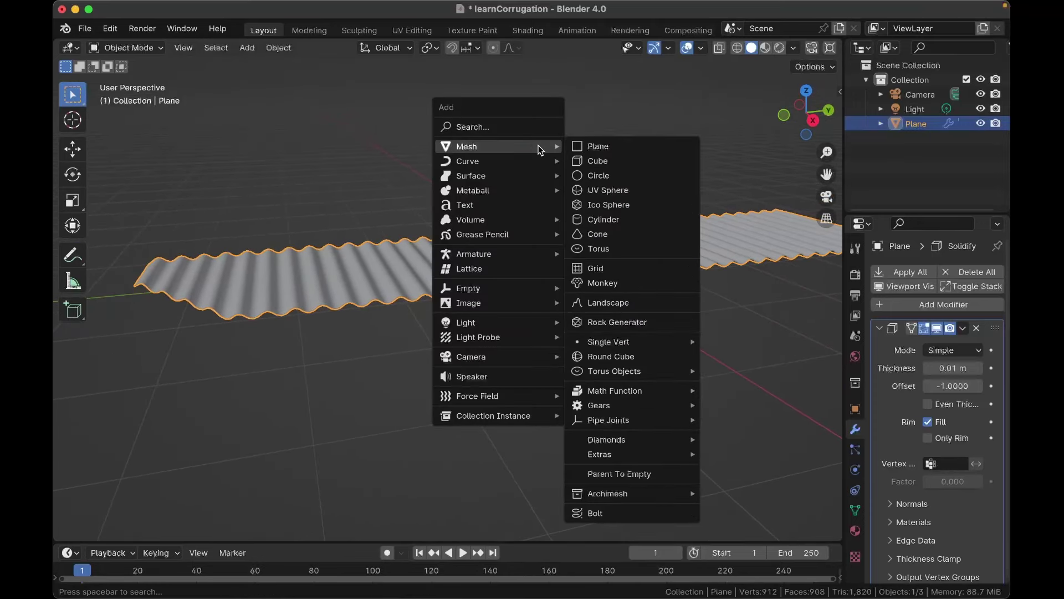
click(632, 147)
scroll(575, 307, right, 5)
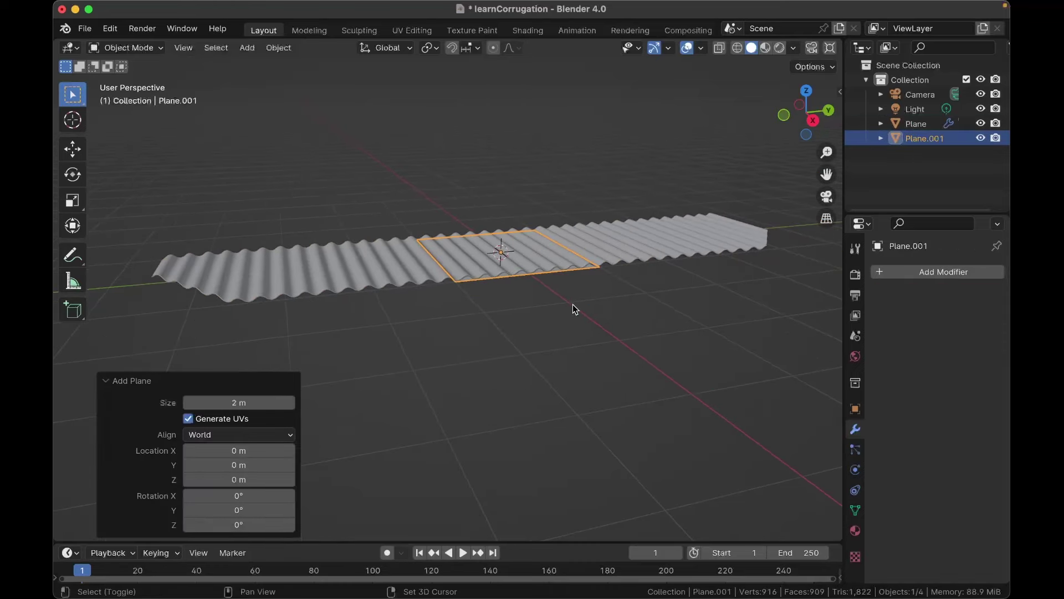
scroll(573, 308, down, 5)
key(g)
key(z)
click(572, 387)
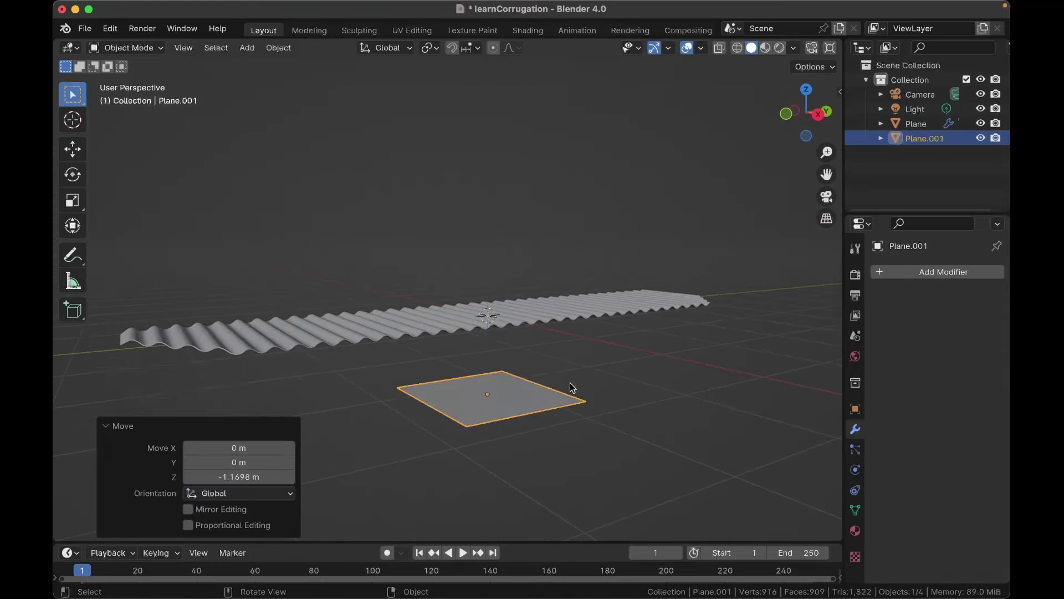
Step: Open the lowered plane's mesh in Edit Mode
scroll(573, 387, down, 10)
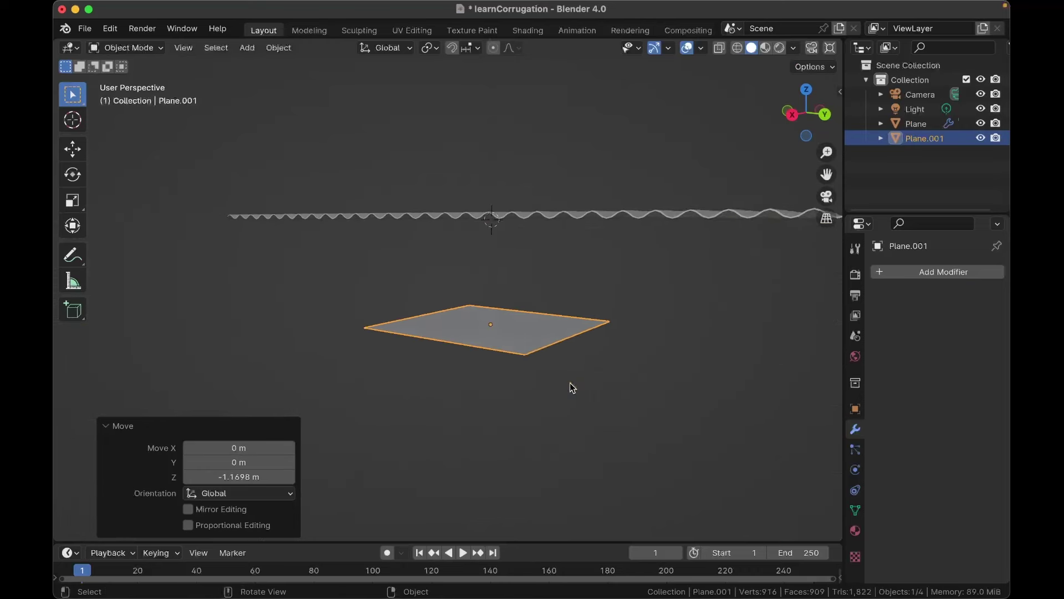
scroll(572, 387, up, 3)
key(Tab)
scroll(570, 383, right, 5)
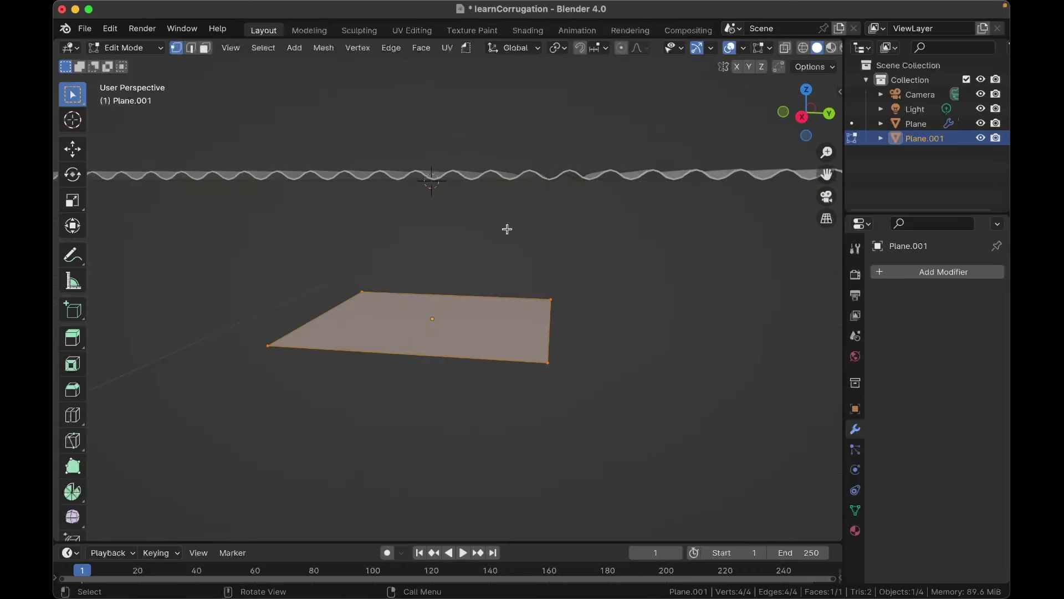
drag(503, 226, 620, 423)
scroll(621, 424, right, 2)
key(g)
key(y)
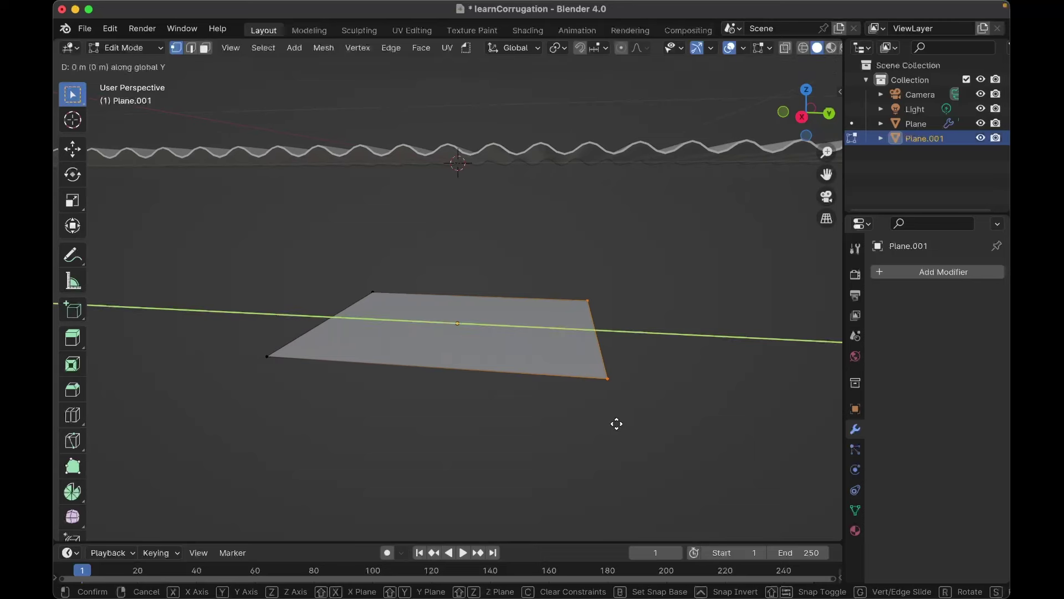
key(Escape)
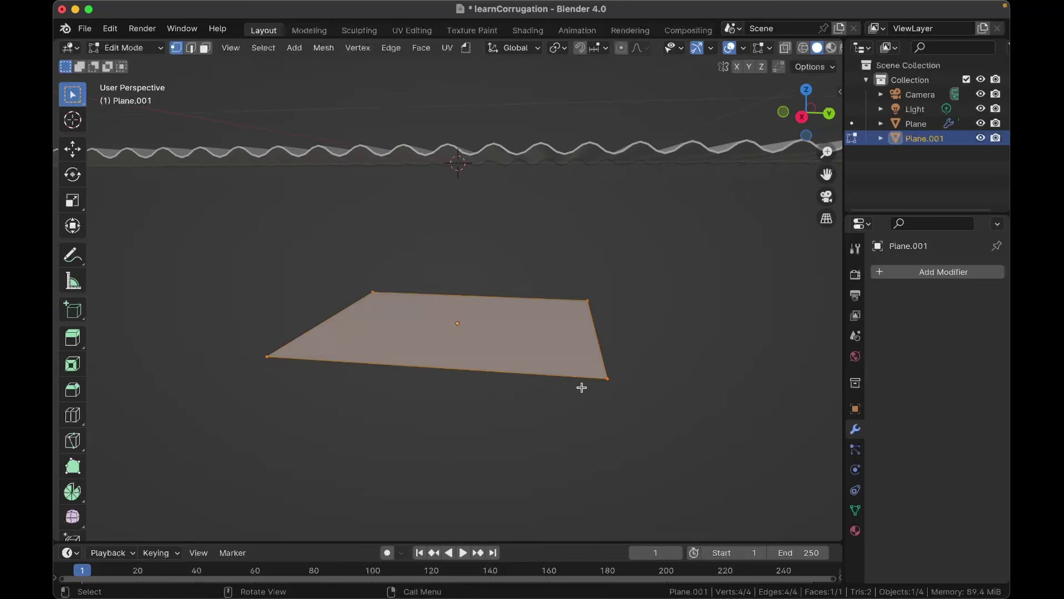
Step: Scale the whole plane along Y by a factor of about 0.065 to form a narrow strip
key(s)
key(y)
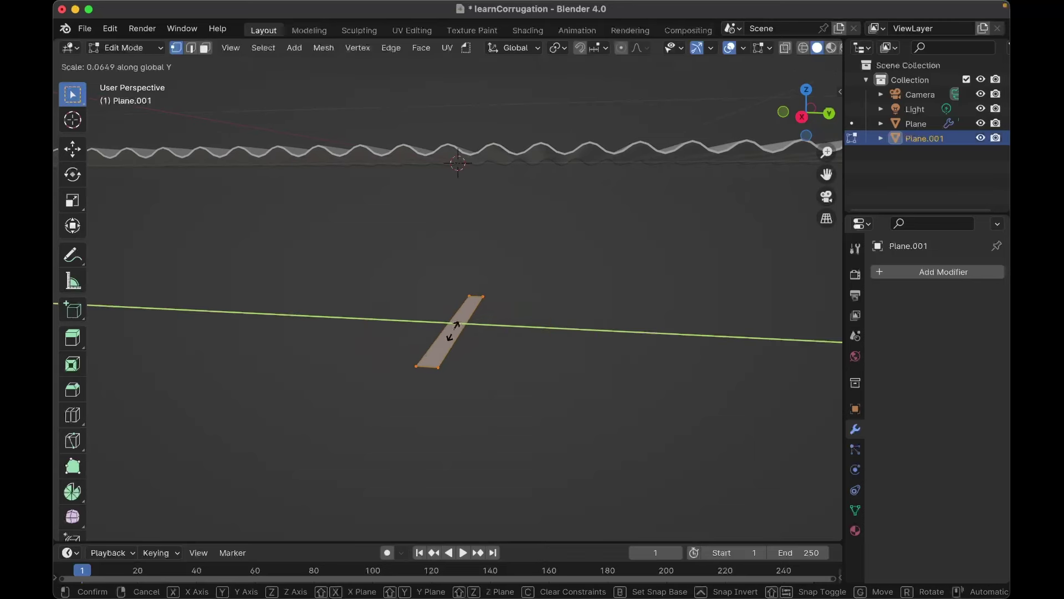
click(454, 335)
Step: Extrude the strip's long +Y edge about 0.17 m downward along local Z to form an L-shaped profile
click(450, 353)
scroll(450, 353, left, 3)
shift+click(442, 271)
scroll(441, 271, left, 5)
scroll(441, 271, down, 3)
scroll(441, 271, right, 3)
key(e)
key(z)
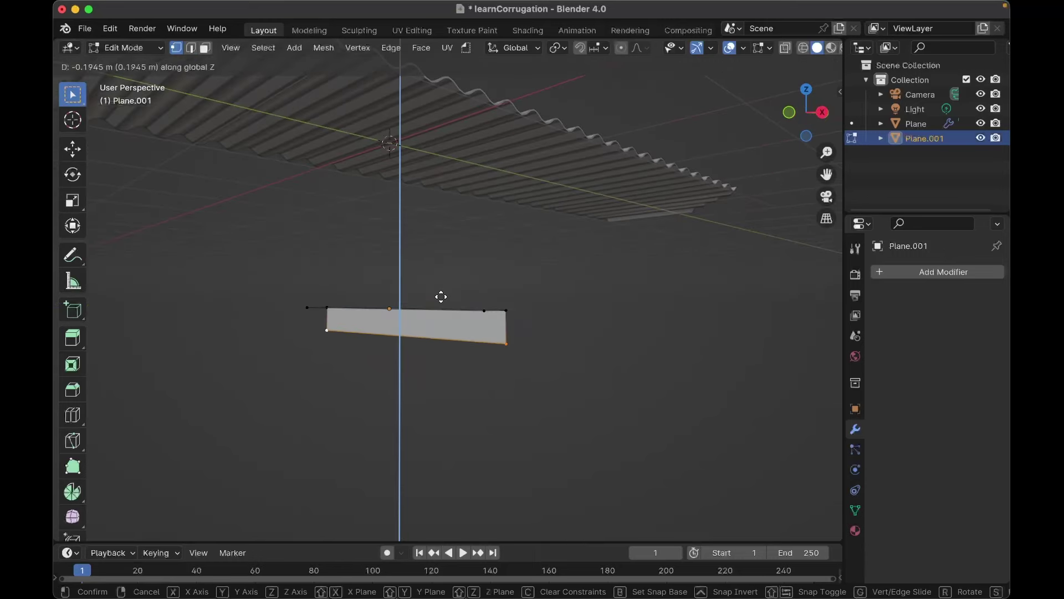
key(z)
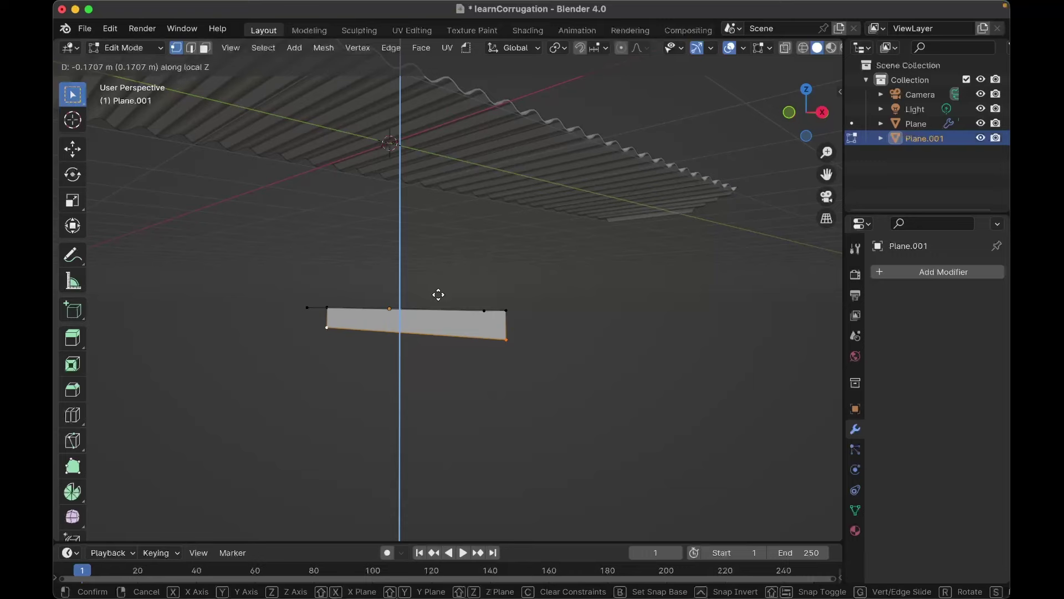
click(437, 294)
scroll(438, 294, right, 5)
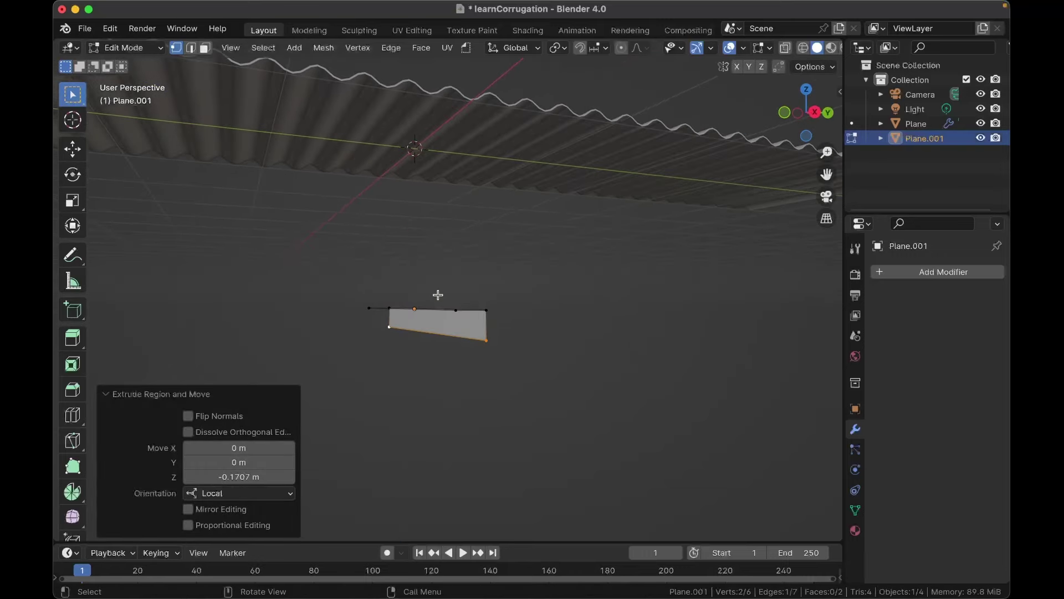
Step: Return to Object Mode and add a Solidify modifier to the L-shaped strip
key(Tab)
click(923, 272)
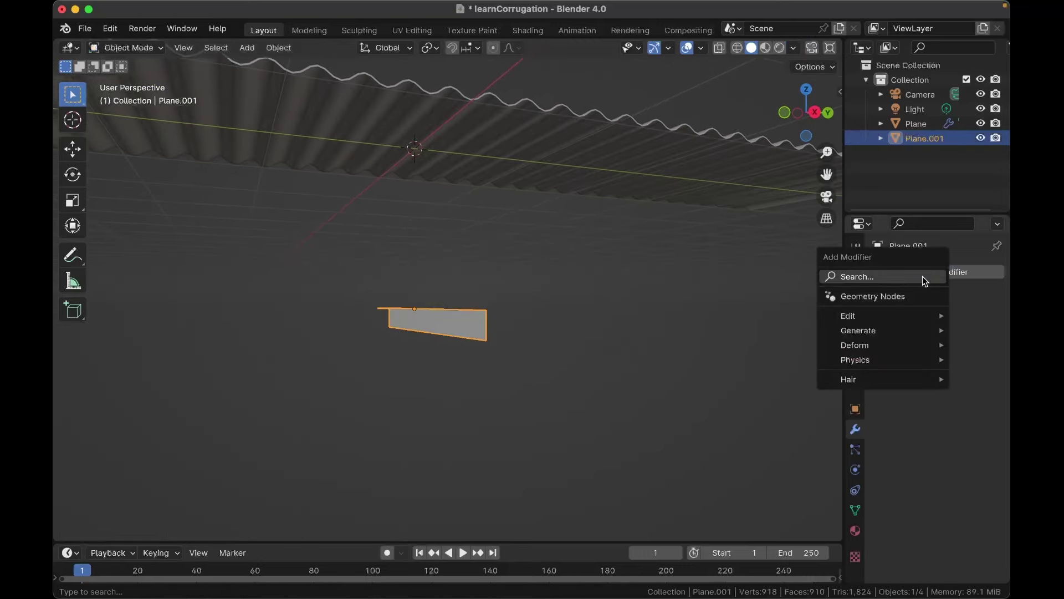
text(sol)
key(Return)
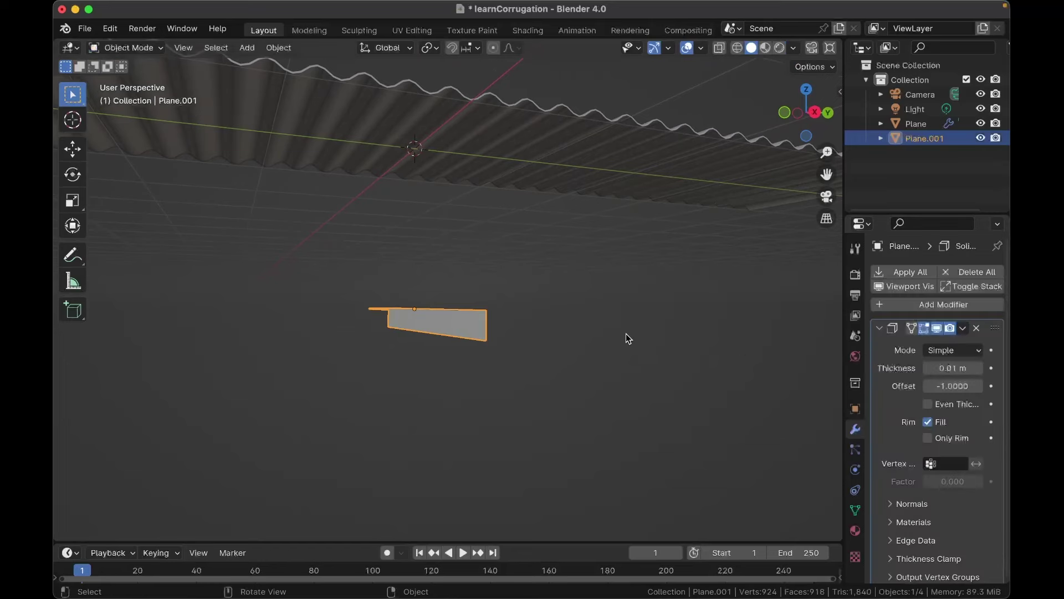
Step: Enable Even Thickness on the L-shaped bar's Solidify modifier and set the thickness to 0.03 m
middle_drag(626, 334, 728, 336)
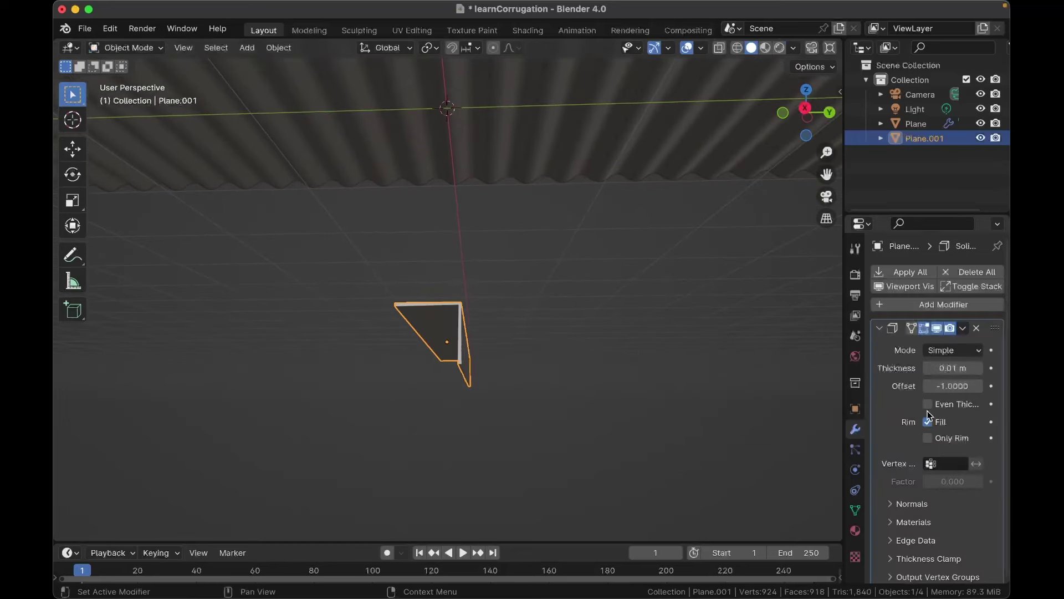
mouse_move(491, 322)
middle_down()
mouse_move(461, 322)
mouse_move(494, 338)
middle_up()
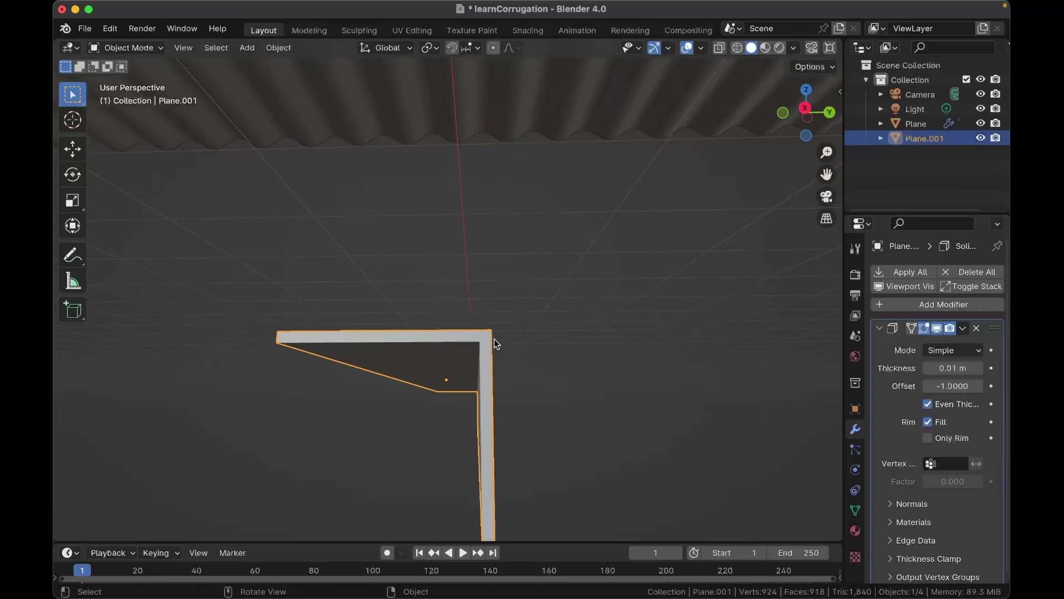
click(931, 404)
click(932, 404)
drag(948, 368, 1054, 368)
scroll(503, 380, down, 6)
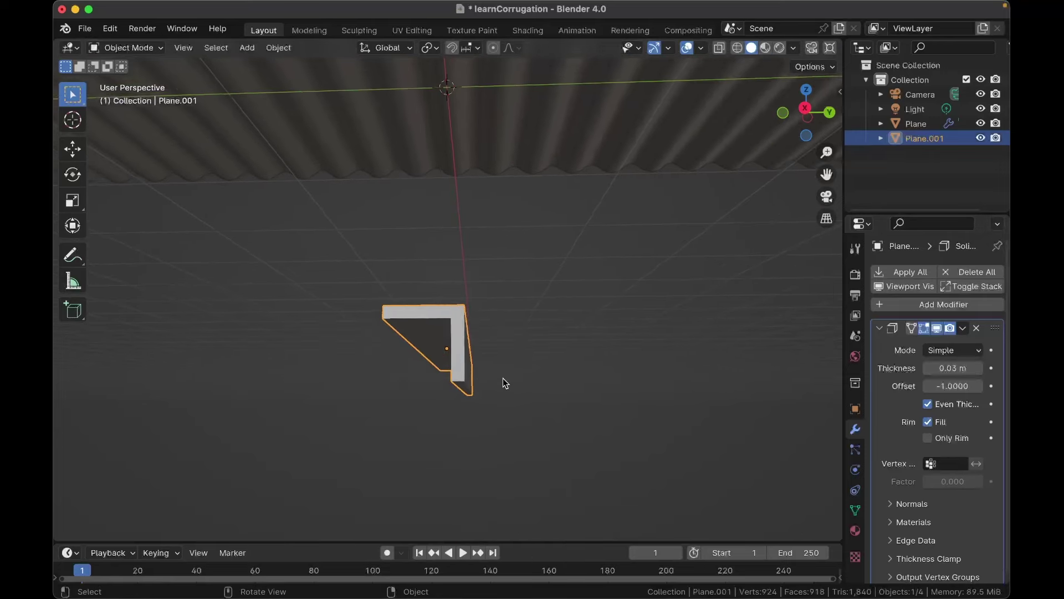
Step: In top view, move the angle bar about 3.42 m along −Y, close to where the sheet's diagonal corner cut begins
scroll(503, 378, down, 2)
scroll(562, 342, down, 3)
shift+scroll(562, 342, left, 2)
scroll(562, 346, down, 2)
key(KP_7)
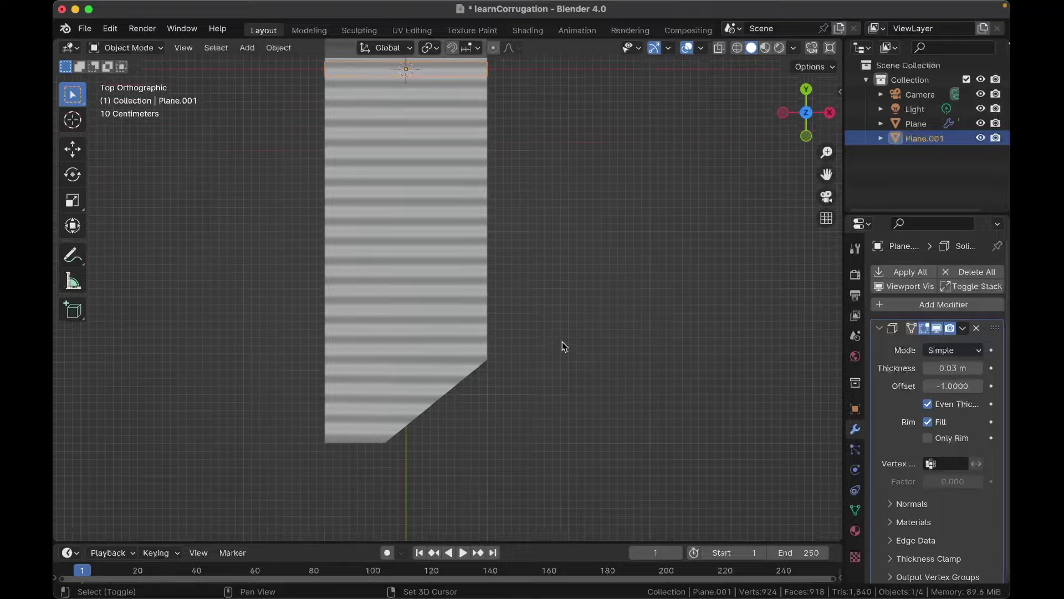
key(g)
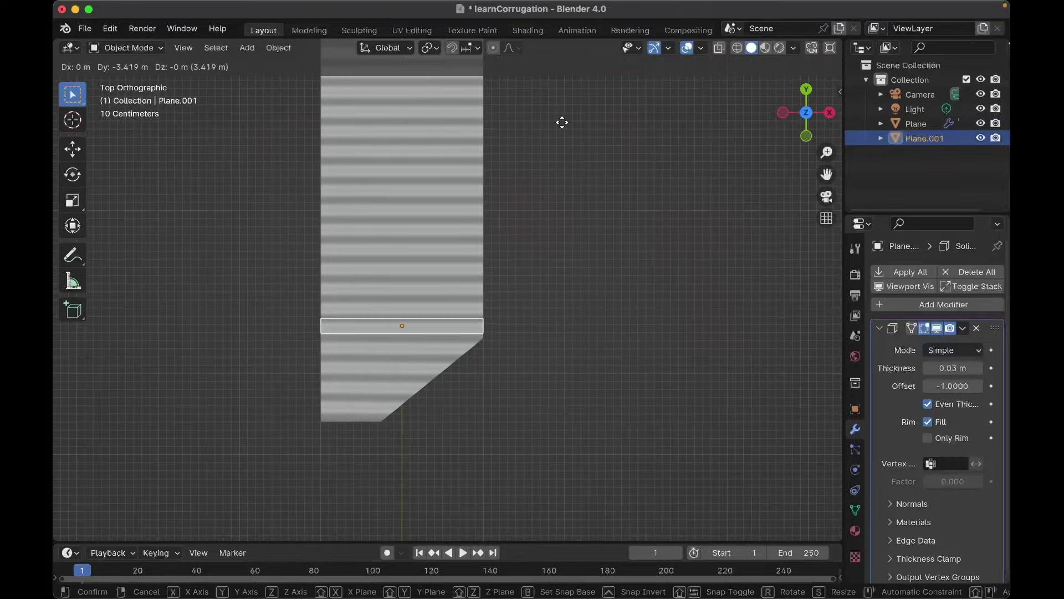
click(561, 125)
Step: Raise the angle bar about 1.19 m along Z so that it sits against the underside of the corrugated sheet
scroll(513, 291, down, 10)
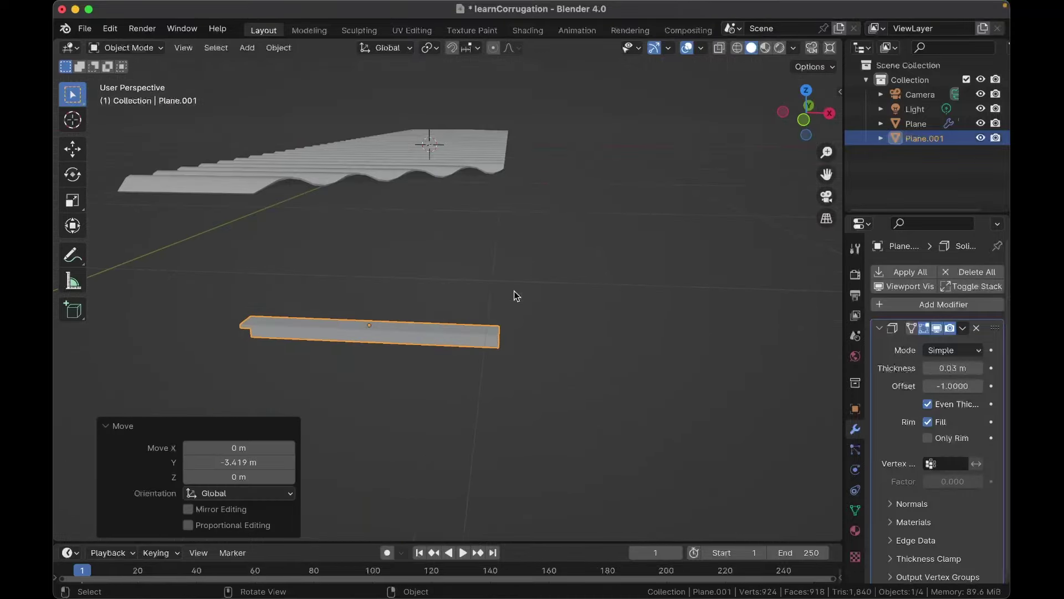
scroll(514, 290, down, 5)
key(g)
key(z)
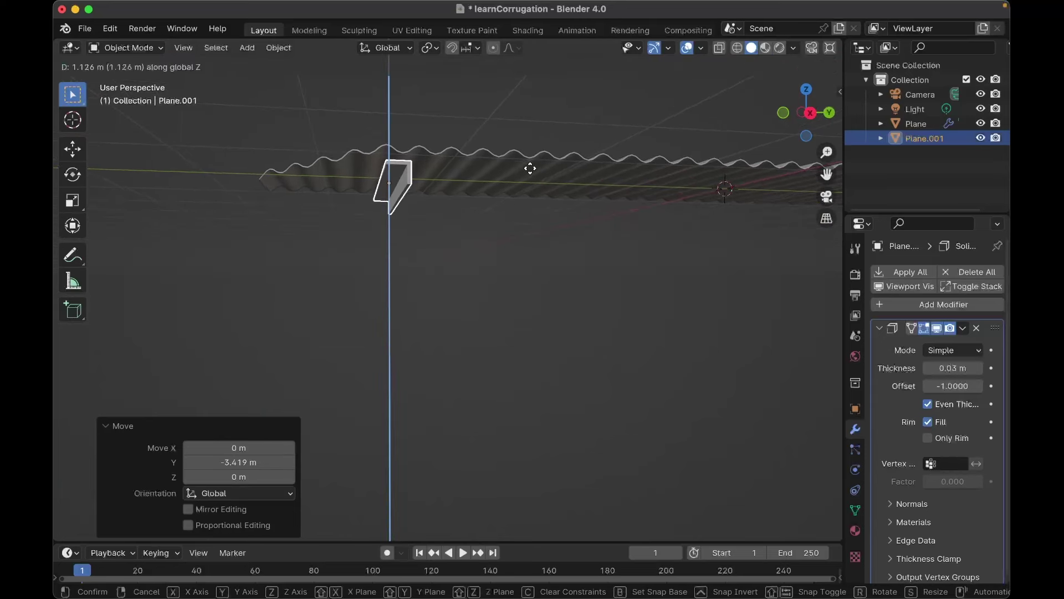
click(530, 163)
Step: Select the corrugated sheet and the angle bar together and rotate them about 8.85° in front view, with the +X side sloping down
scroll(530, 163, down, 10)
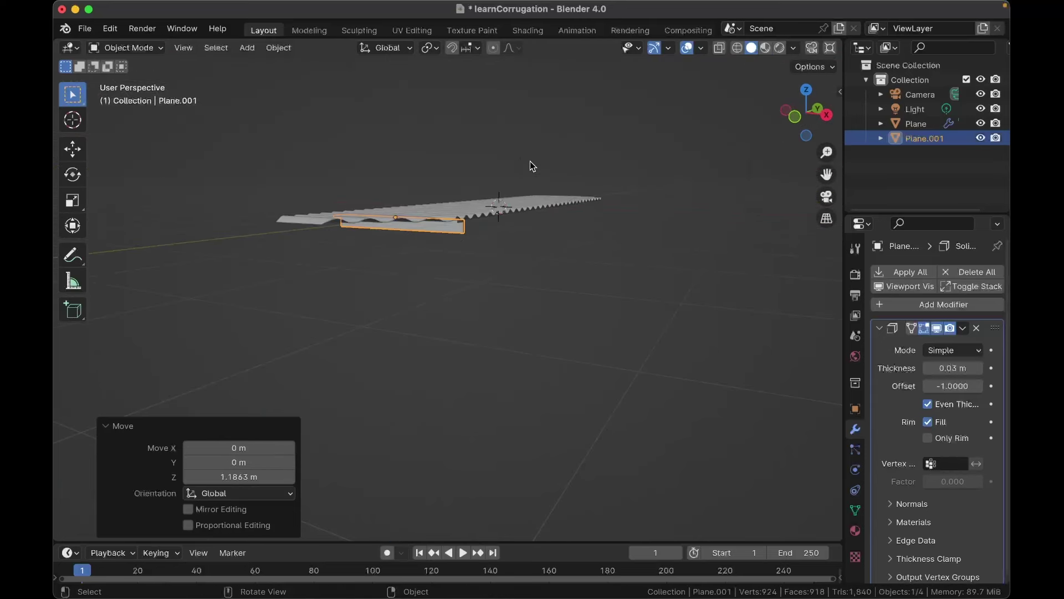
click(455, 239)
shift+click(493, 206)
shift+click(460, 229)
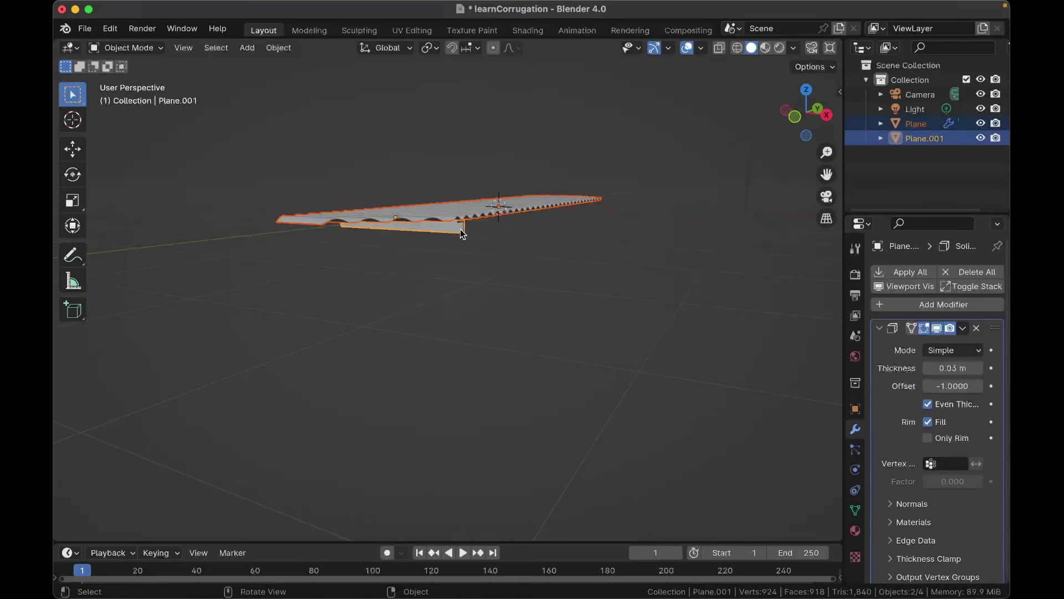
key(ctrl+KP_3)
key(KP_3)
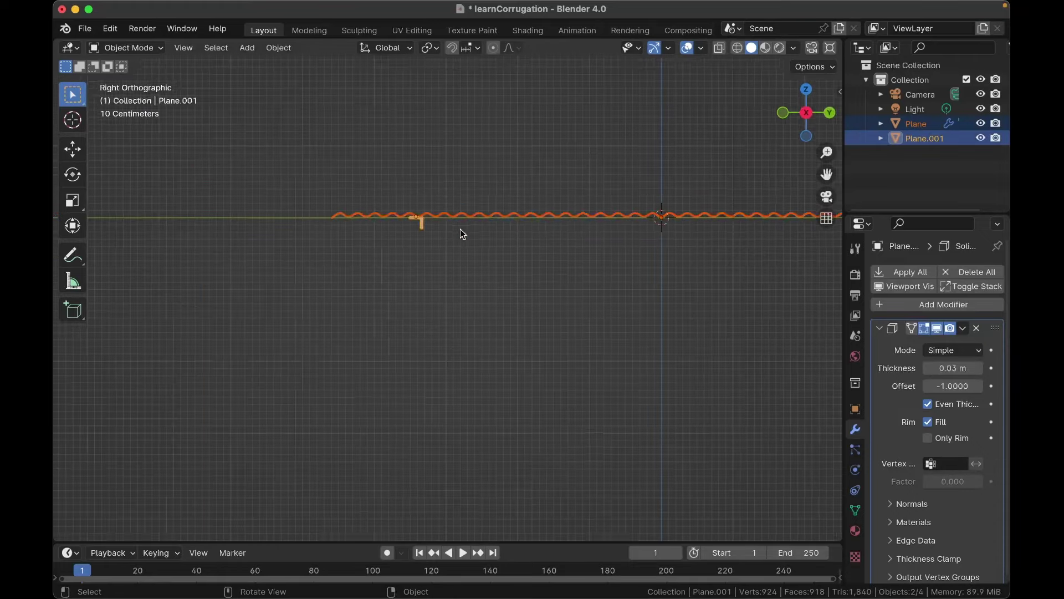
key(KP_1)
scroll(460, 228, up, 1)
shift+scroll(554, 152, up, 4)
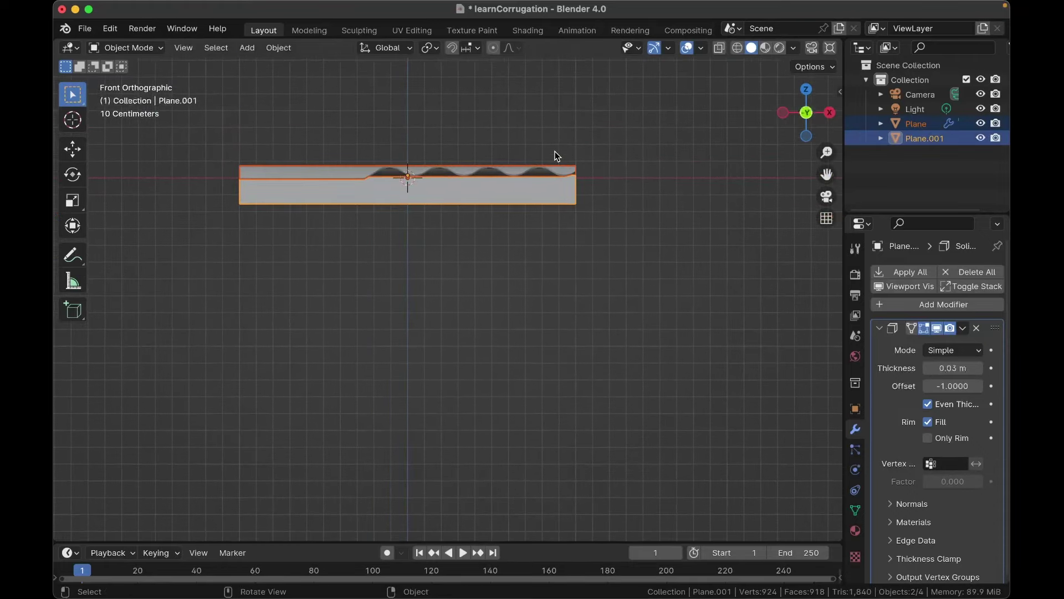
key(r)
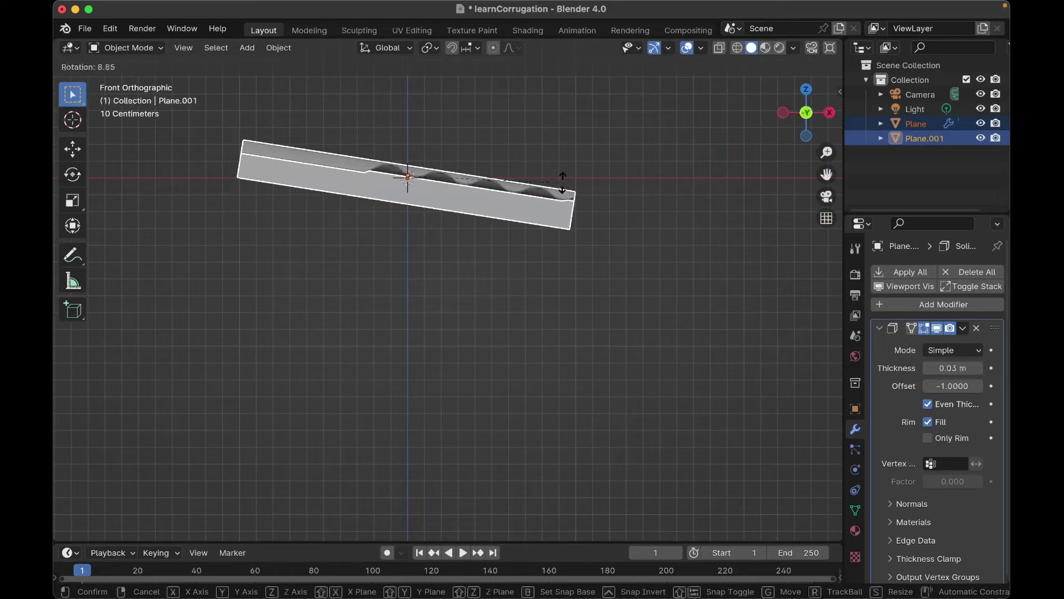
click(562, 183)
Step: Shorten the angle bar by moving its +X end vertices about −0.078 m in X and 0.016 m in Z, then return to Object Mode
shift+scroll(529, 272, left, 2)
click(596, 207)
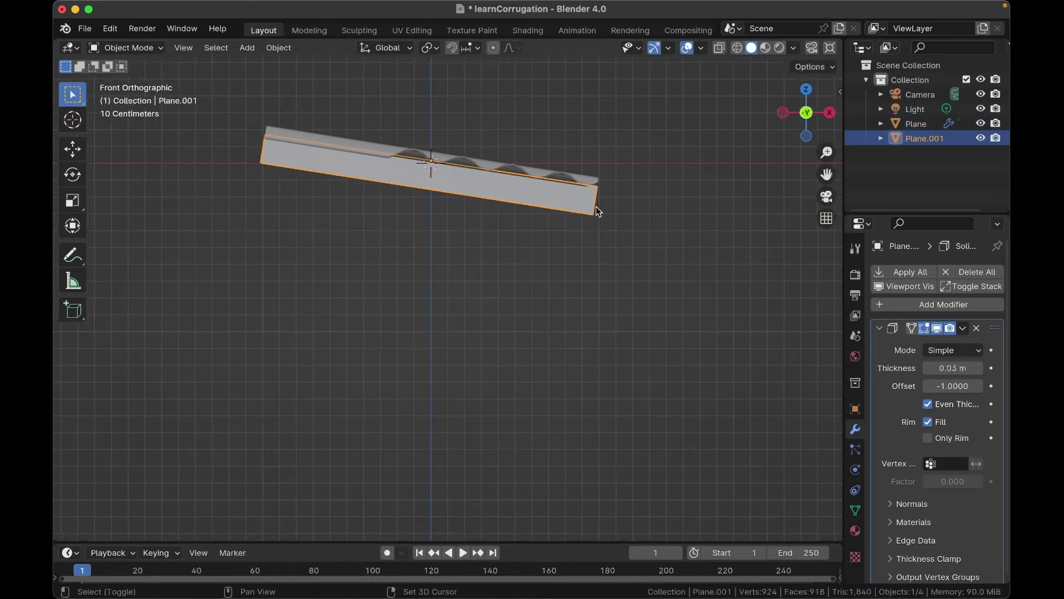
scroll(597, 206, up, 2)
key(Tab)
scroll(597, 207, down, 2)
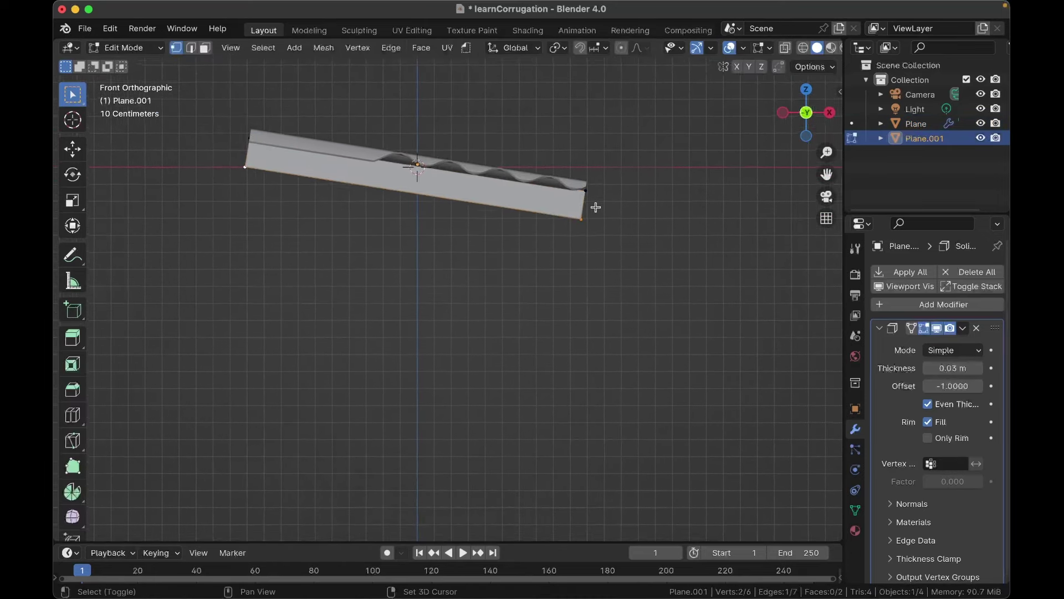
shift+middle_drag(596, 207, 611, 225)
key(alt+z)
drag(630, 310, 580, 144)
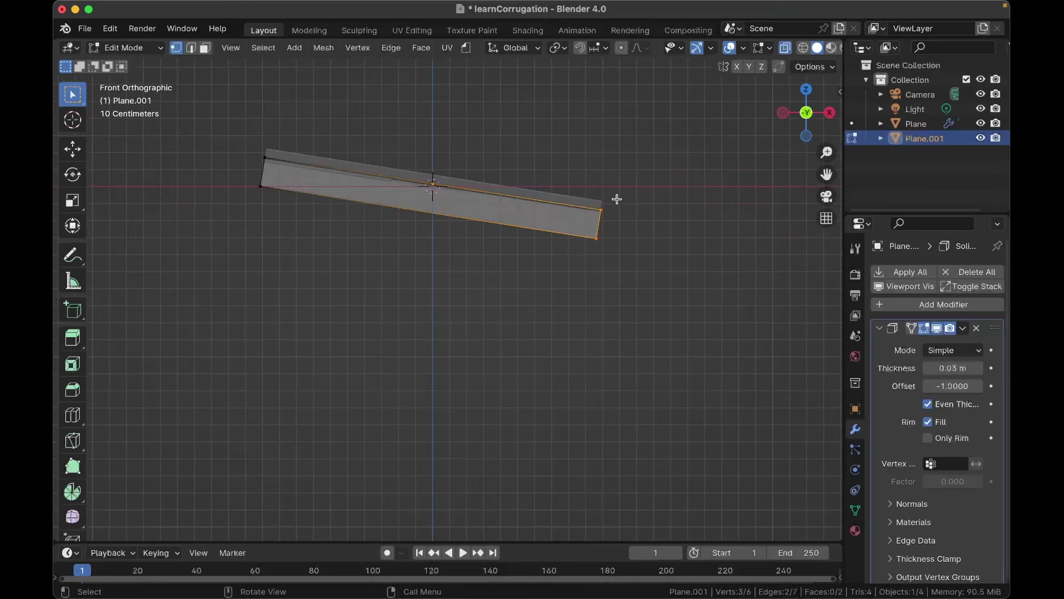
key(g)
click(603, 197)
key(alt+z)
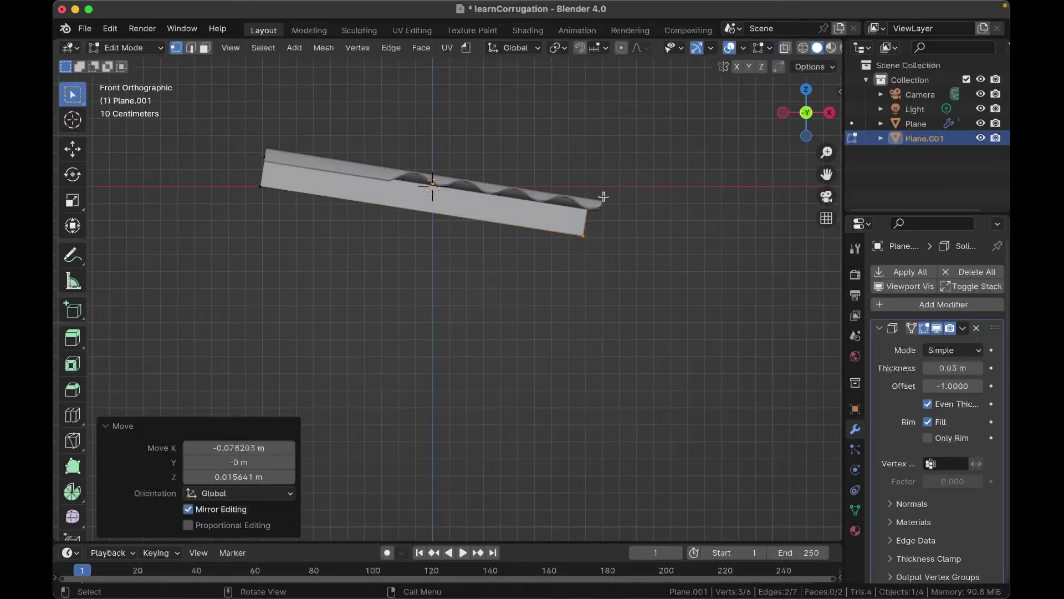
key(Tab)
Step: Examine the angle bar's fit beneath the sloped sheet from below and in front view, keeping the bar selected
middle_drag(604, 195, 538, 168)
scroll(604, 197, down, 3)
click(617, 169)
scroll(618, 169, left, 8)
click(447, 203)
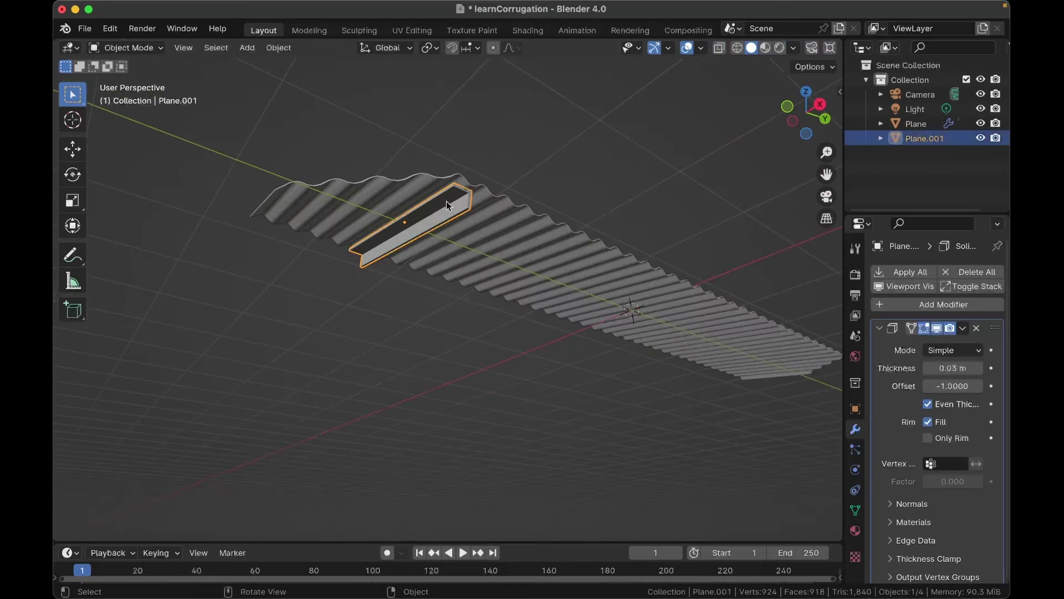
scroll(447, 201, left, 6)
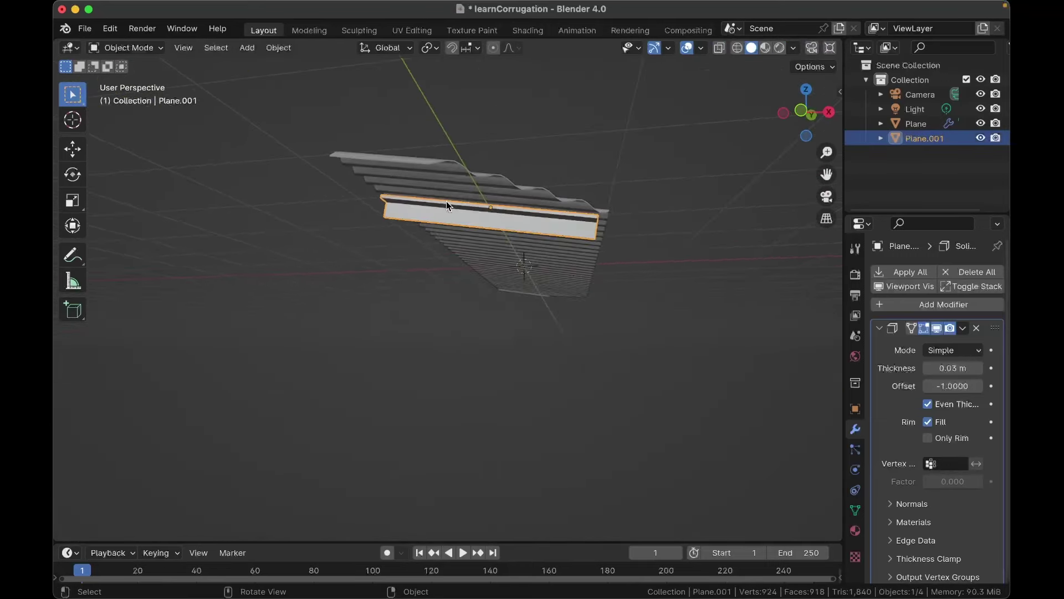
key(KP_3)
key(KP_1)
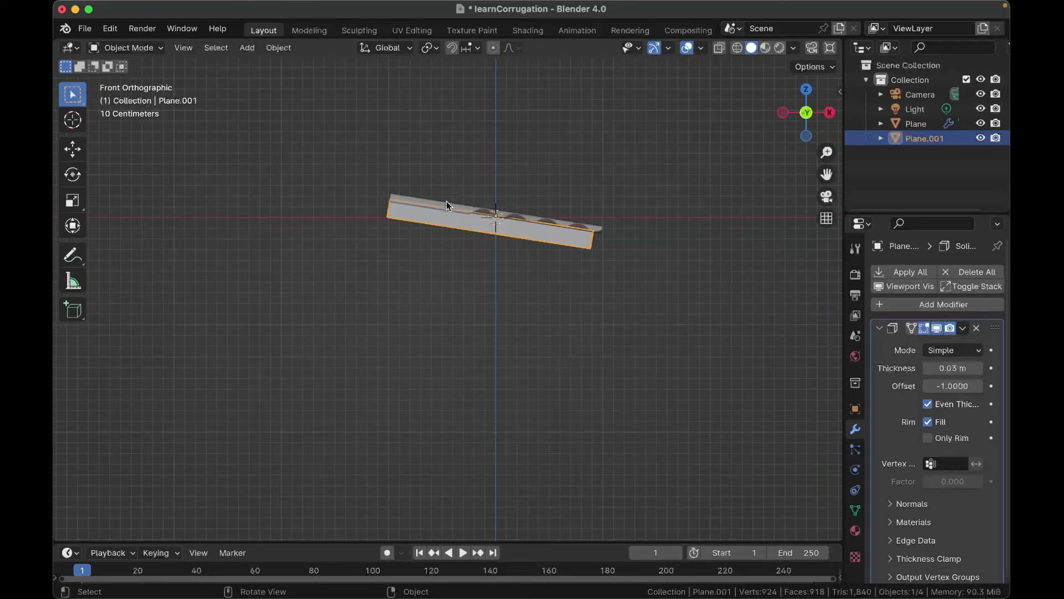
scroll(447, 201, up, 5)
shift+middle_drag(503, 158, 468, 166)
Step: Try duplicating the angle bar in front view, placing the copy about 0.31 m below the original
key(shift+d)
click(478, 237)
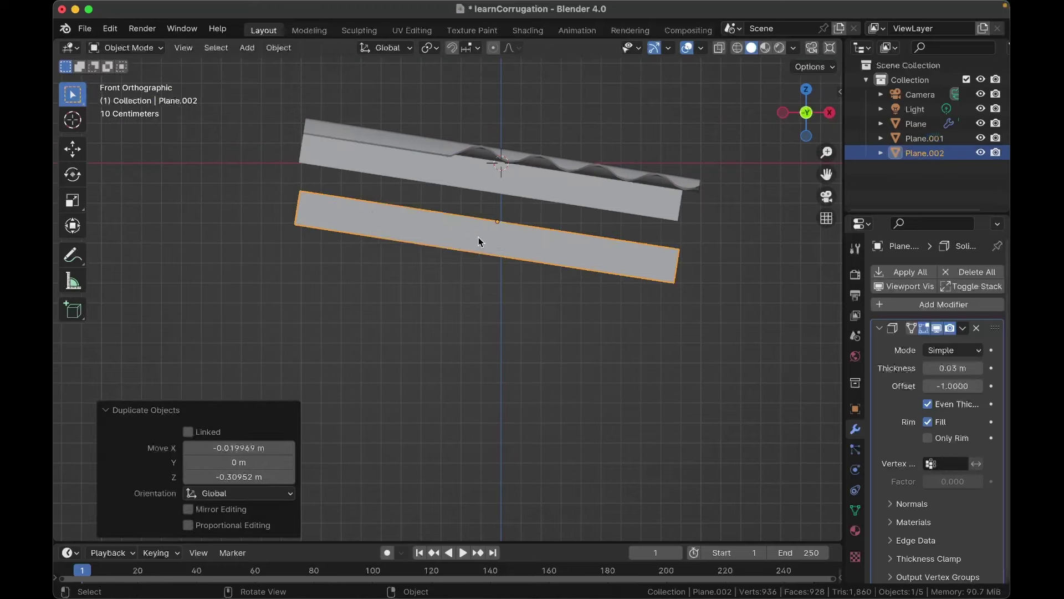
click(480, 238)
click(477, 177)
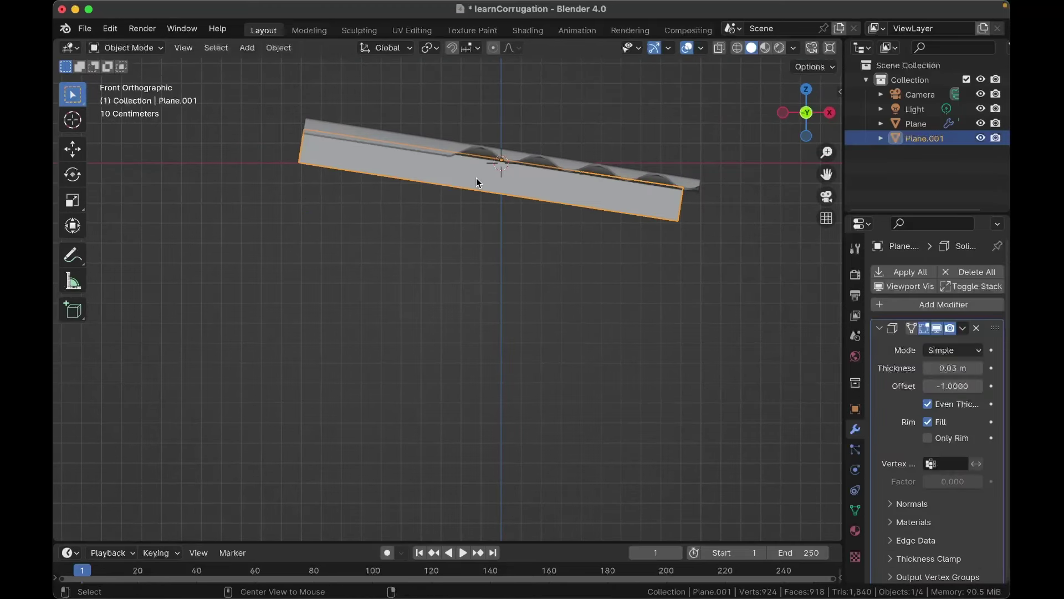
Step: Duplicate the angle bar in front view, rotate the copy about −98.7°, and place it upright under the sheet's high end
key(shift+d)
click(467, 268)
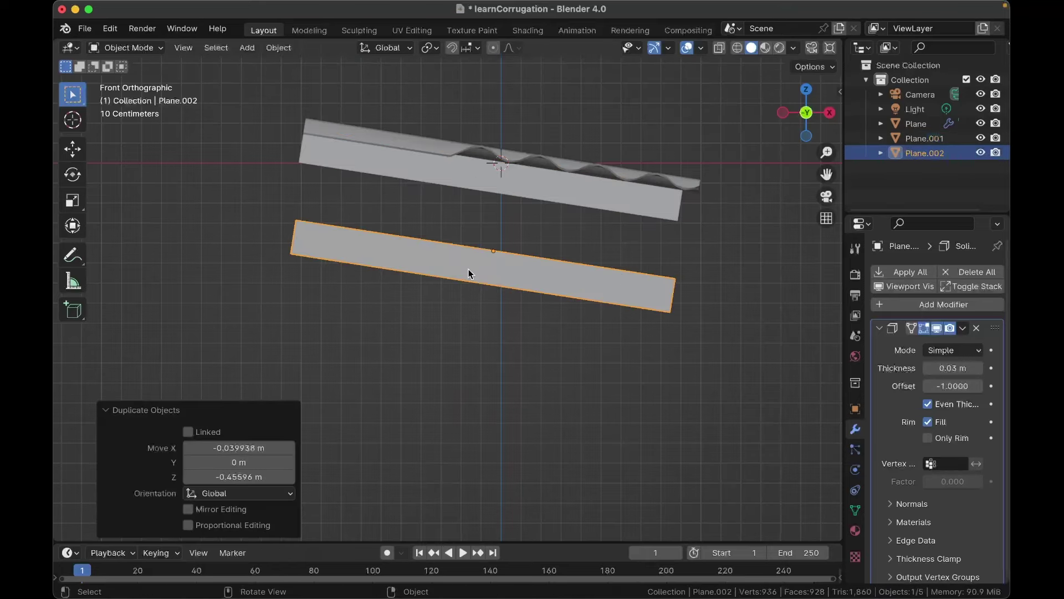
key(r)
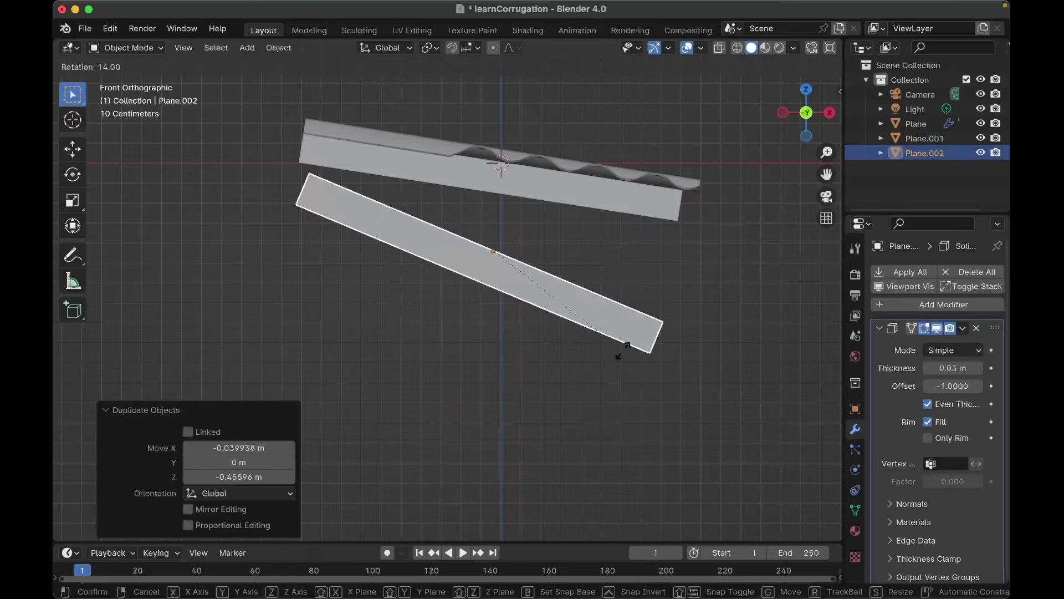
click(522, 143)
key(g)
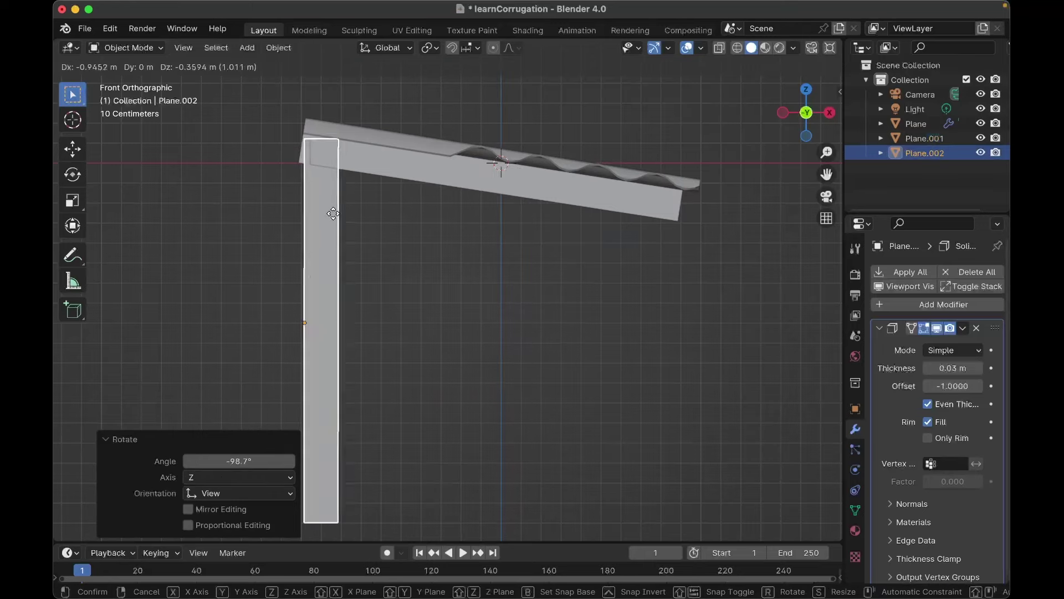
click(332, 212)
Step: Align the upright bar with the sloped beam by shifting it along Y about −0.020 m and another −0.009 m
middle_drag(332, 214, 332, 214)
scroll(332, 213, up, 1)
key(g)
key(y)
click(476, 226)
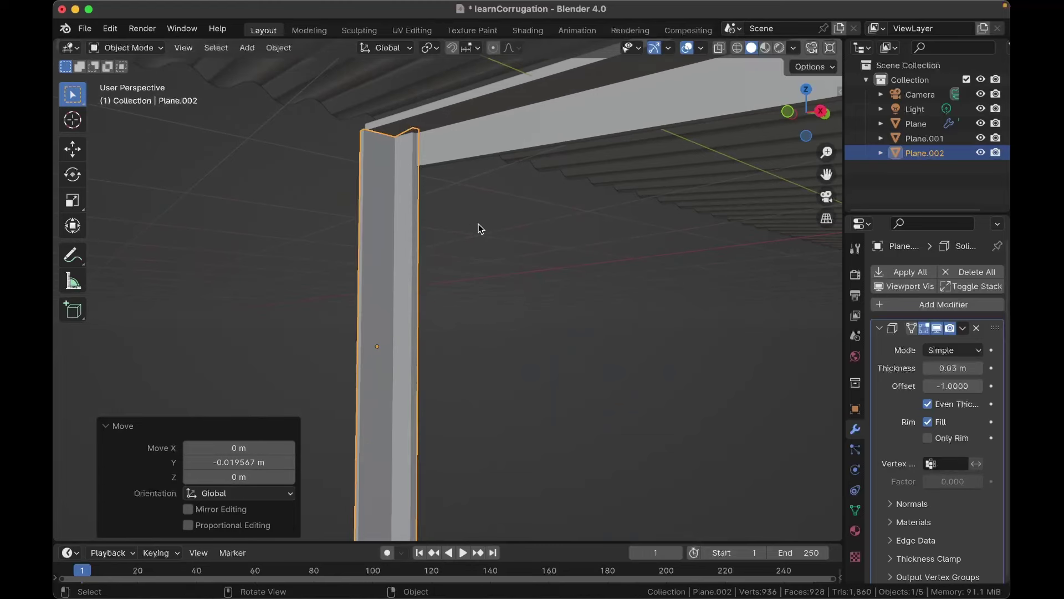
middle_drag(478, 228, 478, 229)
key(g)
key(y)
click(475, 225)
middle_drag(437, 187, 434, 189)
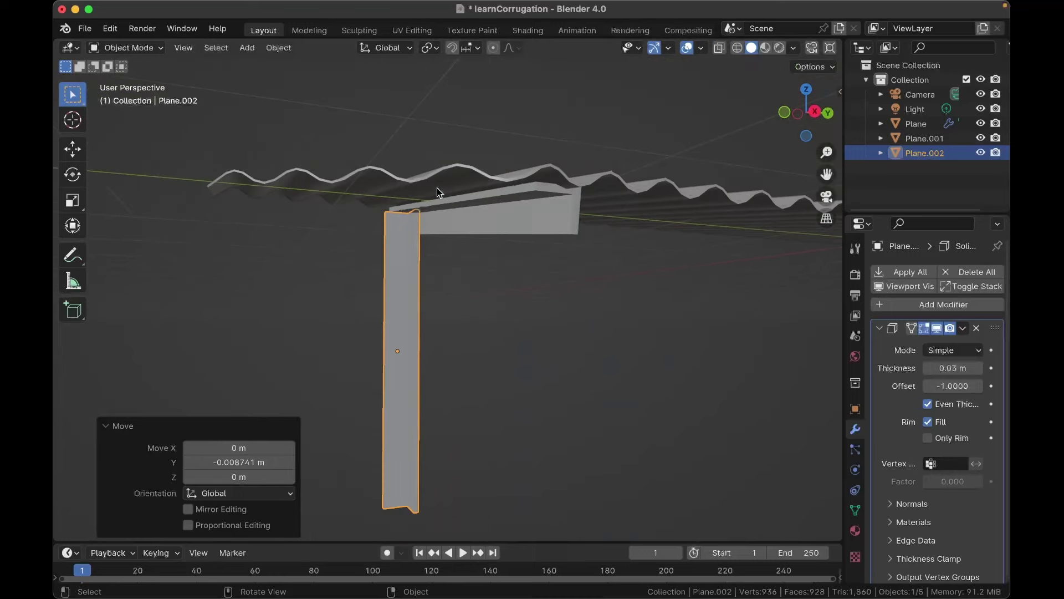
middle_drag(341, 252, 399, 261)
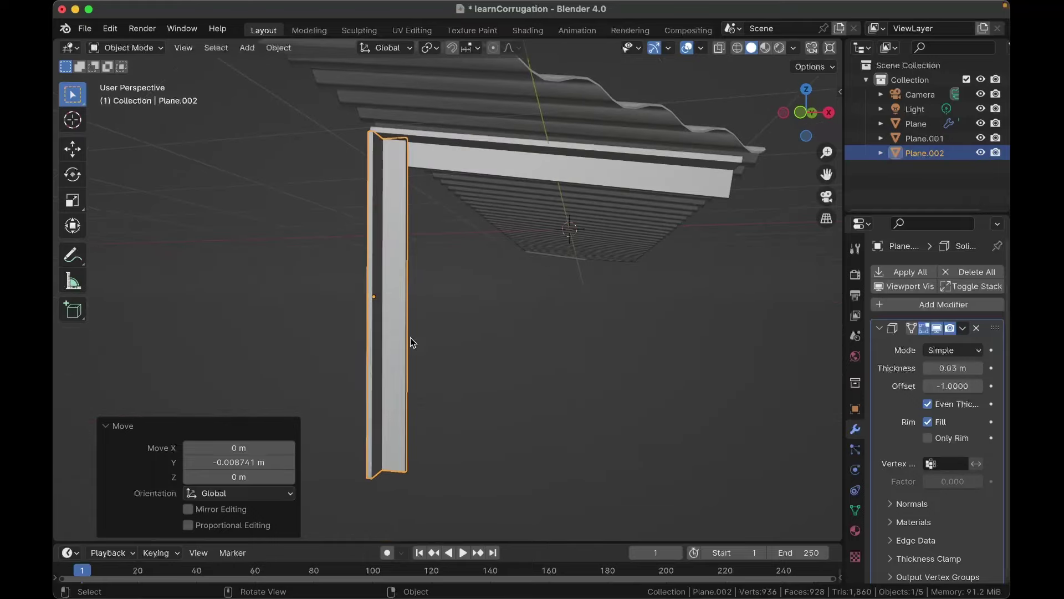
Step: Duplicate the upright bar in front view about 0.62 m in X and −0.36 m in Z, and scale the copy to about 0.737 in Z
key(KP_3)
key(KP_1)
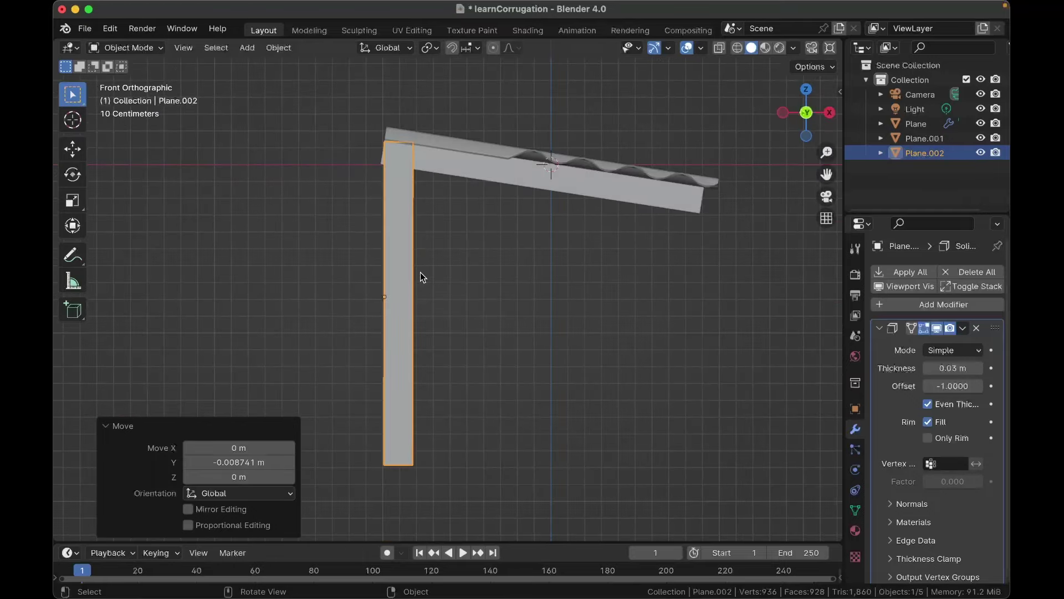
scroll(419, 271, up, 2)
shift+middle_drag(418, 271, 370, 266)
key(shift+d)
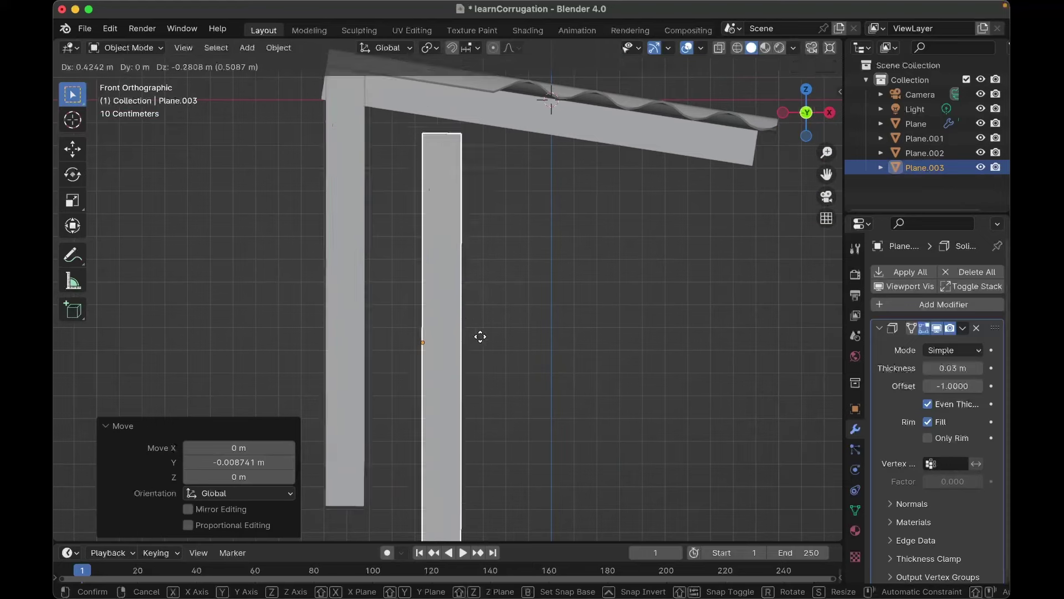
click(510, 343)
scroll(510, 343, down, 1)
key(s)
key(z)
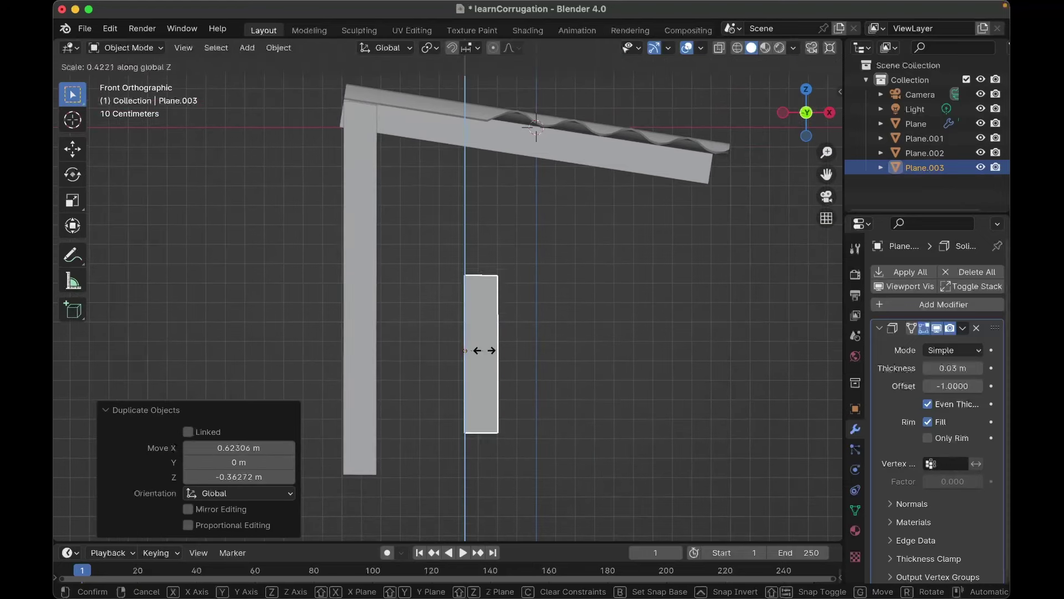
click(506, 350)
Step: Rotate the shortened bar diagonally and place it as a brace between the upright post and the sloped beam
key(r)
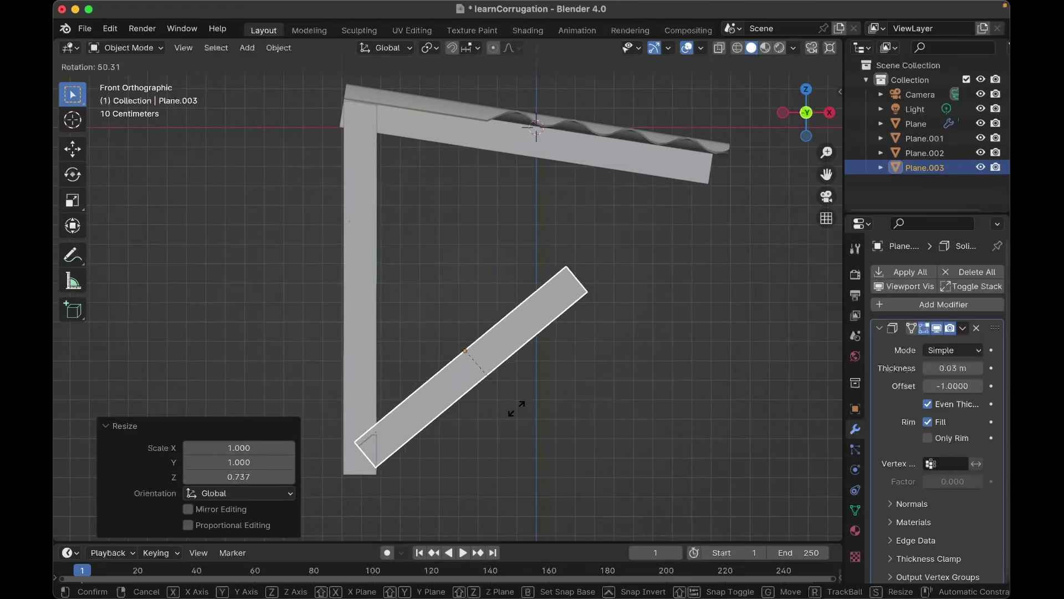
click(518, 363)
key(g)
click(509, 273)
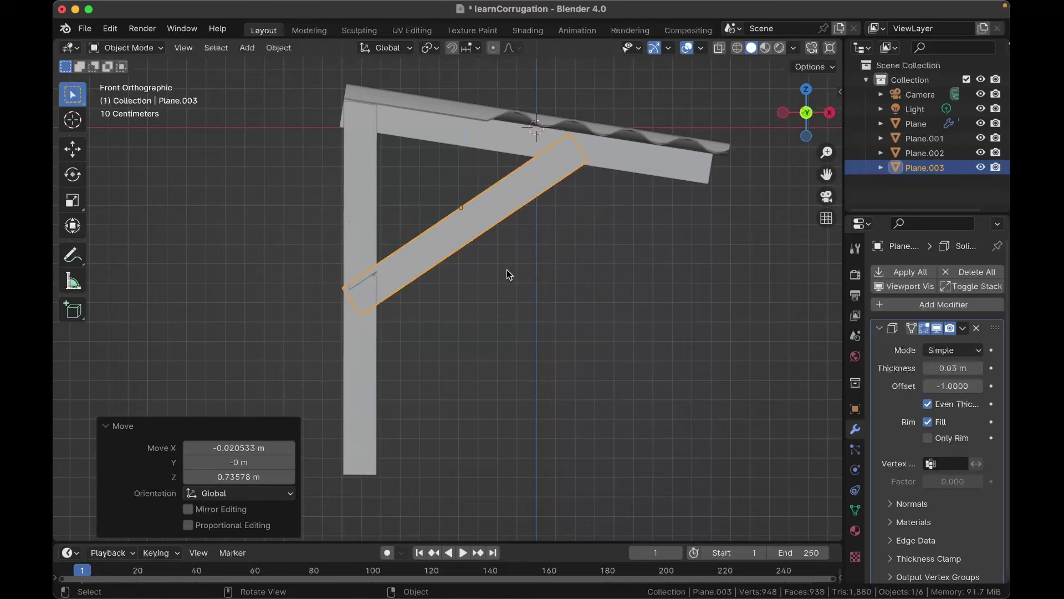
key(r)
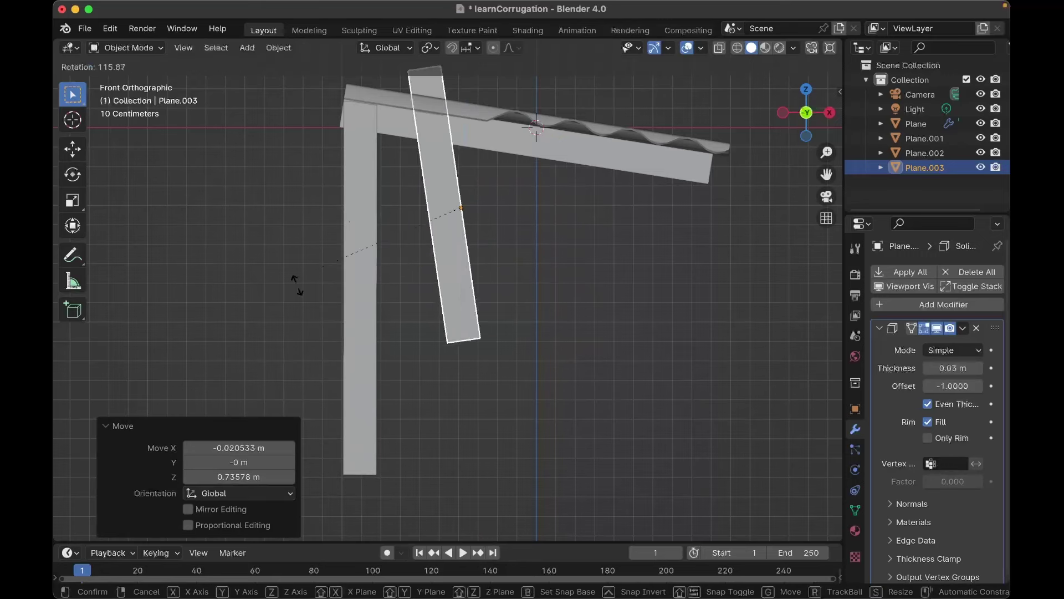
click(531, 261)
key(g)
click(534, 275)
Step: Move the diagonal brace about −0.031 m along Y toward the inside of the post and beam
middle_drag(537, 278, 533, 272)
key(g)
key(z)
key(y)
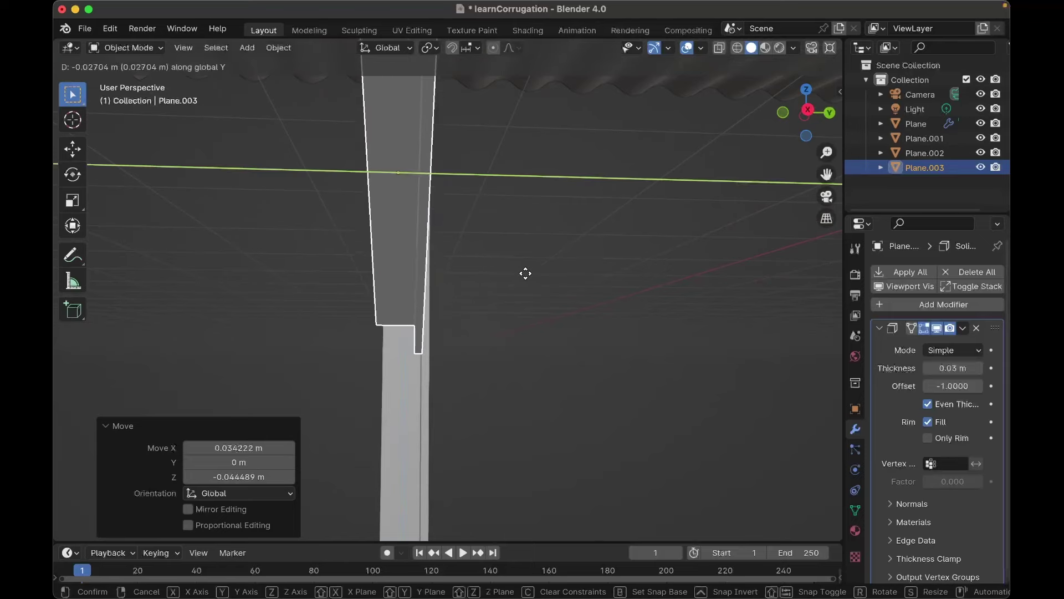
click(524, 273)
middle_drag(524, 273, 524, 272)
middle_drag(387, 171, 387, 171)
Step: Show the brace in wireframe from the top view and hide the corrugated sheet
key(KP_7)
shift+scroll(388, 172, right, 3)
key(alt+z)
shift+scroll(488, 268, down, 2)
shift+scroll(487, 268, down, 2)
scroll(488, 267, up, 2)
key(alt+z)
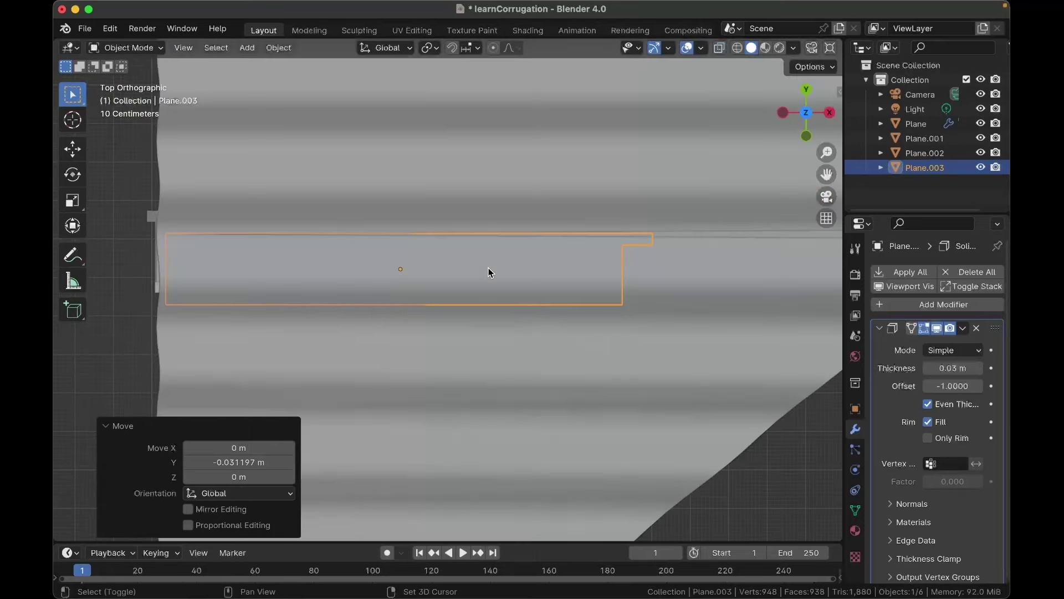
key(shift+z)
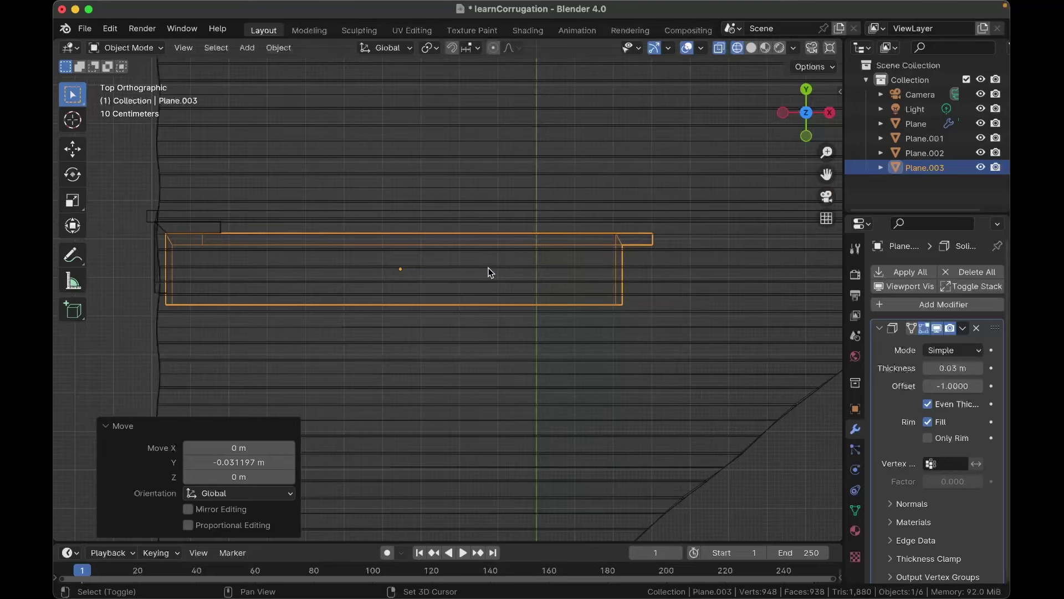
scroll(488, 268, up, 2)
shift+scroll(488, 268, left, 2)
scroll(491, 272, up, 1)
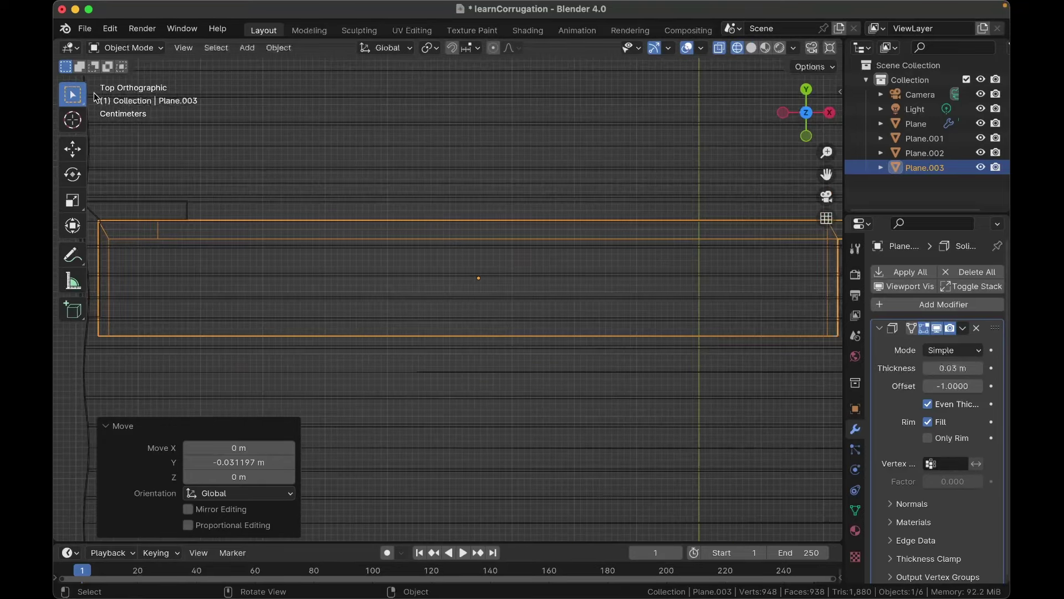
scroll(185, 211, right, 10)
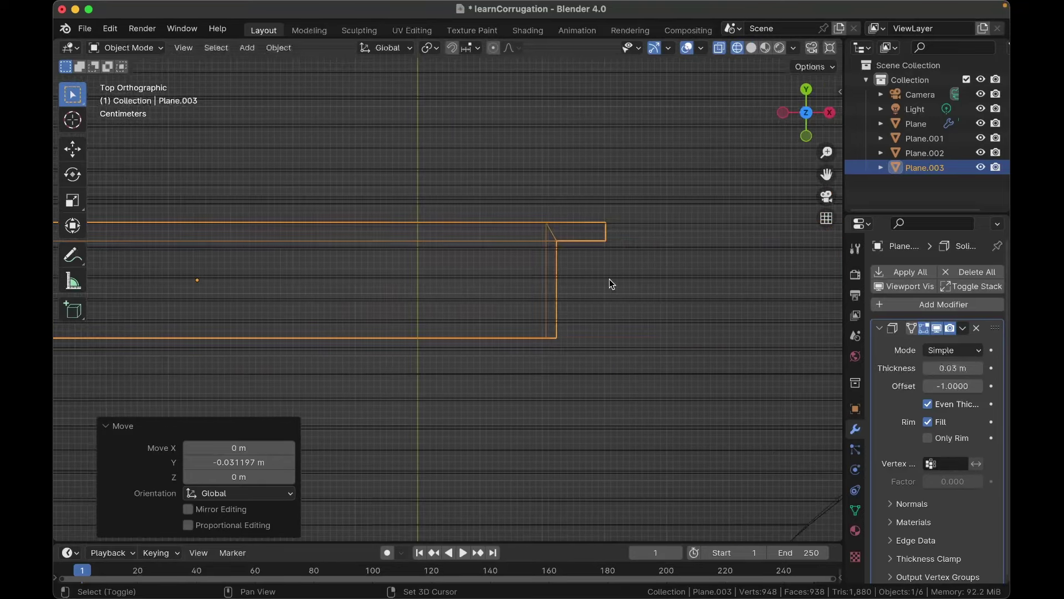
click(981, 124)
Step: Rotate the brace about −2.25° in top view and move it about 0.017 m in X and 0.014 m in Y
key(r)
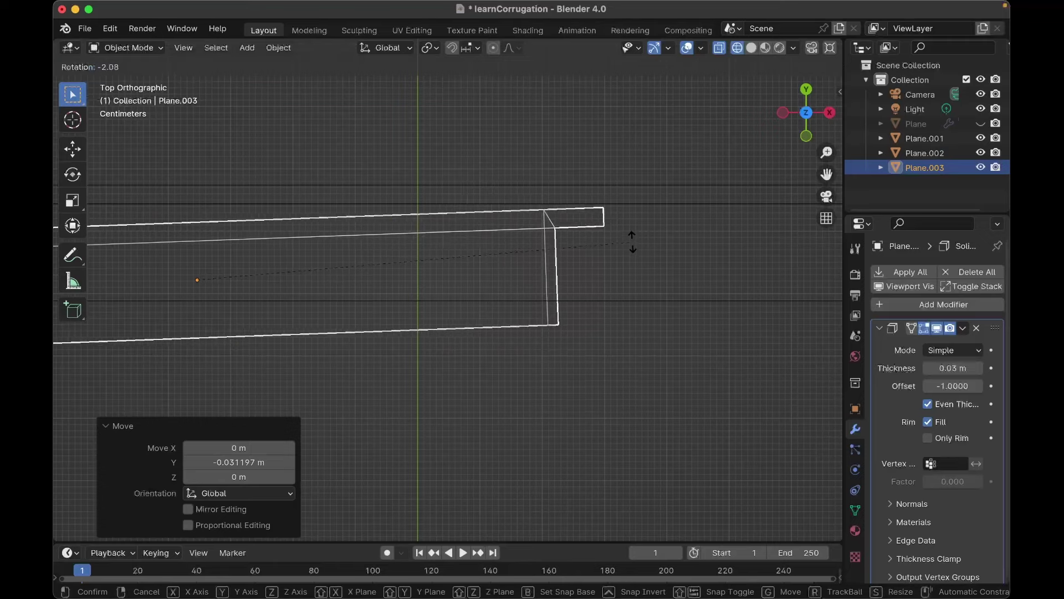
click(632, 242)
scroll(632, 239, left, 10)
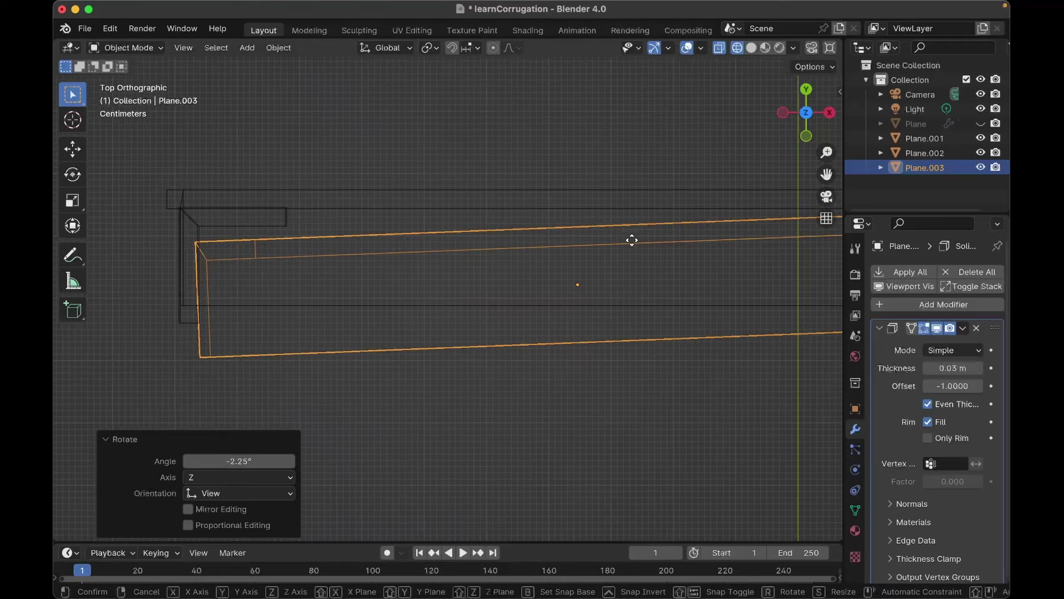
key(g)
click(643, 231)
Step: Fine-tune the brace's angle in top view by rotating it about 0.437°, keeping its position
scroll(643, 231, right, 10)
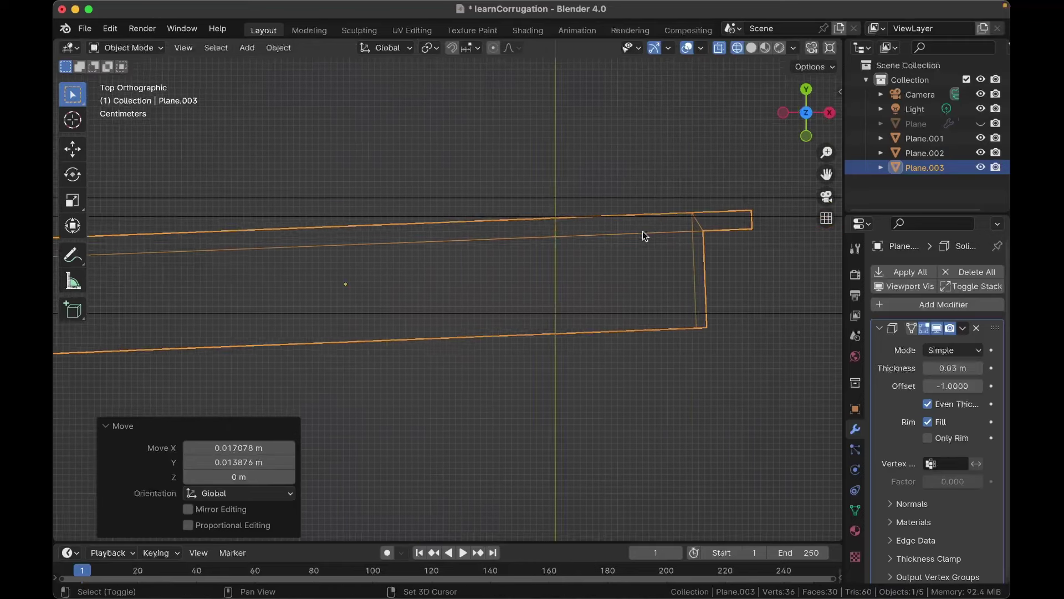
key(r)
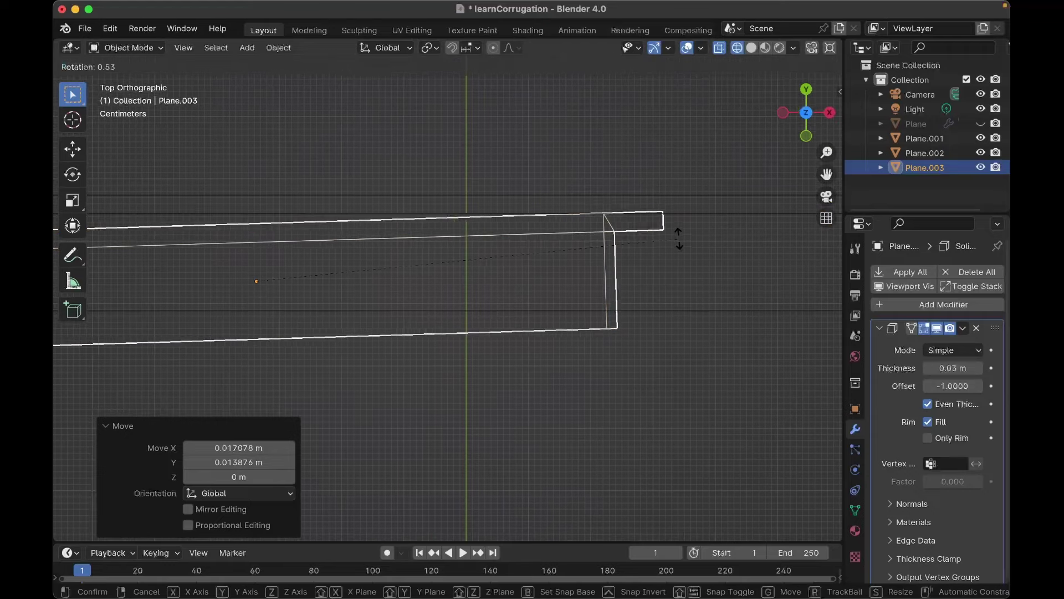
click(679, 237)
scroll(678, 237, left, 10)
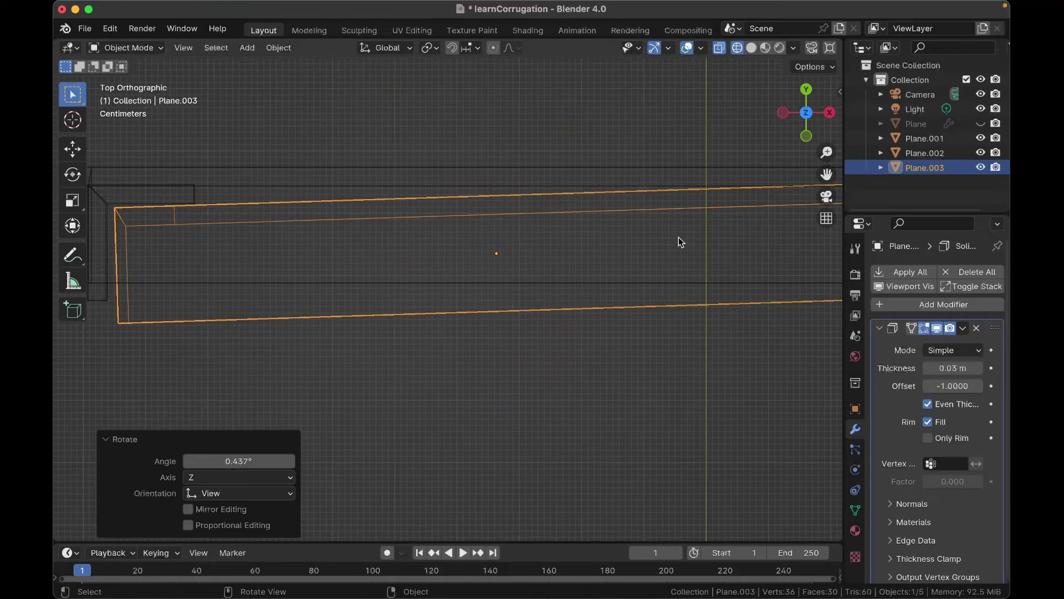
key(g)
click(679, 237)
Step: Unhide the corrugated sheet, return to solid shading with nothing selected, and examine the brace's fit from below
scroll(679, 238, down, 2)
scroll(678, 237, down, 3)
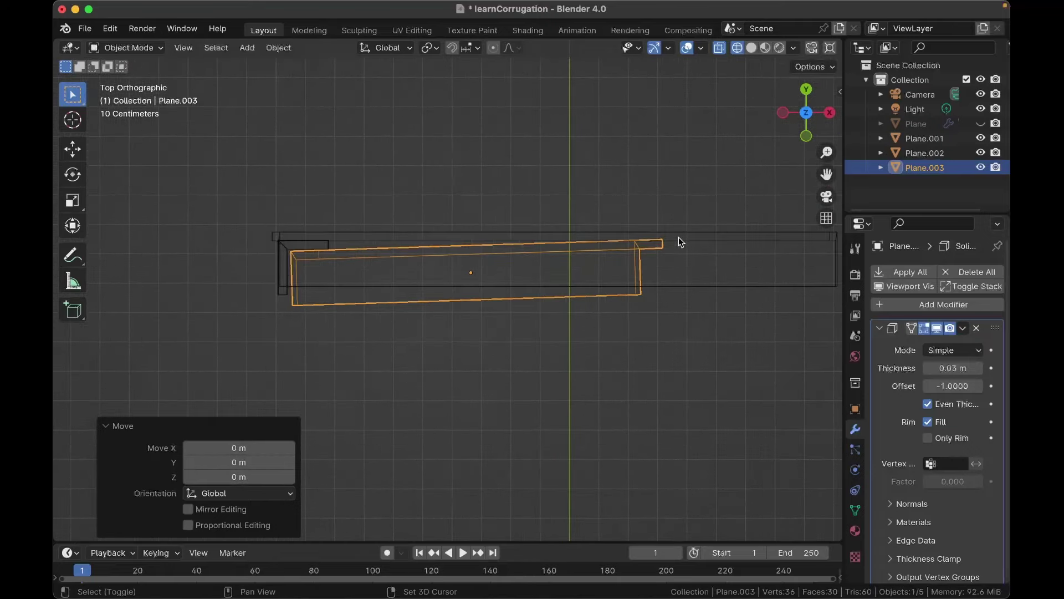
shift+scroll(679, 237, right, 3)
scroll(593, 201, down, 10)
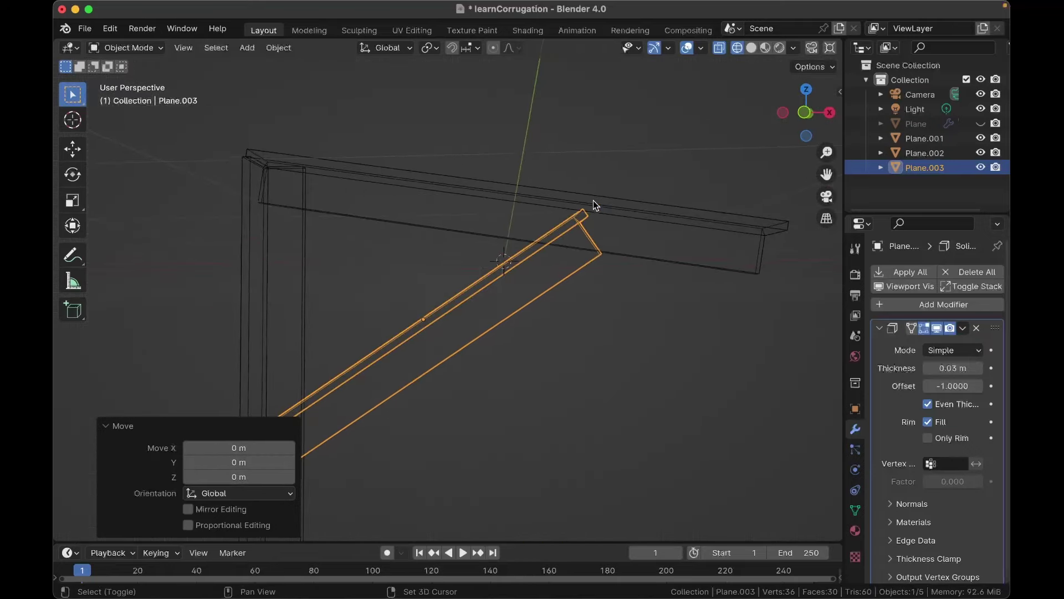
scroll(593, 200, down, 8)
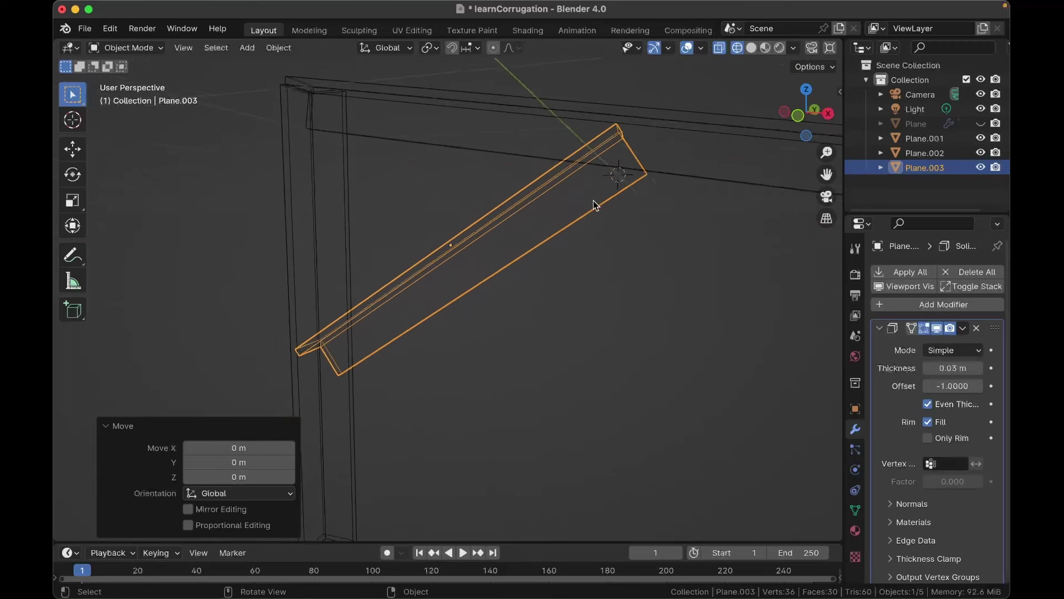
scroll(593, 200, down, 2)
click(980, 123)
scroll(612, 260, down, 5)
key(shift+z)
key(alt+a)
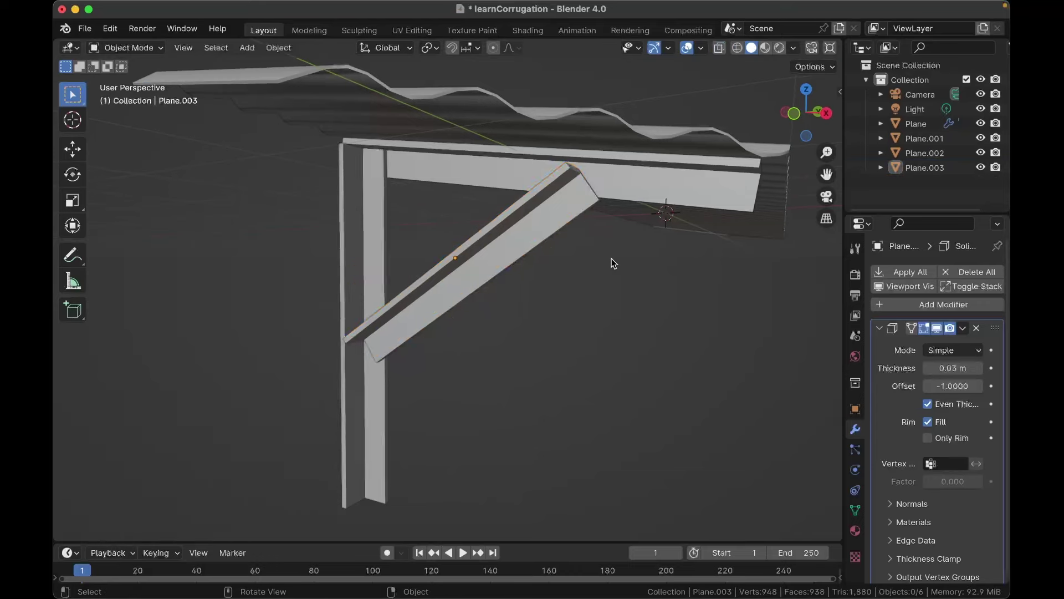
scroll(611, 258, down, 10)
scroll(611, 259, down, 5)
Step: Raise the diagonal brace about 0.035 m along Z and deselect it
click(527, 200)
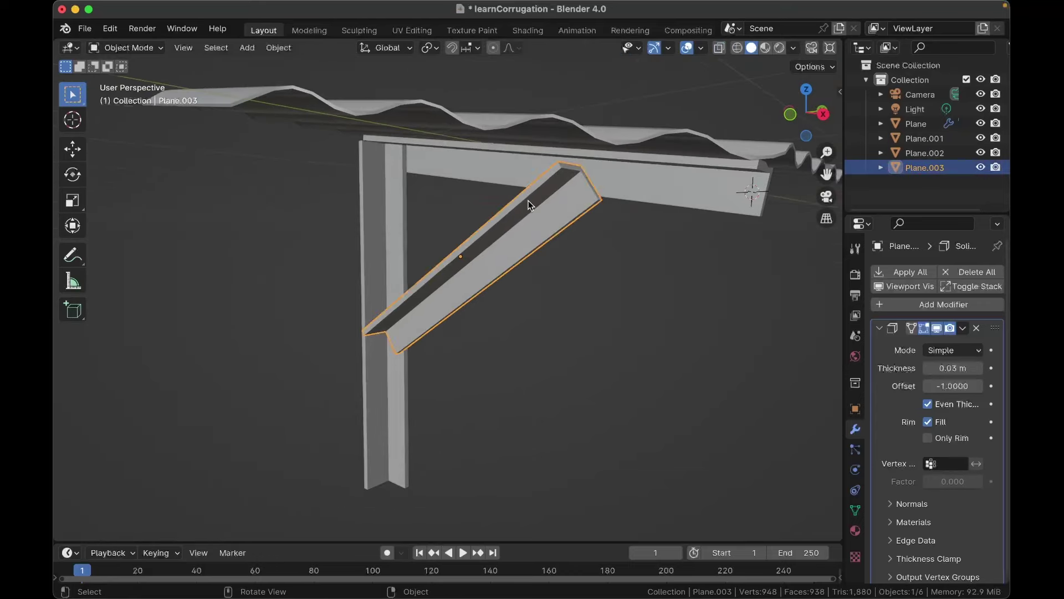
scroll(527, 201, down, 4)
key(g)
key(z)
click(528, 193)
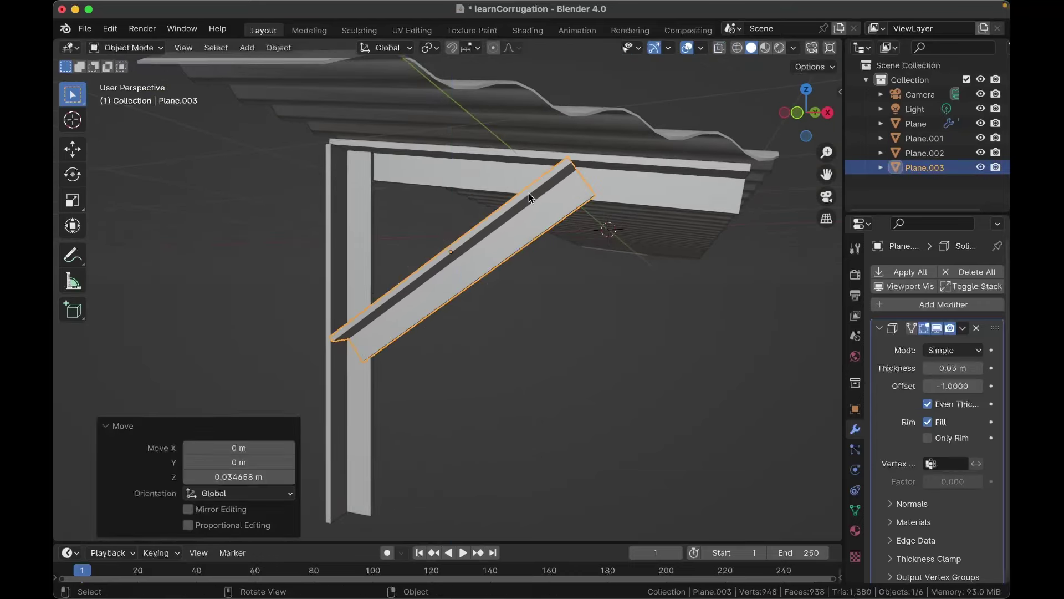
click(648, 299)
Step: Add a cylinder mesh with 8 vertices
scroll(649, 298, down, 10)
scroll(648, 298, down, 10)
scroll(649, 298, down, 5)
scroll(544, 294, down, 5)
key(shift+a)
mouse_move(380, 241)
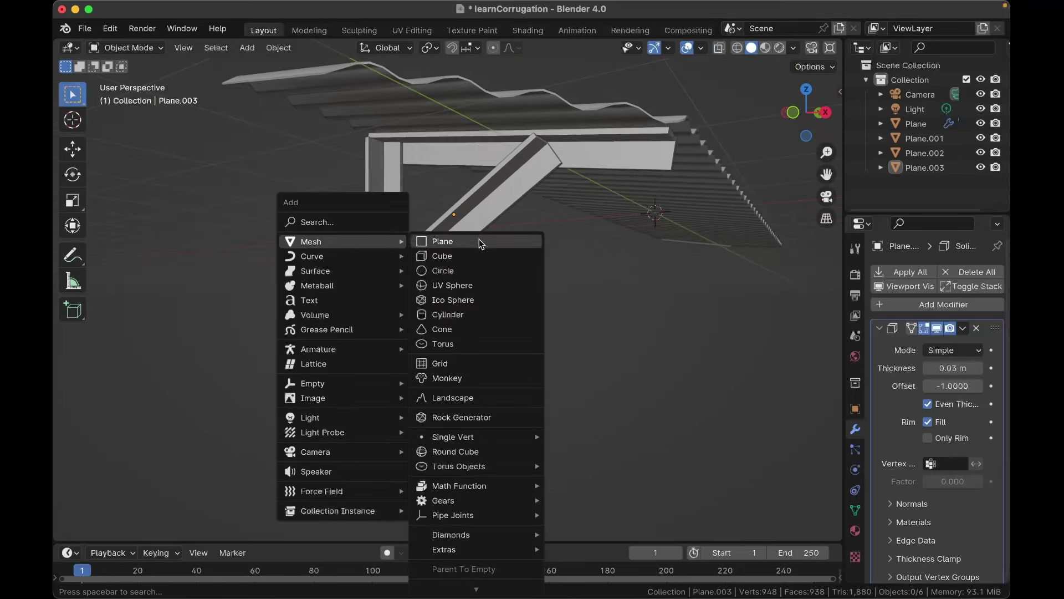
click(450, 315)
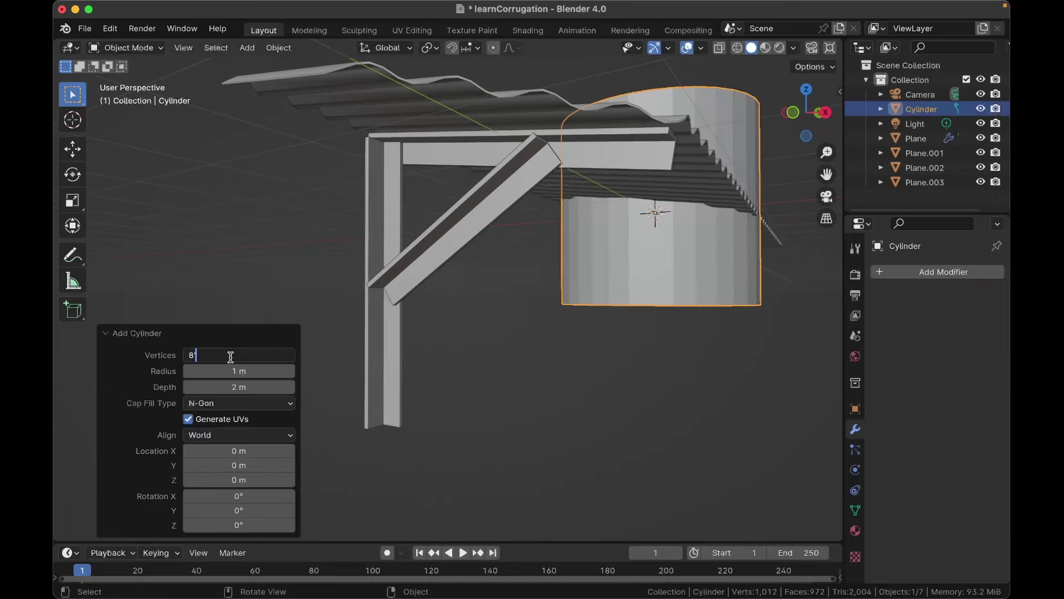
key(Return)
Step: In Edit Mode, select the cylinder's top vertices and lower them about 0.496 m along Z
scroll(550, 299, down, 10)
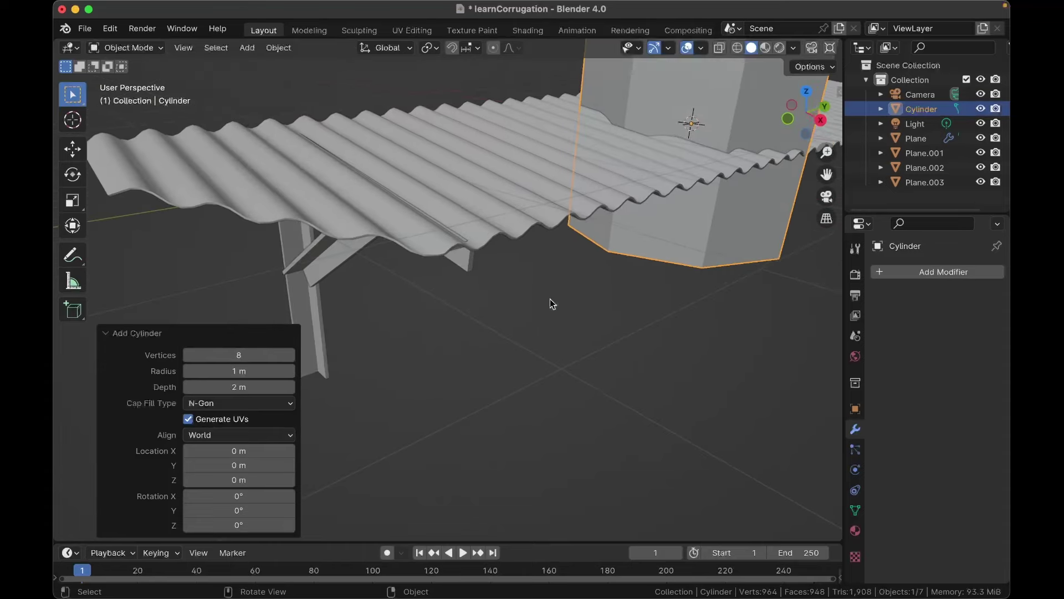
scroll(550, 297, down, 3)
key(Tab)
shift+scroll(550, 297, right, 5)
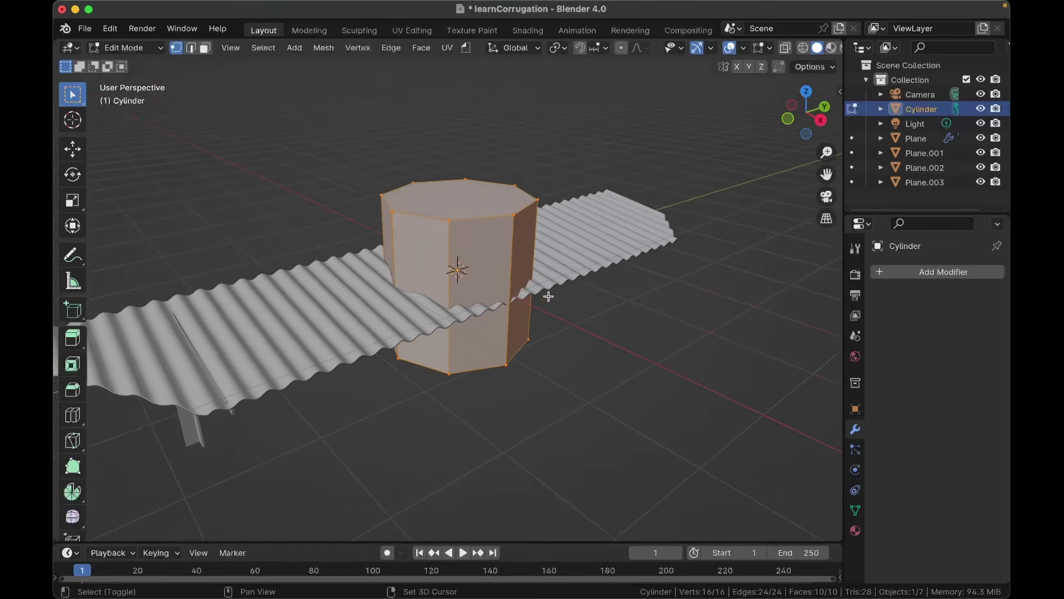
drag(326, 144, 590, 252)
scroll(589, 252, up, 2)
key(g)
key(z)
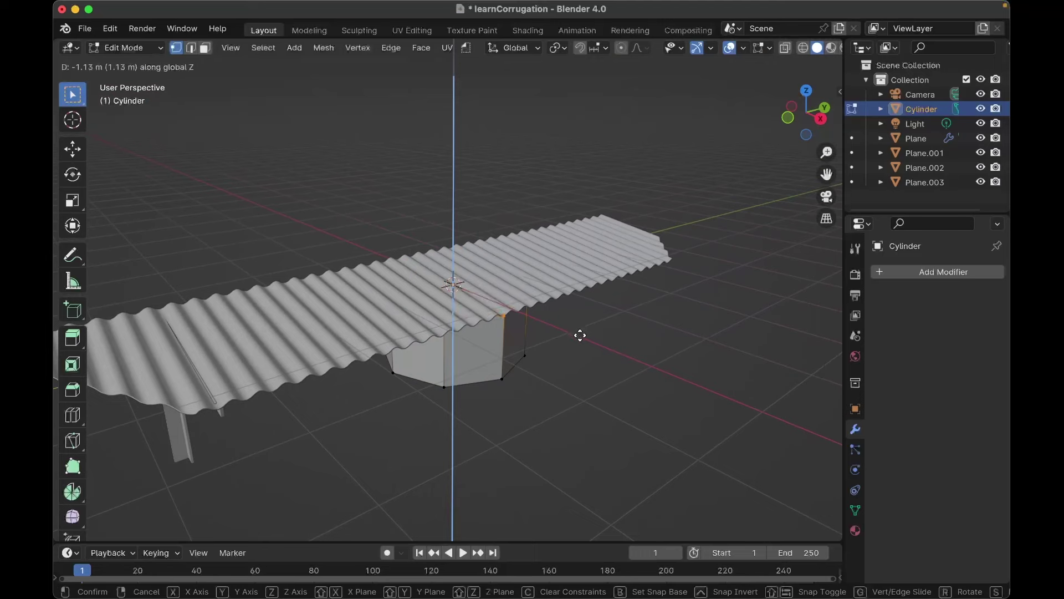
click(585, 290)
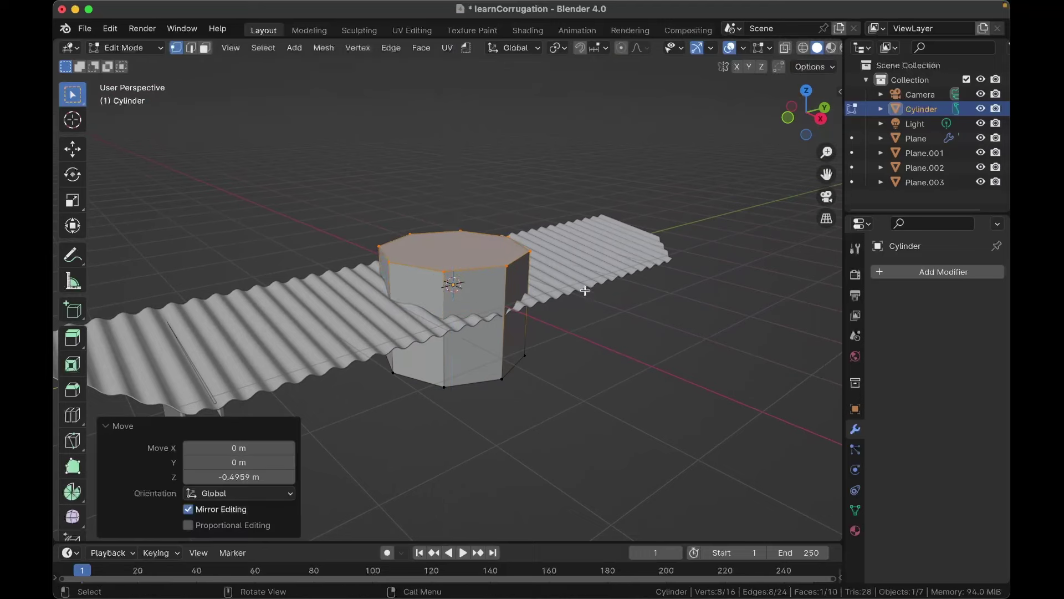
Step: Extrude the cylinder's top face upward about 0.67 m, taper it to 0.681 scale and lower it slightly
key(g)
key(z)
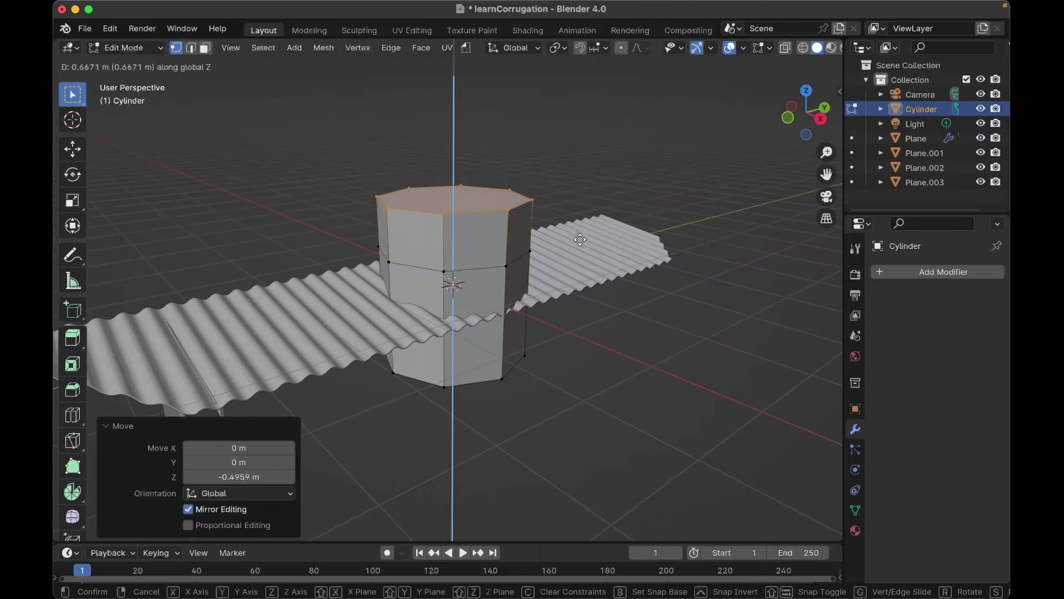
click(580, 239)
key(s)
click(535, 232)
key(g)
key(z)
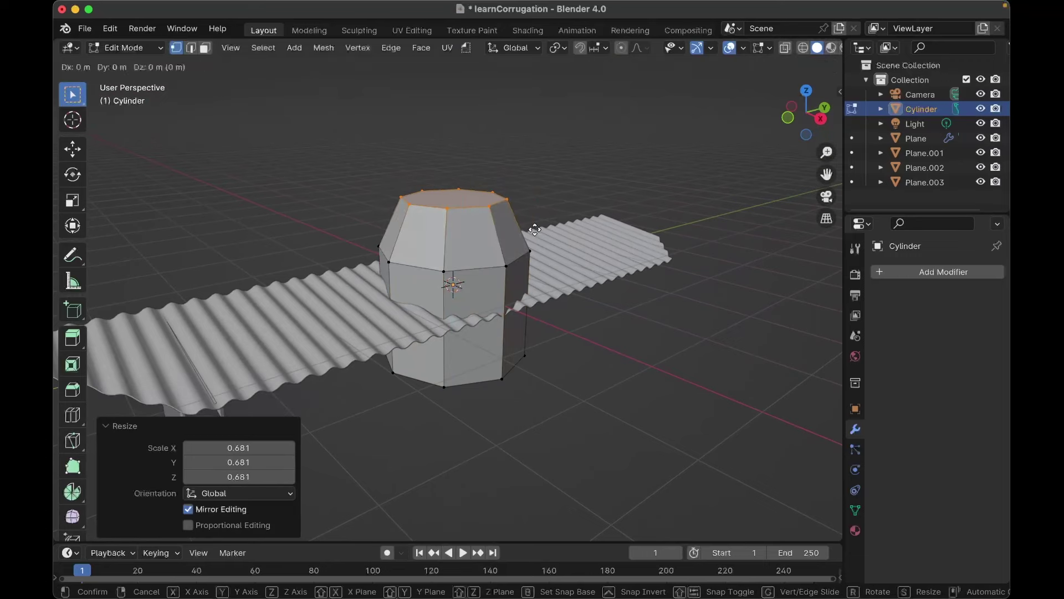
click(535, 250)
Step: Select the whole cylinder mesh and scale it uniformly to 0.494
middle_drag(535, 250, 544, 204)
key(a)
key(s)
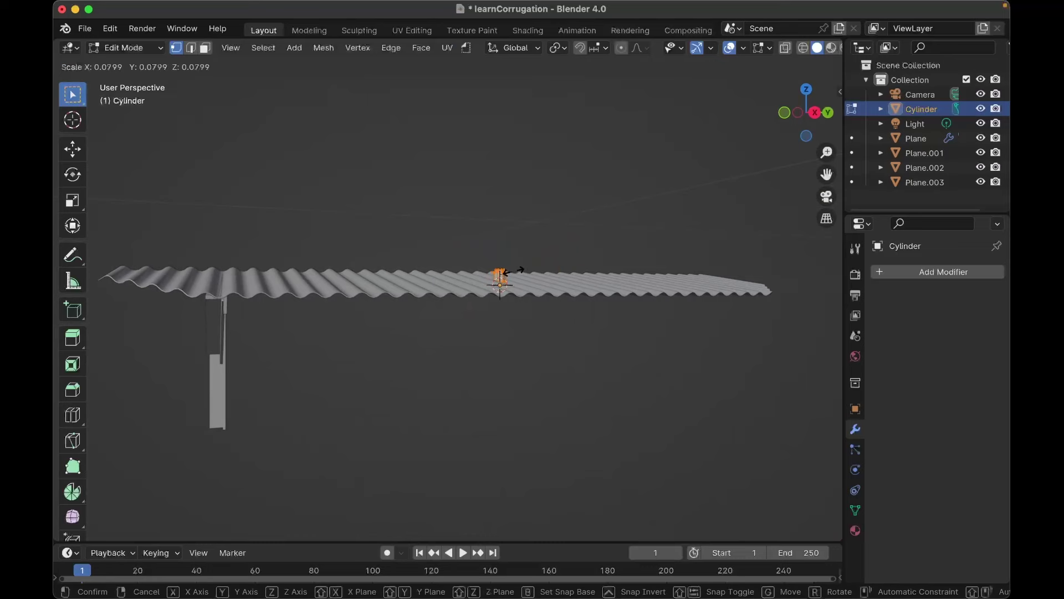
click(587, 274)
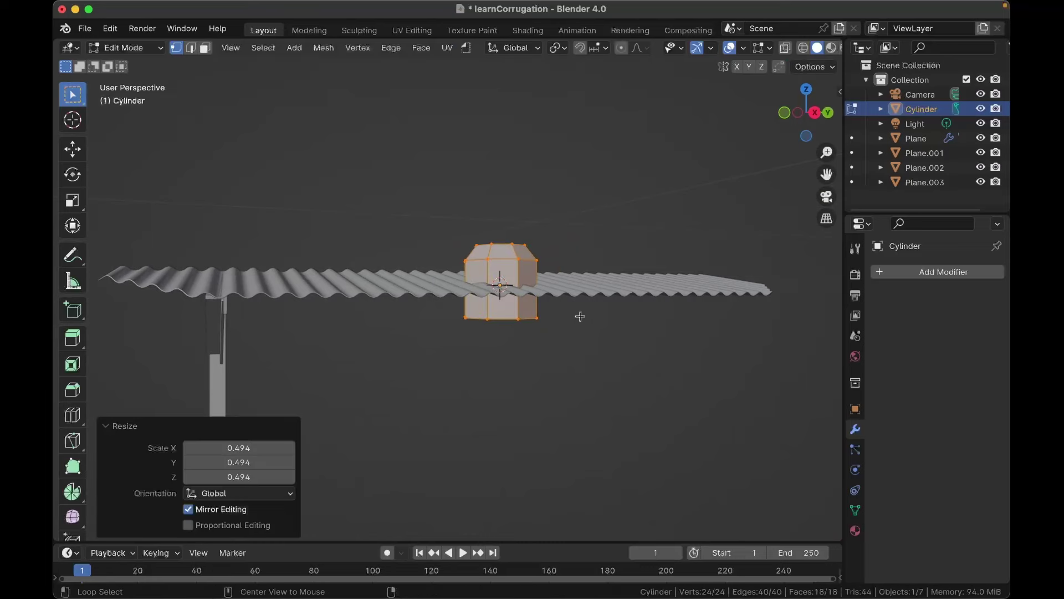
Step: Lower the cylinder's bottom vertices about 0.48 m along Z and extrude them about 0.27 m further down with a slight taper
drag(561, 345, 417, 297)
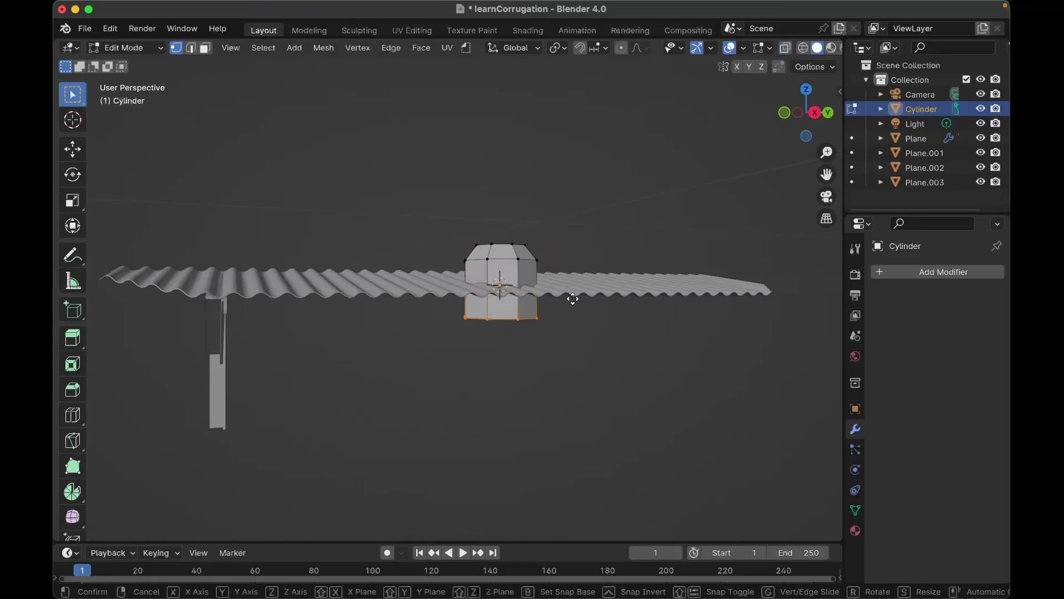
click(572, 334)
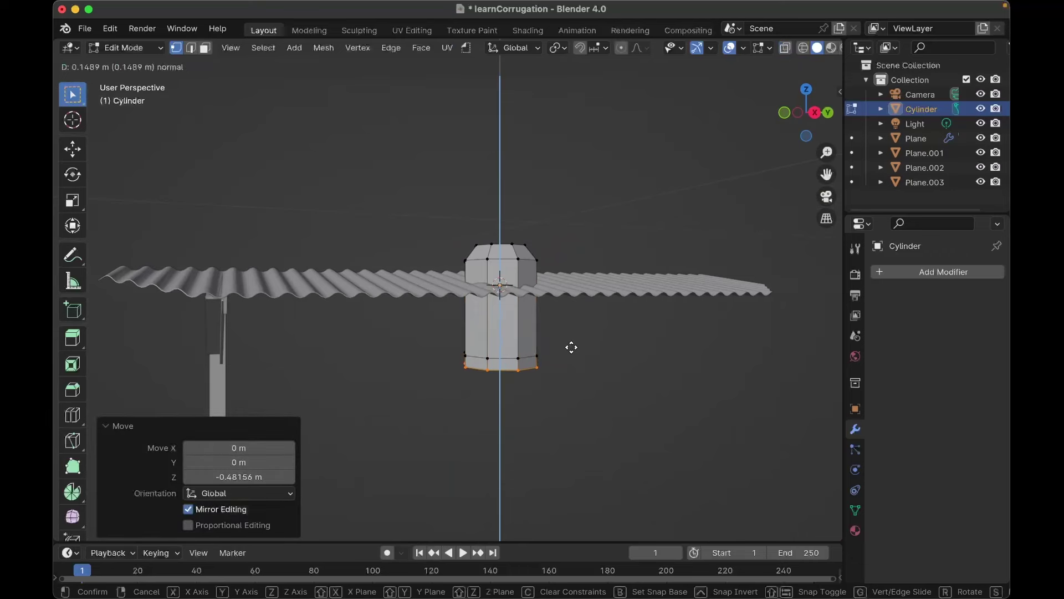
click(571, 355)
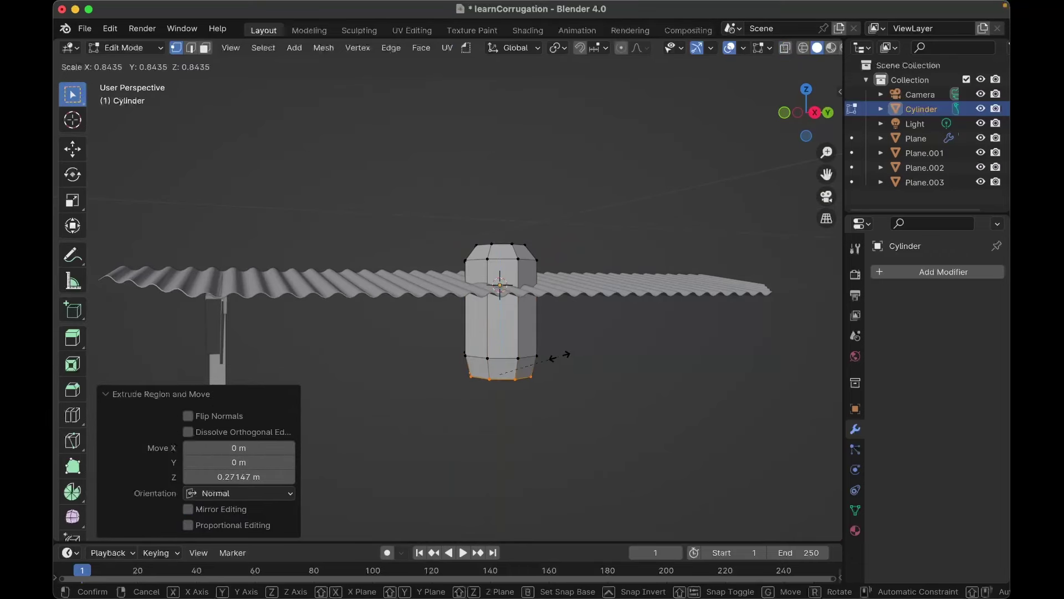
click(558, 355)
Step: Select both vertex rings of the tapered bottom cap and lower them about 0.57 m along Z
key(alt+z)
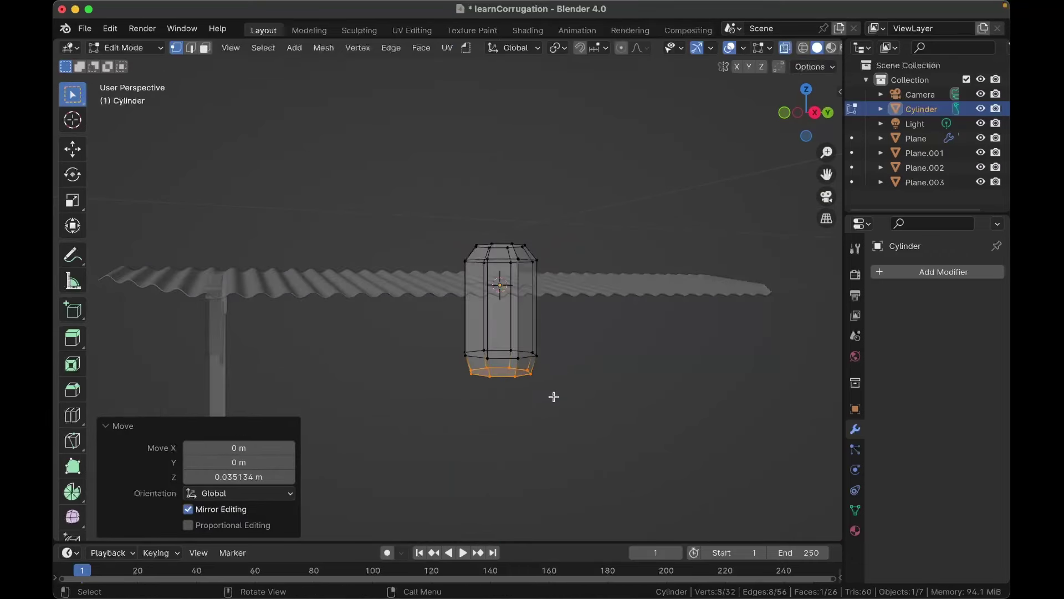
click(484, 378)
key(alt+z)
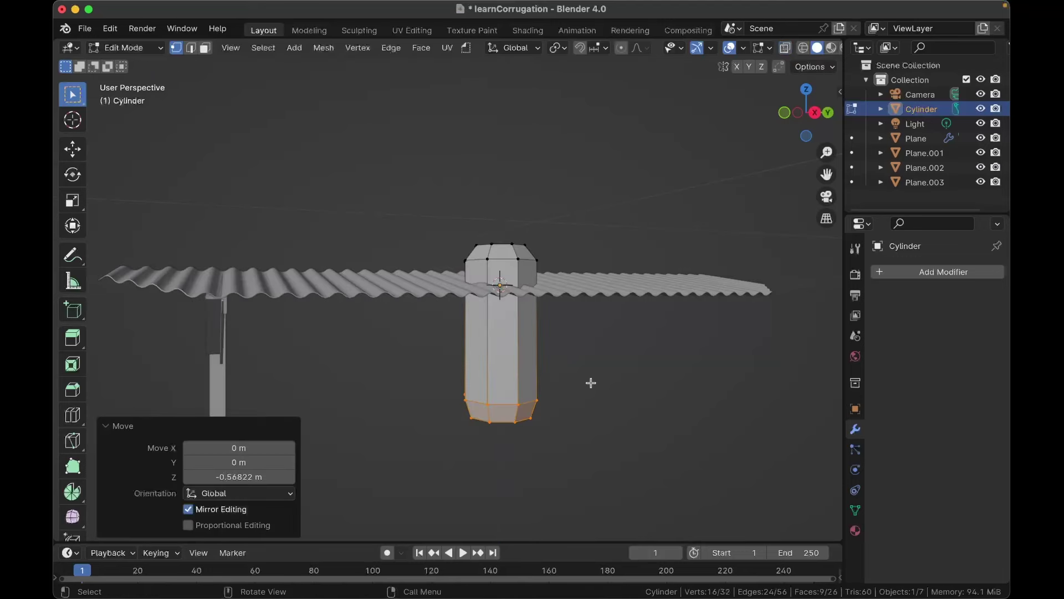
Step: Select the whole cylinder mesh, raise it along Z until it is centred on the sheet, and scale it down uniformly
middle_drag(591, 380, 590, 383)
key(ctrl+l)
key(f)
key(z)
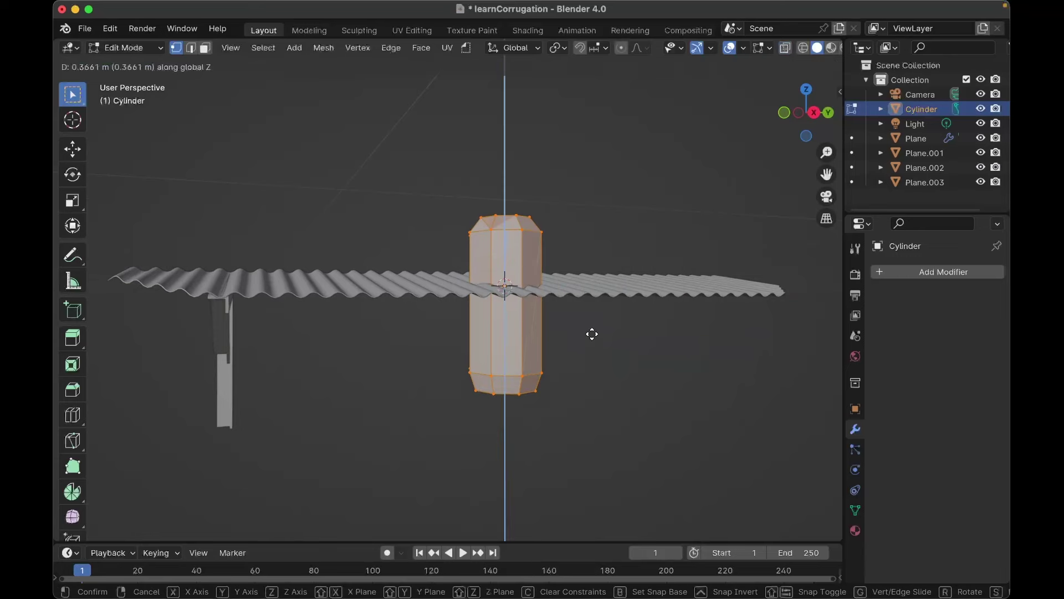
click(593, 320)
key(s)
click(527, 294)
key(Escape)
Step: In Object Mode, move the cylinder from the top view about 4.9 m along negative Y, just beyond the awning's trimmed corner
key(Tab)
key(KP_7)
shift+scroll(527, 289, down, 5)
key(g)
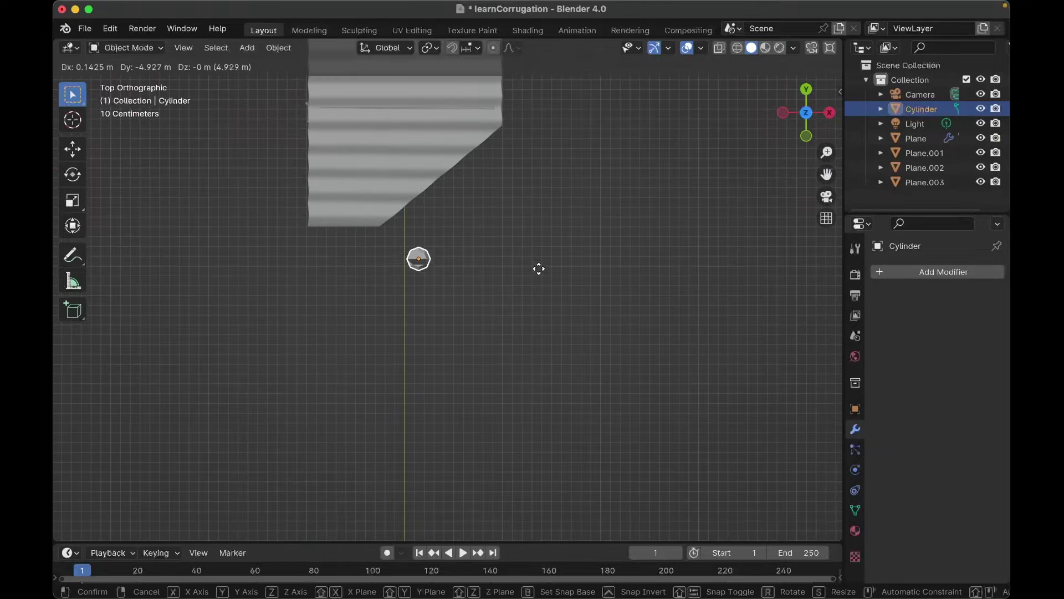
click(536, 264)
Step: Examine the cylinder's side and cap faces up close in Edit Mode for faulty geometry
key(Tab)
scroll(535, 264, down, 5)
scroll(535, 264, up, 5)
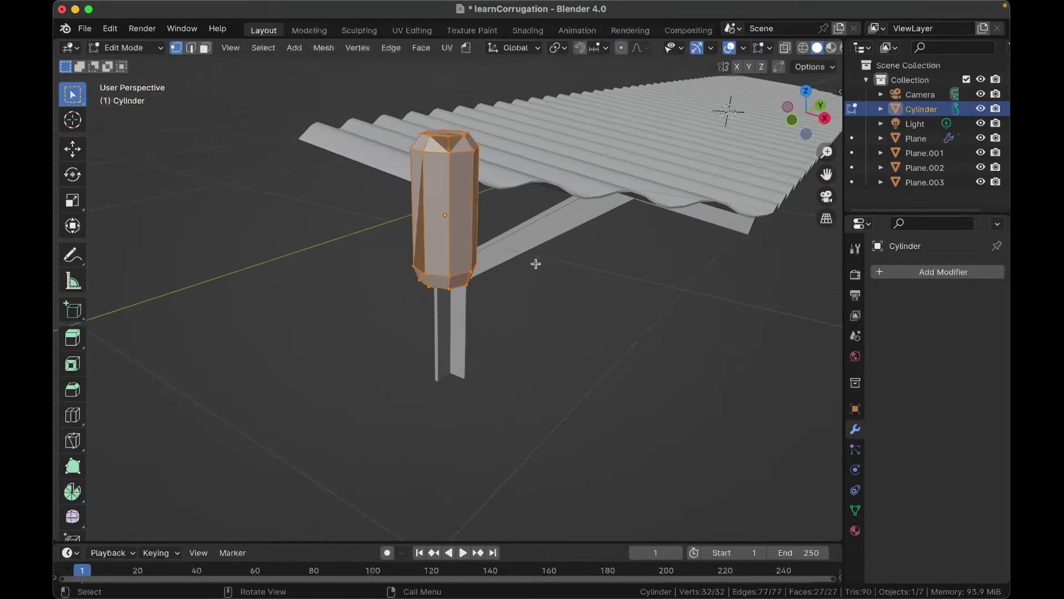
scroll(536, 263, left, 3)
scroll(536, 263, up, 5)
shift+scroll(530, 266, up, 4)
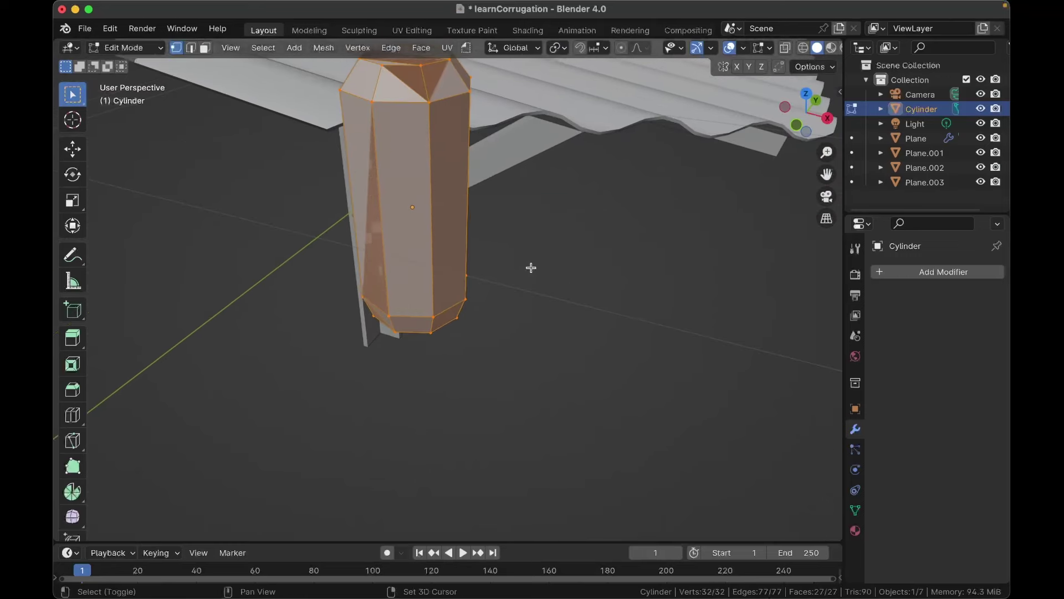
click(347, 296)
scroll(347, 296, left, 3)
key(g)
key(Escape)
Step: Select all linked geometry of the cylinder and recalculate its normals outward
key(ctrl+l)
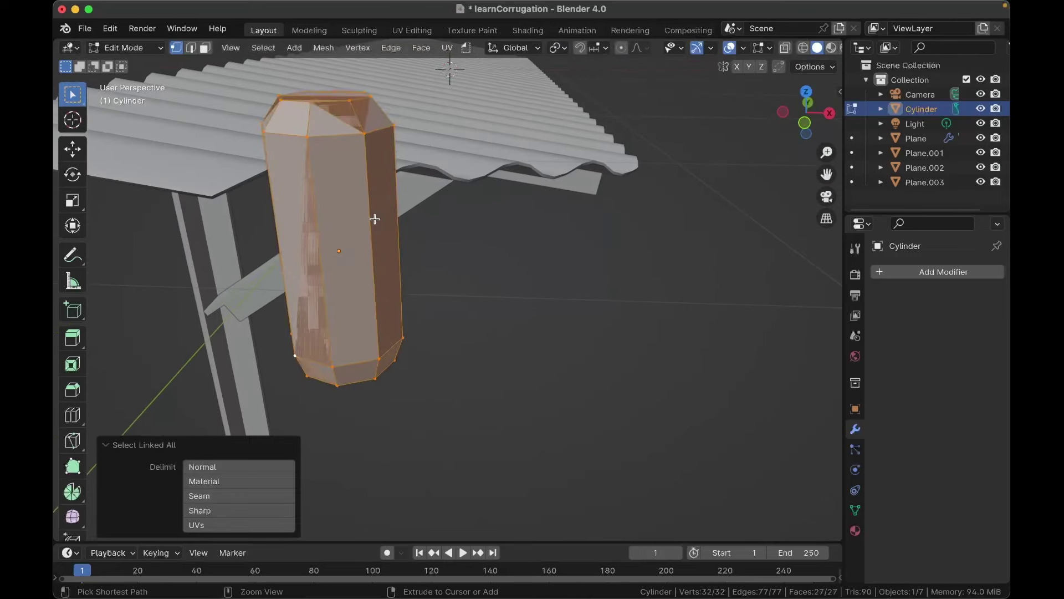
scroll(570, 255, up, 5)
middle_drag(571, 256, 425, 202)
key(shift+n)
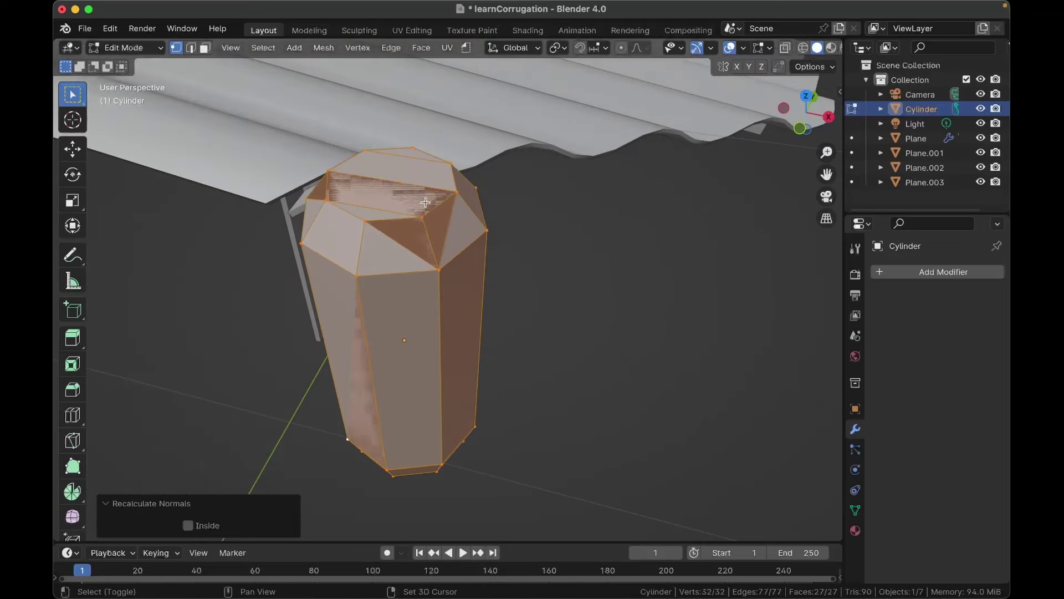
click(427, 224)
key(g)
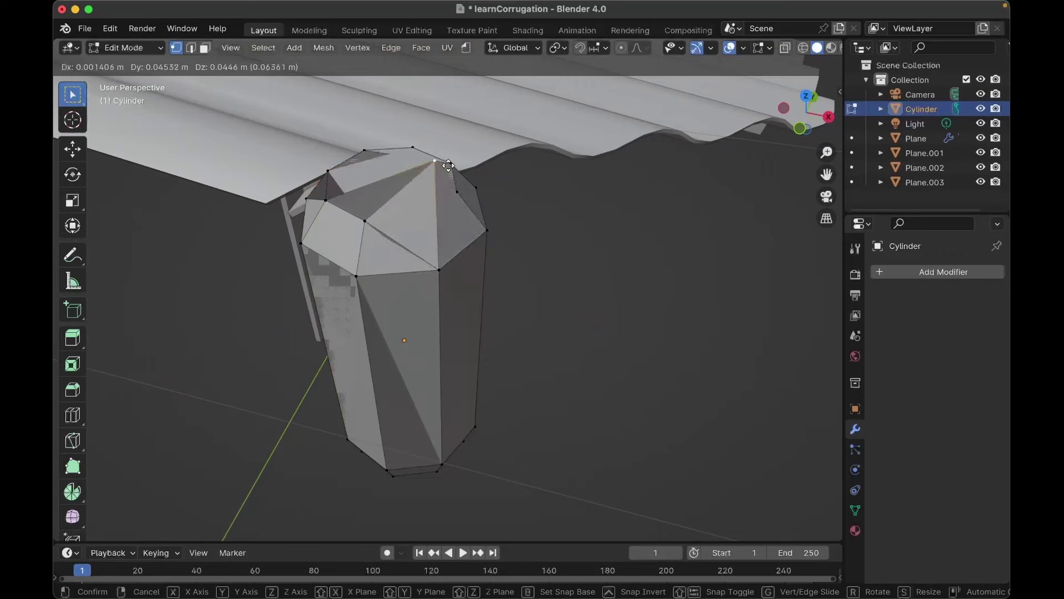
click(381, 233)
Step: In Object Mode, apply Shade Smooth to the cylinder without Auto Smooth
key(Tab)
right_click(396, 278)
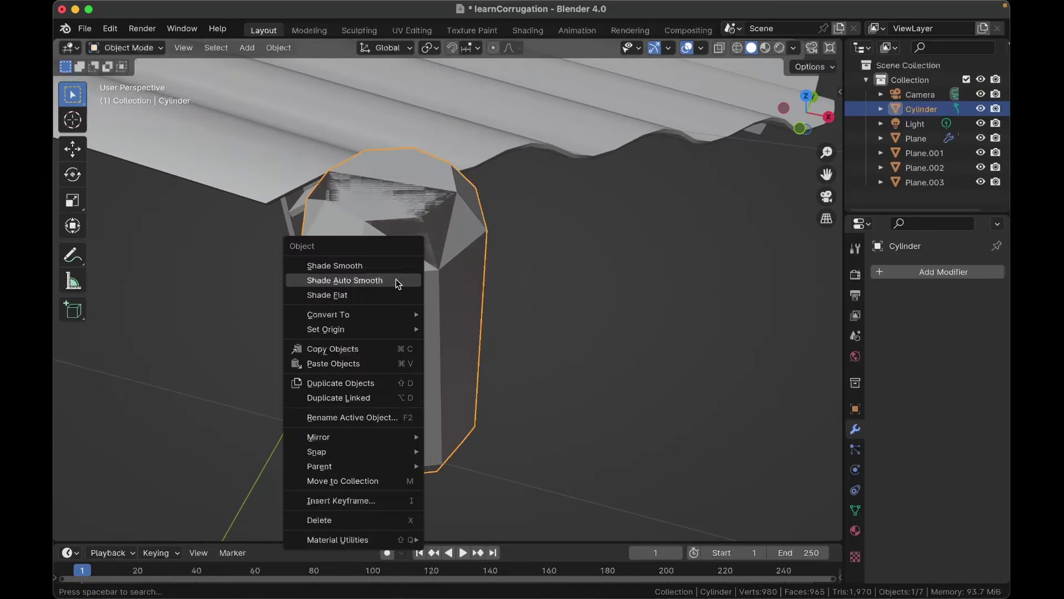
click(396, 279)
right_click(407, 254)
click(407, 254)
right_click(407, 254)
click(401, 241)
Step: In Edit Mode, select all of the cylinder's vertices and merge them by distance
scroll(401, 241, up, 5)
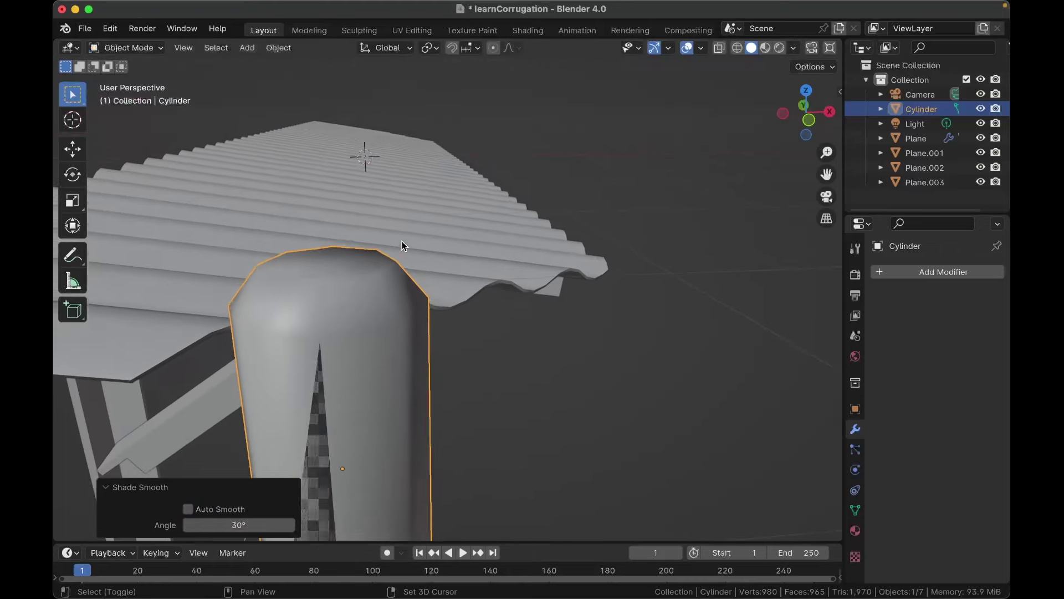
shift+scroll(401, 241, down, 4)
scroll(401, 242, down, 5)
key(Tab)
shift+scroll(392, 388, down, 5)
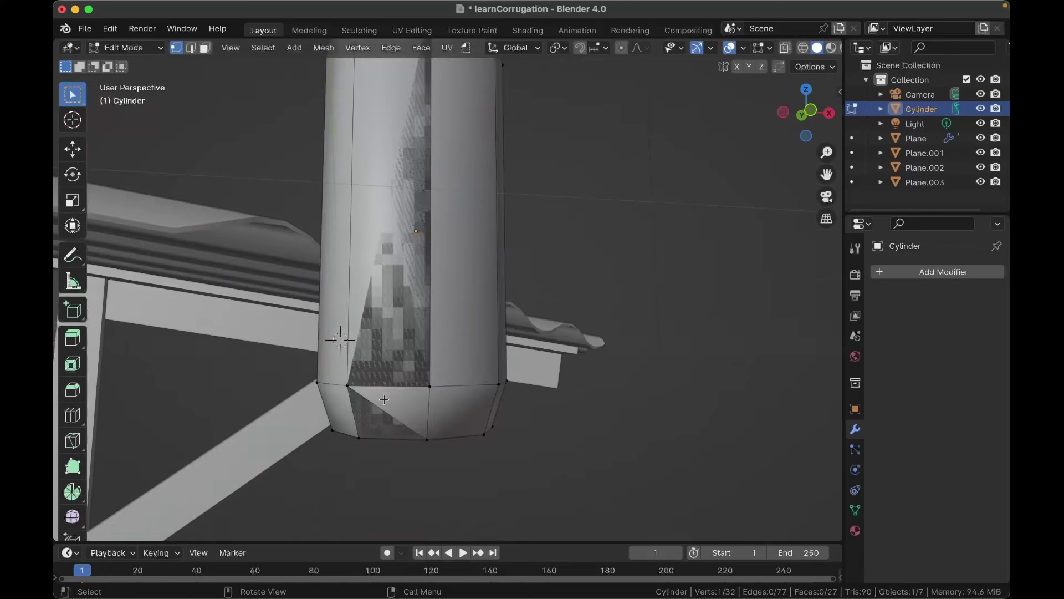
key(a)
key(m)
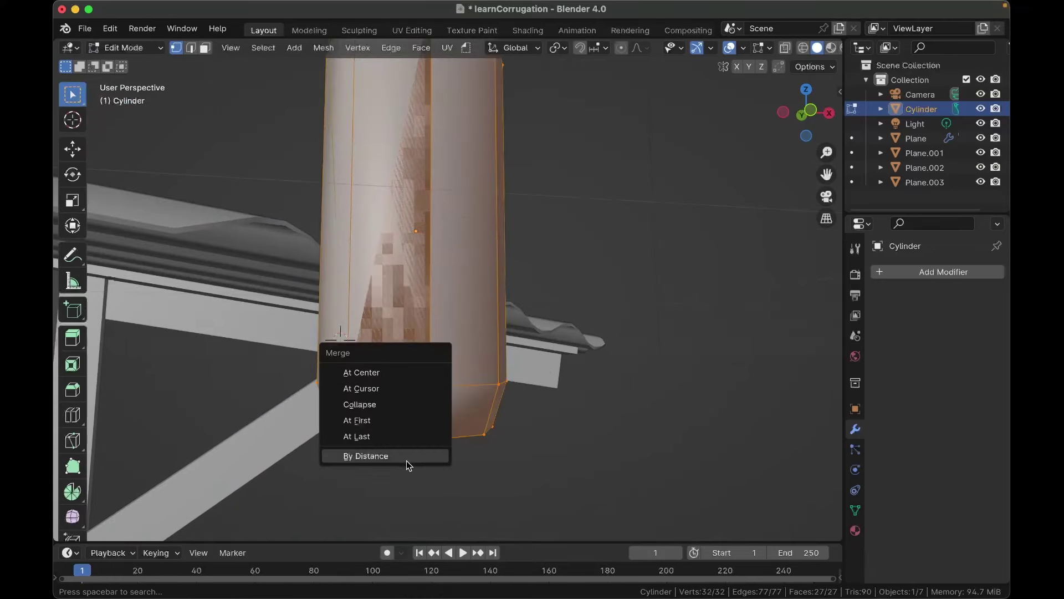
click(408, 459)
click(429, 386)
key(g)
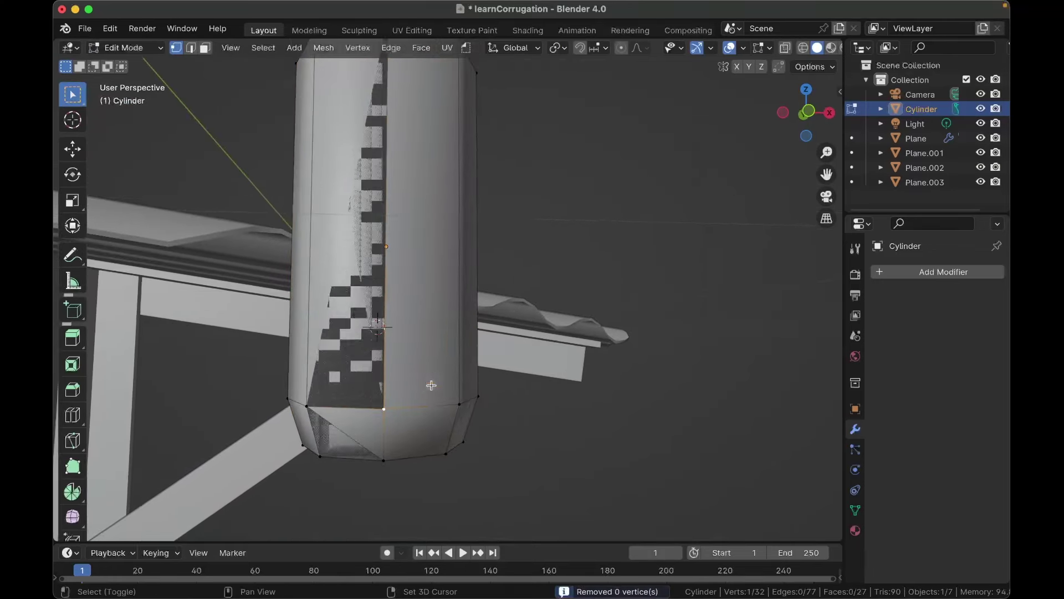
click(430, 337)
Step: Examine the cylinder from all sides in Object and Edit Mode to locate the source of the shading errors
key(Tab)
scroll(430, 337, down, 2)
scroll(430, 337, left, 5)
shift+scroll(430, 337, right, 4)
scroll(430, 337, up, 3)
key(Tab)
scroll(431, 337, left, 10)
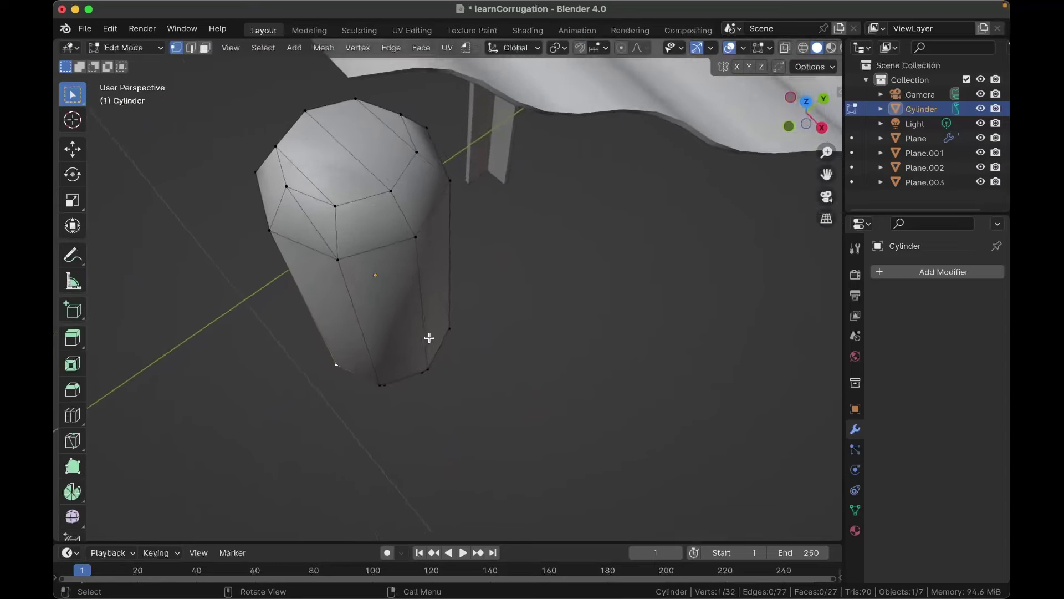
scroll(429, 338, up, 1)
scroll(338, 292, up, 5)
scroll(337, 292, left, 3)
scroll(338, 291, down, 8)
scroll(337, 291, left, 15)
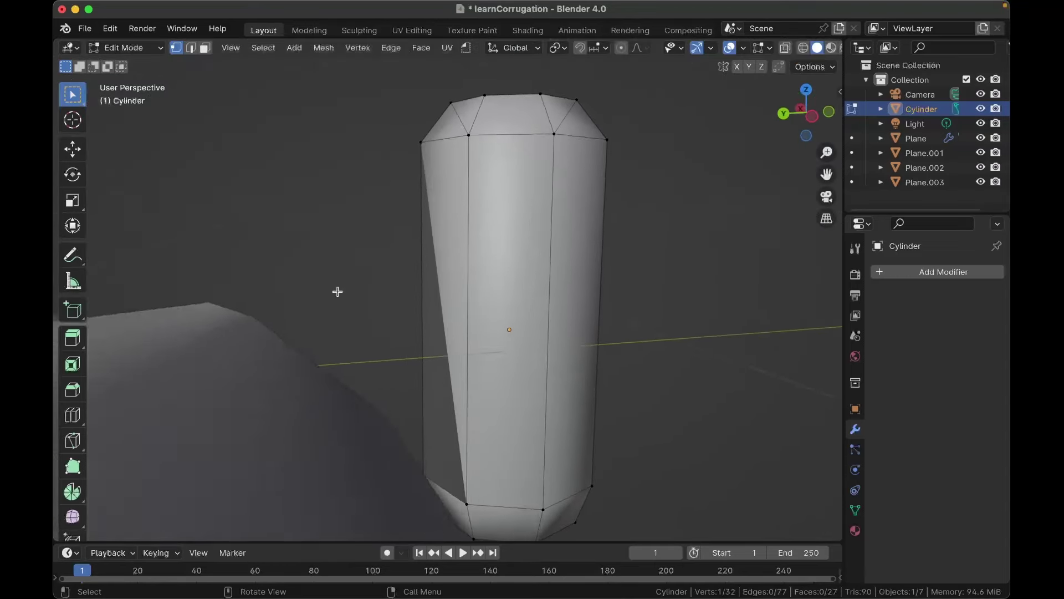
scroll(338, 291, left, 15)
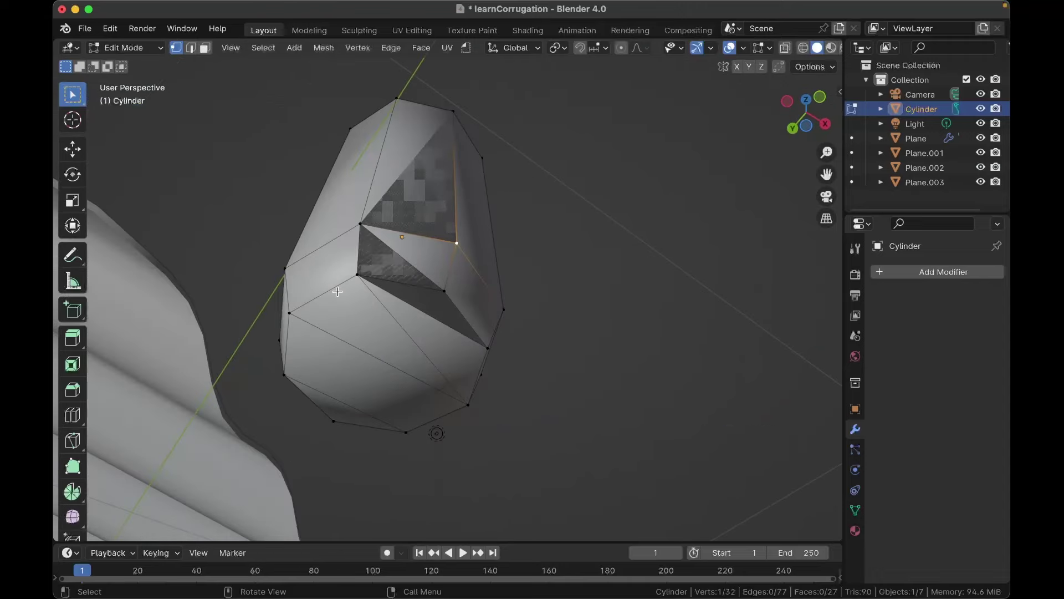
key(Tab)
scroll(339, 295, left, 5)
key(Tab)
key(Tab)
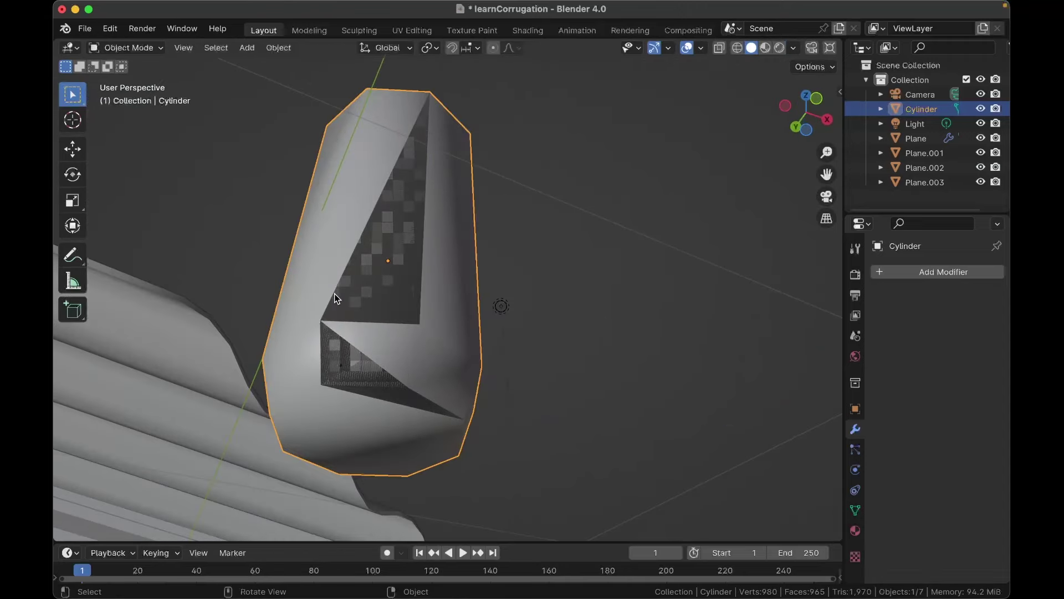
scroll(336, 298, left, 10)
key(Tab)
scroll(334, 294, left, 15)
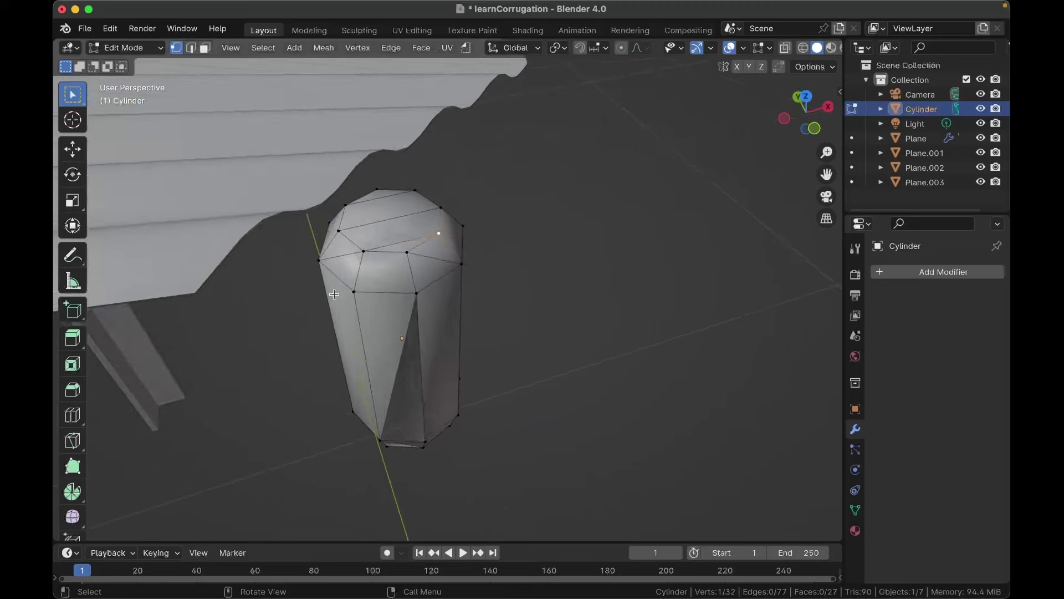
Step: Select the cylinder's top cap in see-through display and try deleting its faces
scroll(335, 294, left, 5)
drag(341, 132, 559, 250)
key(x)
click(513, 254)
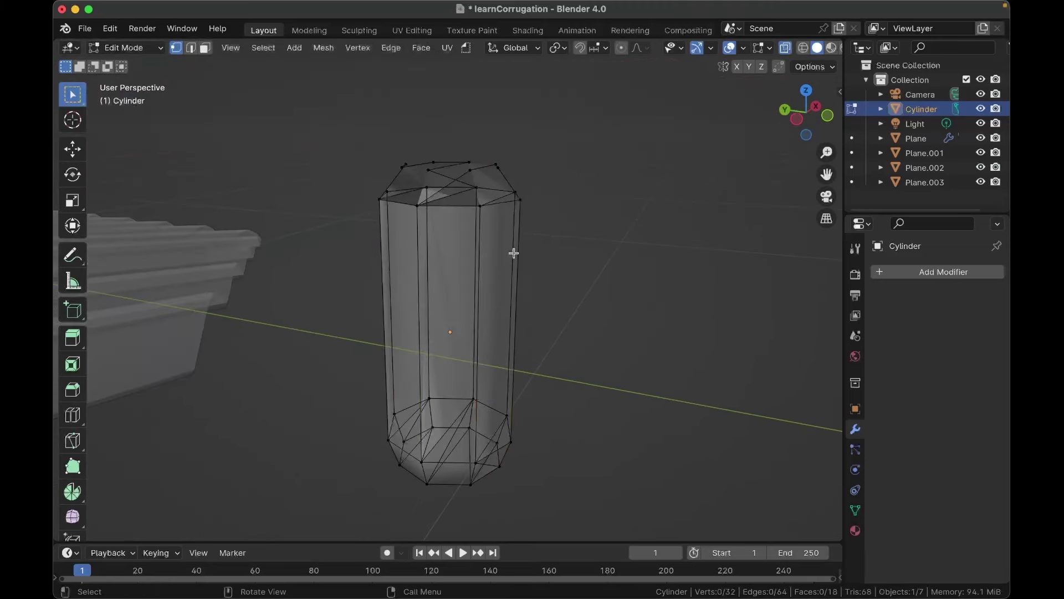
Step: Select the cylinder's bottom cap vertices and try deleting the faces there
scroll(514, 251, left, 5)
drag(393, 361, 622, 519)
key(x)
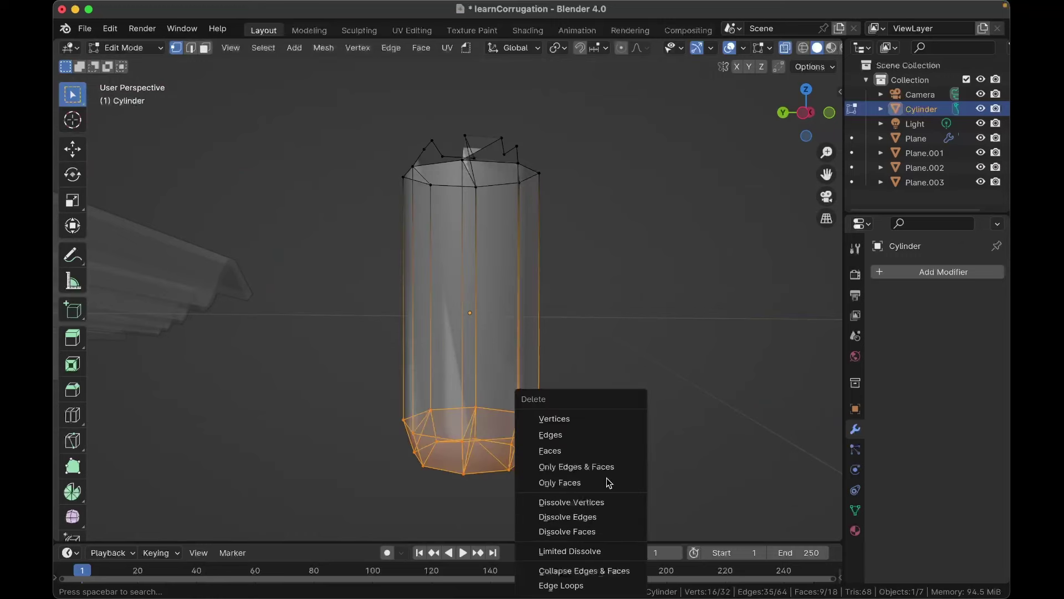
click(582, 451)
scroll(558, 337, up, 5)
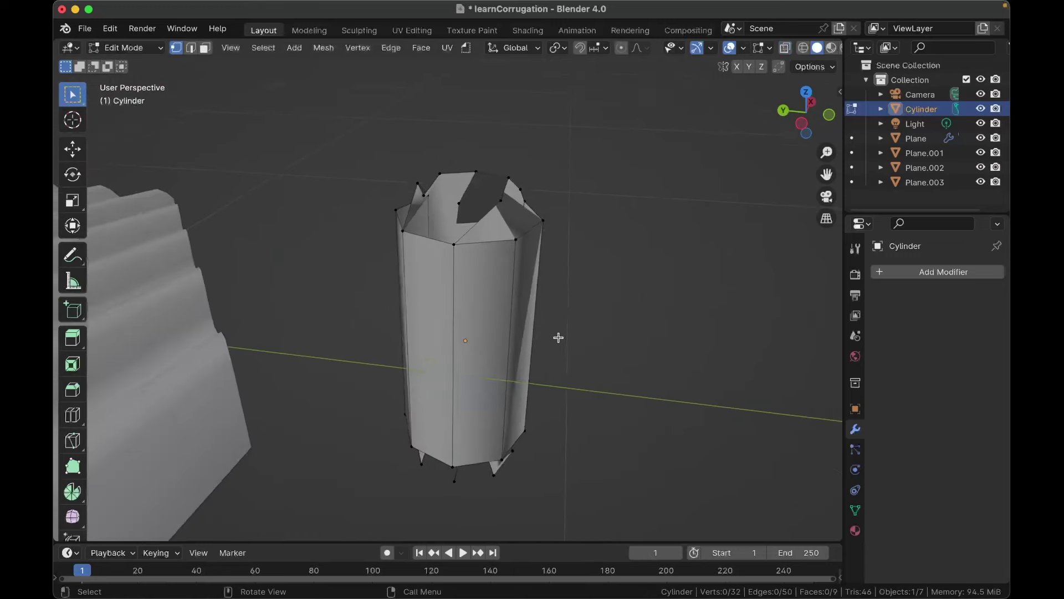
Step: Undo the face deletions on both of the cylinder's caps
scroll(558, 333, right, 4)
key(ctrl+z)
key(ctrl+z)
key(ctrl+z)
key(ctrl+z)
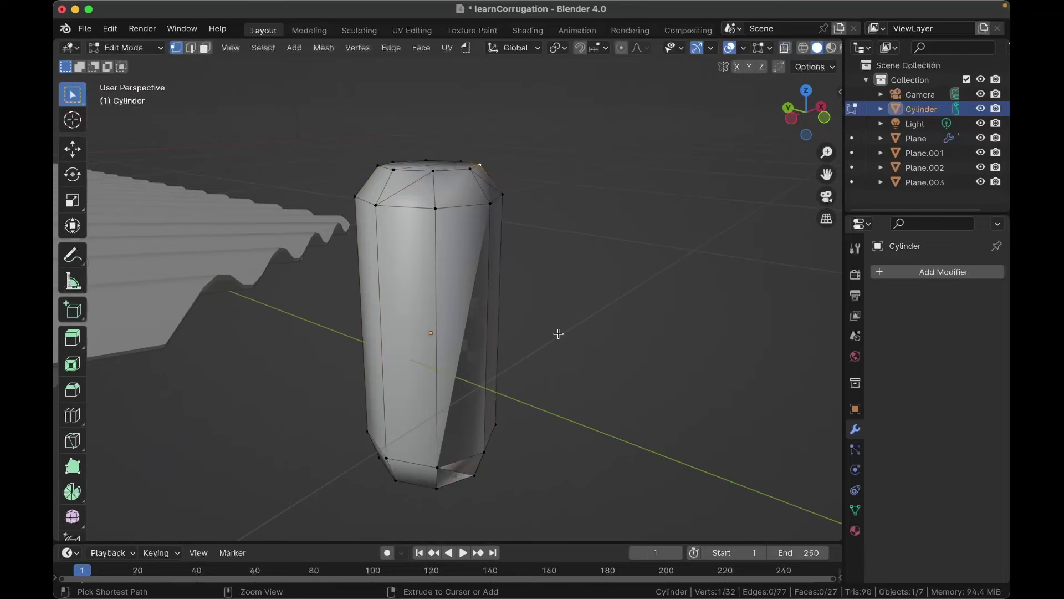
Step: In face selection mode, select the stray overlapping face on the cylinder's top and delete it
scroll(558, 333, up, 5)
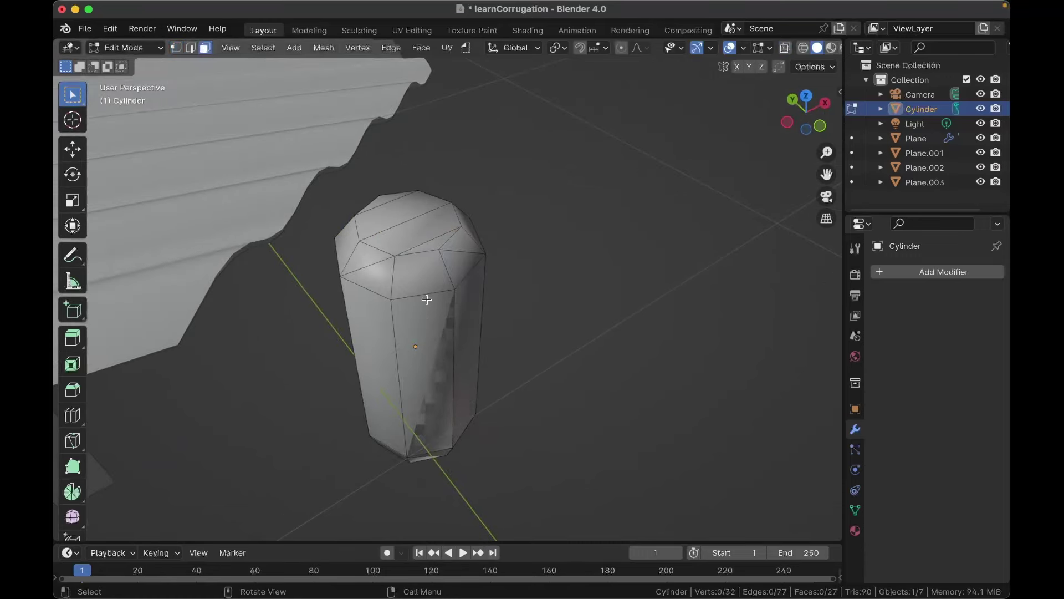
click(401, 229)
scroll(394, 237, right, 8)
shift+scroll(394, 237, up, 2)
middle_drag(394, 237, 394, 236)
key(x)
click(394, 236)
scroll(394, 237, left, 10)
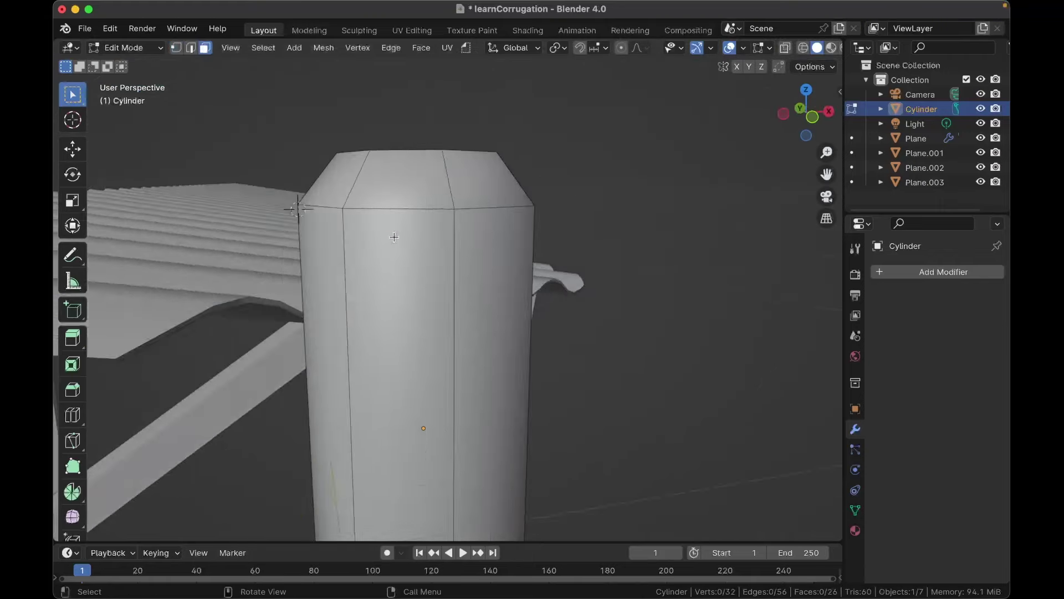
Step: Scale the whole capsule mesh down to about 0.14 of its size and stretch it slightly along Z
scroll(393, 237, down, 3)
middle_drag(394, 236, 437, 207)
key(Tab)
key(Tab)
key(Tab)
key(Tab)
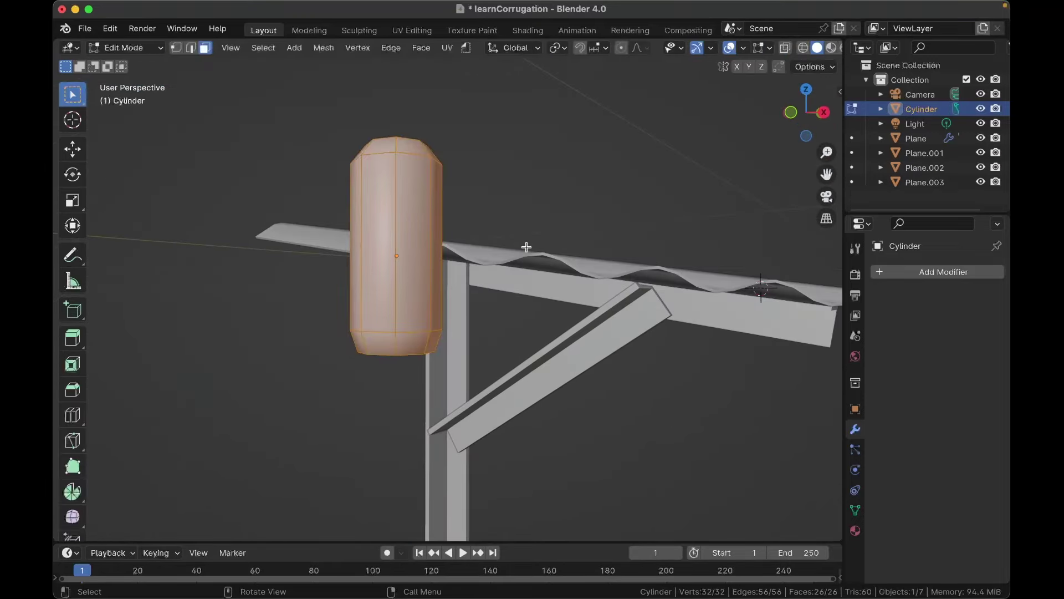
key(s)
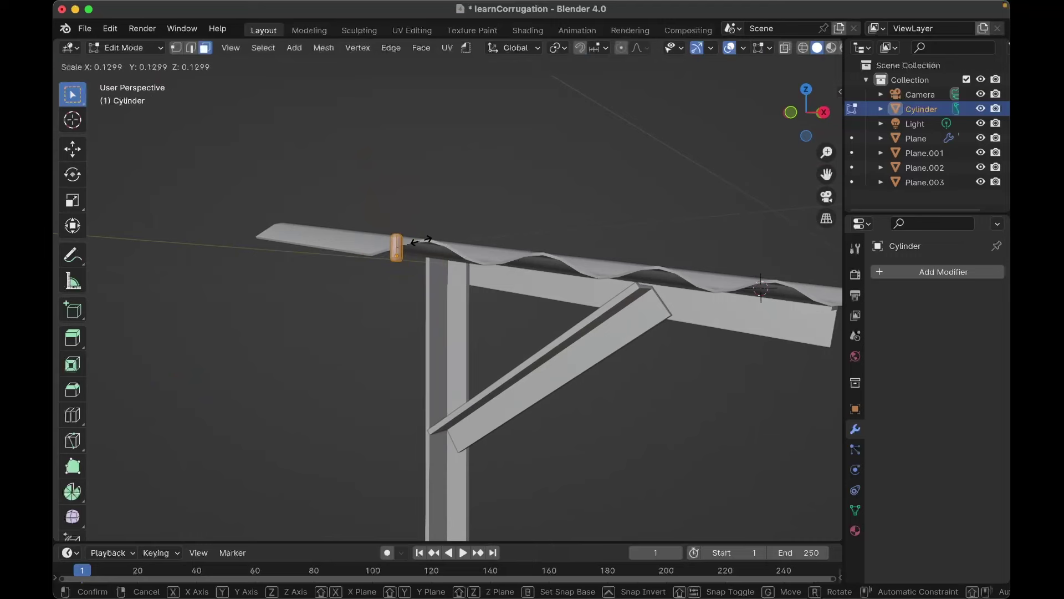
click(422, 240)
key(s)
key(z)
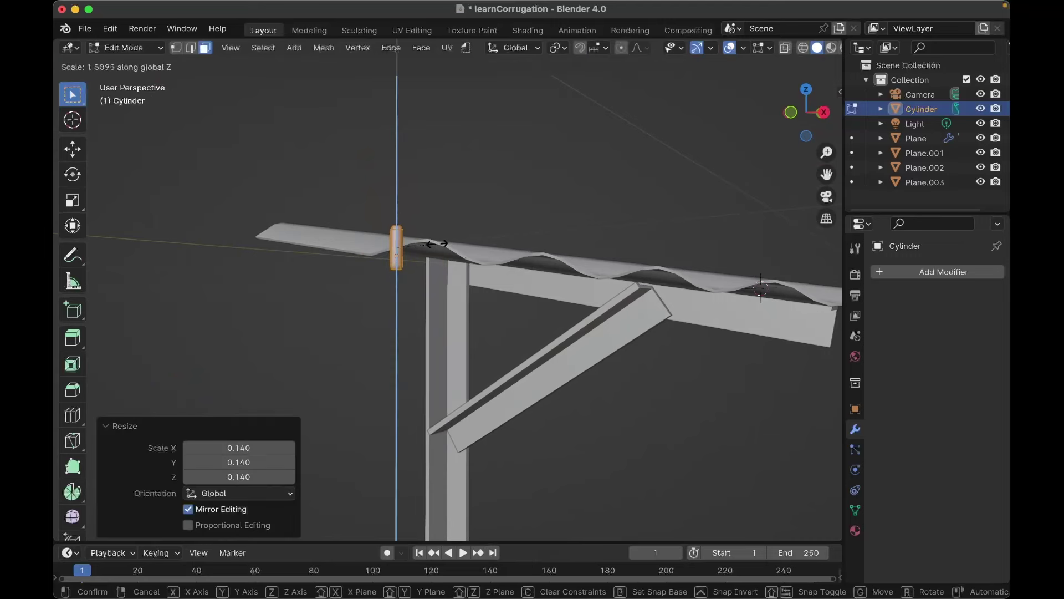
click(422, 244)
key(Tab)
Step: Move the small capsule horizontally in top view to a spot under the corrugated awning
scroll(423, 243, right, 5)
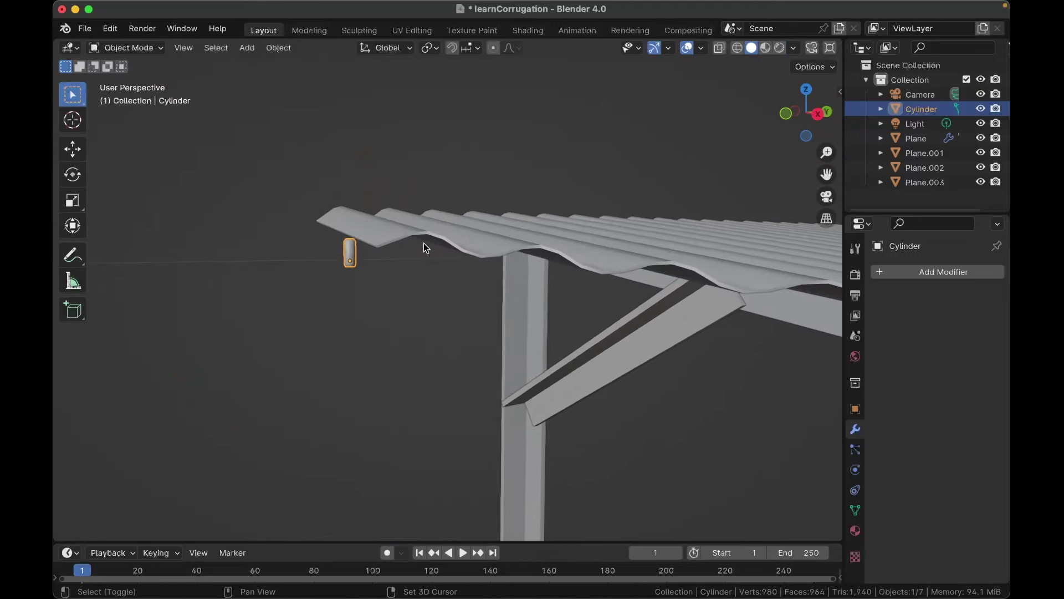
shift+scroll(423, 243, down, 2)
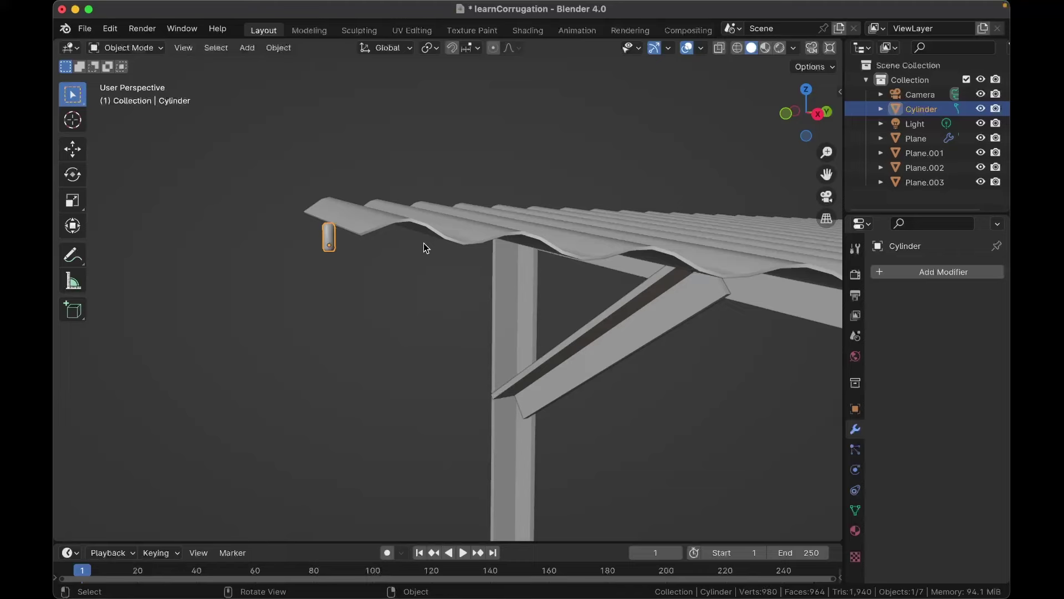
click(481, 318)
key(KP_7)
shift+scroll(482, 318, up, 2)
key(g)
click(354, 75)
Step: Try to move the corrugated sheet along the Z axis
middle_drag(475, 255, 539, 248)
click(650, 232)
key(g)
key(z)
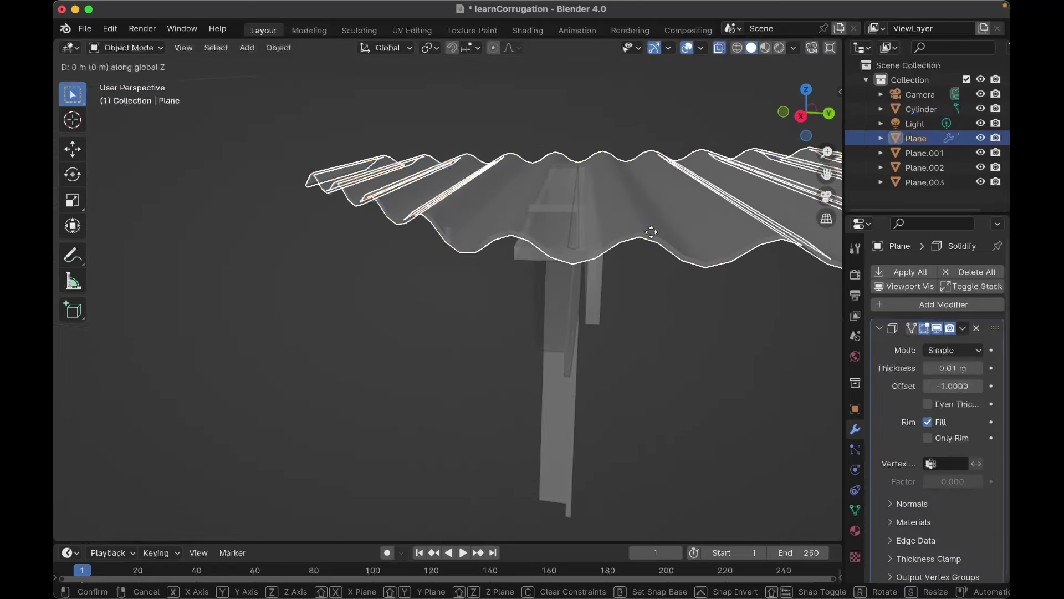
click(650, 231)
Step: Select the capsule and move it in top view about 0.33 m in X and 0.47 m in Y, over the bracket
middle_drag(651, 232, 347, 294)
click(385, 258)
key(KP_7)
key(g)
click(524, 152)
Step: Move the capsule in top view about 0.69 m in X and 0.02 m in Y, to the top bar's outer end
middle_drag(524, 151, 455, 72)
scroll(524, 151, up, 3)
mouse_move(524, 152)
middle_down()
mouse_move(466, 127)
mouse_move(523, 100)
mouse_move(513, 164)
middle_up()
scroll(523, 151, down, 2)
key(KP_7)
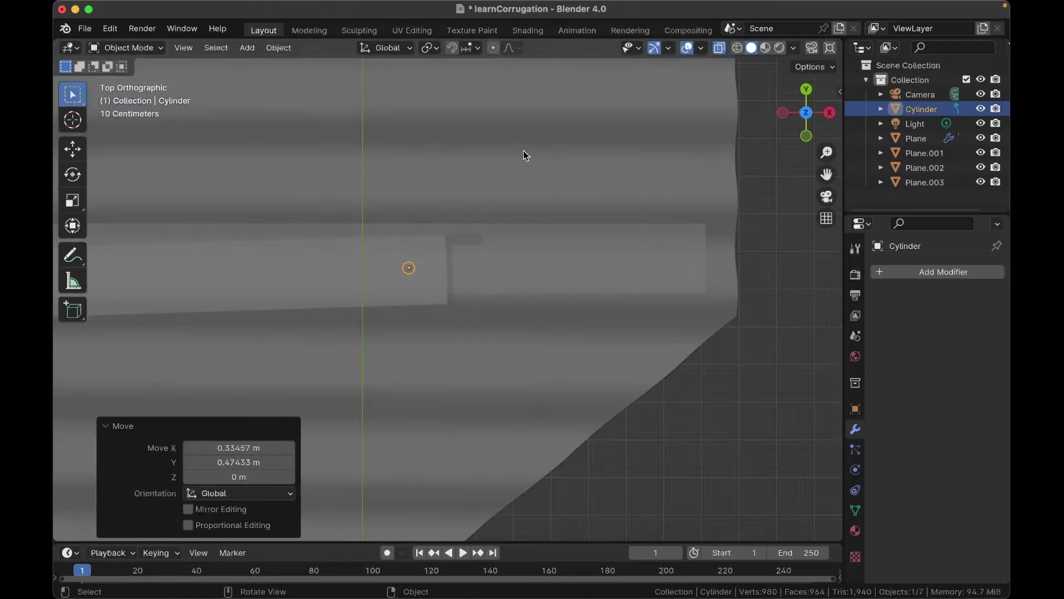
key(g)
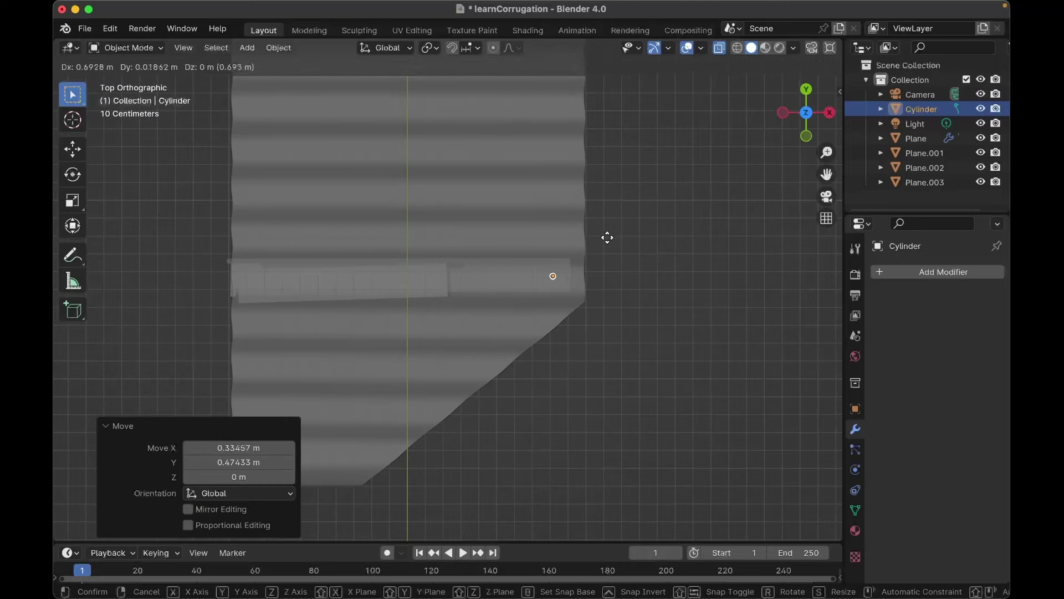
click(608, 239)
Step: Fine-tune the capsule's horizontal position on the top angle bar by about 0.016 m in X and 0.043 m in Y
scroll(608, 238, up, 5)
scroll(607, 238, down, 10)
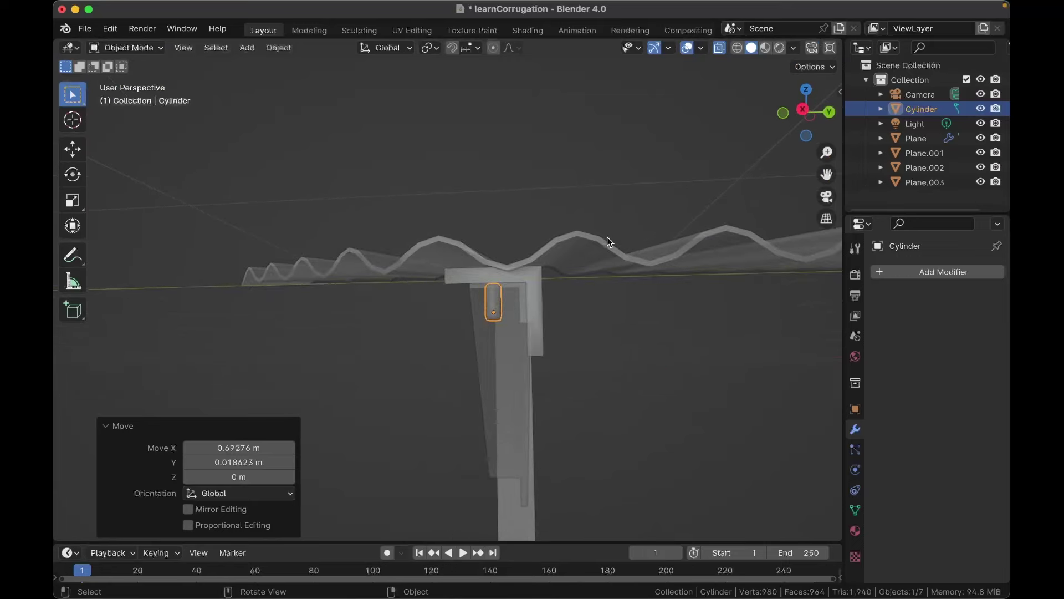
key(KP_7)
key(g)
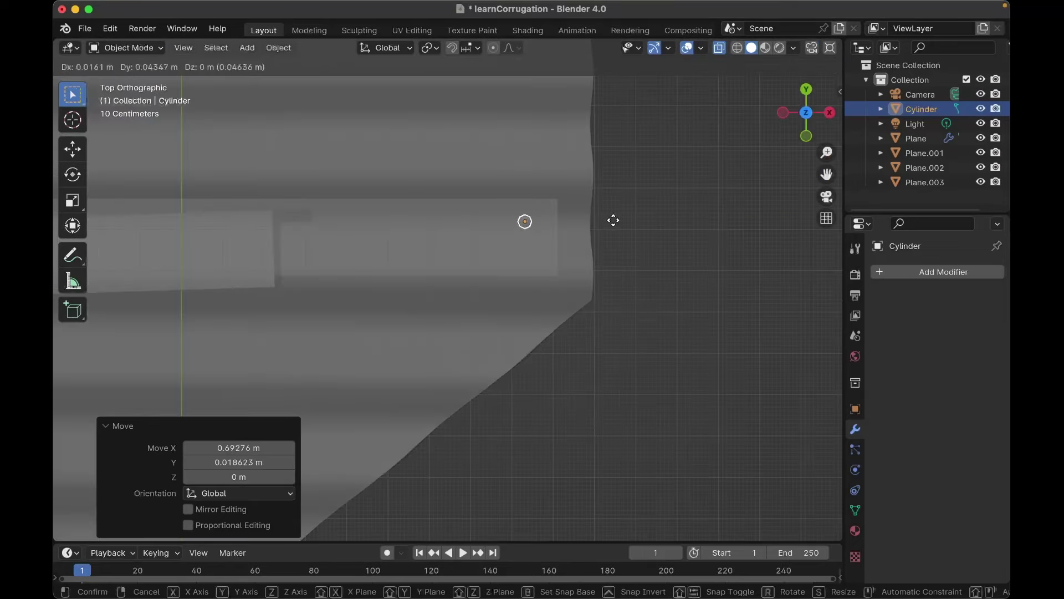
key(Escape)
Step: Stretch the capsule's mesh along the Z axis to make it taller
scroll(613, 219, down, 10)
key(Tab)
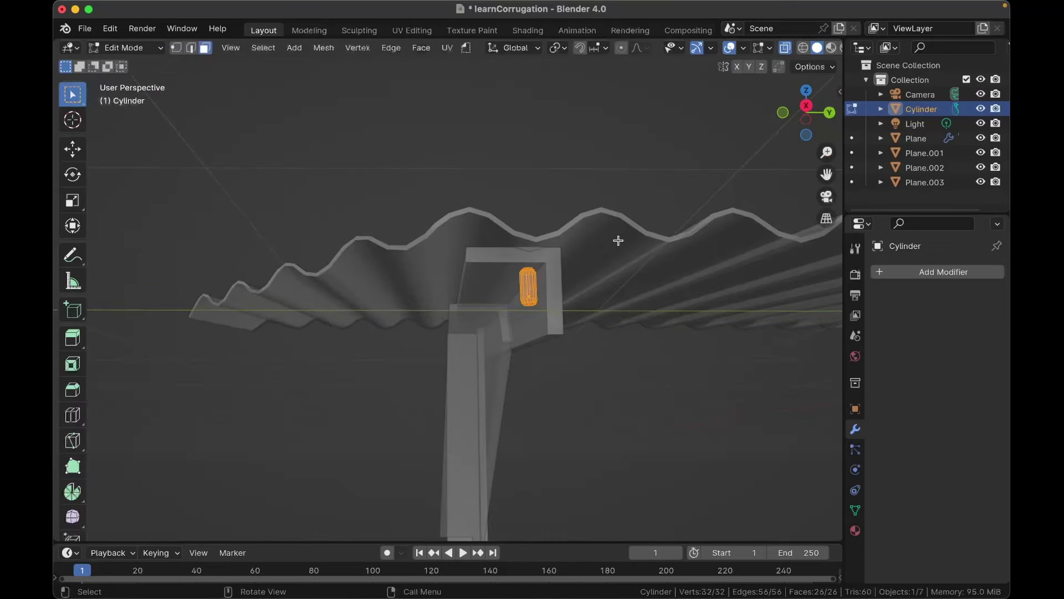
key(s)
key(z)
click(656, 199)
Step: Raise the capsule along Z so it passes through the angle bar and the trough of the corrugated sheet
key(Tab)
scroll(656, 198, up, 5)
key(g)
key(z)
click(658, 175)
Step: Scale the capsule's mesh to 0.77 along Z and nudge its height slightly through the angle bar and sheet
key(Tab)
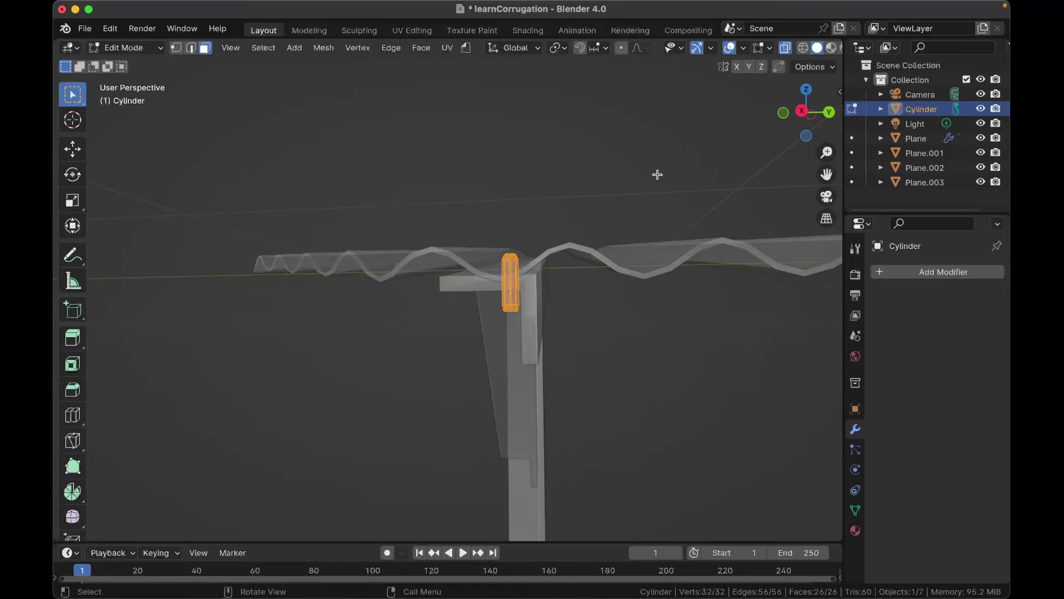
key(z)
click(618, 187)
scroll(616, 189, up, 3)
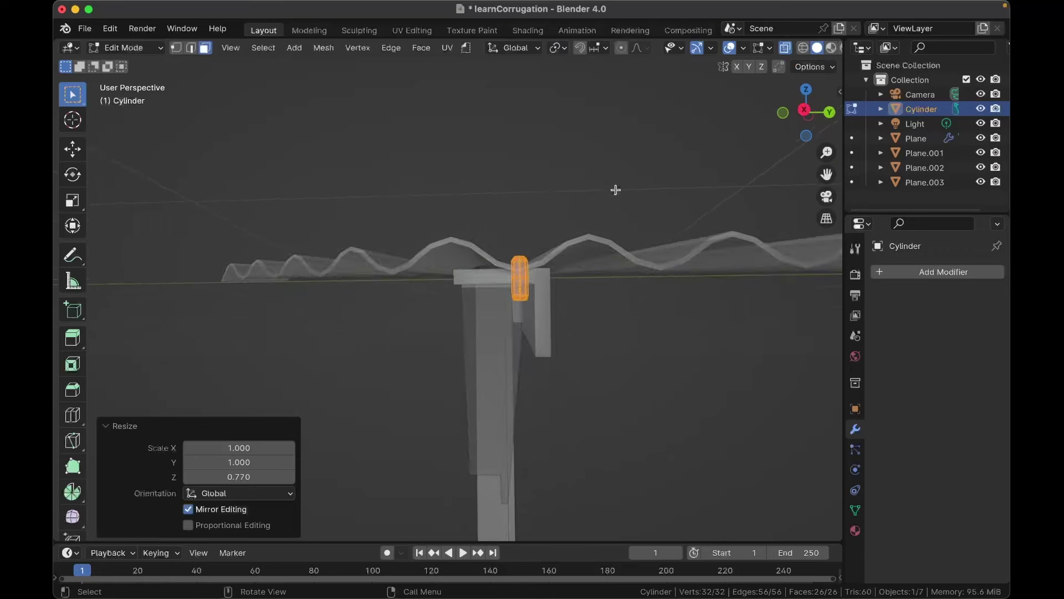
scroll(616, 190, right, 3)
key(g)
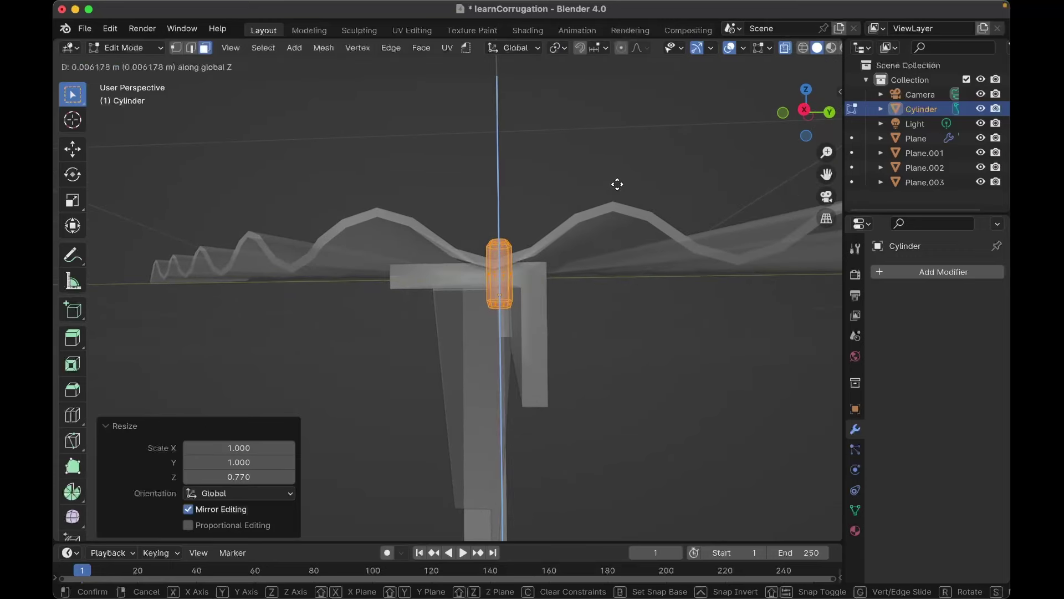
key(Escape)
key(Tab)
scroll(617, 182, down, 5)
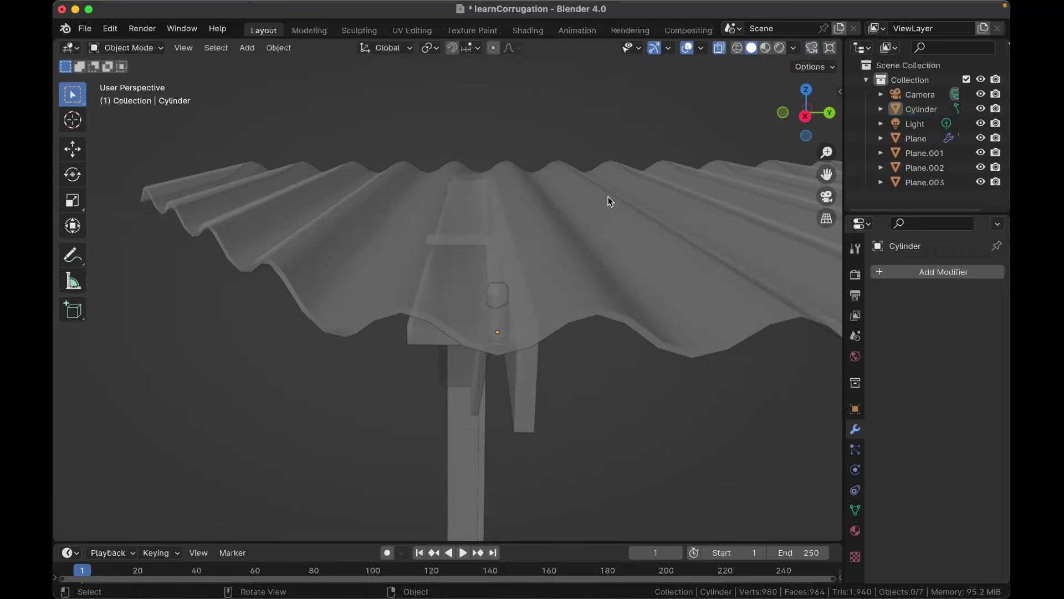
Step: Select the bolt near the beam's end and examine its position under the corrugated roof from above with see-through display
scroll(484, 294, down, 3)
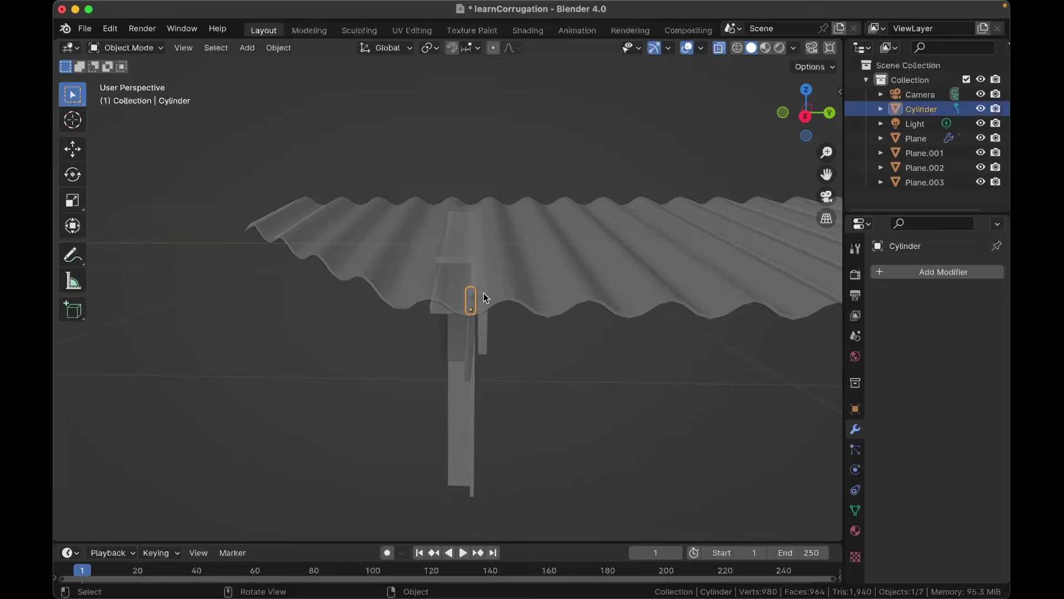
key(KP_7)
shift+scroll(484, 294, left, 3)
shift+scroll(483, 293, left, 4)
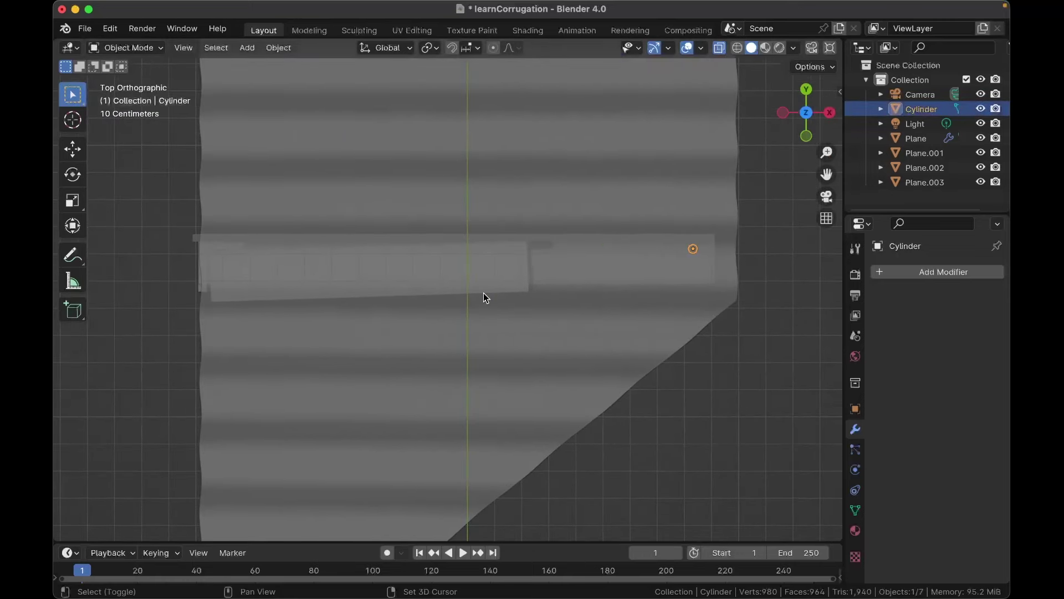
shift+scroll(484, 293, right, 3)
scroll(485, 298, up, 2)
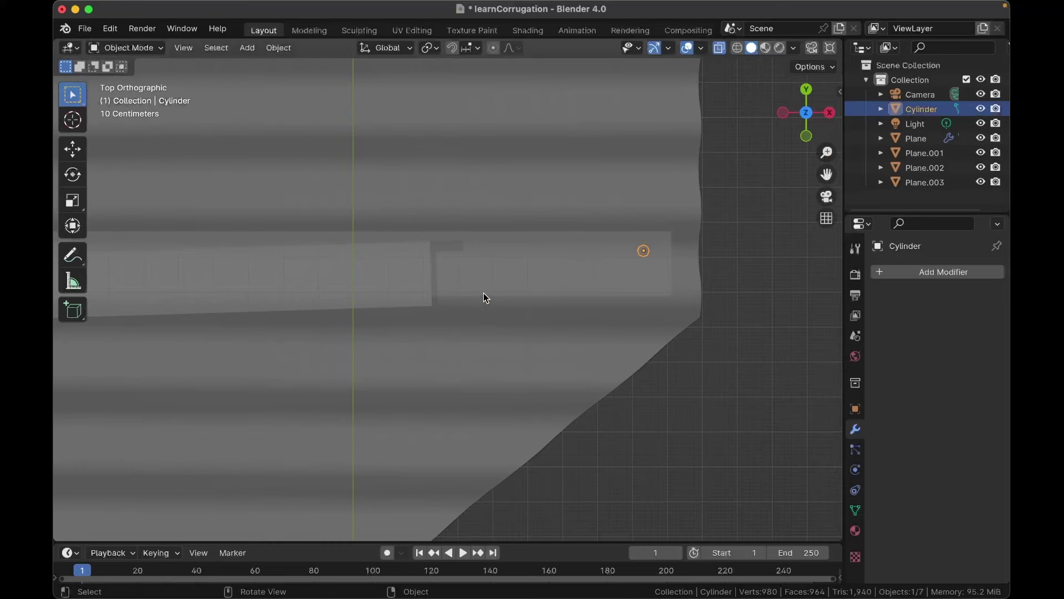
shift+scroll(595, 265, left, 2)
scroll(594, 266, down, 3)
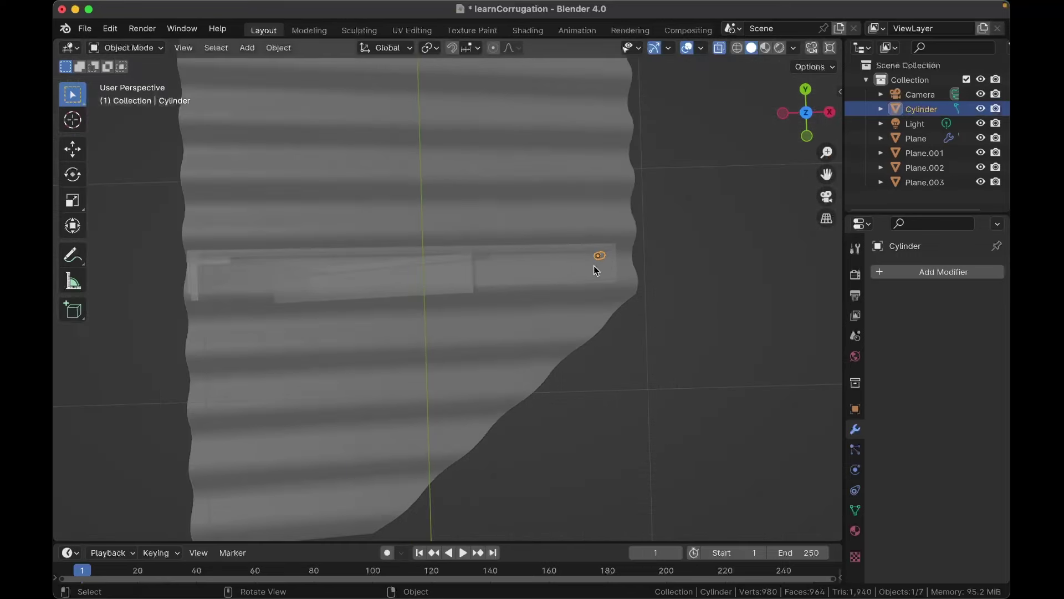
scroll(593, 265, down, 7)
scroll(593, 266, down, 4)
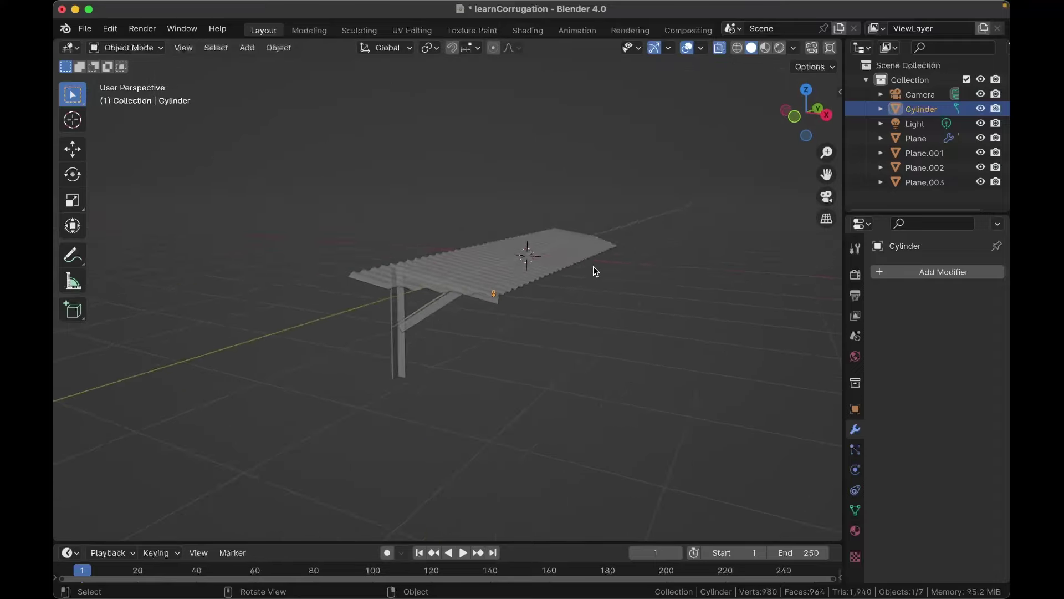
scroll(593, 266, down, 1)
key(KP_7)
scroll(593, 266, up, 4)
key(alt+z)
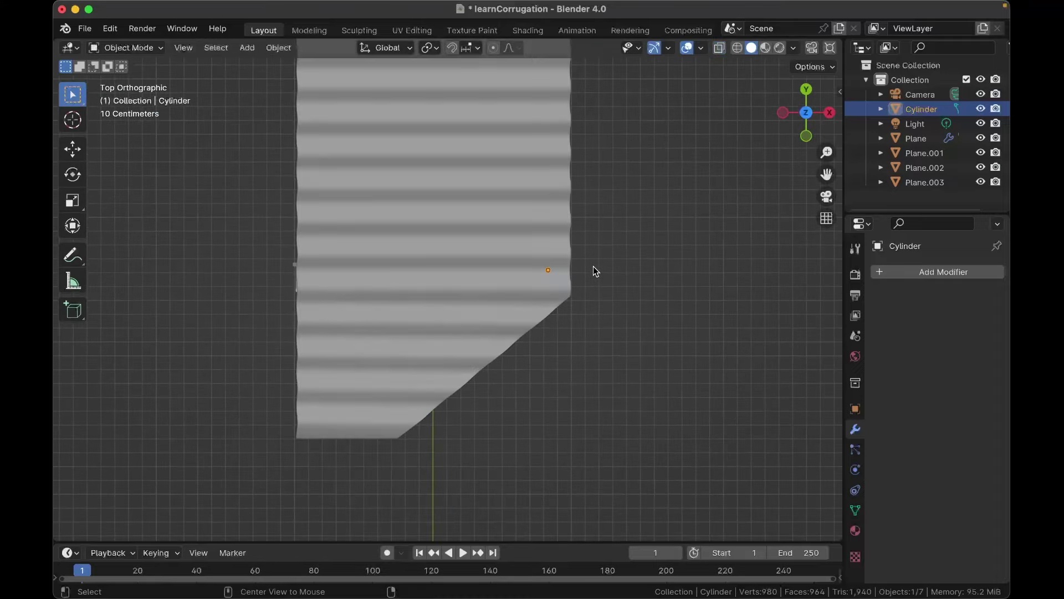
scroll(595, 271, up, 5)
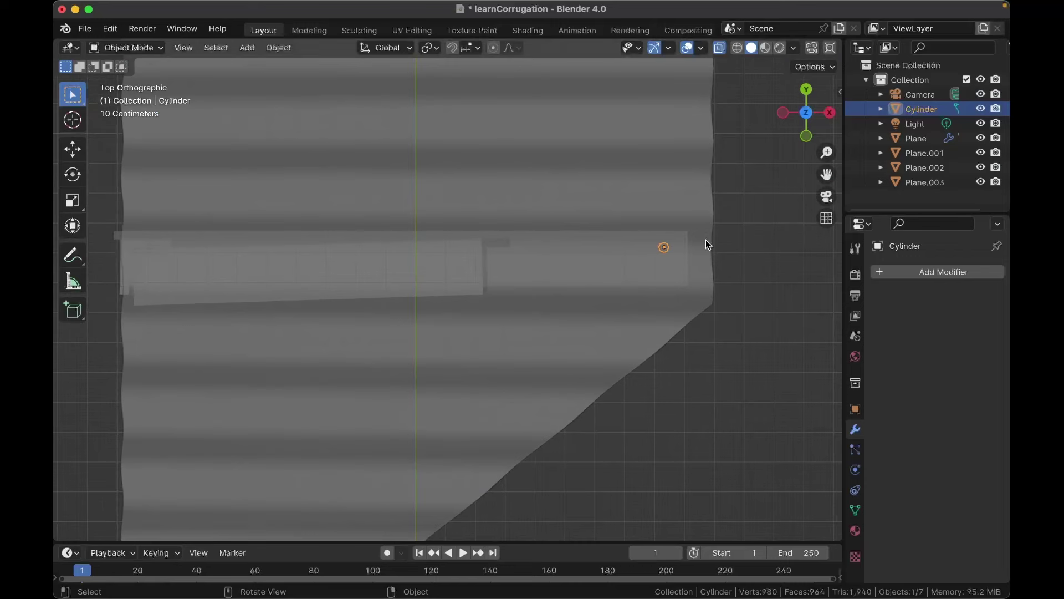
Step: Place three linked duplicates of the bolt along the beam toward negative X, about 0.54, 0.51 and 0.57 m apart
key(shift+d)
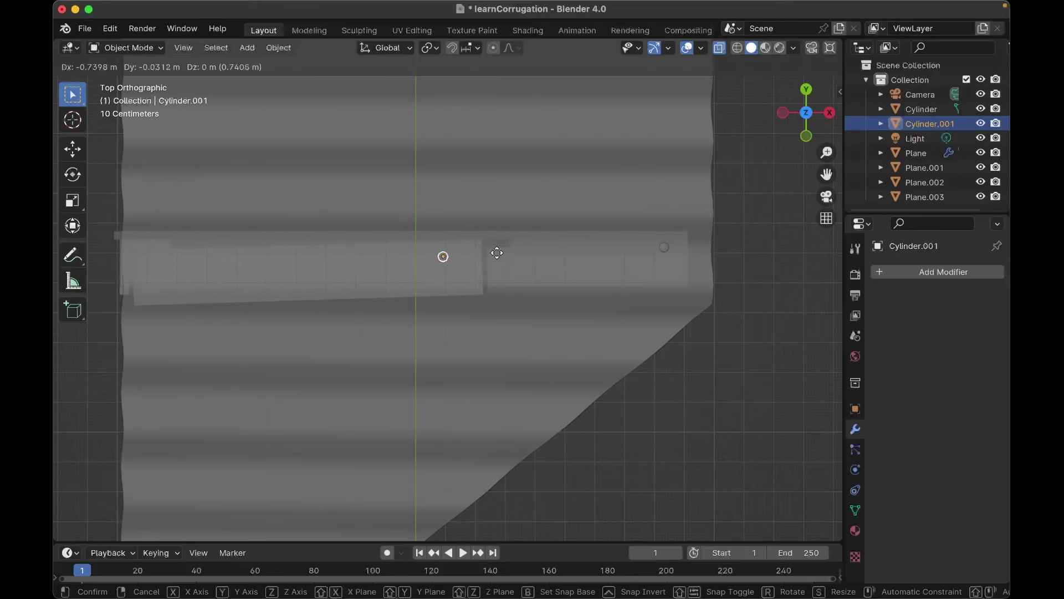
click(554, 246)
key(alt+d)
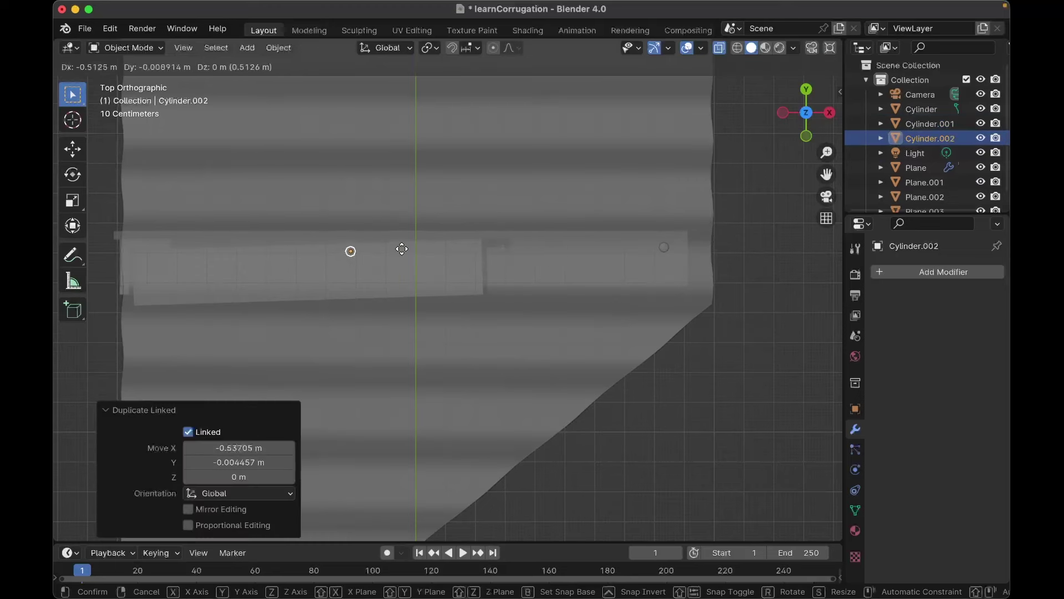
click(401, 249)
key(alt+d)
click(230, 251)
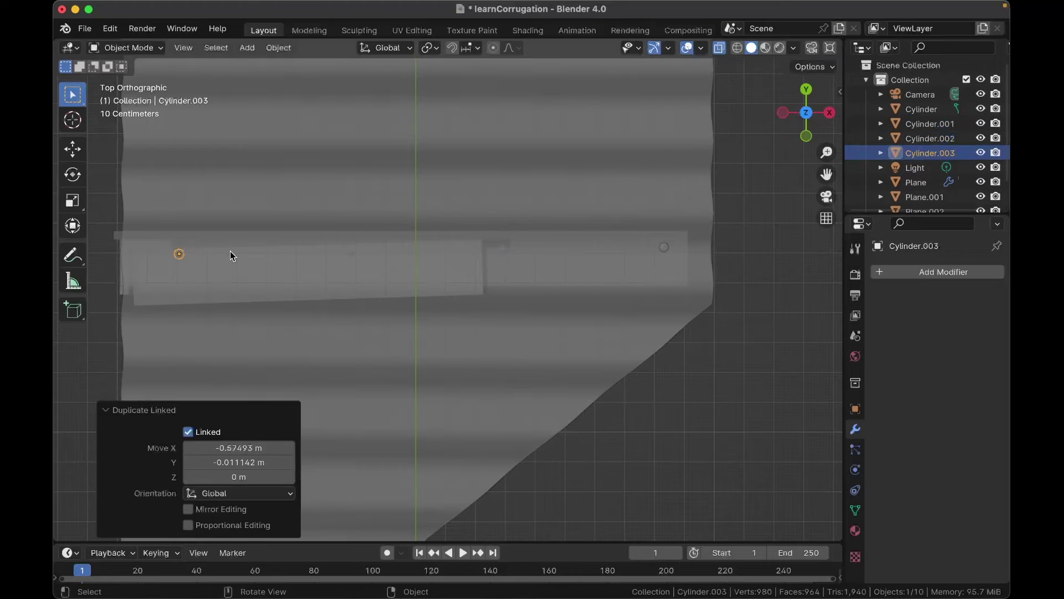
Step: Raise the bolt nearest the post about 0.25 m along Z so it passes through the beam's top flange
scroll(230, 251, down, 10)
scroll(230, 251, up, 5)
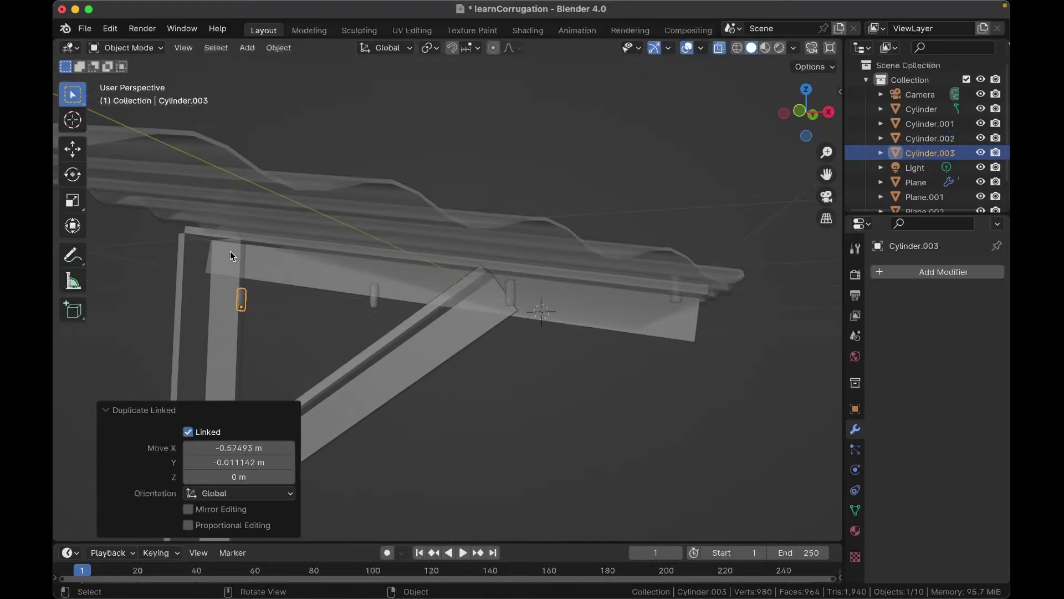
key(g)
key(z)
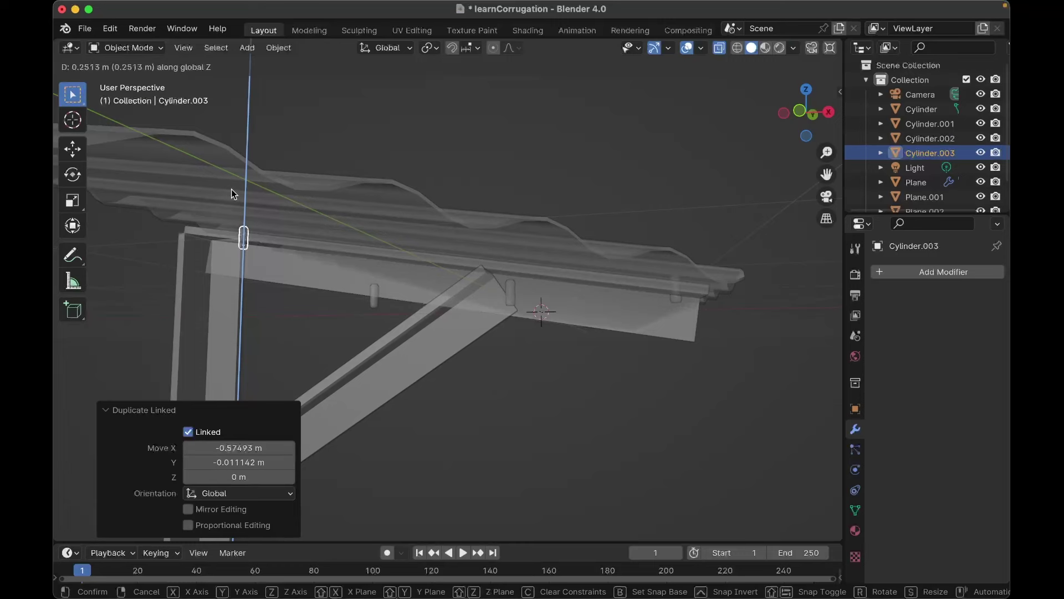
click(233, 193)
Step: Raise the two middle bolts along Z through the beam's top flange, by about 0.16 m and 0.09 m
click(374, 302)
key(g)
key(z)
click(370, 258)
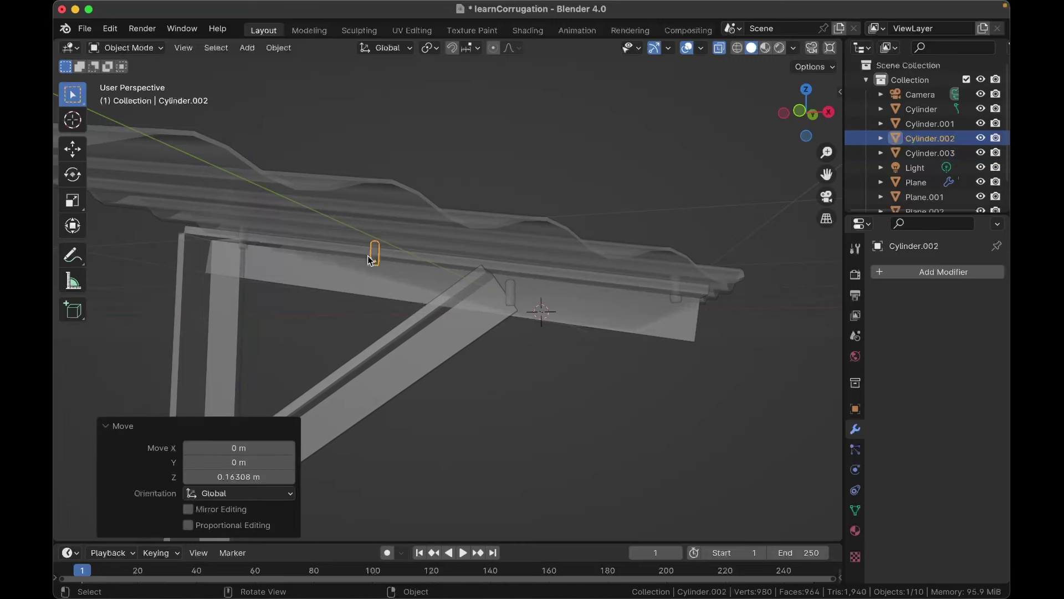
click(511, 296)
key(g)
key(z)
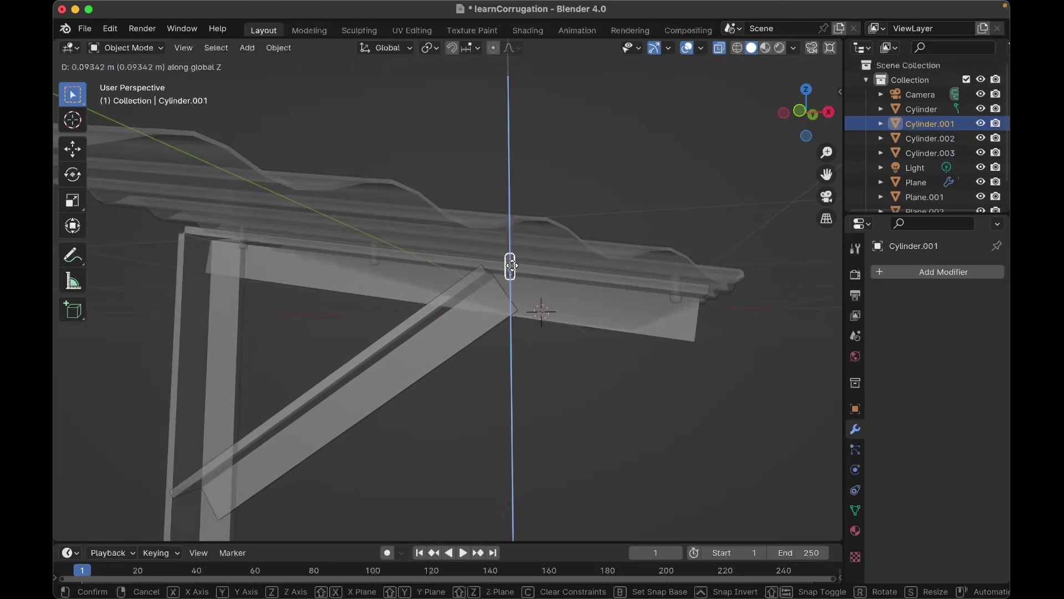
click(512, 266)
click(698, 204)
Step: Turn off see-through display and lower the second bolt from the roof's edge about 0.01 m along Z
scroll(699, 204, right, 8)
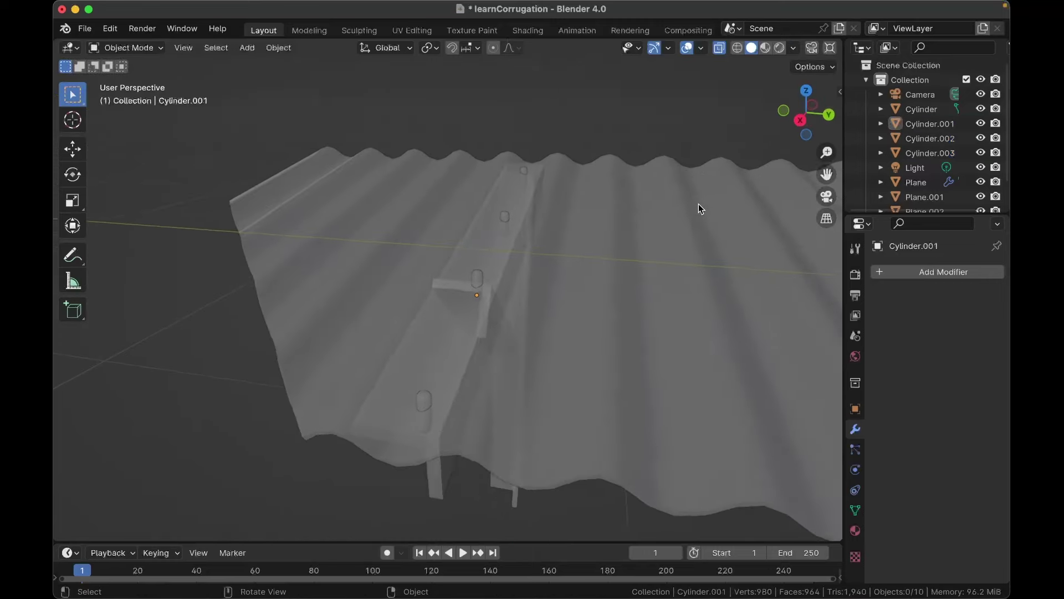
key(alt+z)
scroll(698, 204, left, 5)
click(501, 272)
key(g)
key(z)
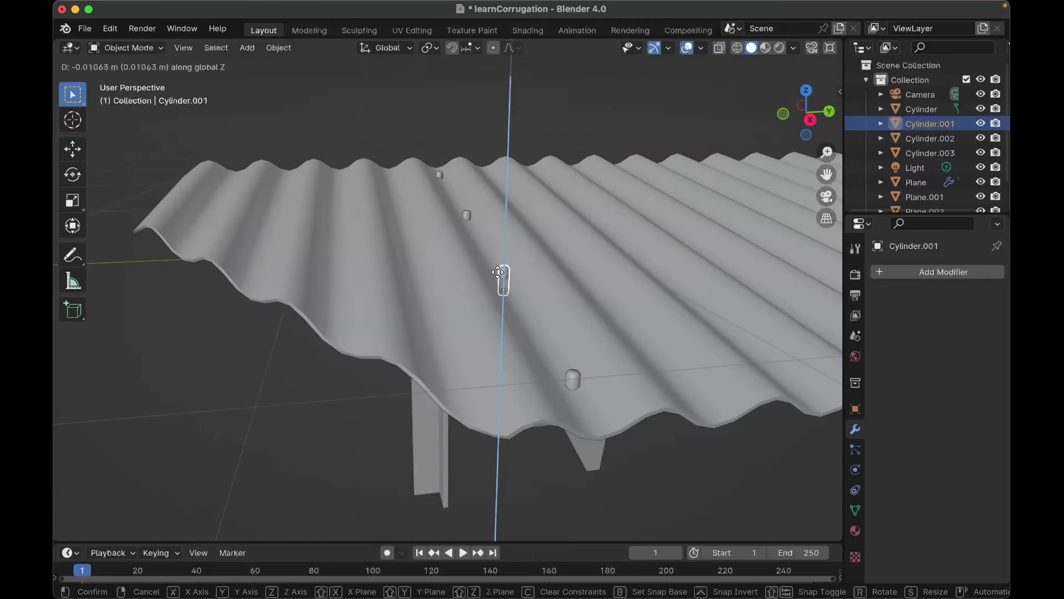
click(500, 275)
Step: Lower the third bolt about 0.005 m along Z and check the height of the bolt nearest the post
click(467, 219)
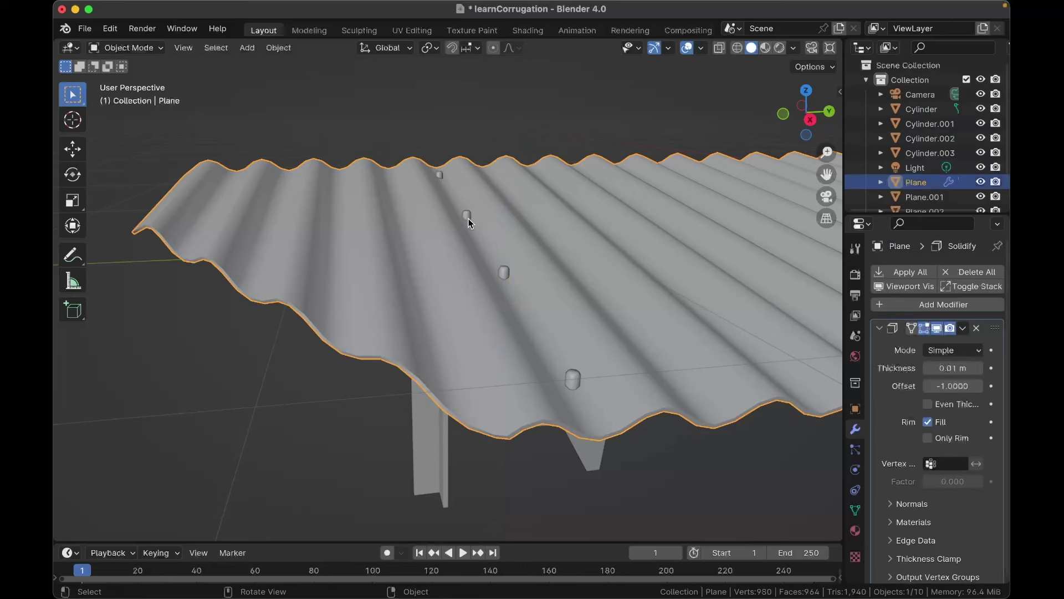
click(467, 218)
key(g)
key(z)
click(467, 217)
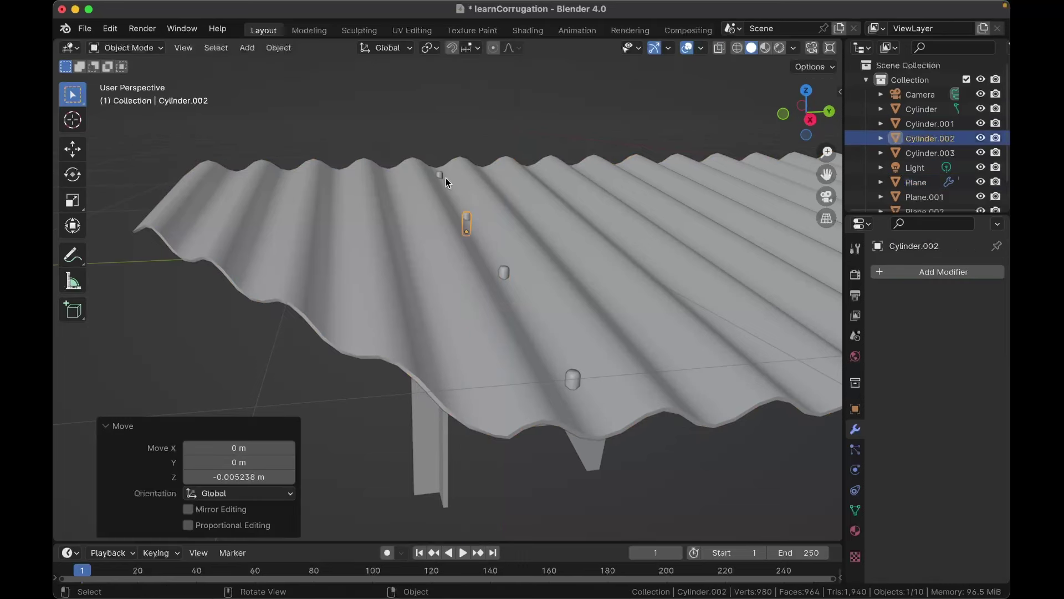
click(441, 176)
click(439, 173)
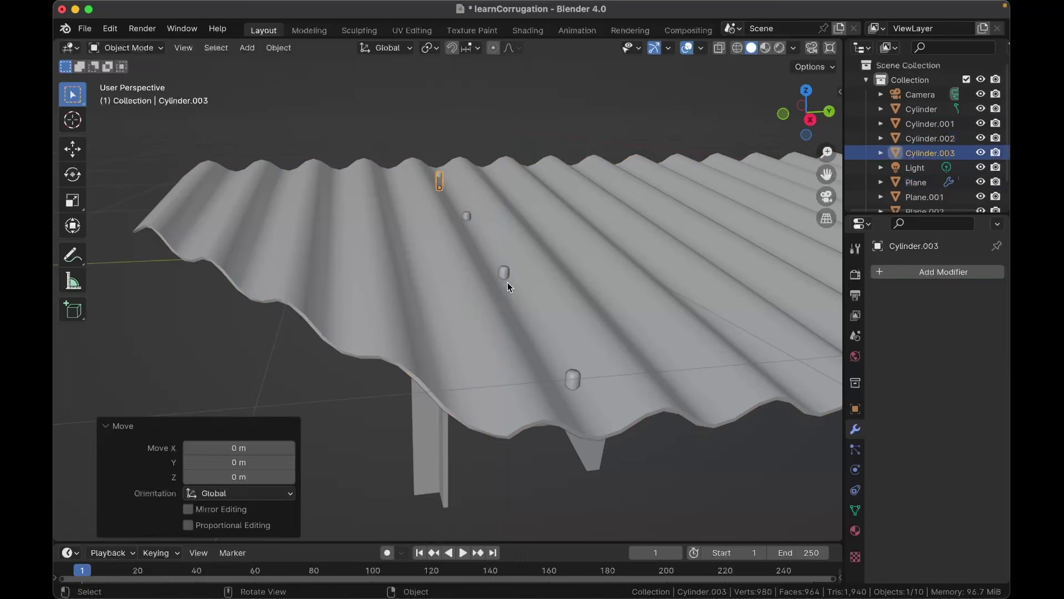
click(507, 279)
key(Tab)
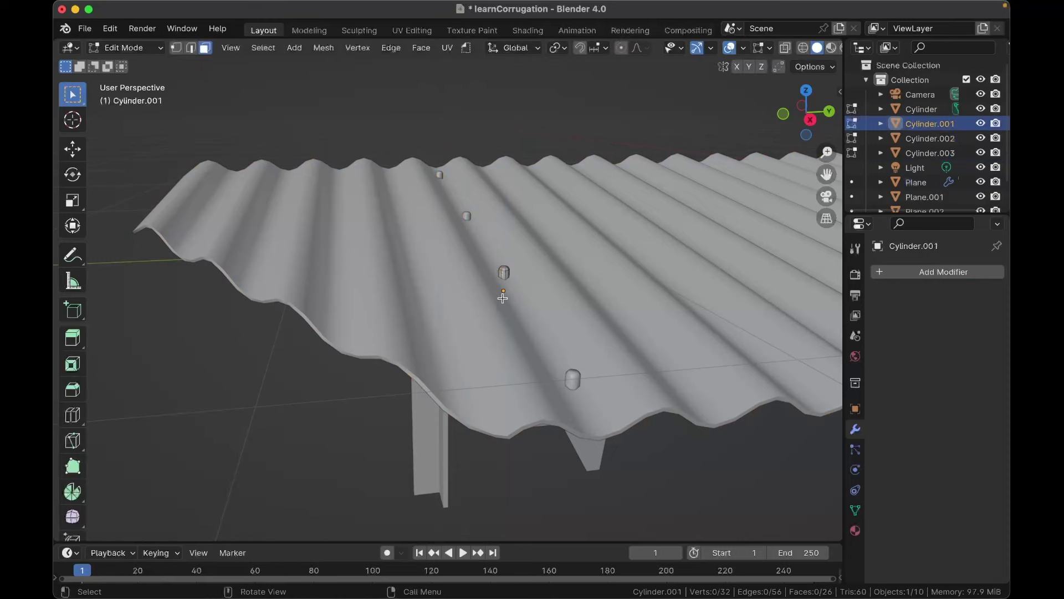
key(g)
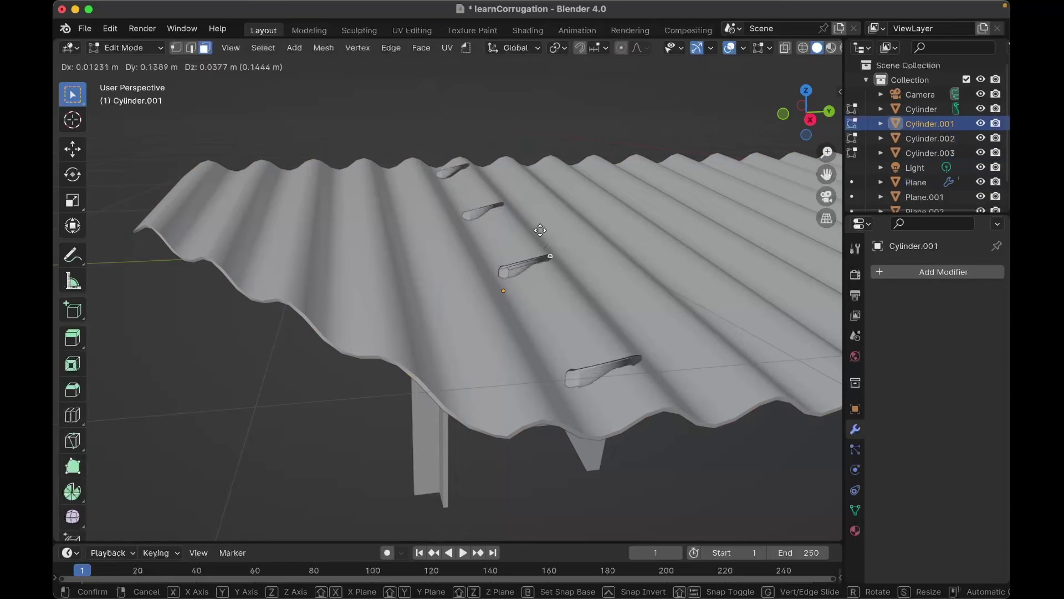
key(Escape)
key(Tab)
Step: Check the bolts from below the beam, deselect everything and save learnCorrugation.blend
scroll(503, 221, down, 5)
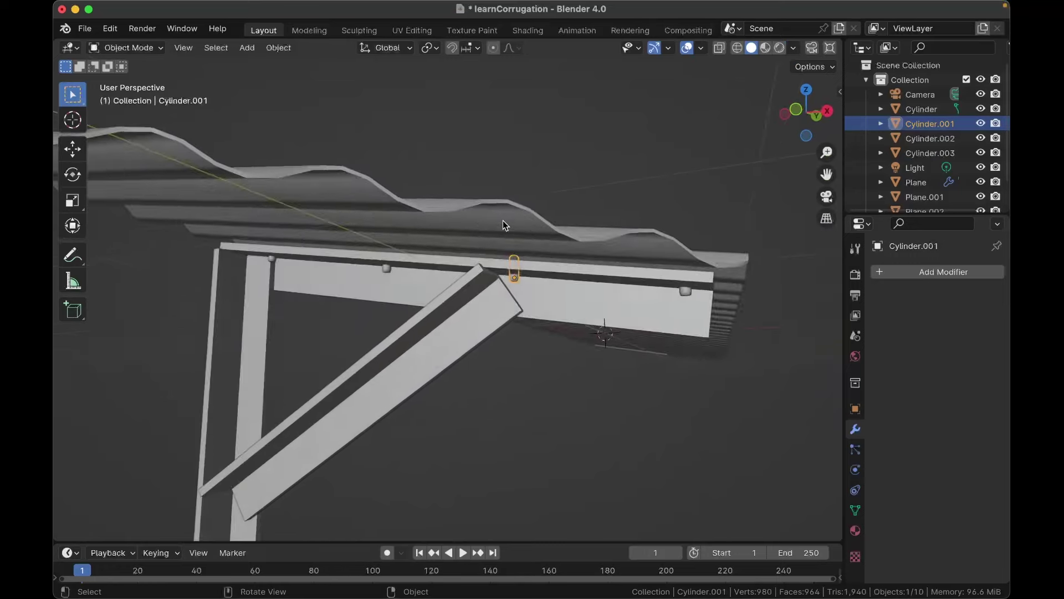
scroll(504, 220, down, 8)
click(747, 345)
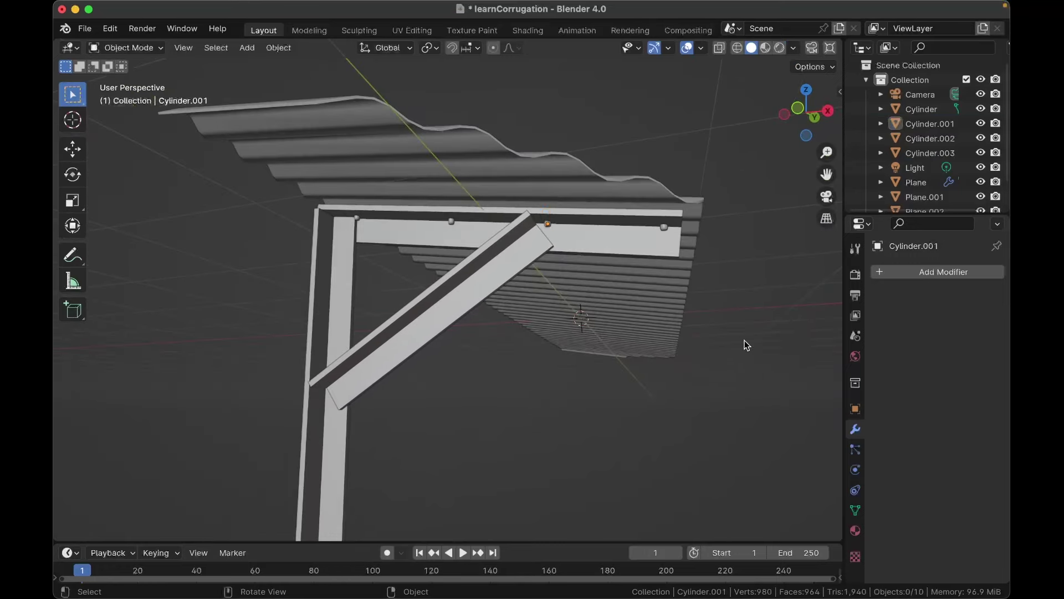
scroll(746, 345, right, 5)
scroll(686, 292, left, 3)
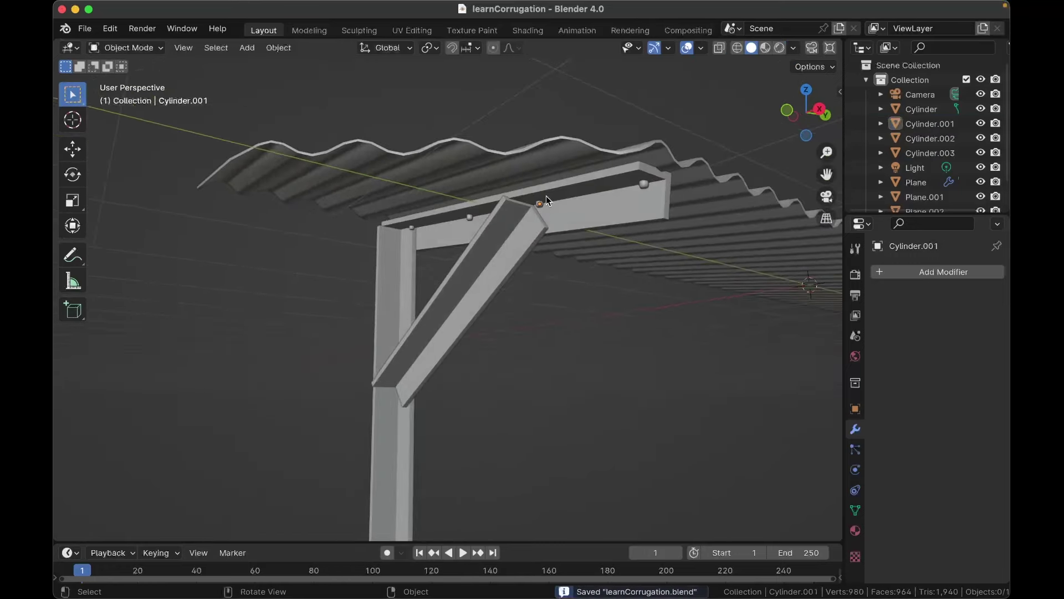
Step: Create a linked duplicate of the bolt beside the brace's upper end, moved about 0.13 m down along Z
scroll(585, 167, up, 3)
shift+scroll(608, 142, right, 5)
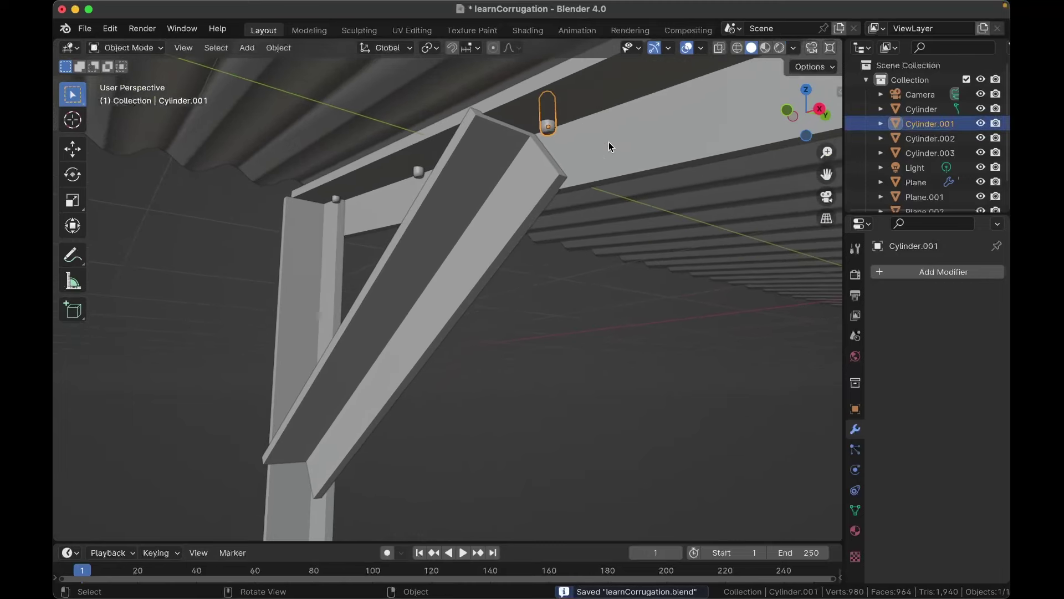
key(shift+d)
key(z)
click(598, 203)
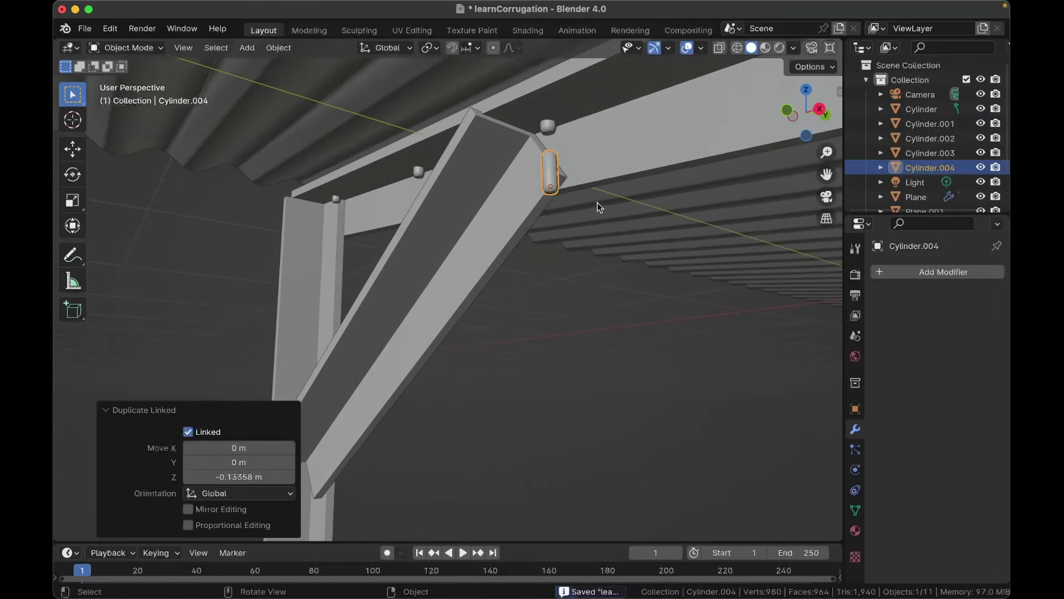
Step: Rotate the duplicated bolt 90° about the global X axis so it lies horizontally
scroll(598, 202, right, 4)
text(rx90)
key(Return)
scroll(597, 201, right, 4)
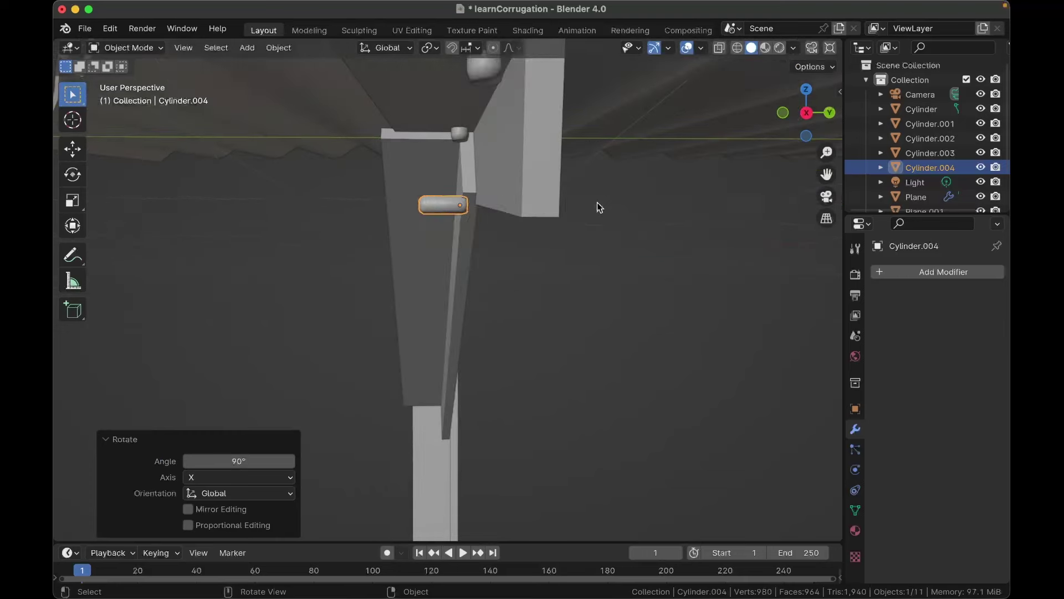
Step: Shift the horizontal bolt along Y toward the beam's web and raise it about 0.07 m along Z
key(g)
key(y)
key(z)
click(630, 168)
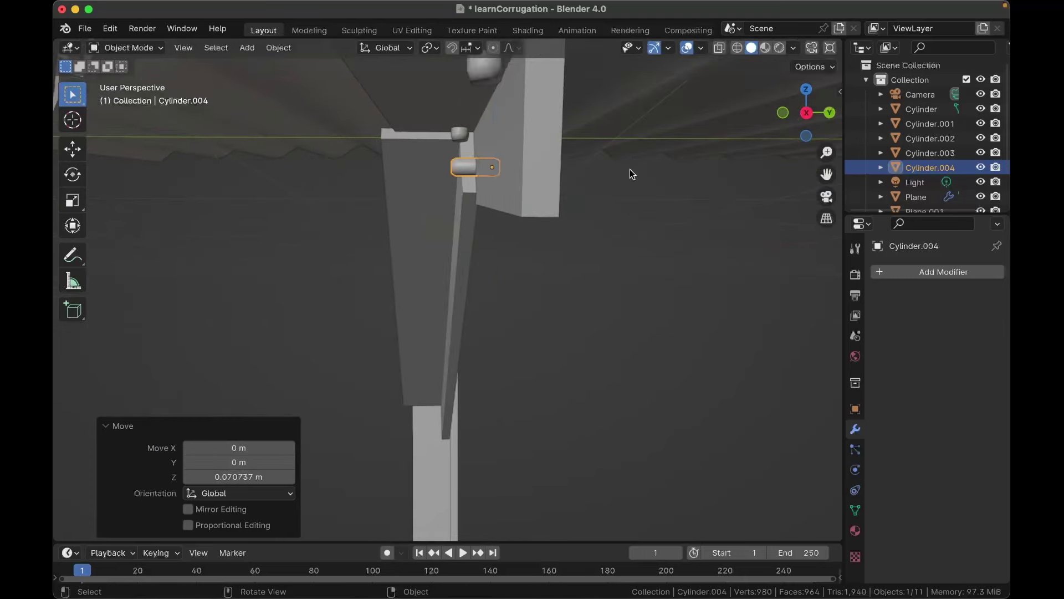
Step: Reposition the horizontal bolt, including along Y, so its head sits on the face of the brace's upper end
scroll(630, 169, left, 5)
key(g)
key(y)
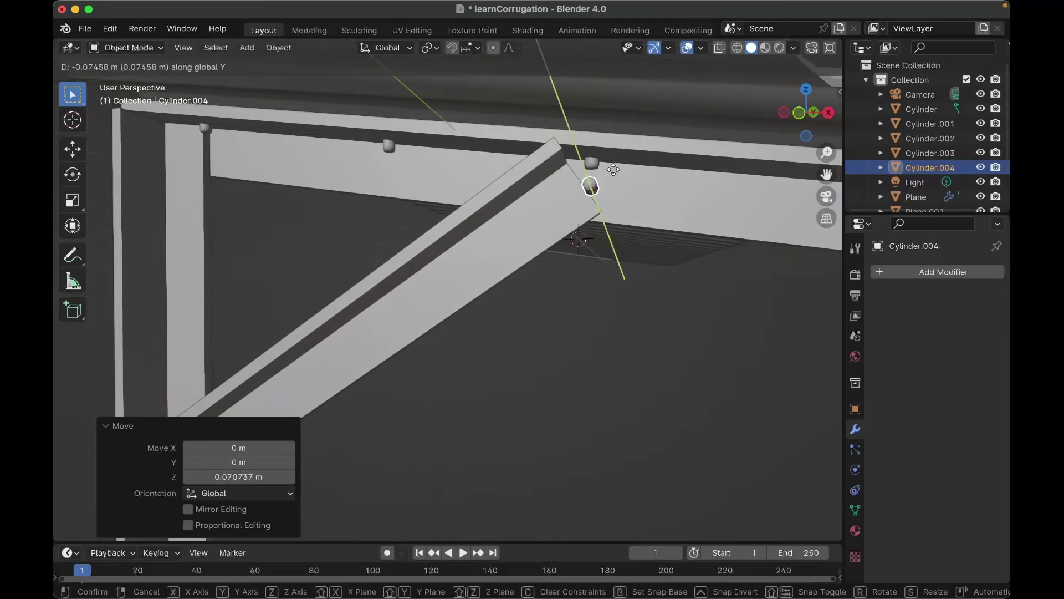
click(597, 170)
scroll(595, 170, left, 5)
click(596, 170)
scroll(595, 171, left, 5)
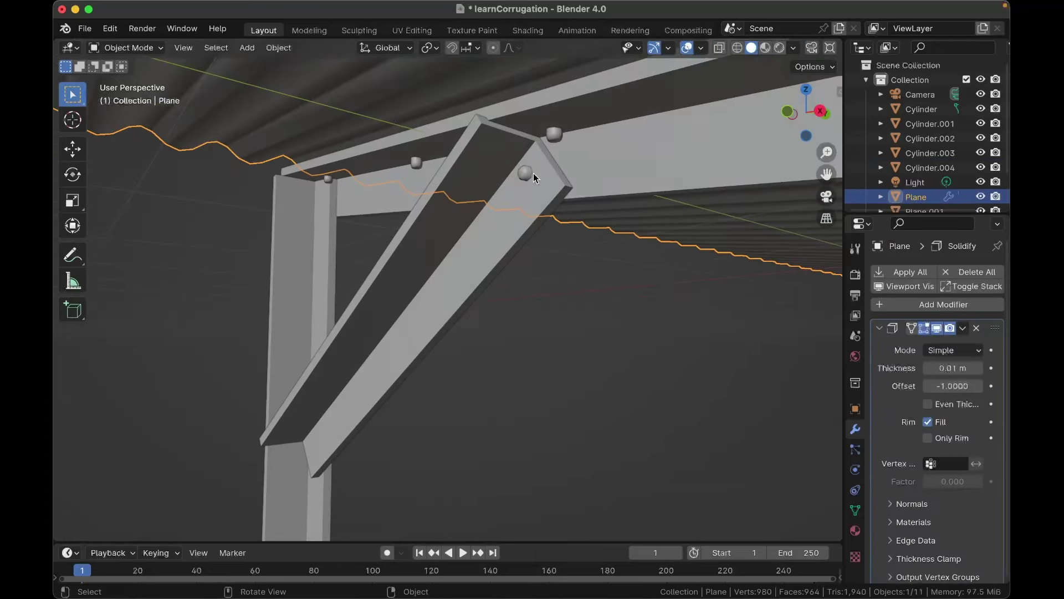
Step: Duplicate the brace bolt in front view to the brace's lower end, about -1.08 m in X and -0.73 m in Z
click(513, 166)
click(519, 170)
shift+scroll(520, 171, left, 3)
scroll(520, 170, down, 3)
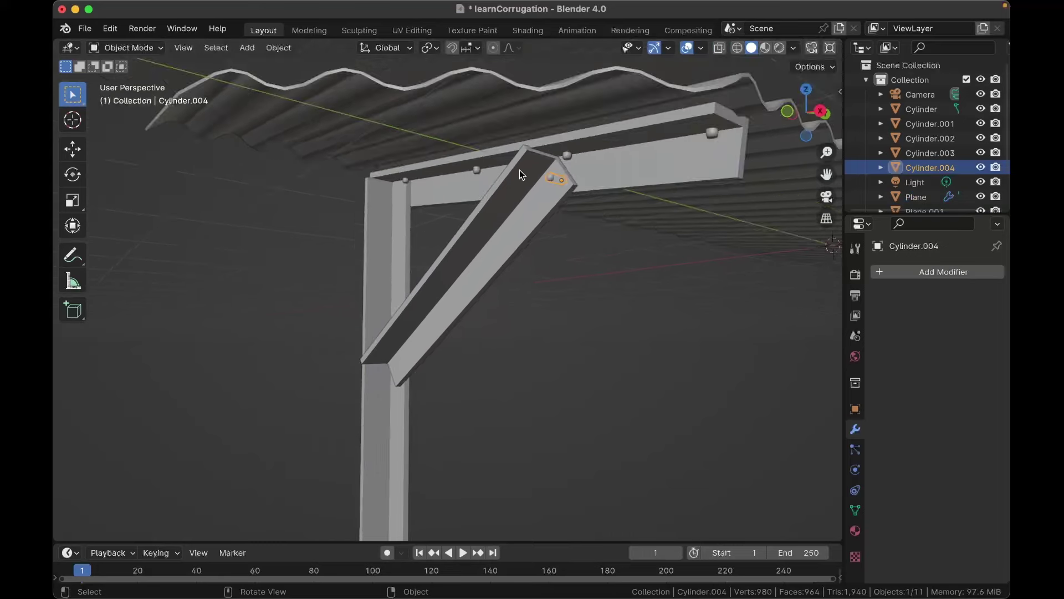
key(KP_3)
key(KP_1)
shift+scroll(520, 170, down, 5)
key(shift+d)
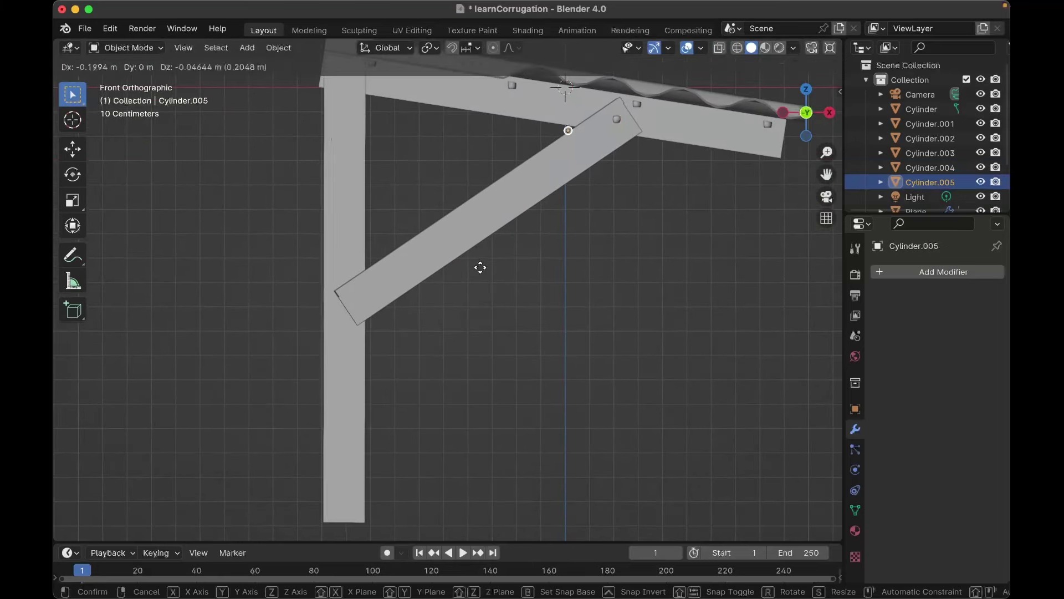
click(383, 360)
Step: Move the lower brace bolt about 0.03 m along negative Y so its head protrudes from the brace's face
scroll(384, 359, right, 5)
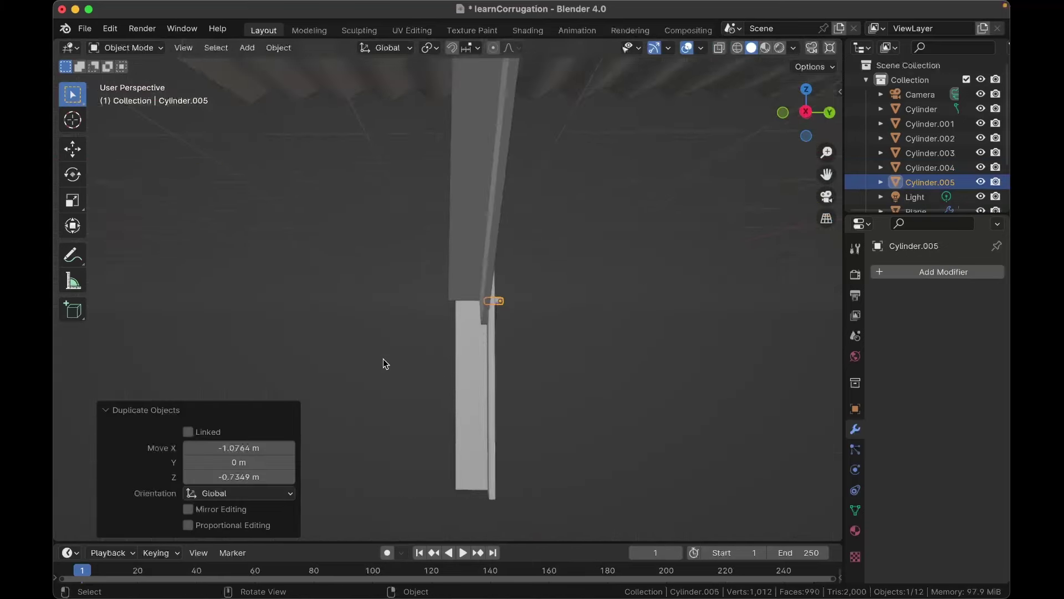
scroll(384, 359, up, 3)
shift+scroll(383, 359, right, 3)
key(g)
key(x)
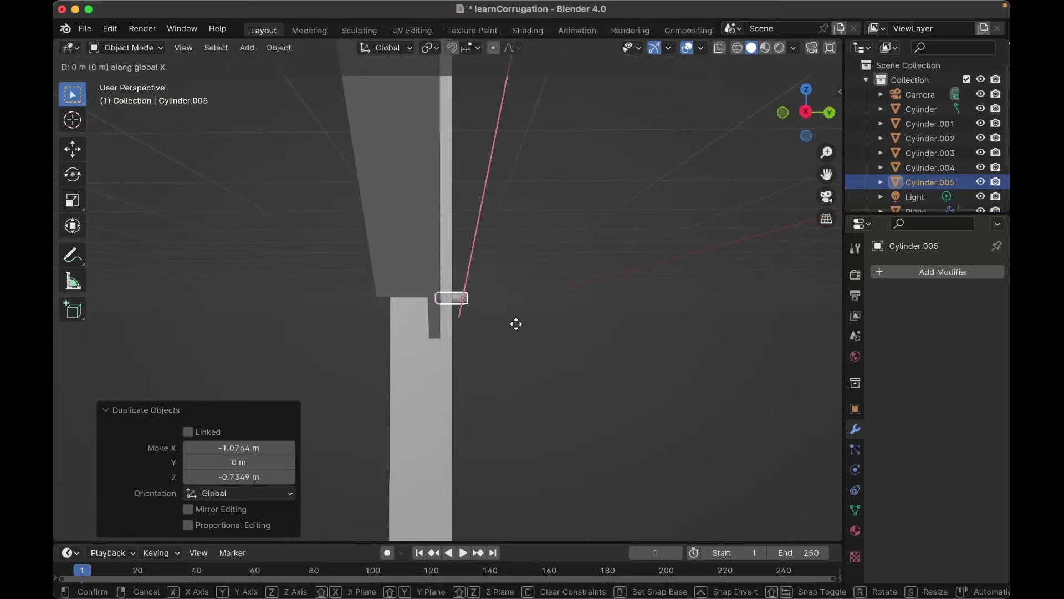
click(513, 324)
scroll(513, 324, left, 5)
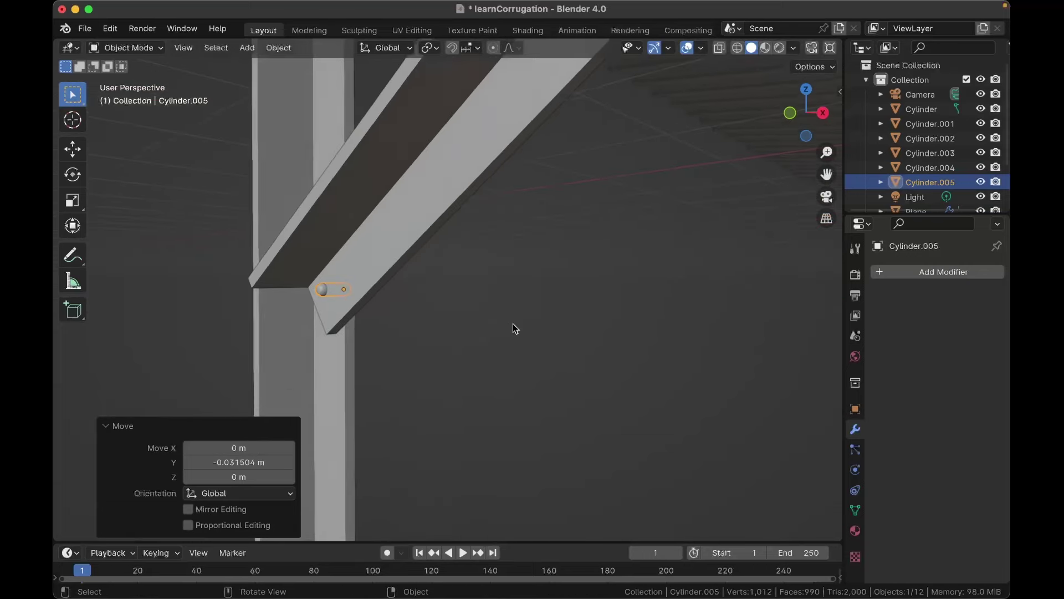
Step: Duplicate the upper brace bolt in front view to the top of the post, about -1.12 m in X and 0.20 m in Z
scroll(513, 324, down, 3)
key(KP_1)
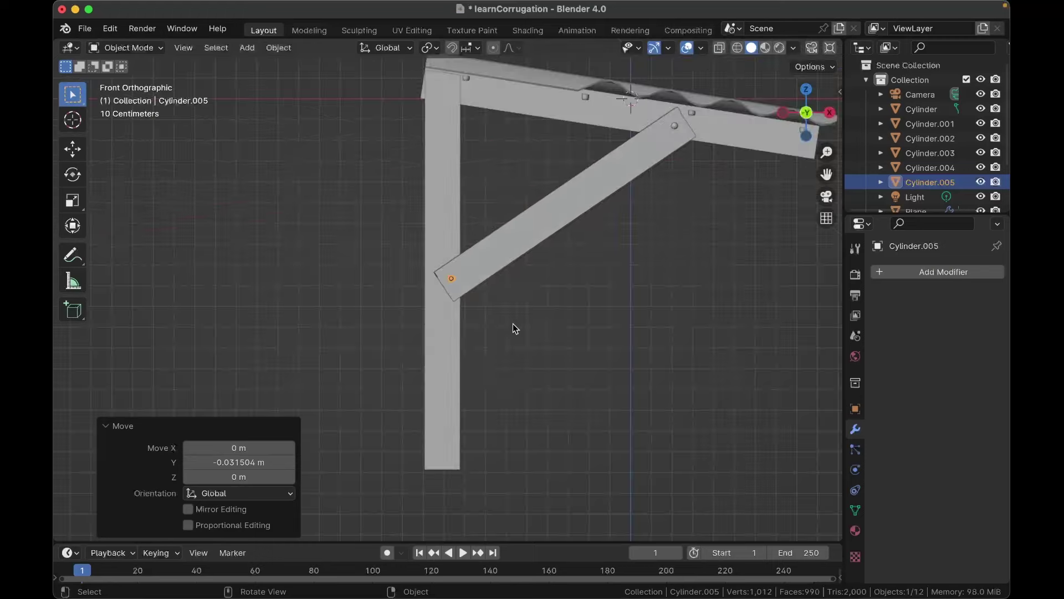
scroll(514, 324, down, 2)
scroll(514, 328, up, 2)
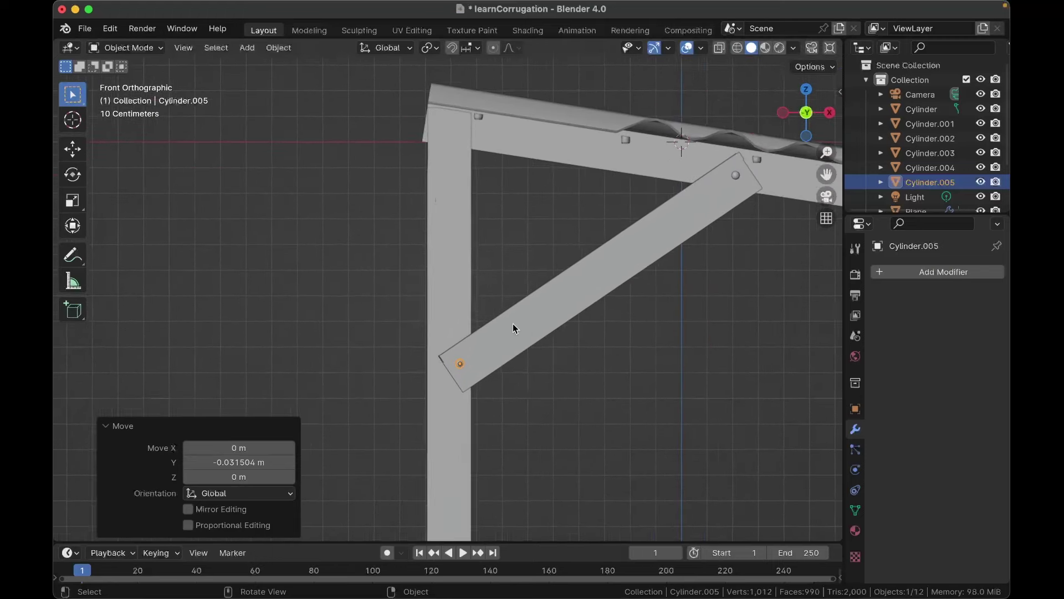
scroll(553, 137, up, 2)
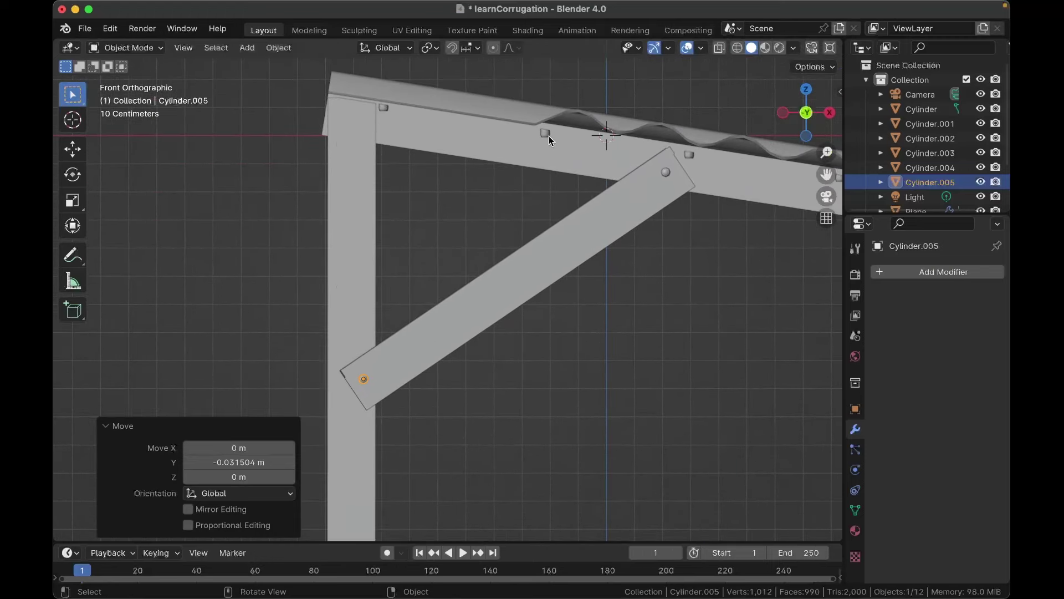
click(669, 177)
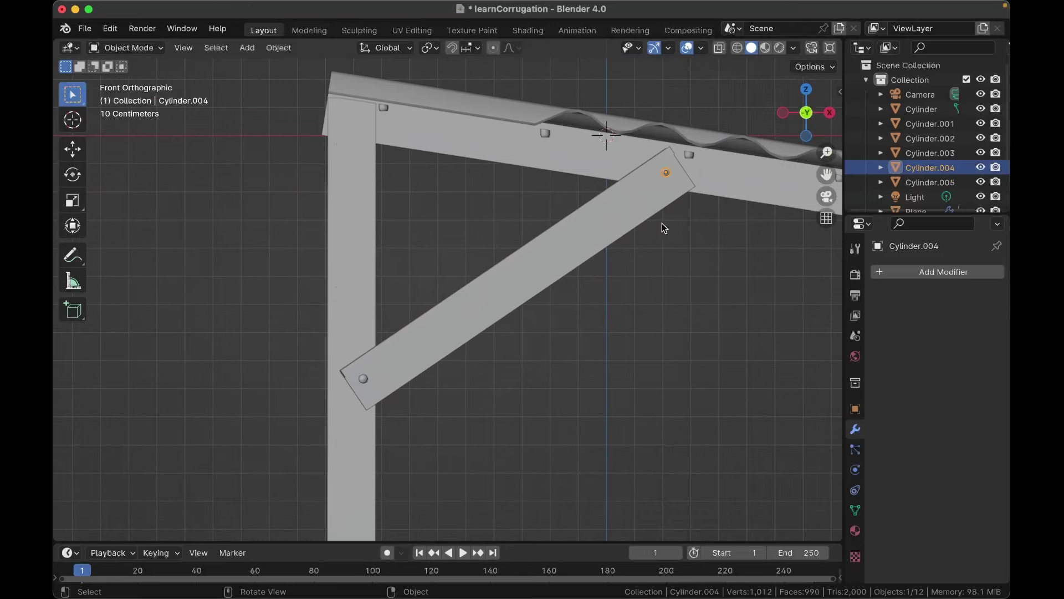
key(shift+d)
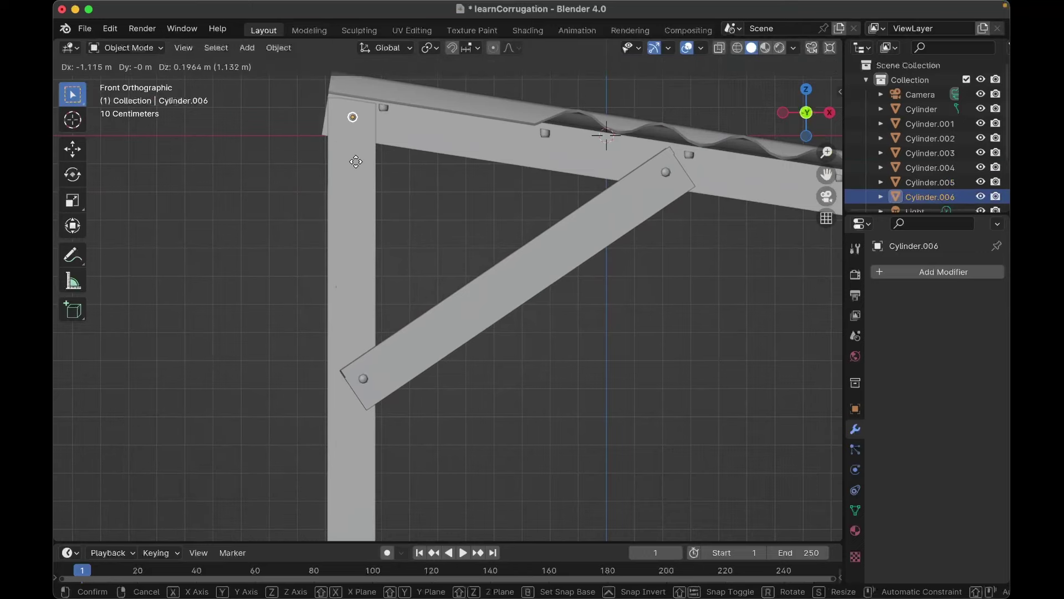
click(355, 161)
Step: Examine from several angles how the duplicated bolt sits in the top of the post
scroll(354, 159, down, 6)
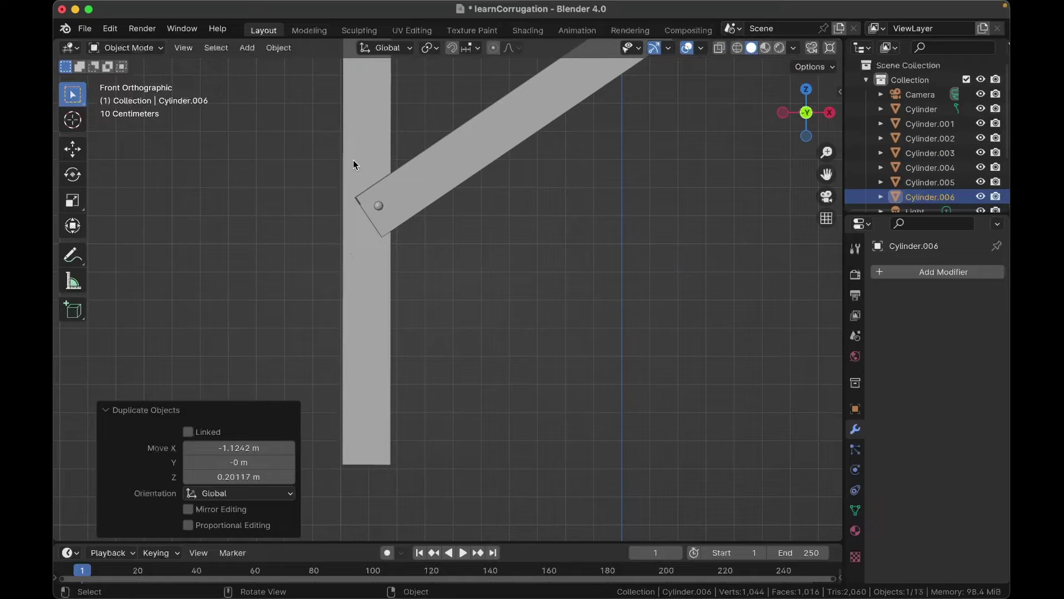
scroll(354, 161, down, 3)
scroll(473, 111, down, 5)
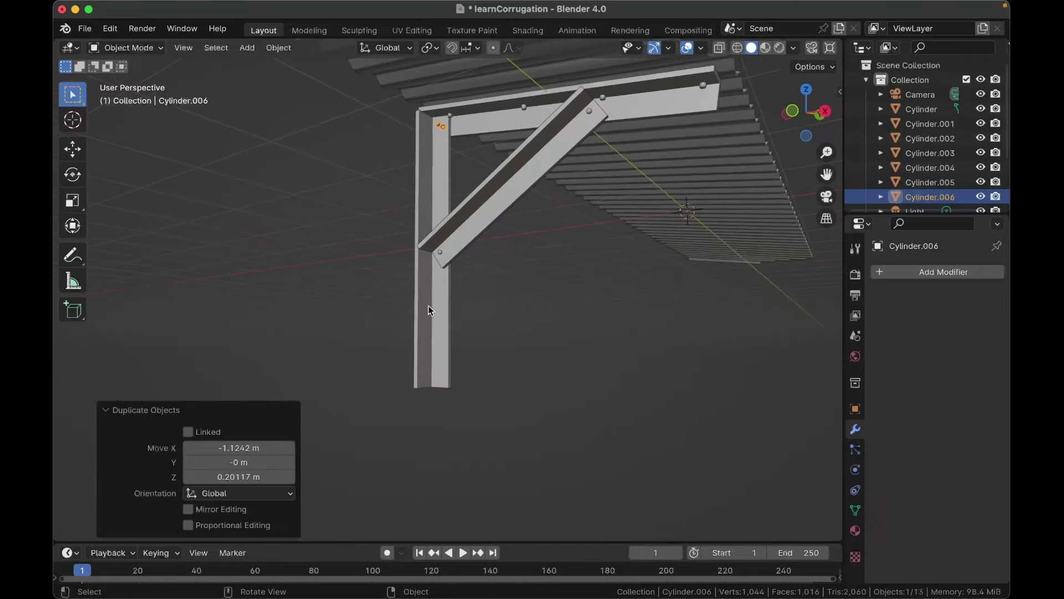
scroll(428, 305, up, 3)
shift+scroll(428, 305, up, 3)
scroll(428, 305, right, 8)
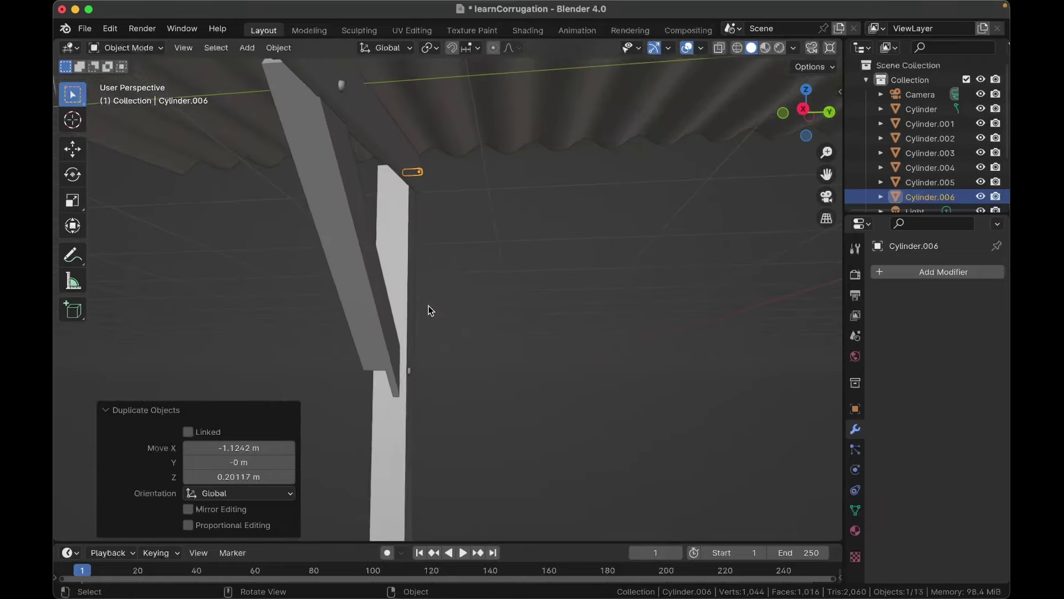
scroll(428, 305, right, 4)
scroll(428, 305, left, 10)
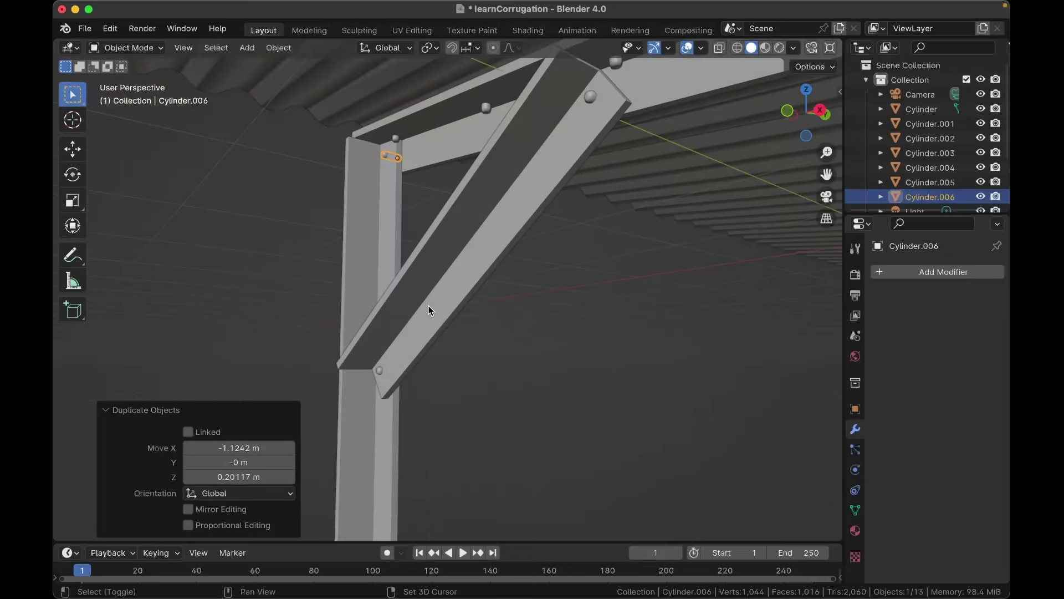
shift+scroll(428, 305, down, 3)
scroll(428, 305, left, 3)
scroll(428, 304, right, 5)
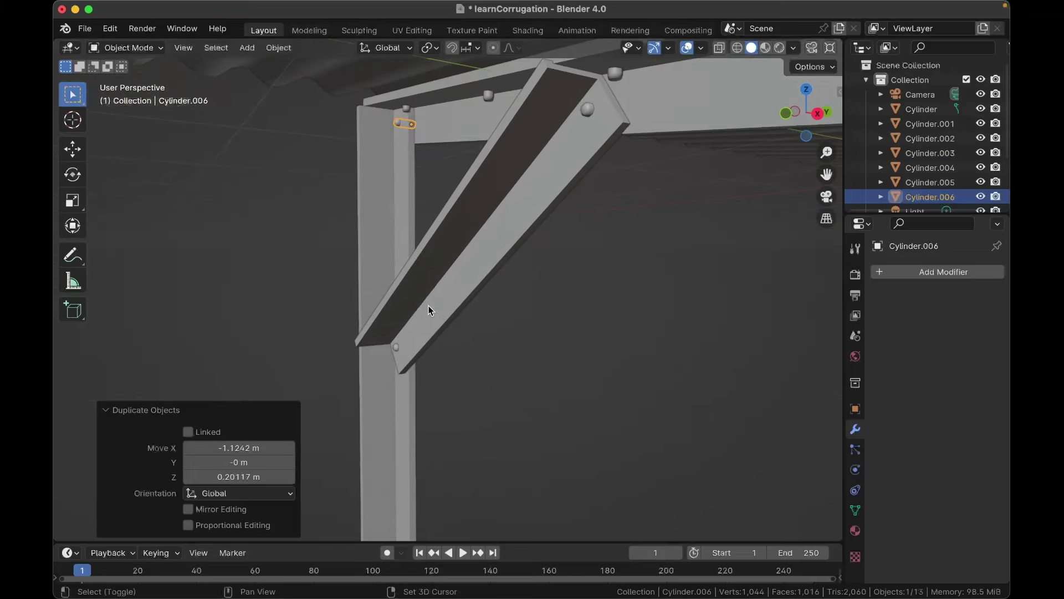
key(shift+d)
key(x)
click(420, 384)
key(r)
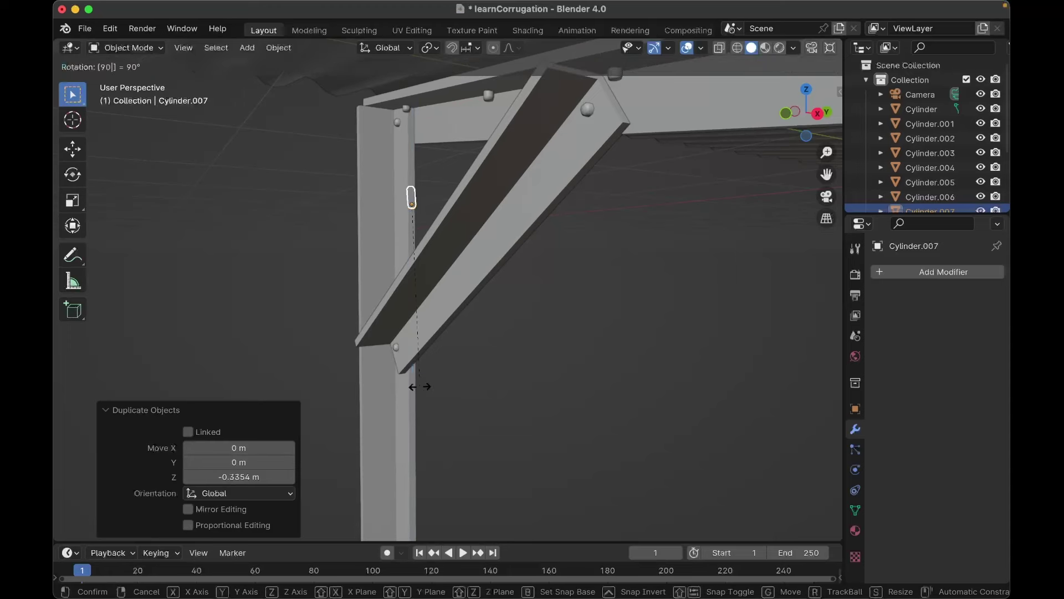
key(Return)
key(g)
key(y)
click(390, 399)
scroll(390, 399, left, 5)
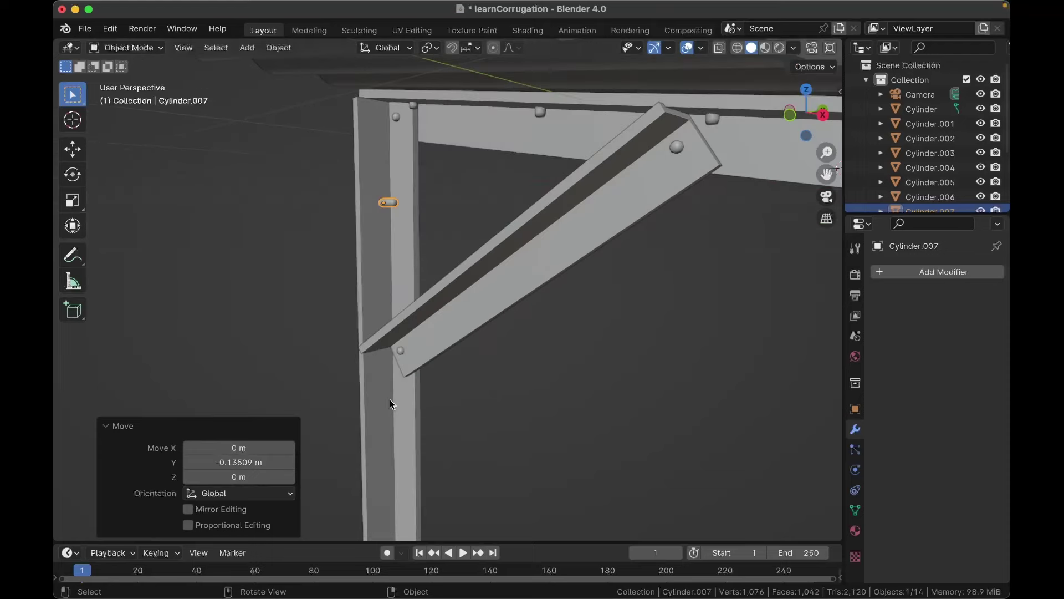
key(x)
click(390, 396)
click(532, 132)
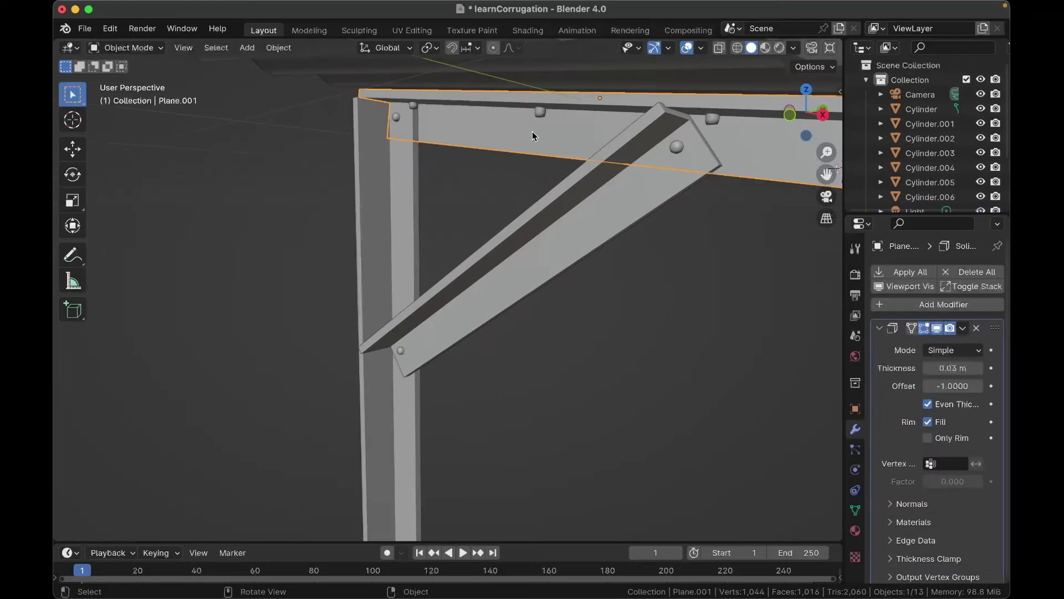
Step: Make a linked duplicate of the lower brace bolt about -0.13 m along Y and rotate it 90° about Z
click(399, 347)
scroll(434, 354, up, 3)
key(shift+d)
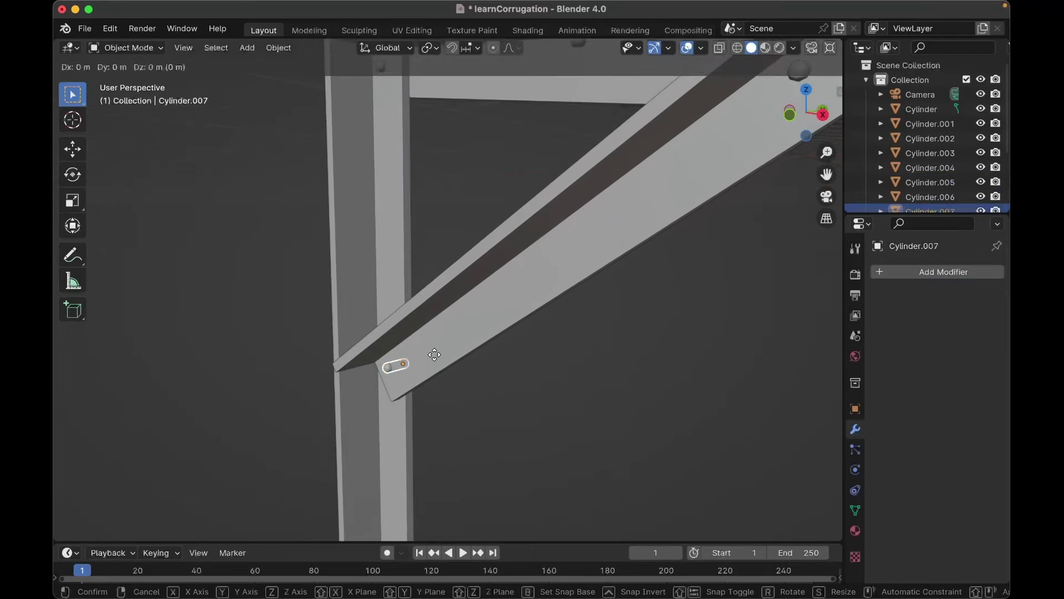
click(406, 374)
key(r)
key(z)
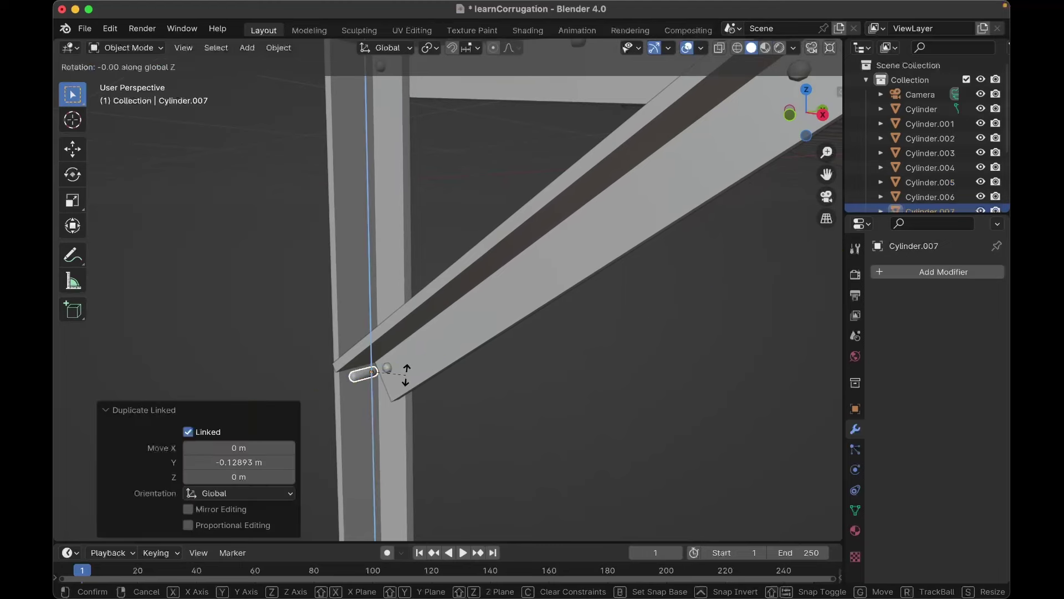
key(Return)
Step: Raise the rotated bolt about 0.71 m along Z, up to the upper part of the post
key(g)
key(z)
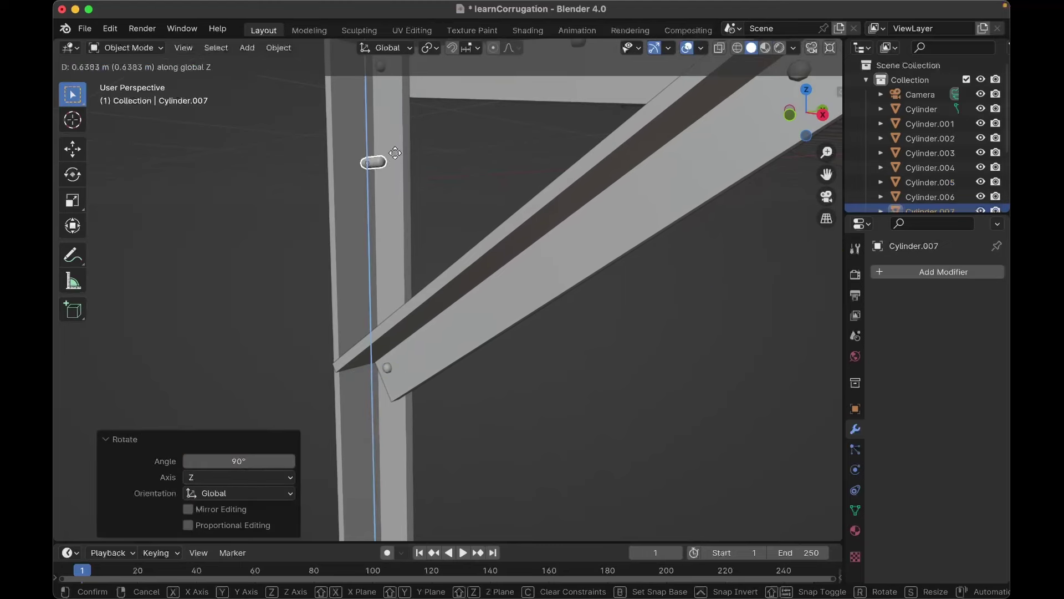
click(375, 138)
middle_drag(374, 138, 396, 139)
shift+scroll(395, 138, up, 4)
scroll(396, 138, left, 2)
Step: Move the rotated bolt through the post's rear flange, about -0.14 m and a further -0.014 m along X
key(g)
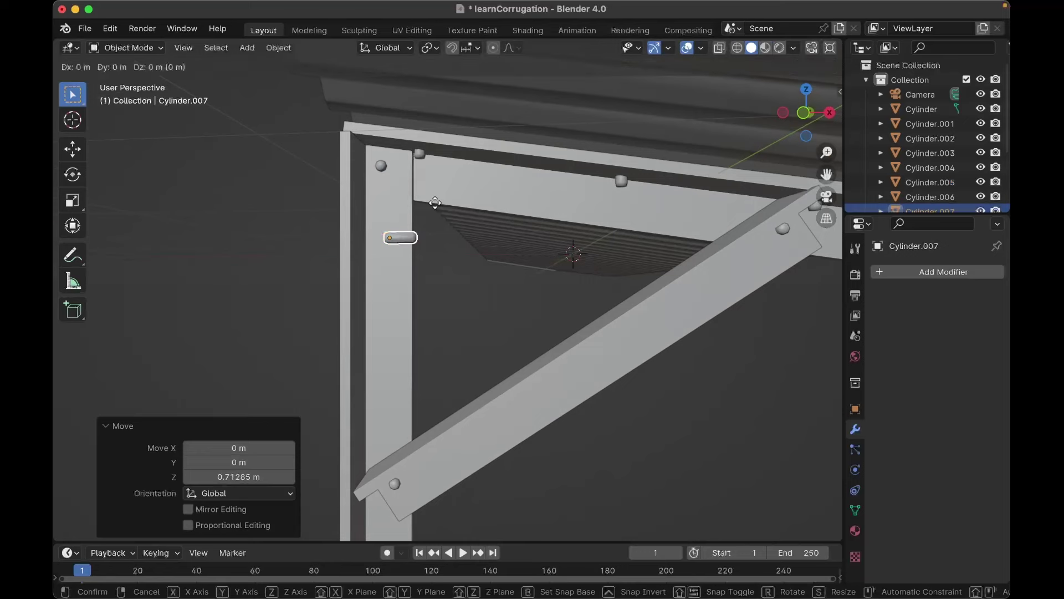
click(384, 212)
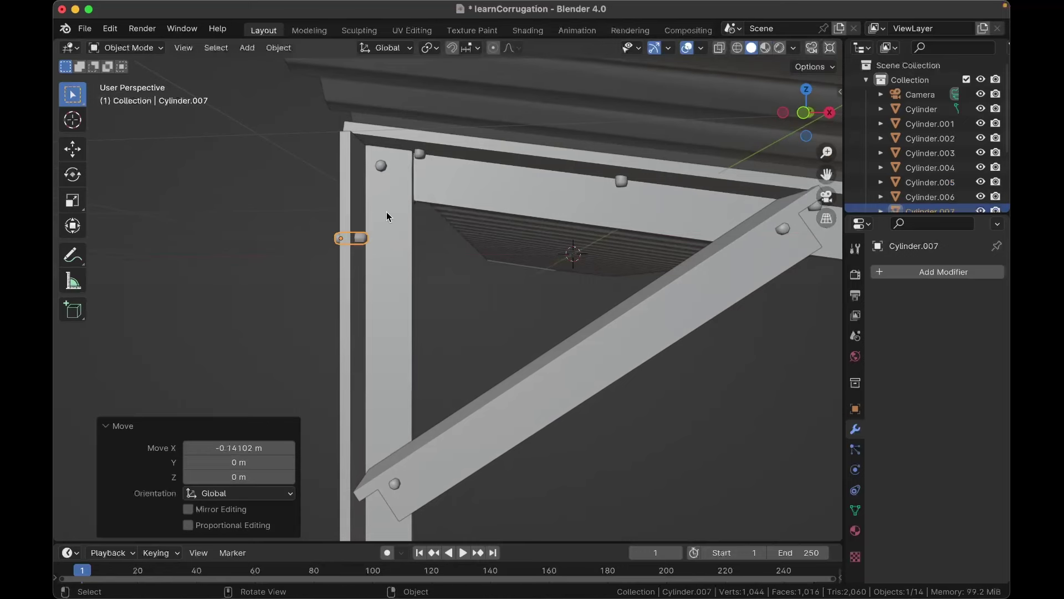
scroll(387, 212, down, 5)
key(g)
key(x)
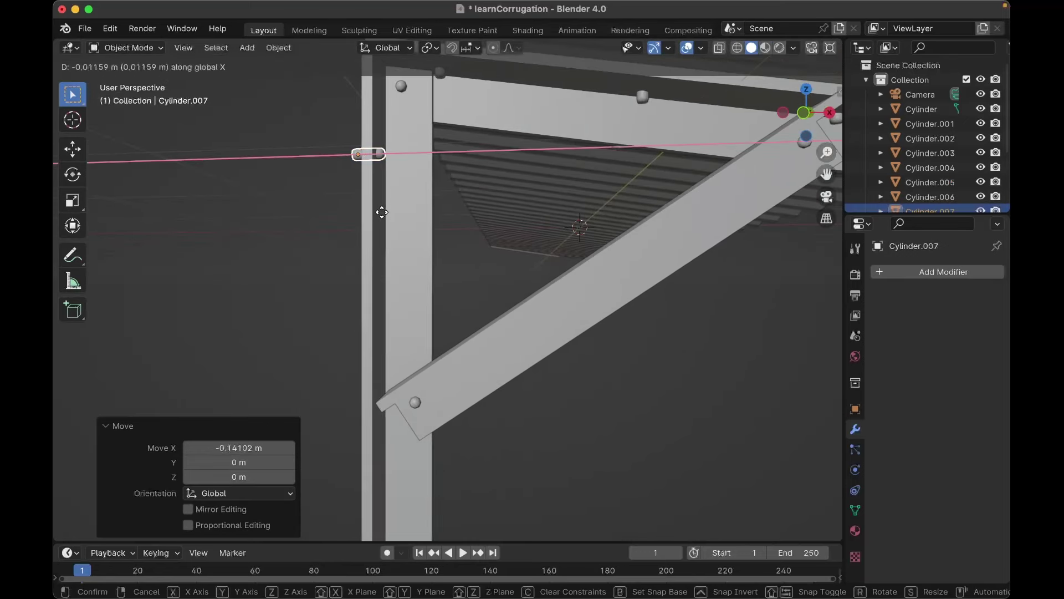
click(381, 212)
Step: Make a linked duplicate of the rear flange bolt about 0.37 m lower along Z
scroll(381, 212, down, 4)
key(shift+d)
key(z)
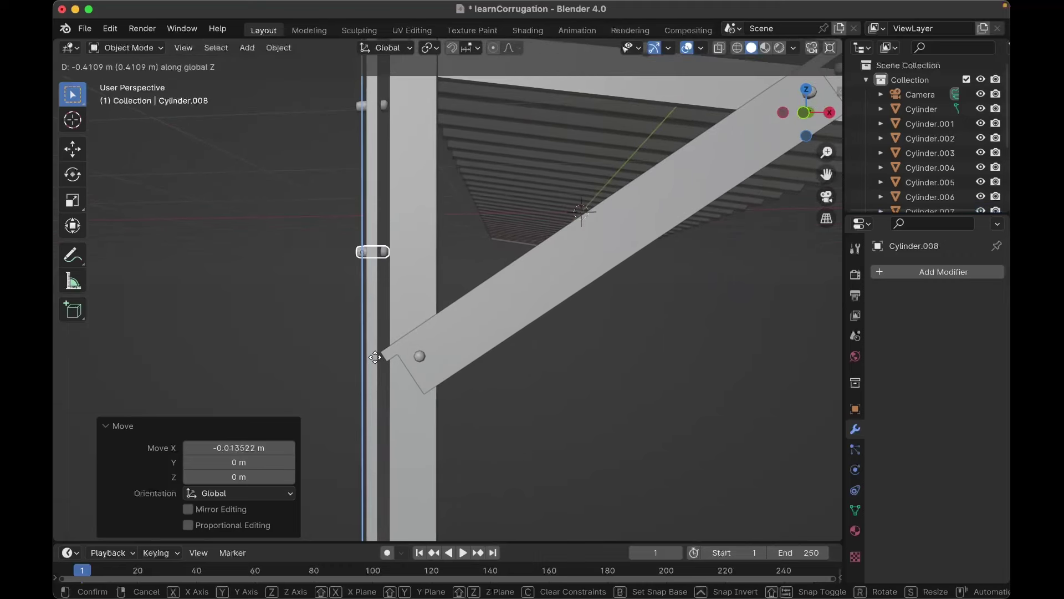
click(378, 347)
scroll(374, 345, down, 4)
scroll(375, 345, up, 4)
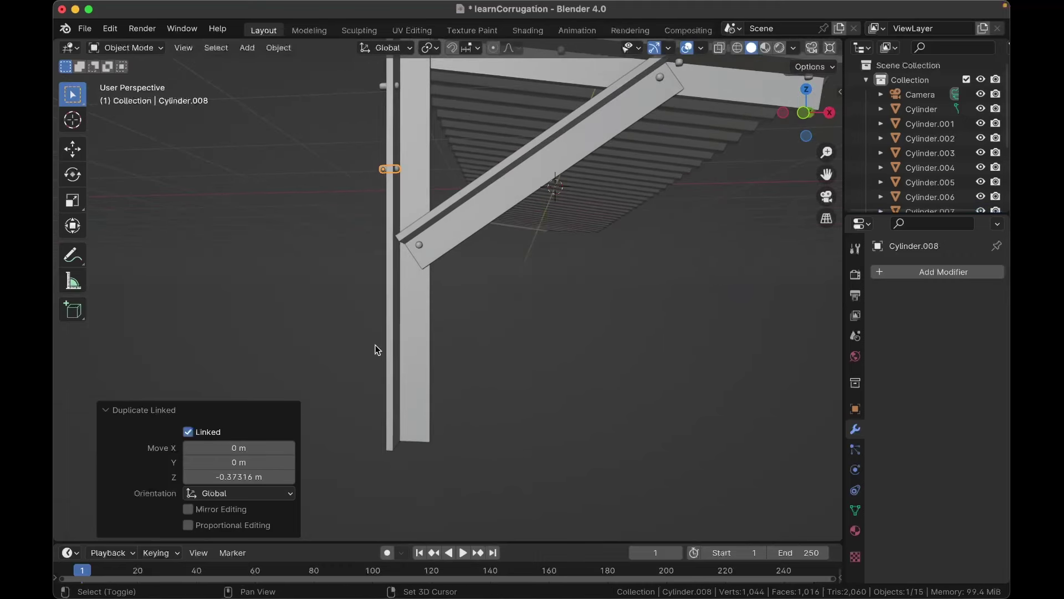
Step: Repeat the linked bolt duplication three more times down the post's rear flange at the same -0.37 m Z spacing
scroll(410, 255, up, 3)
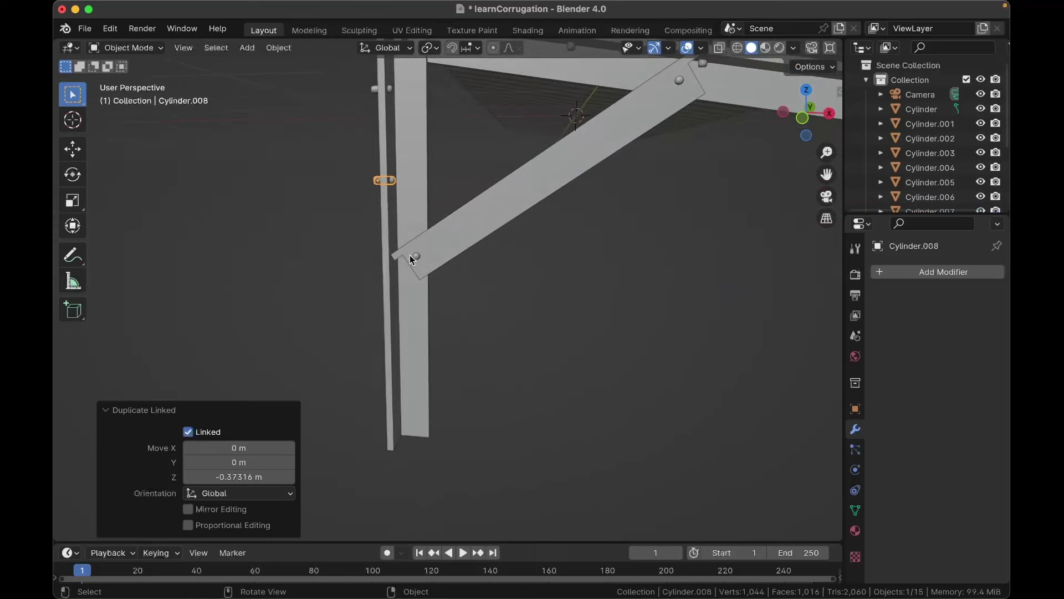
shift+scroll(411, 259, up, 5)
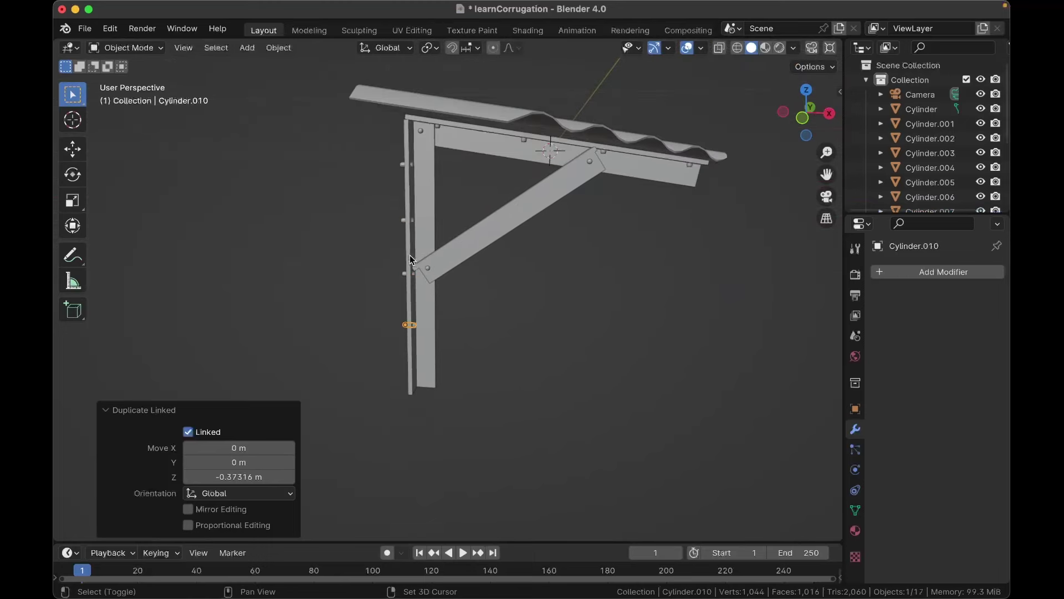
scroll(410, 254, right, 4)
scroll(410, 255, left, 6)
scroll(410, 259, down, 10)
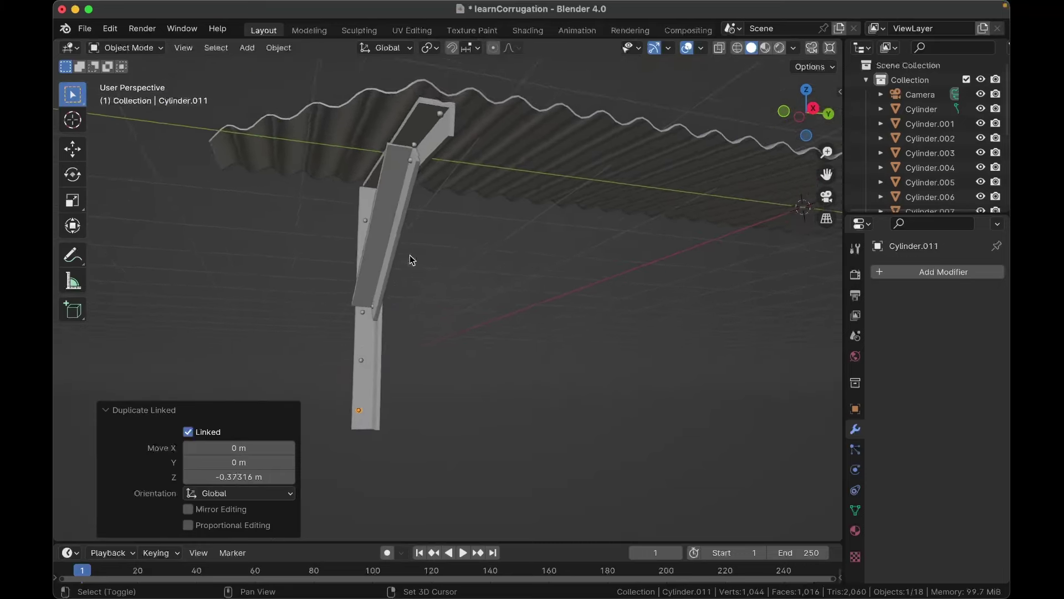
Step: Examine the bolted bracket and roof from below, above and the sides to check the bolt placement
scroll(410, 255, left, 2)
ctrl+scroll(407, 255, up, 4)
scroll(407, 255, right, 8)
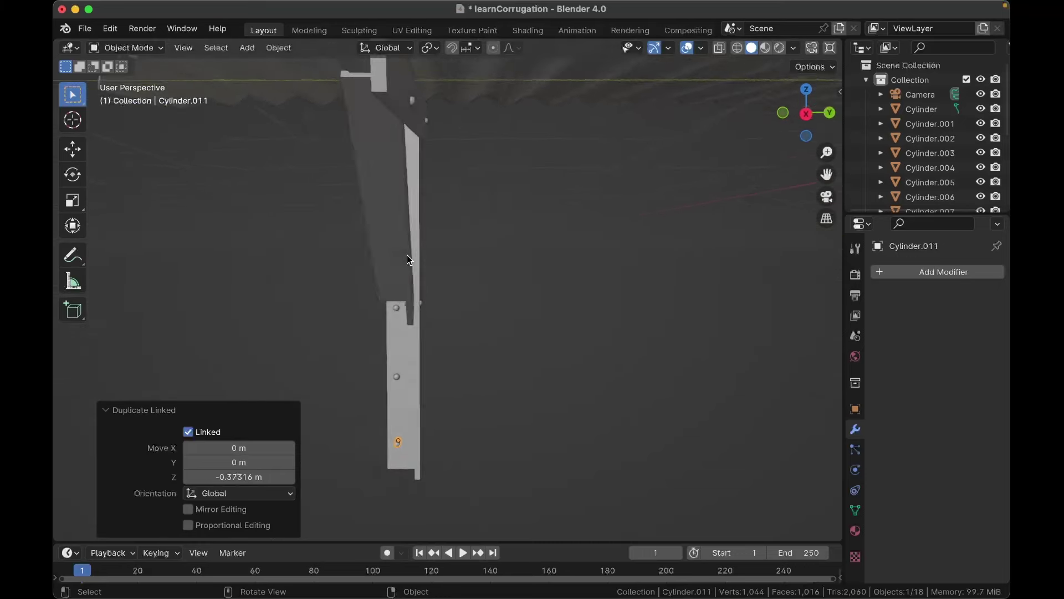
scroll(407, 255, left, 5)
ctrl+scroll(407, 255, down, 5)
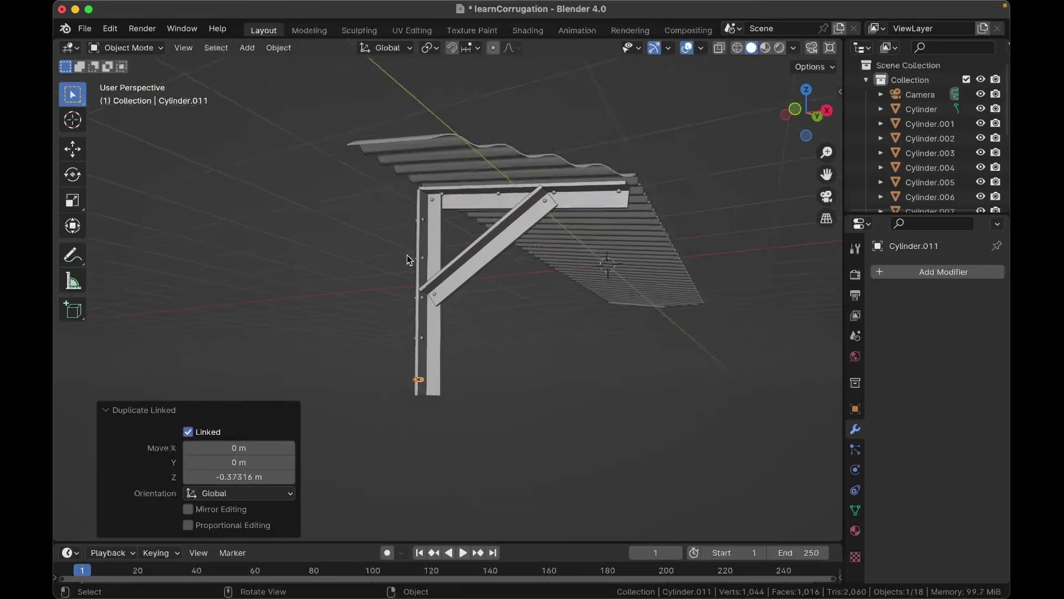
scroll(407, 255, left, 4)
scroll(407, 255, right, 5)
ctrl+scroll(426, 328, up, 4)
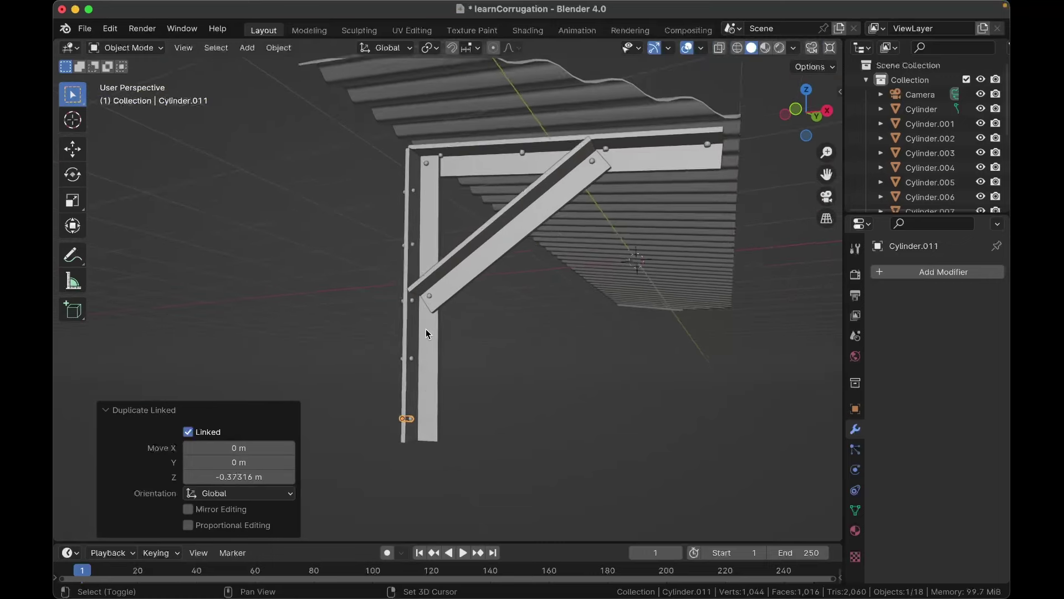
shift+scroll(425, 328, right, 2)
scroll(425, 329, right, 4)
scroll(426, 330, down, 5)
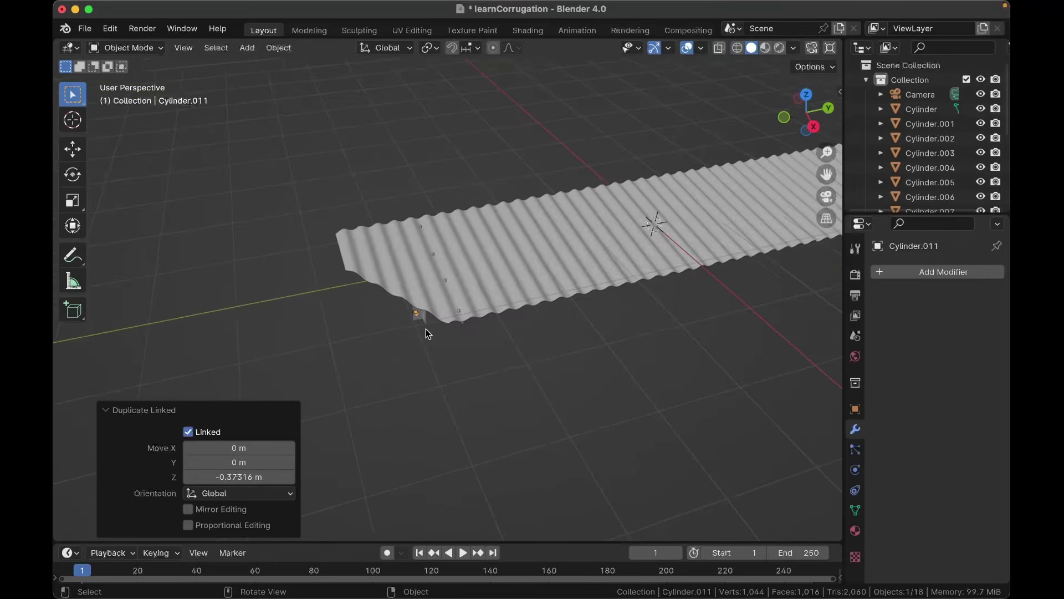
middle_drag(425, 328, 431, 263)
scroll(433, 268, up, 3)
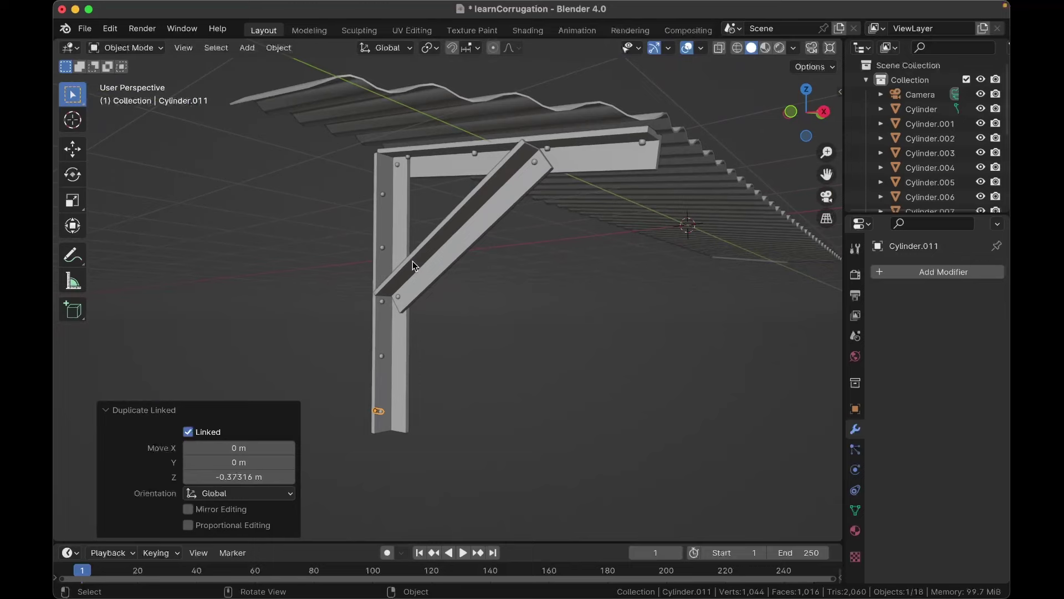
scroll(403, 268, down, 2)
middle_drag(457, 252, 448, 262)
middle_drag(716, 242, 622, 150)
Step: Add a 2 m plane at the origin and rotate it 90° about Y so it stands upright
key(shift+a)
mouse_move(627, 149)
click(674, 155)
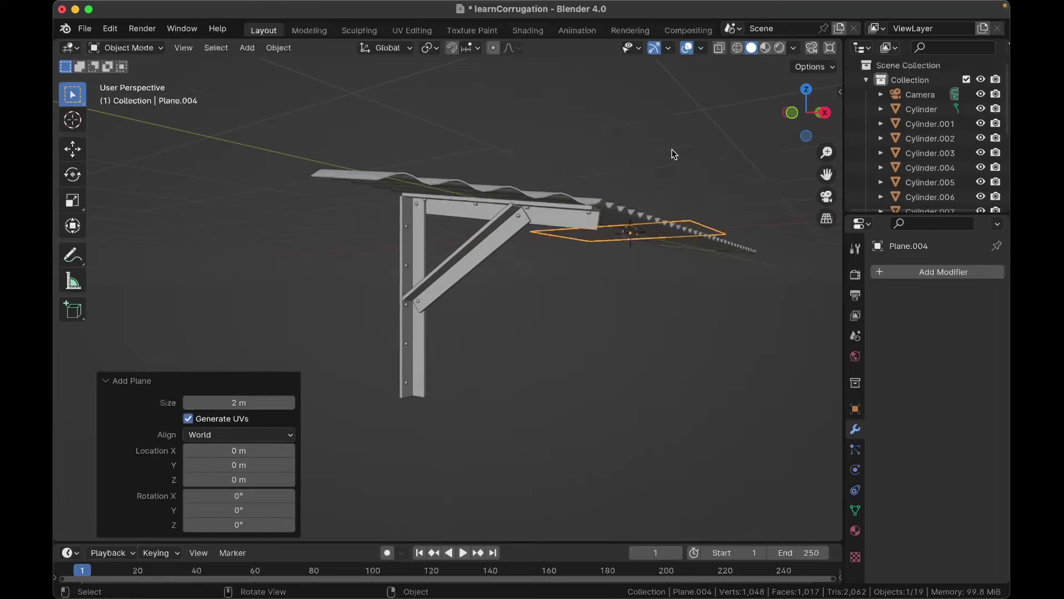
scroll(673, 155, down, 3)
key(r)
key(y)
key(9)
key(0)
key(Return)
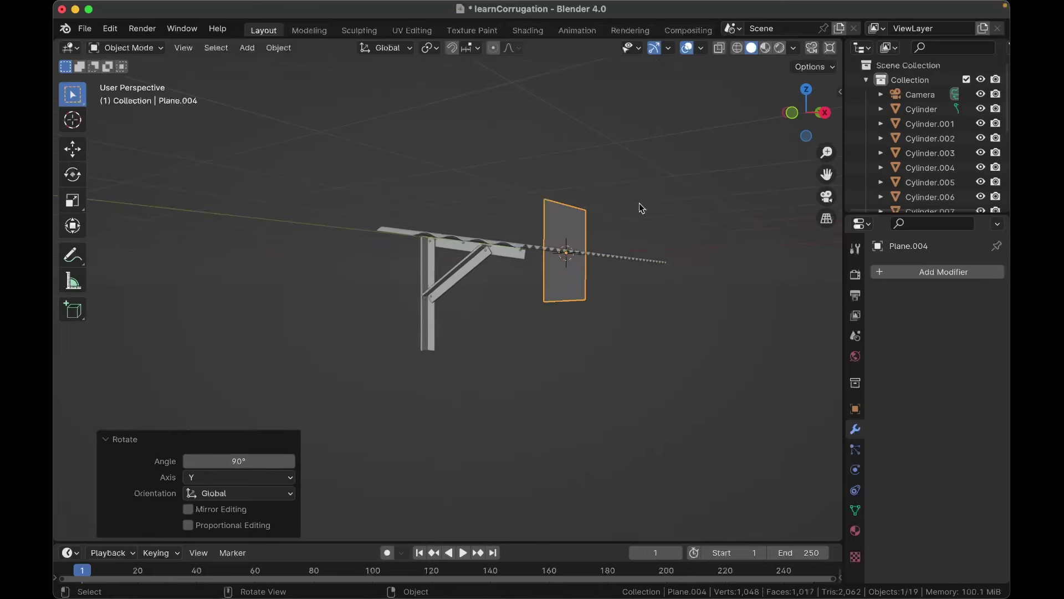
Step: Move the upright plane in top view about -0.98 m in X and 0.07 m in Y, to the roof's rear edge
key(KP_7)
key(g)
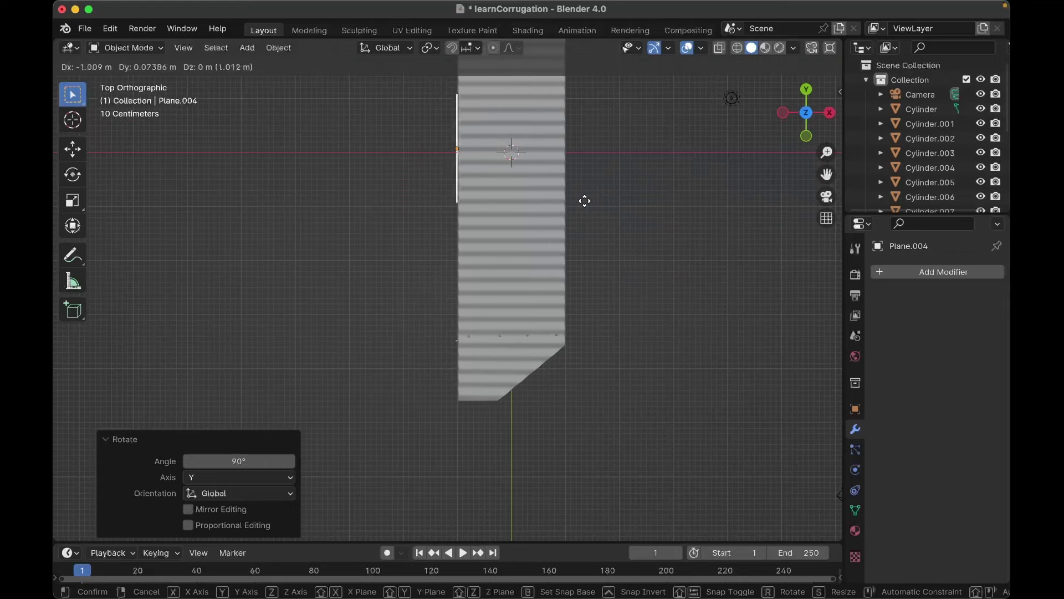
click(585, 201)
key(KP_3)
key(KP_1)
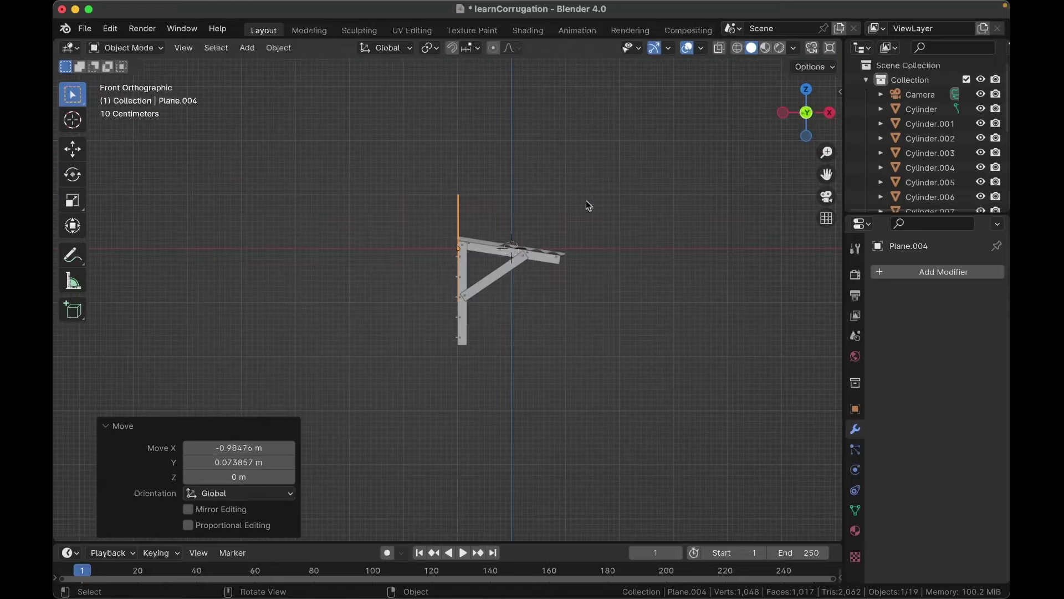
Step: Scale the plane up by a factor of about 6.28 so it forms a wall behind the whole roof
key(KP_3)
scroll(587, 201, down, 2)
key(s)
click(568, 147)
shift+scroll(568, 148, left, 3)
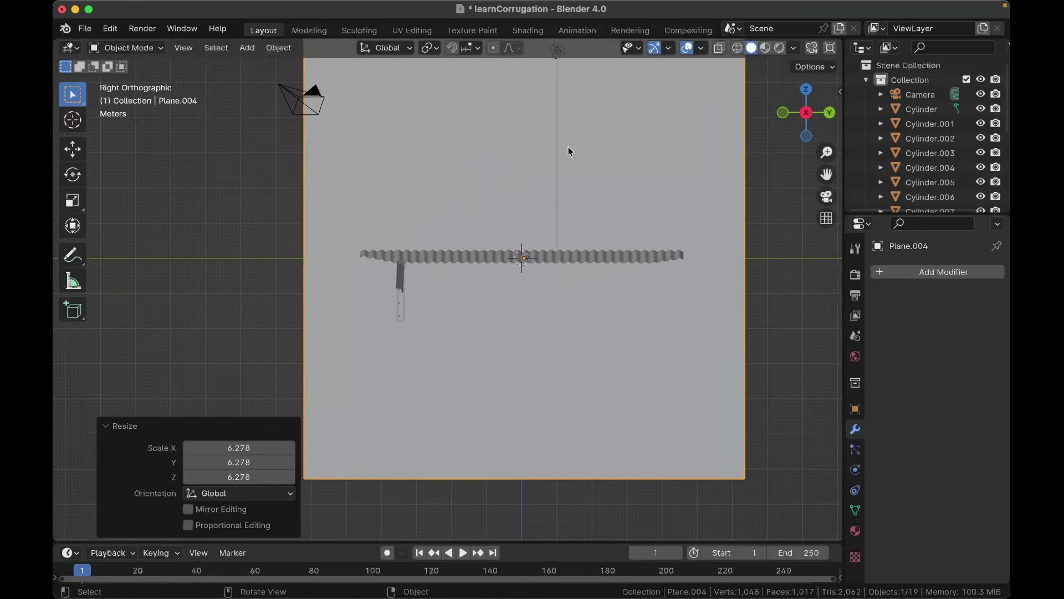
scroll(568, 146, down, 2)
scroll(581, 189, left, 5)
scroll(580, 189, up, 2)
scroll(580, 188, left, 5)
scroll(581, 188, right, 3)
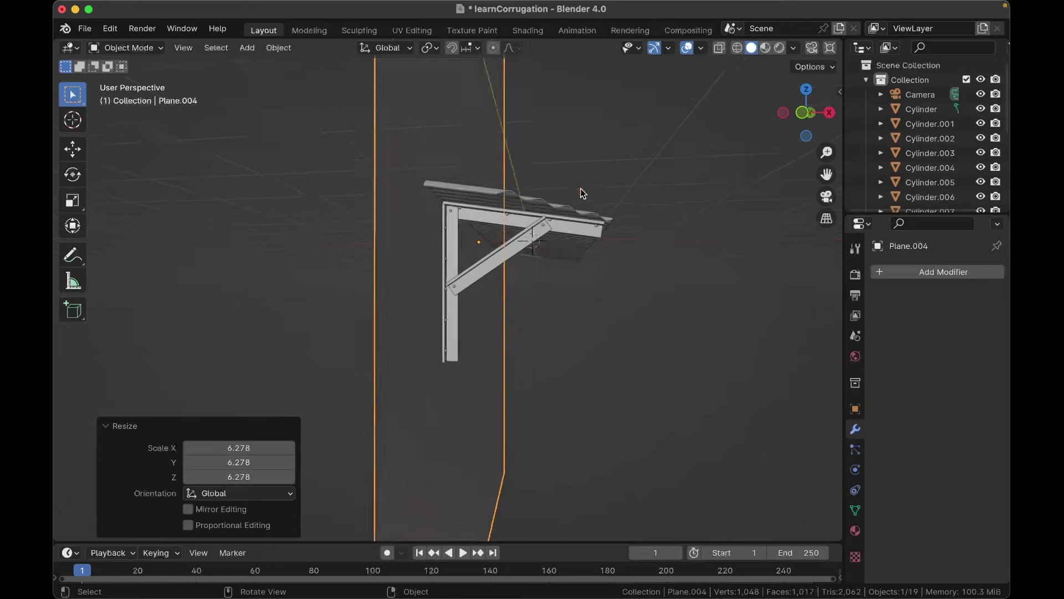
Step: Move the corrugated roof about 0.09 m along its local X axis, away from the wall plane
scroll(580, 189, right, 4)
scroll(581, 188, down, 5)
scroll(580, 189, up, 2)
scroll(581, 189, left, 2)
scroll(580, 189, up, 10)
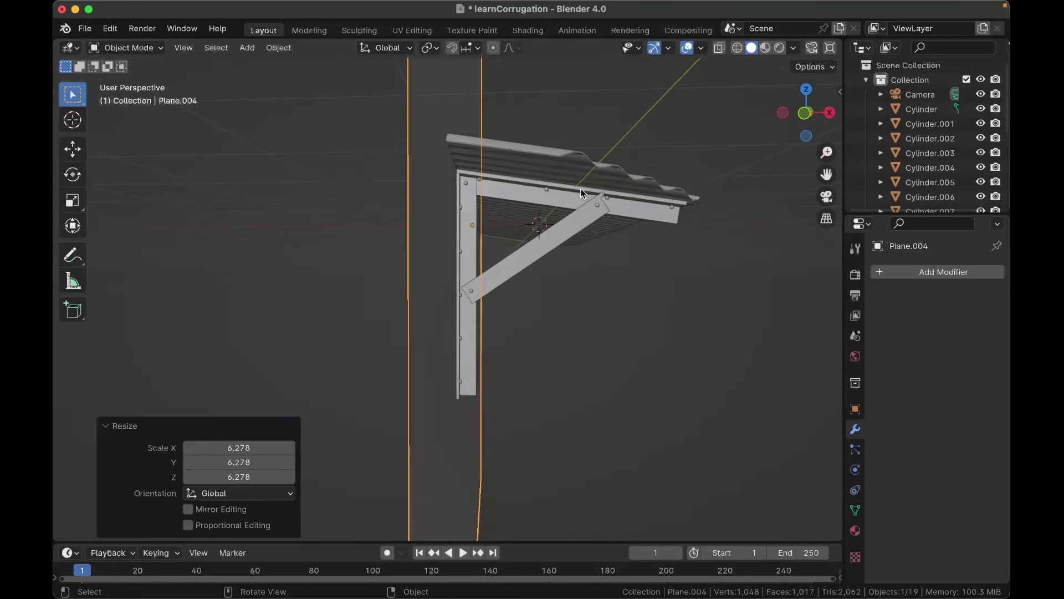
scroll(580, 188, up, 10)
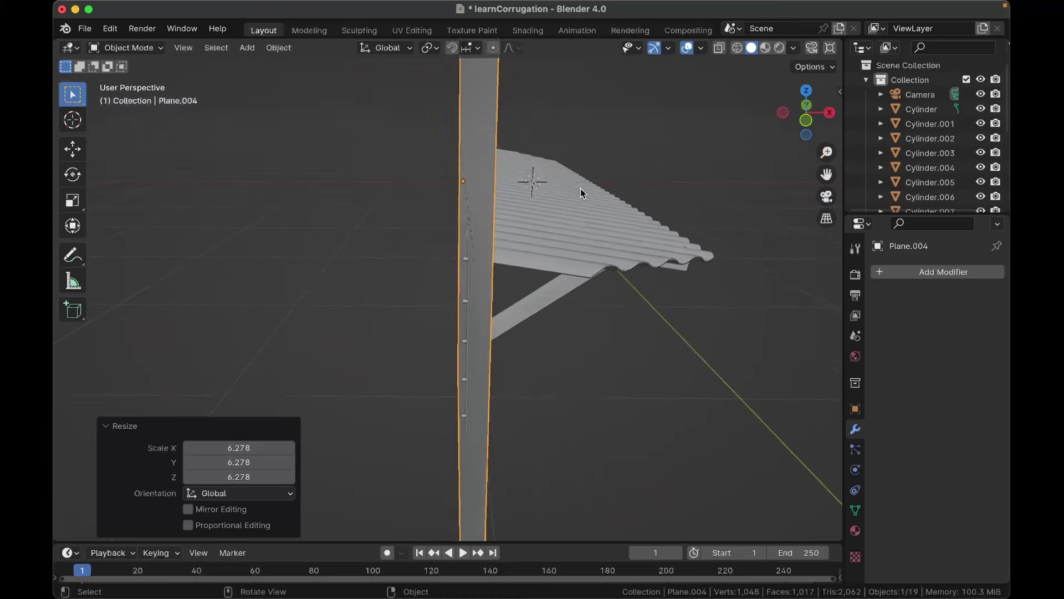
scroll(580, 188, up, 3)
click(580, 189)
scroll(580, 189, down, 5)
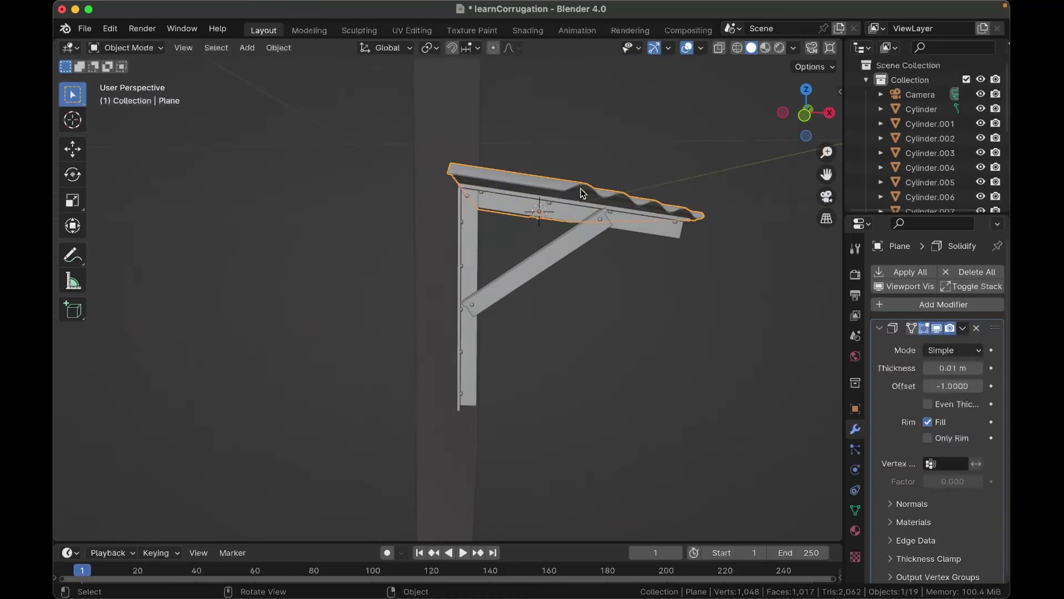
key(g)
key(x)
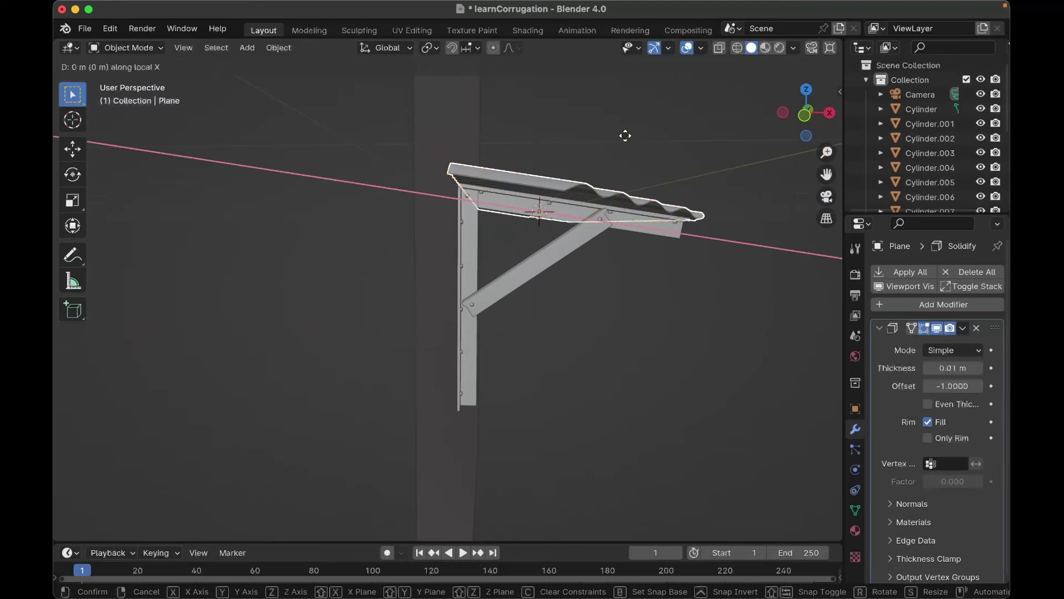
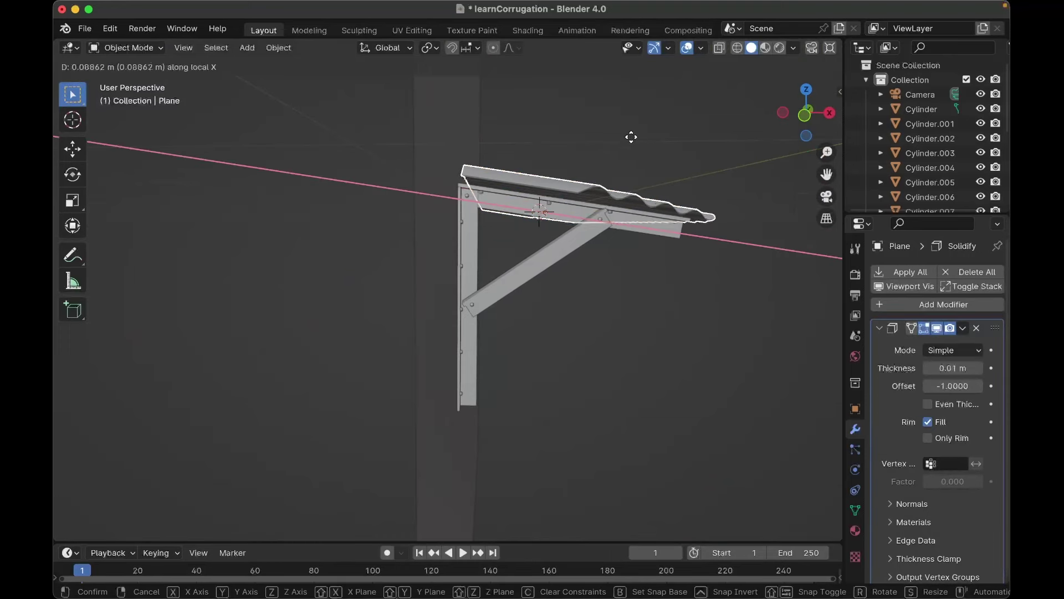
click(629, 137)
Step: Shift the roof about -0.064 m along its local X axis, back toward the wall
scroll(632, 137, up, 8)
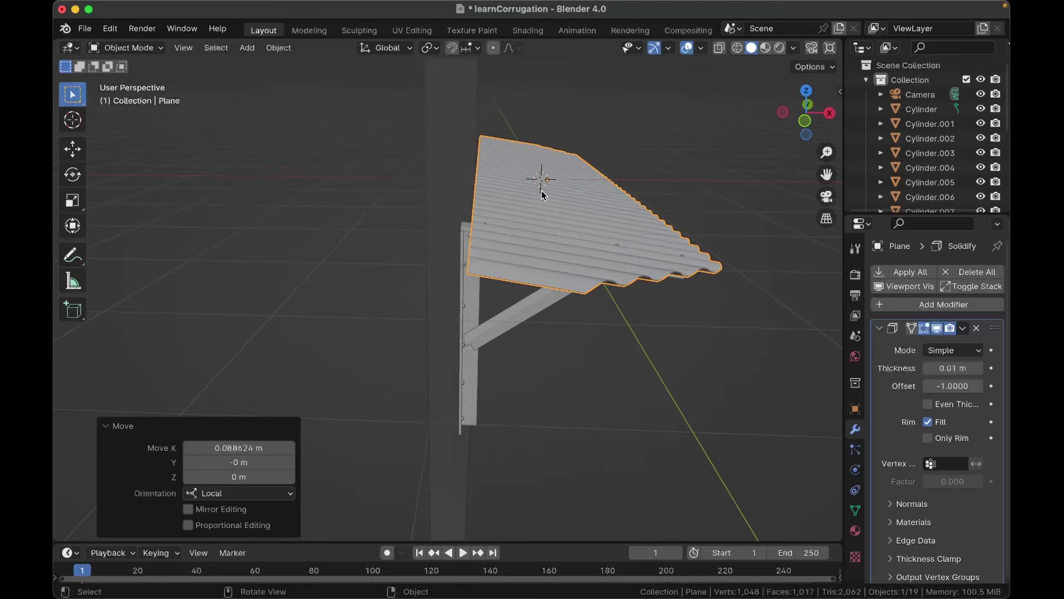
key(g)
key(x)
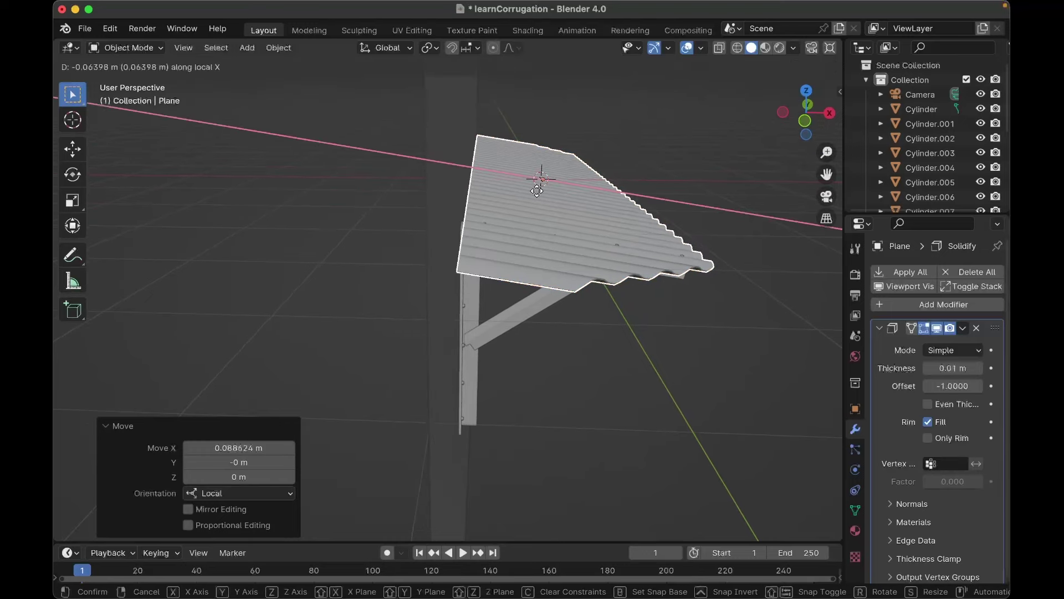
click(537, 191)
scroll(537, 191, up, 10)
scroll(537, 190, down, 10)
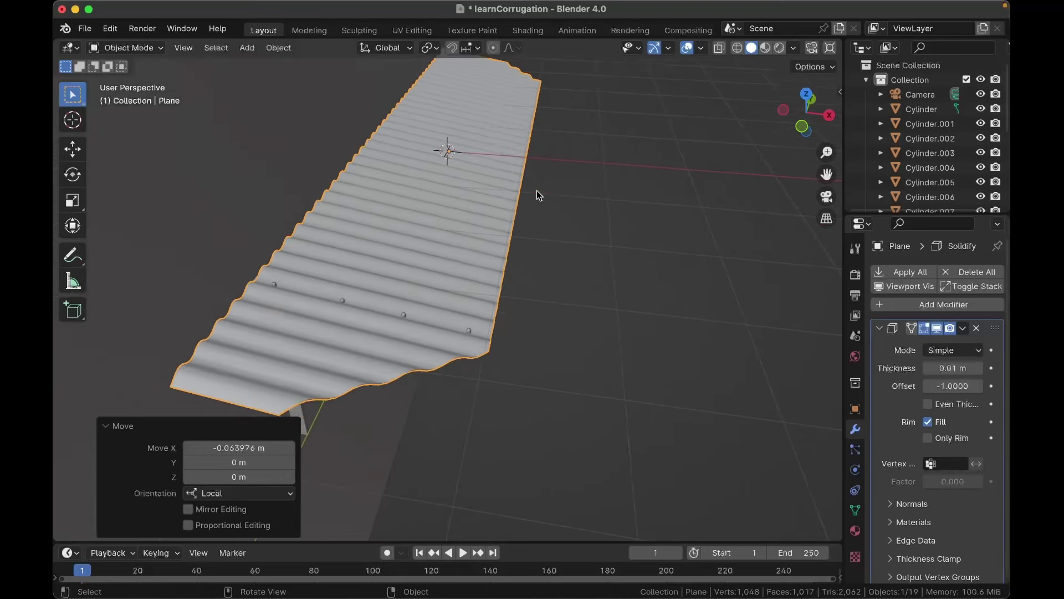
scroll(536, 191, down, 4)
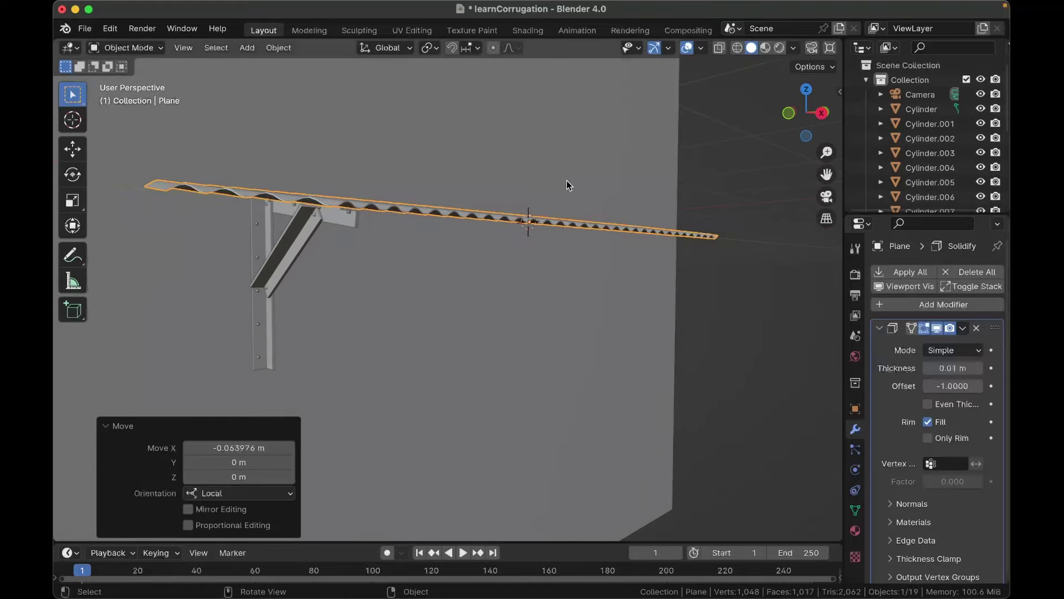
Step: Scale the wall plane's face down by a factor of about 0.779 in Edit Mode
click(750, 181)
scroll(750, 182, right, 6)
shift+scroll(749, 182, left, 3)
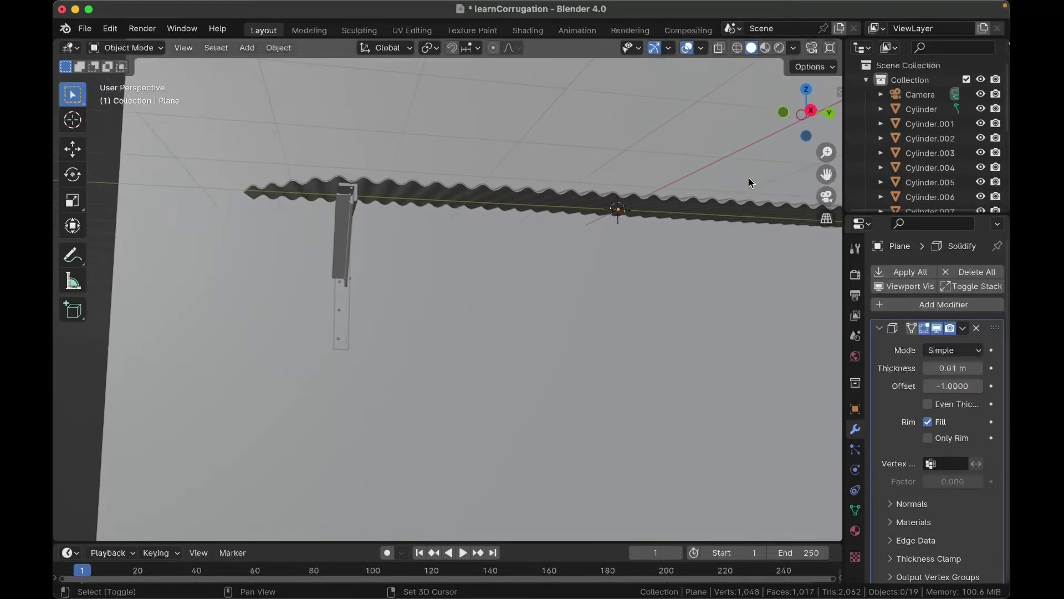
scroll(749, 182, left, 6)
shift+scroll(749, 182, left, 2)
scroll(750, 178, right, 8)
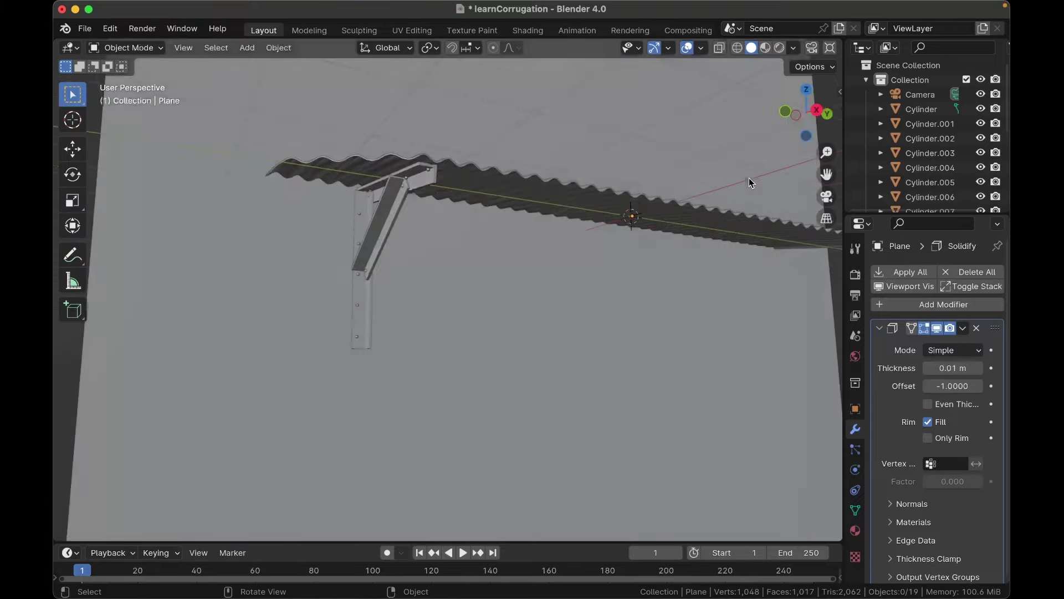
click(779, 334)
key(Tab)
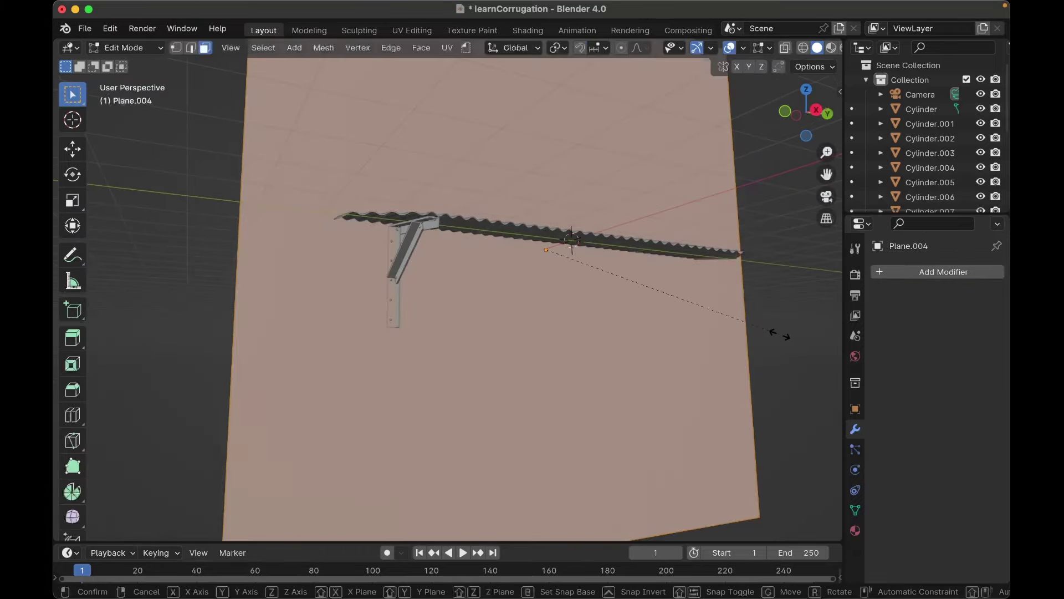
key(s)
click(728, 314)
Step: Lower the wall's face along the global Z axis so more of it hangs below the roof, and return to Object Mode
key(s)
key(z)
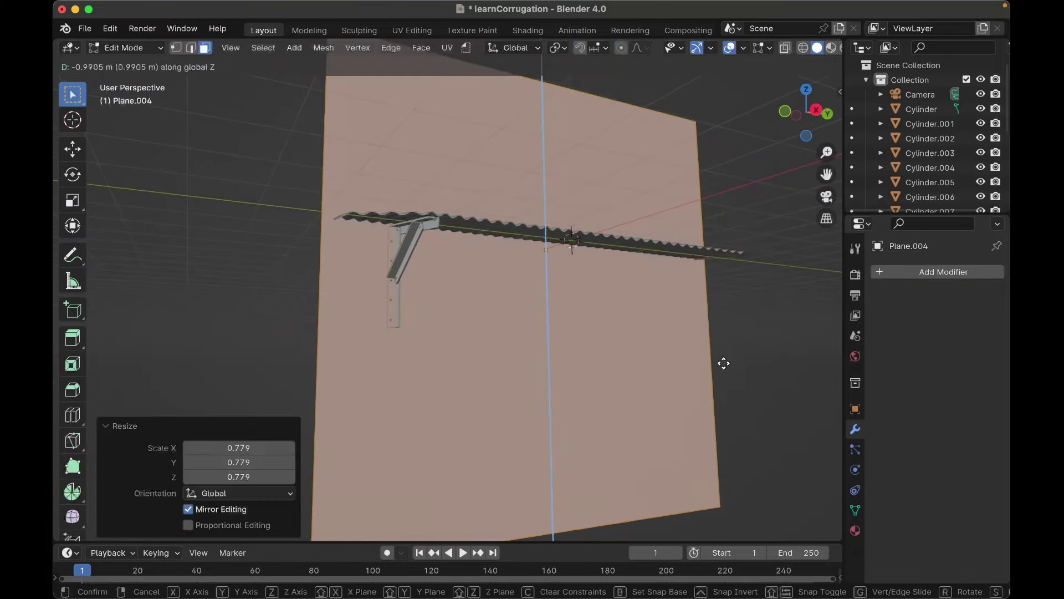
click(723, 404)
key(Tab)
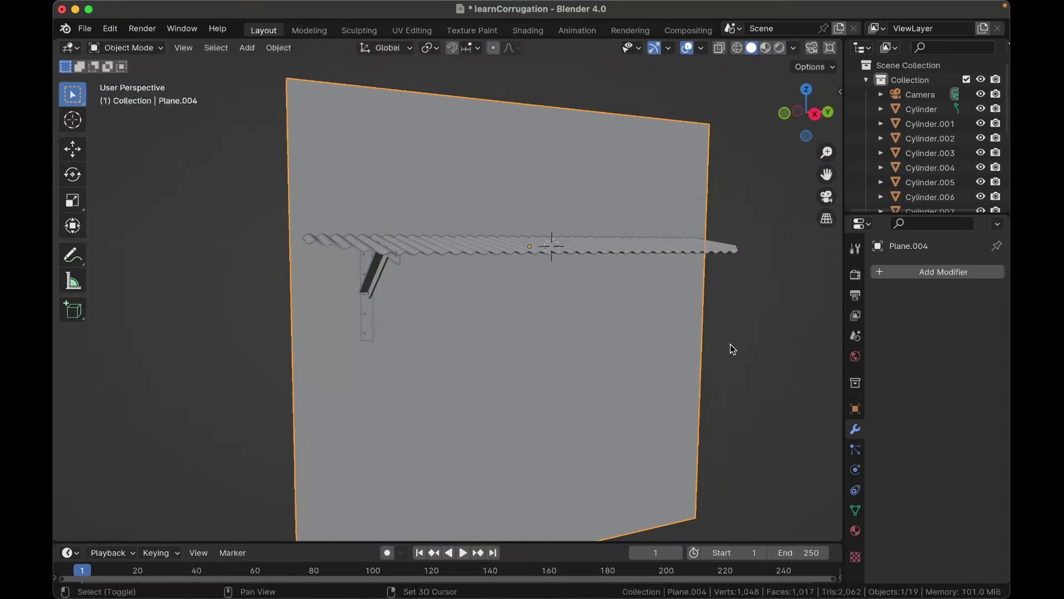
Step: Select every object in the scene and show the material properties
scroll(554, 229, up, 2)
middle_drag(555, 229, 558, 208)
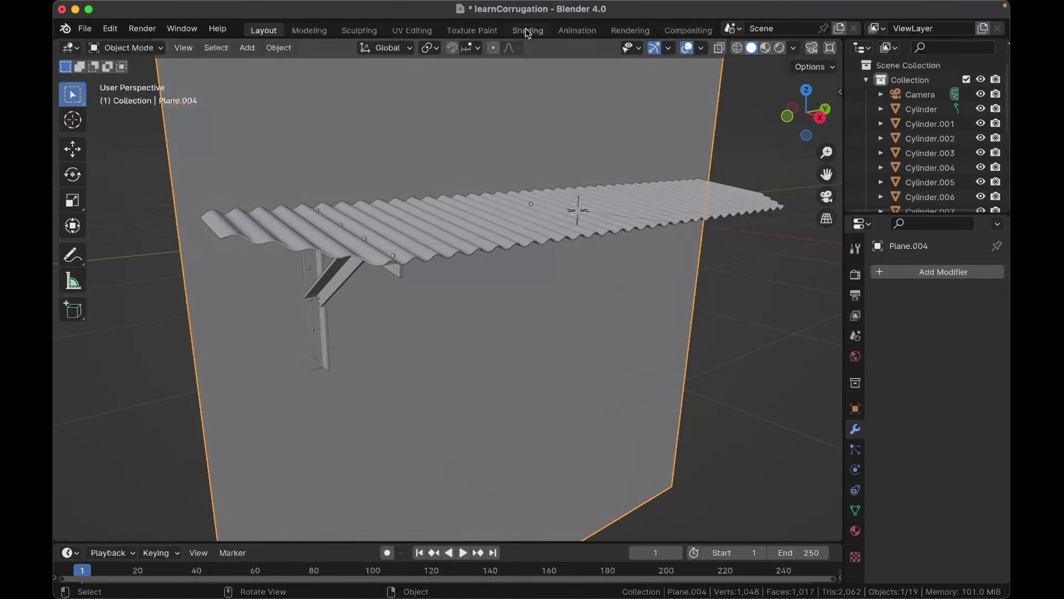
key(shift+q)
key(a)
scroll(687, 340, down, 1)
key(shift+q)
mouse_move(687, 340)
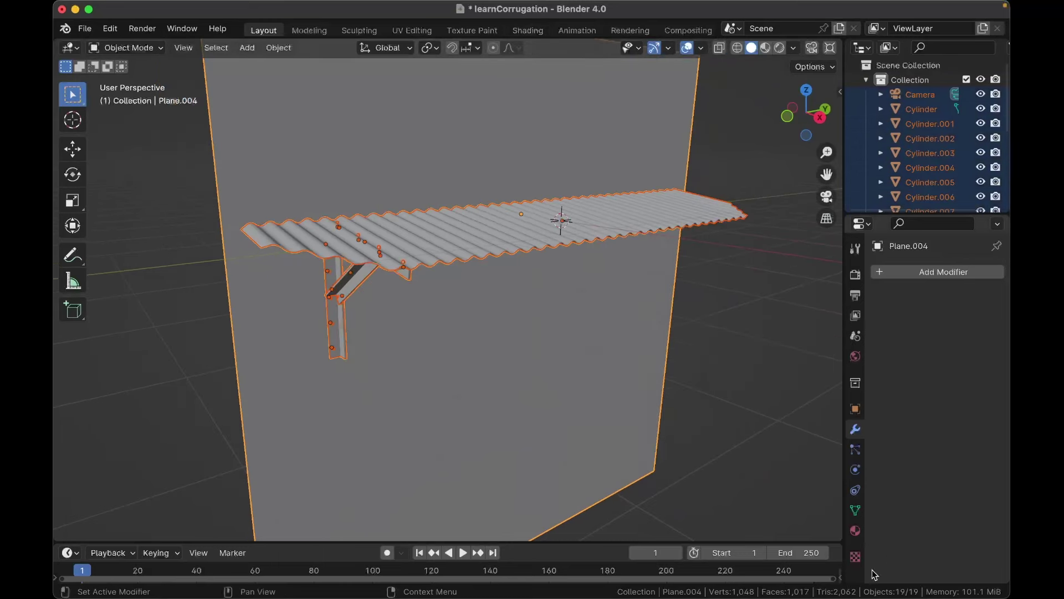
click(856, 531)
Step: Assign the existing material "main" to all selected objects with Material Utilities, overriding all assigned slots
key(shift+q)
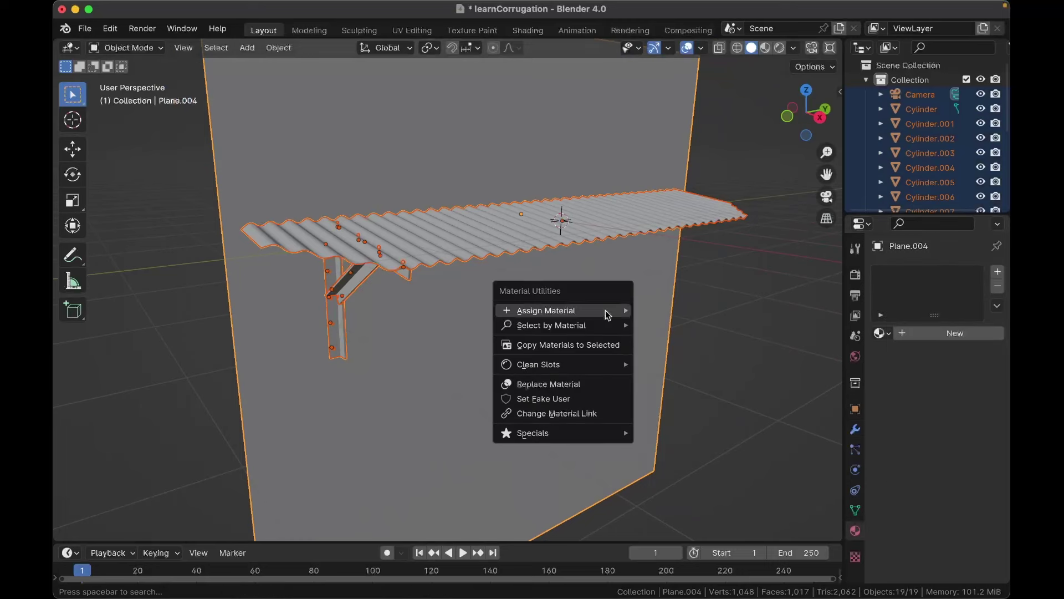
mouse_move(608, 315)
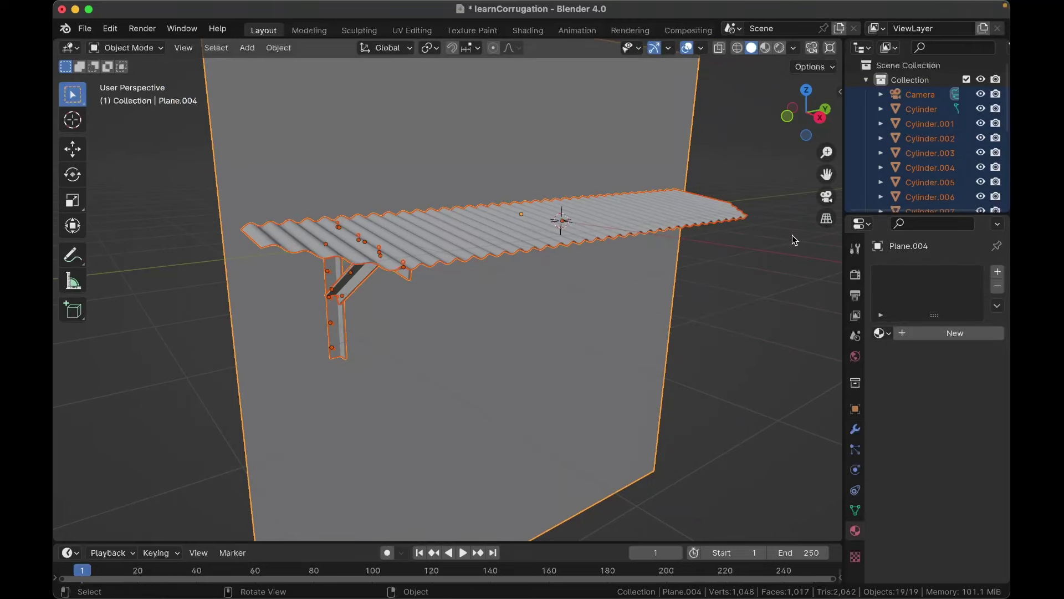
key(shift+q)
key(shift+q)
mouse_move(707, 183)
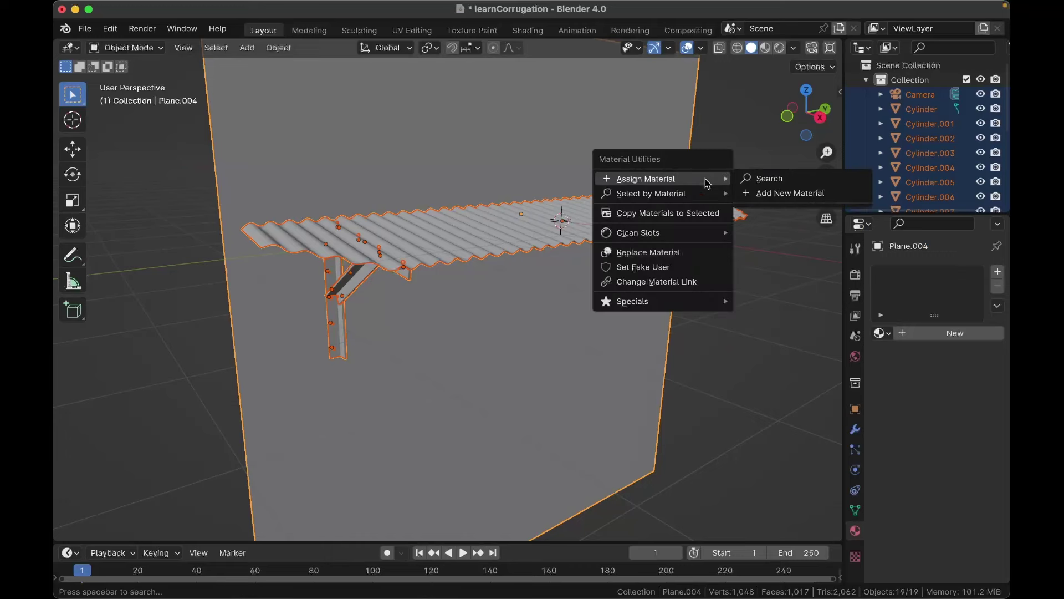
click(766, 177)
click(750, 198)
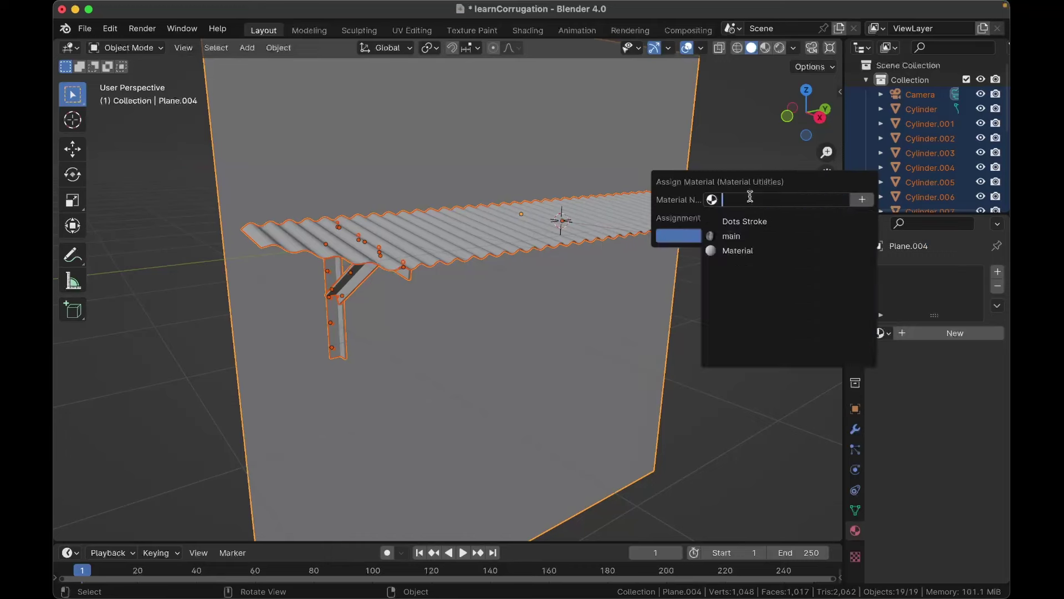
click(732, 237)
click(734, 237)
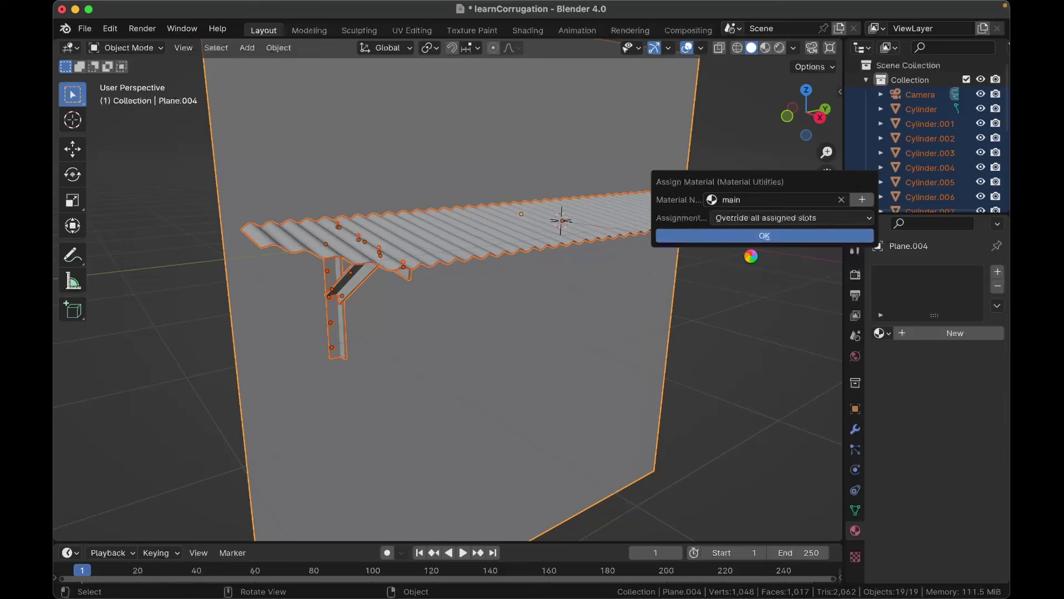
key(Return)
Step: Clear the selection and examine the roof, bracket and wall from the front and from below
middle_drag(558, 149, 559, 146)
scroll(559, 146, up, 3)
shift+scroll(558, 147, left, 2)
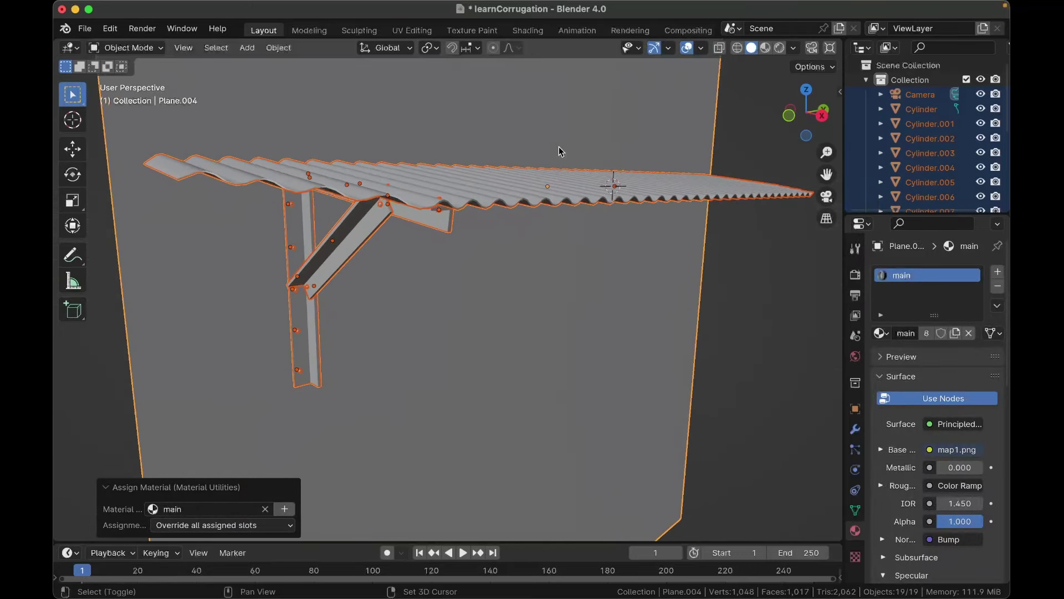
click(773, 304)
middle_drag(775, 305, 772, 304)
scroll(773, 303, left, 5)
shift+scroll(586, 224, left, 2)
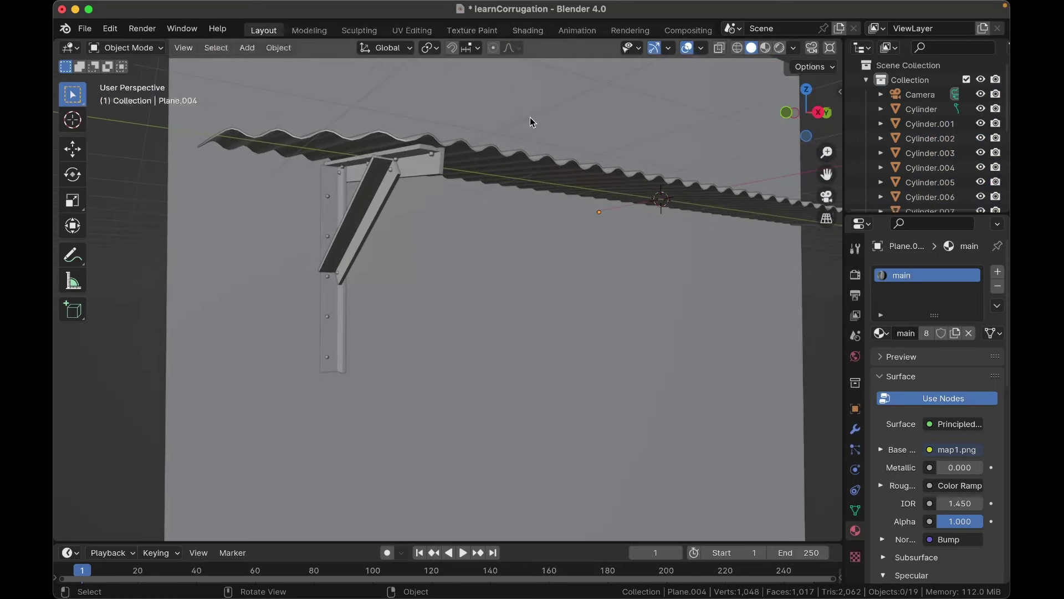
scroll(530, 122, up, 2)
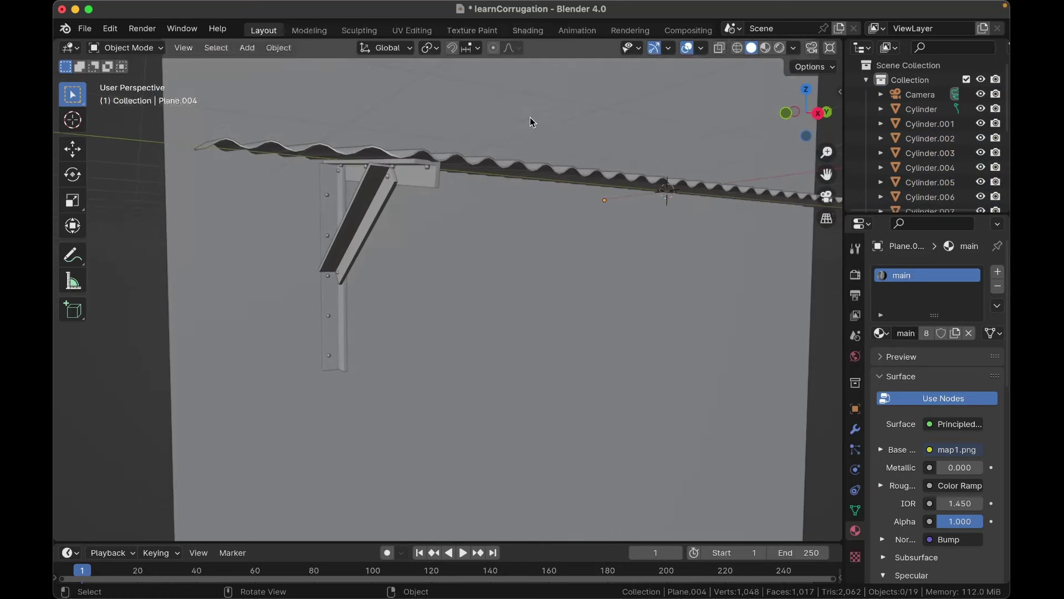
Step: Switch to the UV Editing workspace and look over the texture sheet for a plain panel area for the wall
click(413, 30)
scroll(562, 279, right, 1)
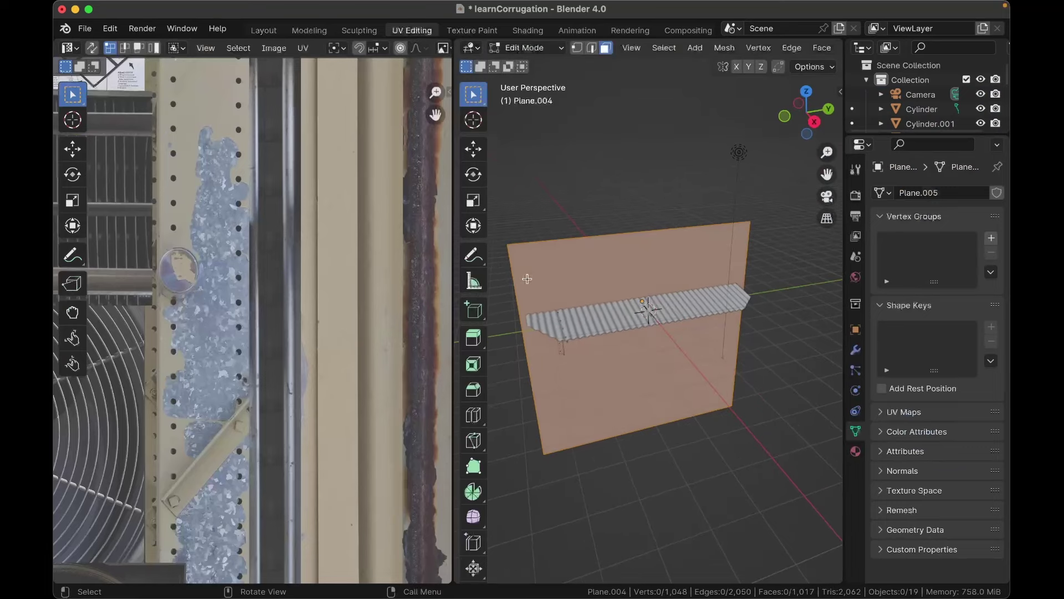
scroll(253, 332, left, 10)
scroll(253, 332, down, 3)
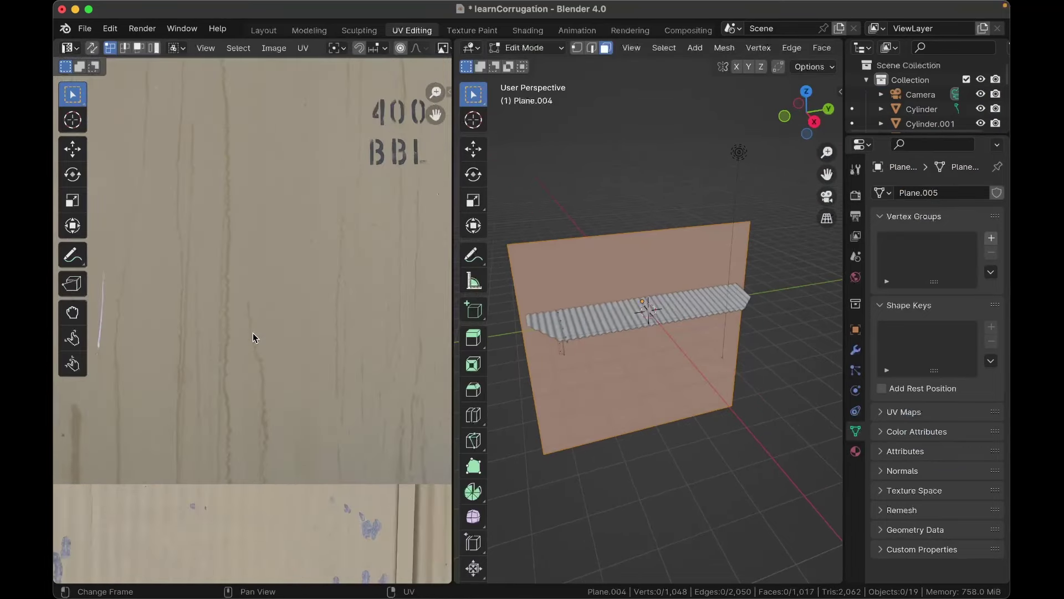
scroll(253, 333, left, 5)
scroll(253, 333, down, 1)
scroll(253, 333, right, 4)
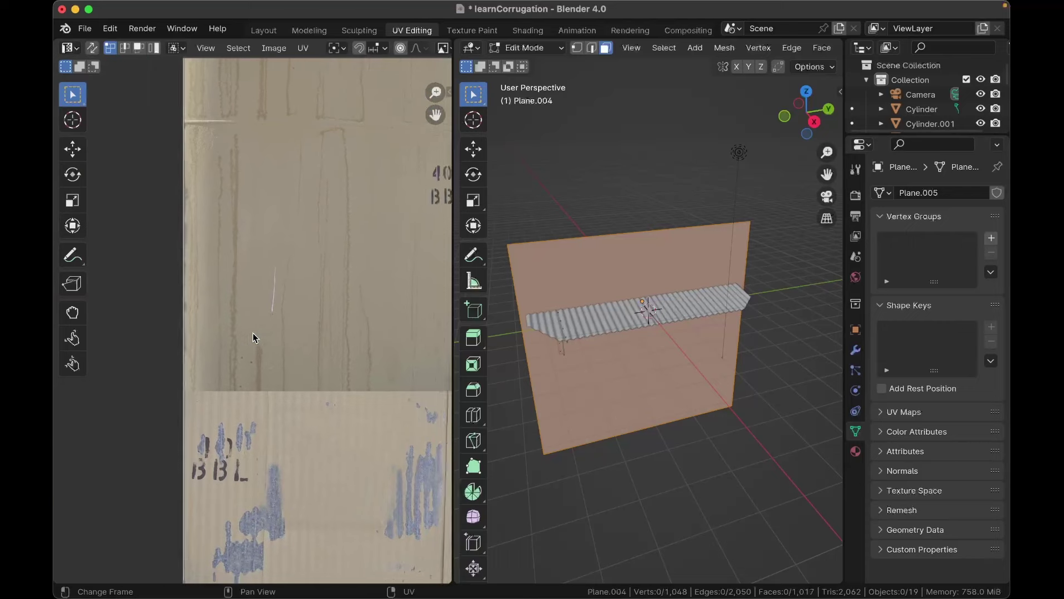
scroll(616, 319, up, 3)
scroll(616, 319, down, 3)
scroll(617, 319, left, 5)
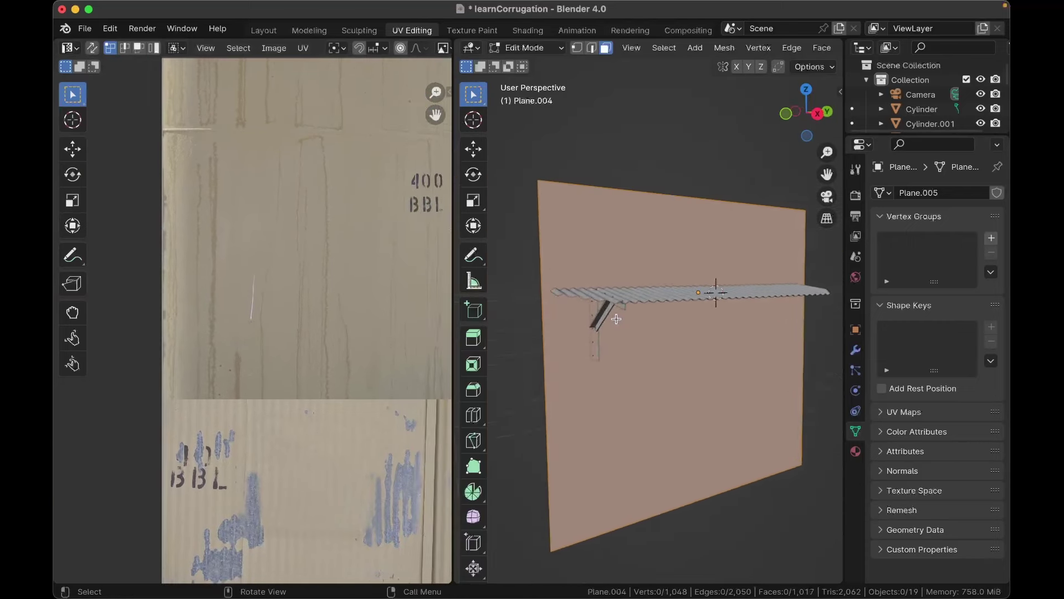
Step: Set the 3D view to Material Preview shading and inspect the texture on the wall and roof
key(z)
click(616, 319)
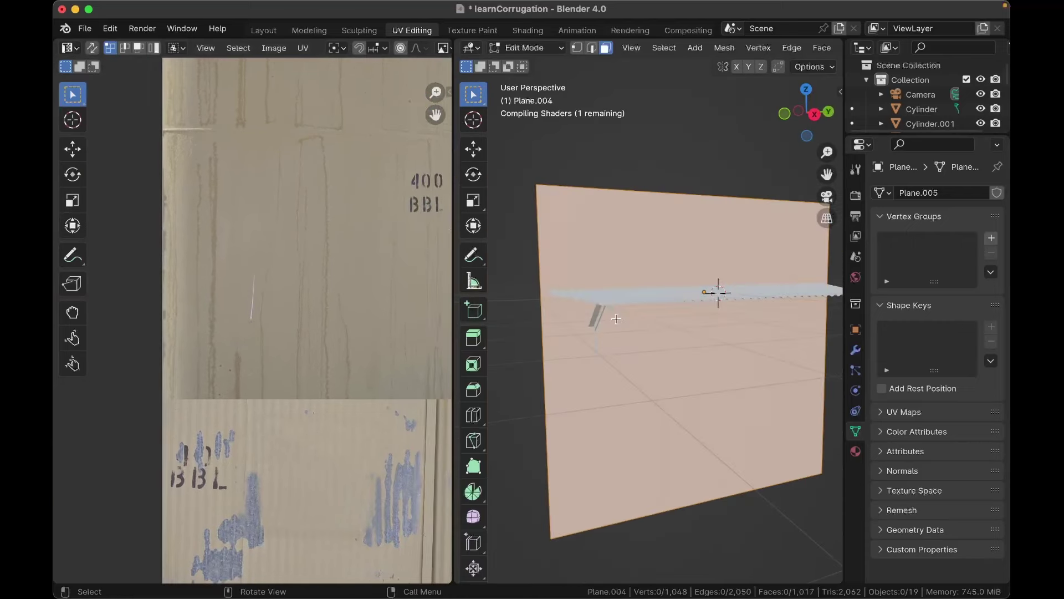
scroll(616, 319, right, 3)
scroll(617, 319, up, 3)
shift+scroll(616, 318, up, 2)
shift+scroll(616, 319, up, 1)
click(657, 141)
scroll(657, 141, up, 4)
scroll(657, 141, down, 3)
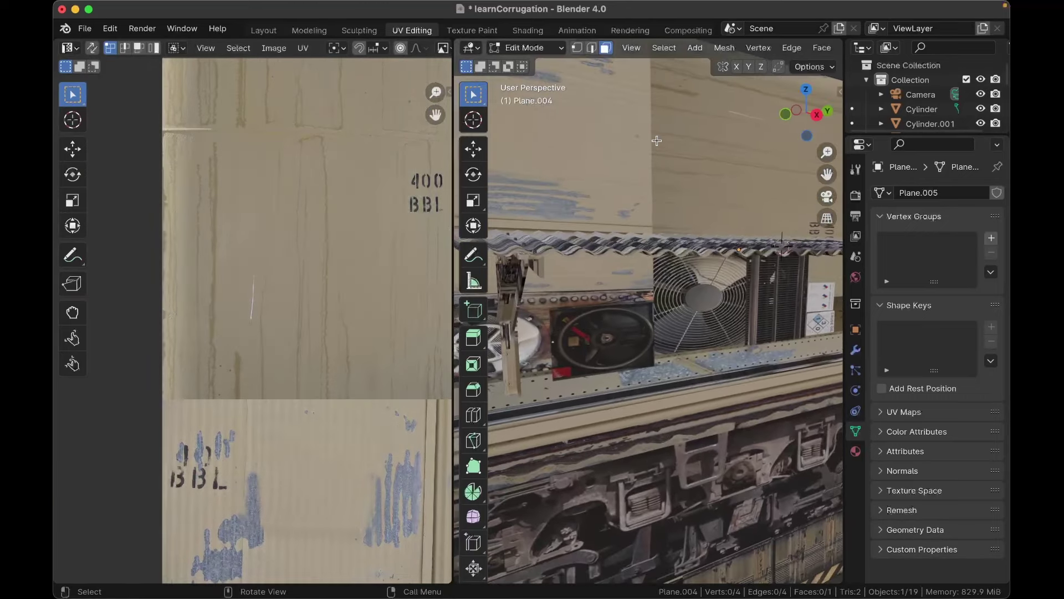
scroll(657, 141, right, 5)
key(z)
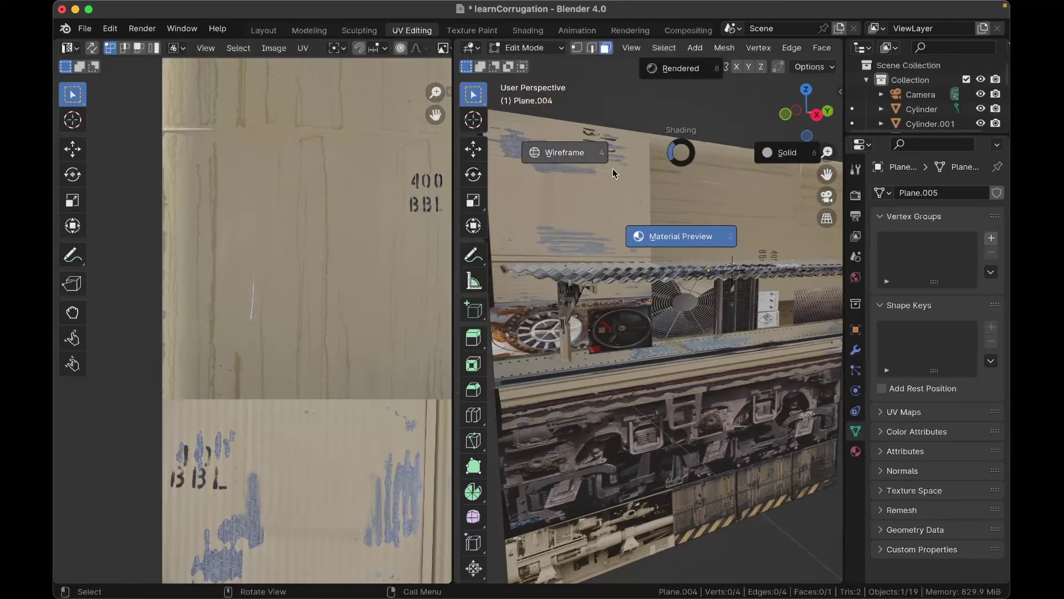
click(670, 243)
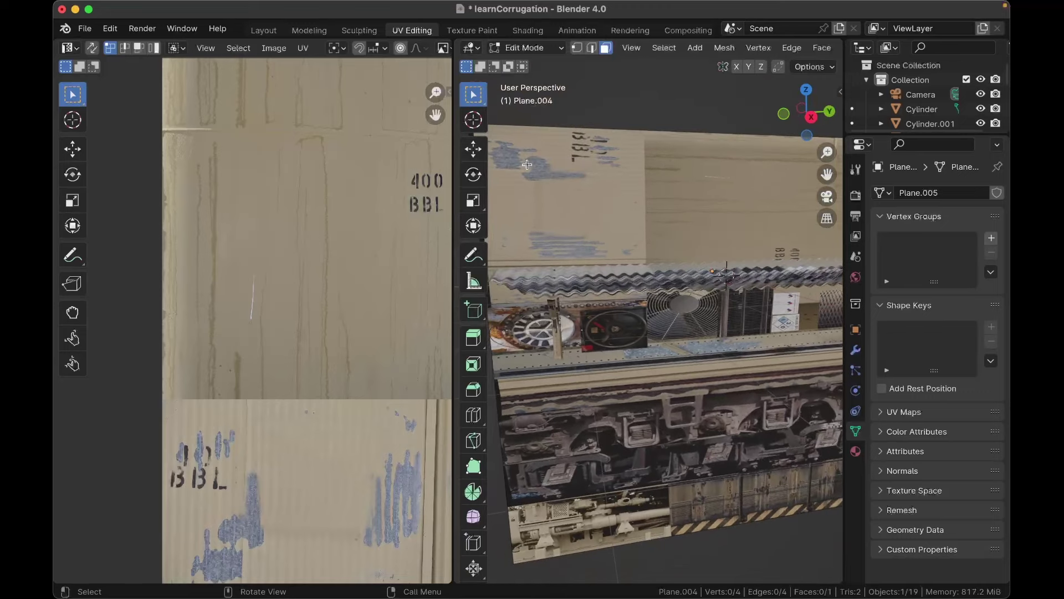
Step: Hide the tool strips in both editors, select the wall's whole face and unwrap it
key(t)
key(t)
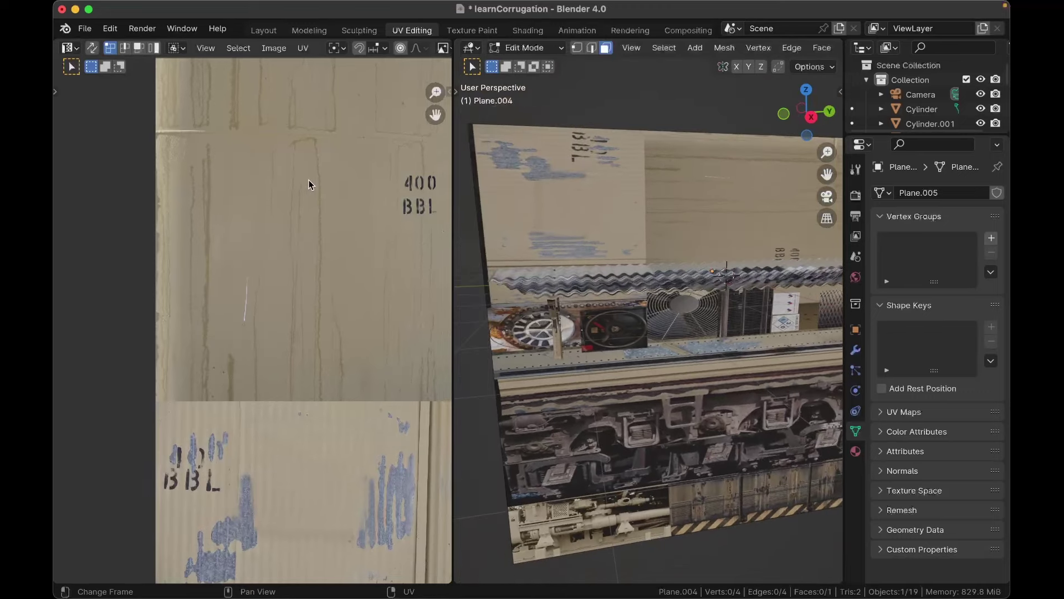
key(a)
key(u)
click(636, 247)
Step: Scale down the wall's UVs, rotate them 90° and position them on the beige panel marked 400 BBL
key(s)
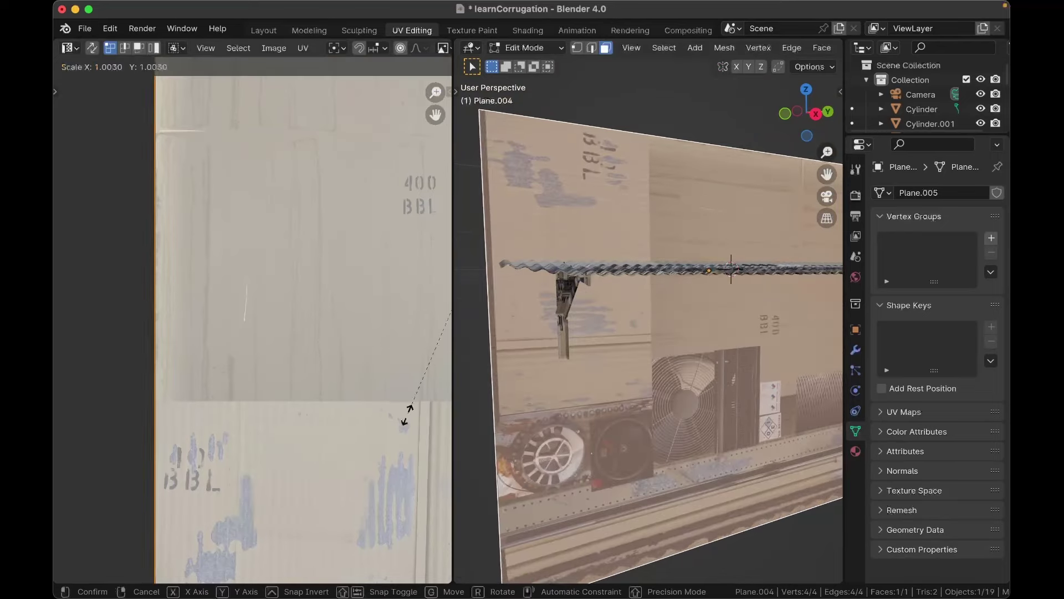
click(432, 336)
key(g)
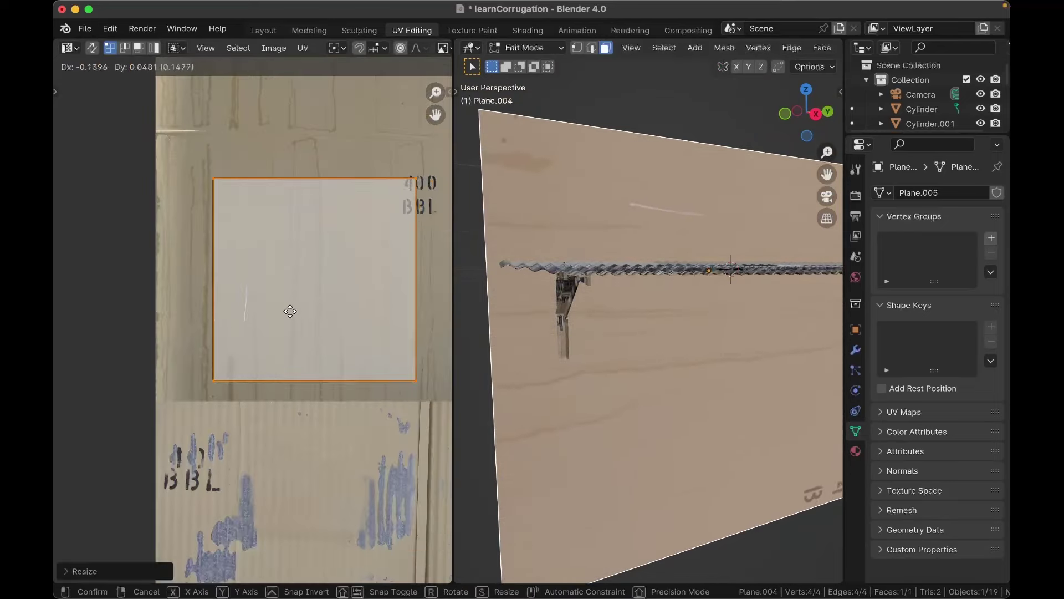
click(265, 295)
text(r90)
key(Return)
scroll(265, 295, right, 1)
key(g)
key(g)
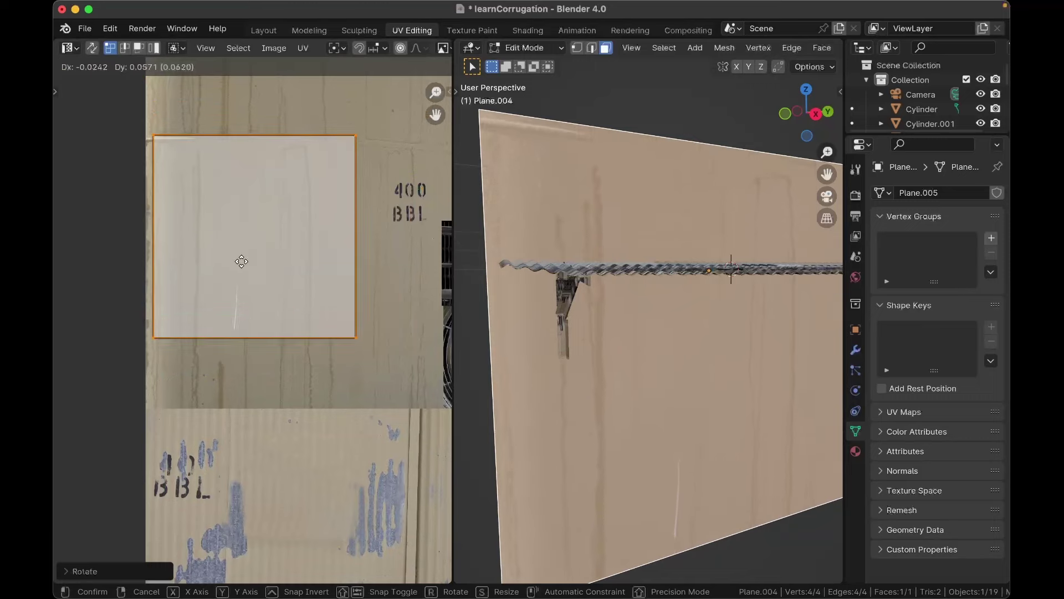
click(241, 261)
Step: Enlarge and shift the wall's UVs to fill the 400 BBL panel, and return to Object Mode
key(s)
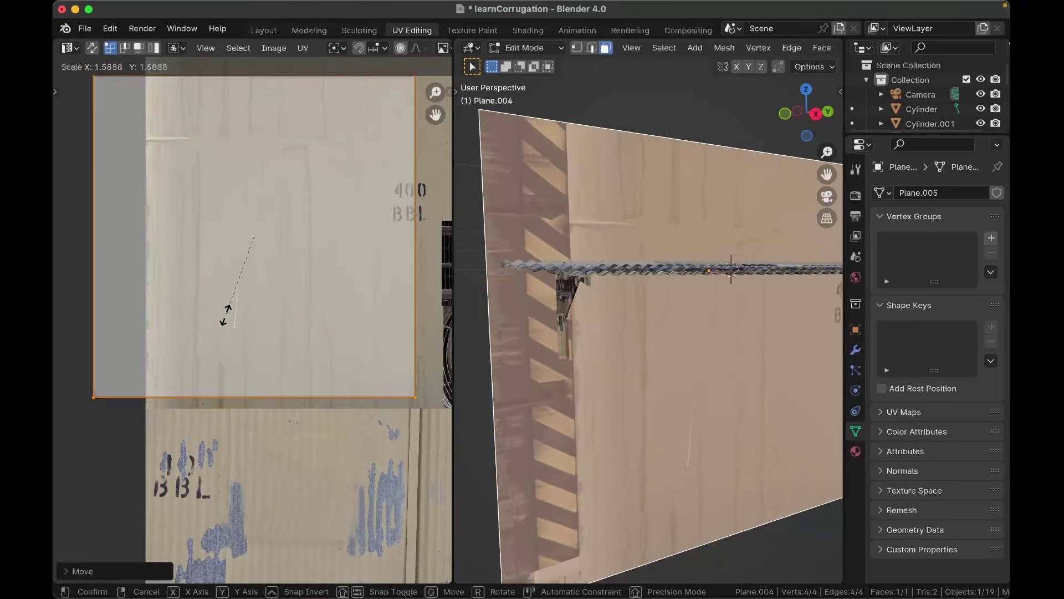
click(228, 306)
key(g)
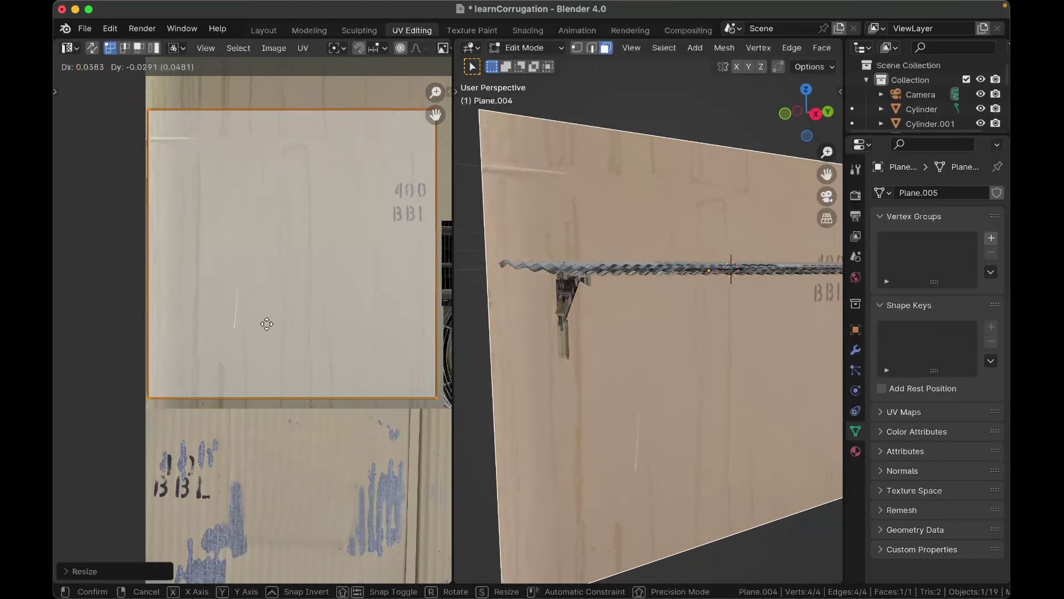
click(267, 325)
middle_drag(568, 365, 546, 382)
scroll(568, 364, down, 5)
key(Tab)
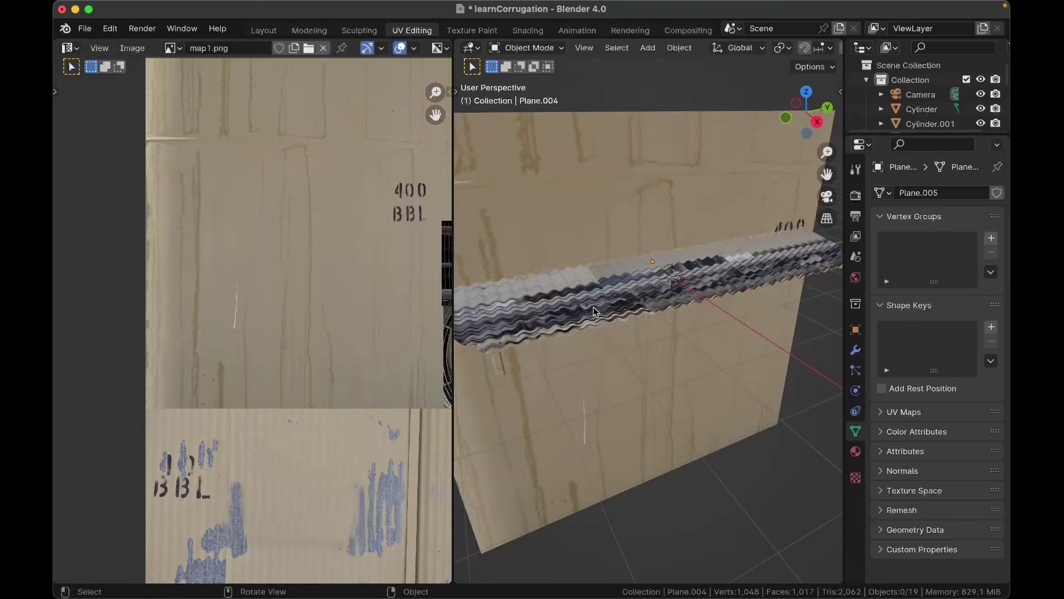
Step: Select the corrugated roof and unwrap all of its faces, with the 3D view set to top orthographic
click(593, 308)
scroll(593, 307, down, 4)
scroll(594, 307, up, 3)
key(Tab)
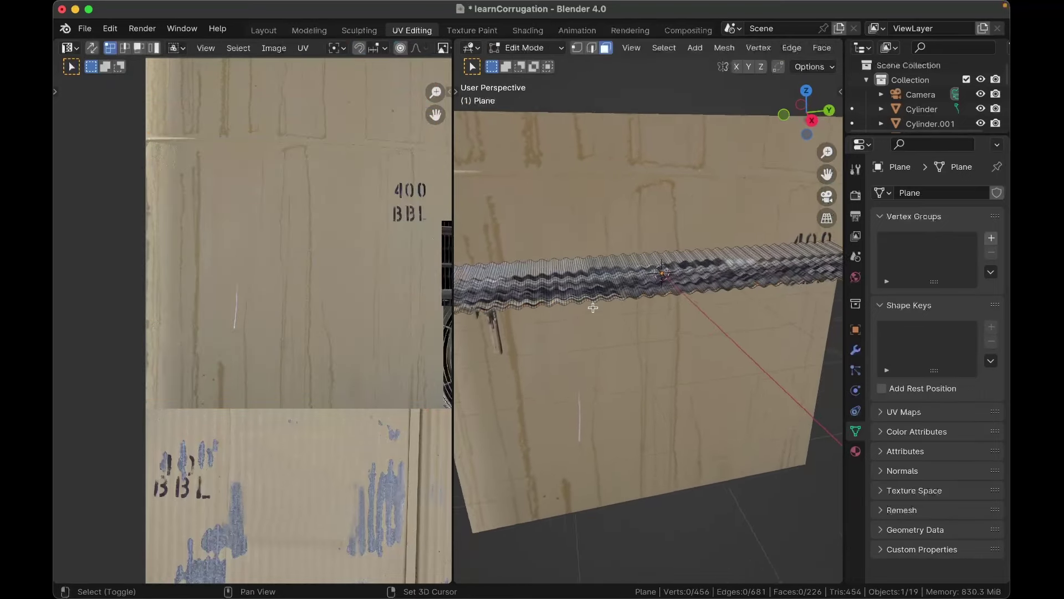
shift+scroll(593, 307, left, 3)
scroll(593, 307, down, 1)
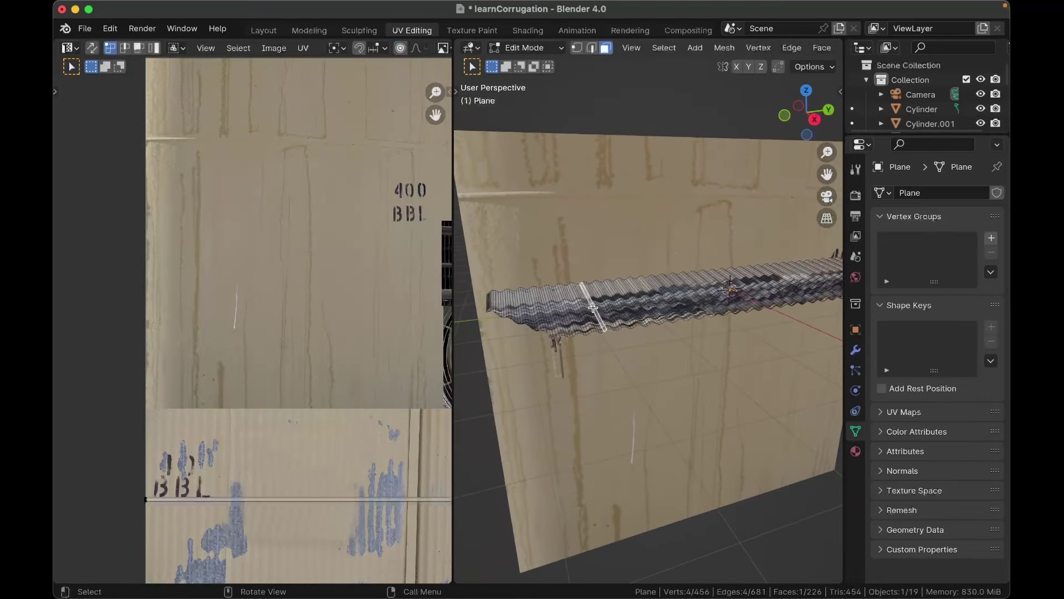
key(KP_7)
key(a)
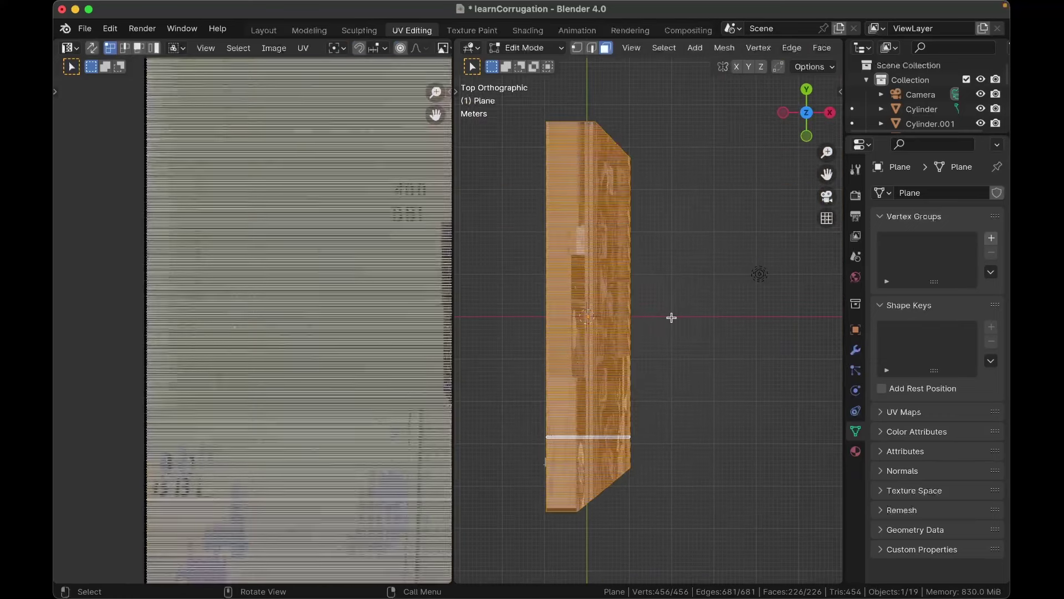
key(u)
click(653, 318)
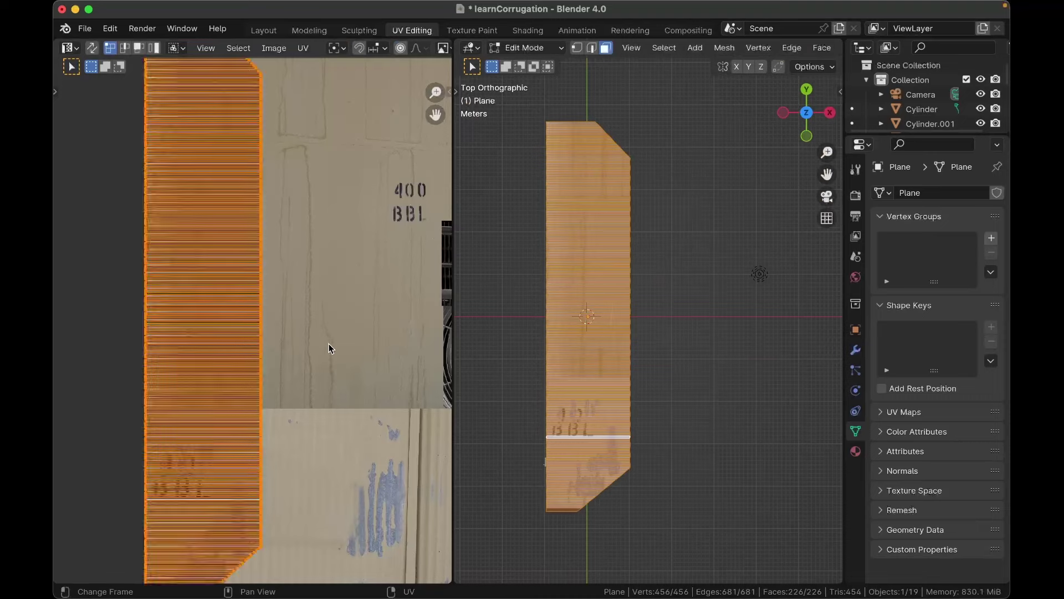
Step: Scale the roof's UVs to about 0.44, turn them horizontal and place them across the blue-stained corrugated panel
key(s)
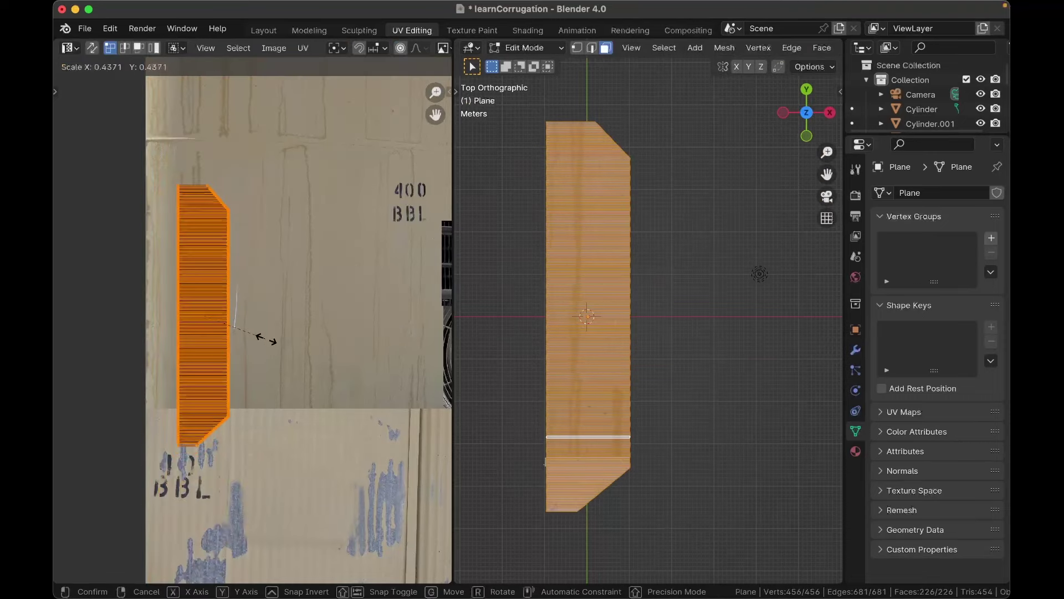
click(265, 336)
scroll(266, 334, up, 2)
scroll(266, 334, left, 1)
key(r)
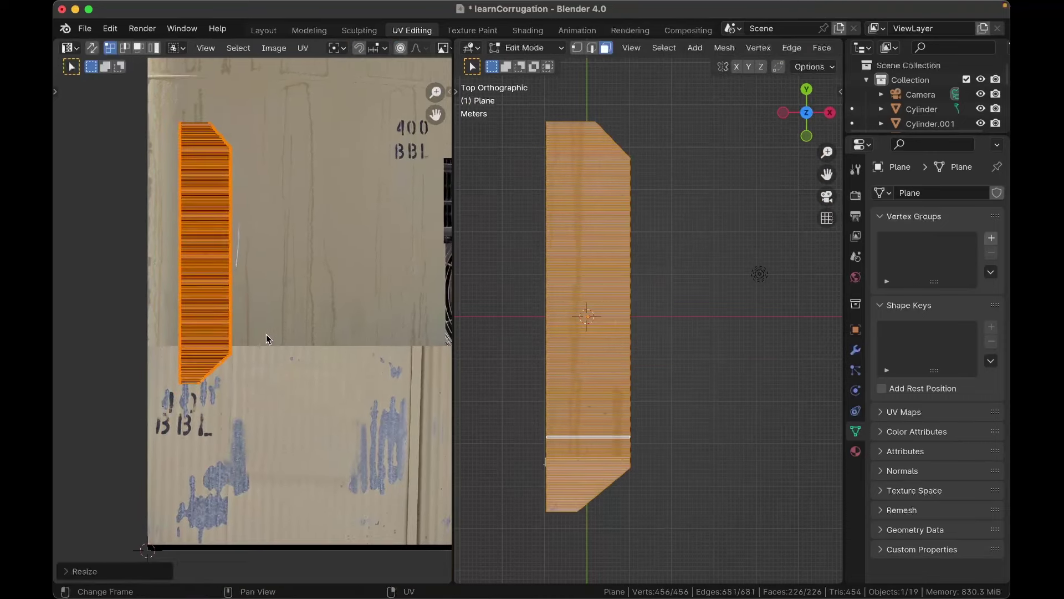
click(269, 335)
key(g)
click(327, 465)
key(r)
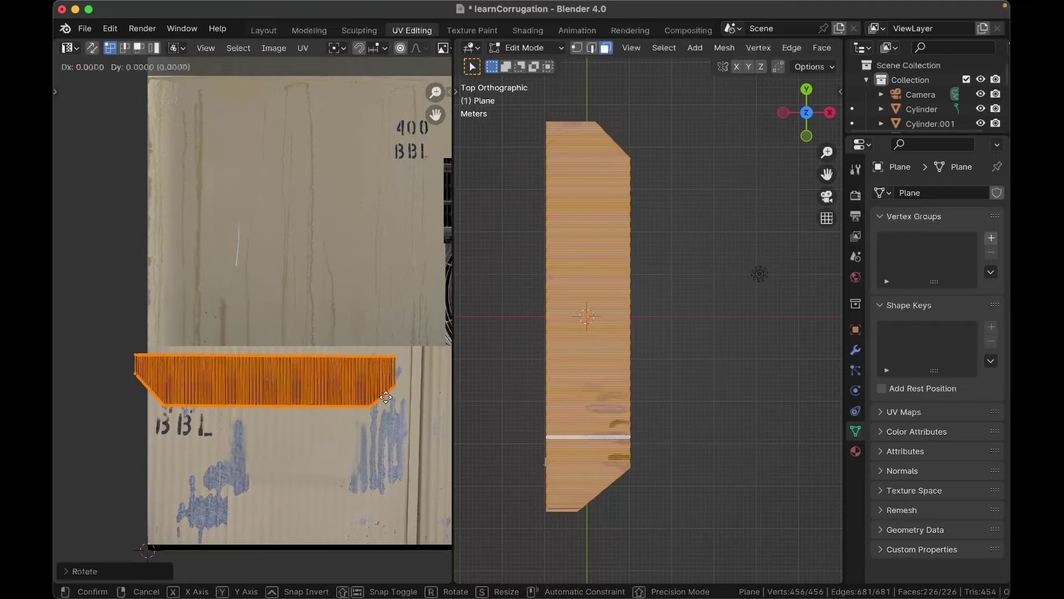
click(395, 388)
key(g)
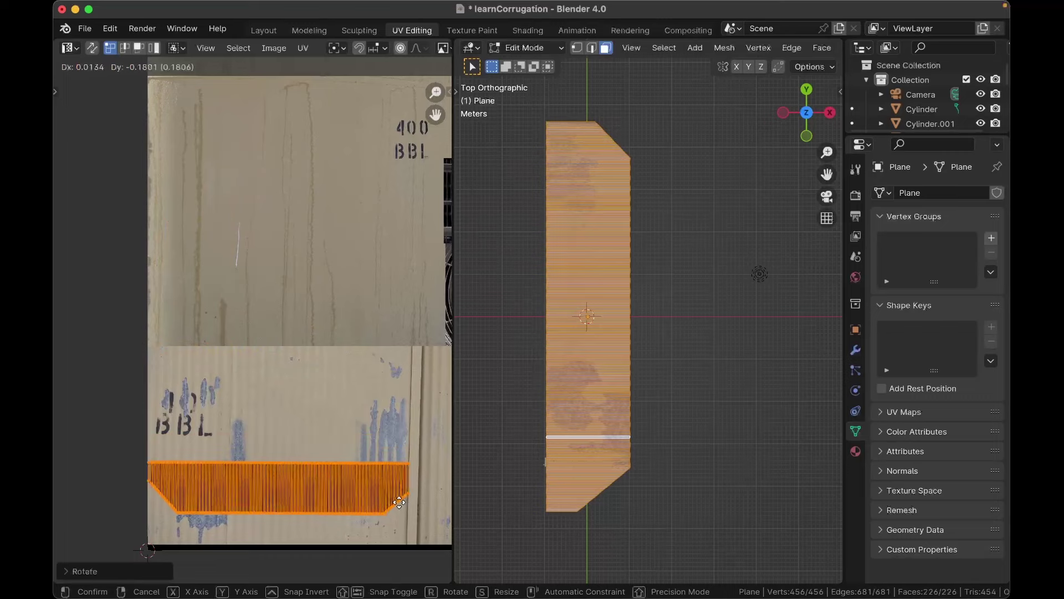
click(393, 499)
key(Tab)
Step: Examine the blue-stained texture on the roof and the wall behind it from above and from the bracket side
middle_drag(675, 379, 675, 378)
scroll(675, 378, up, 1)
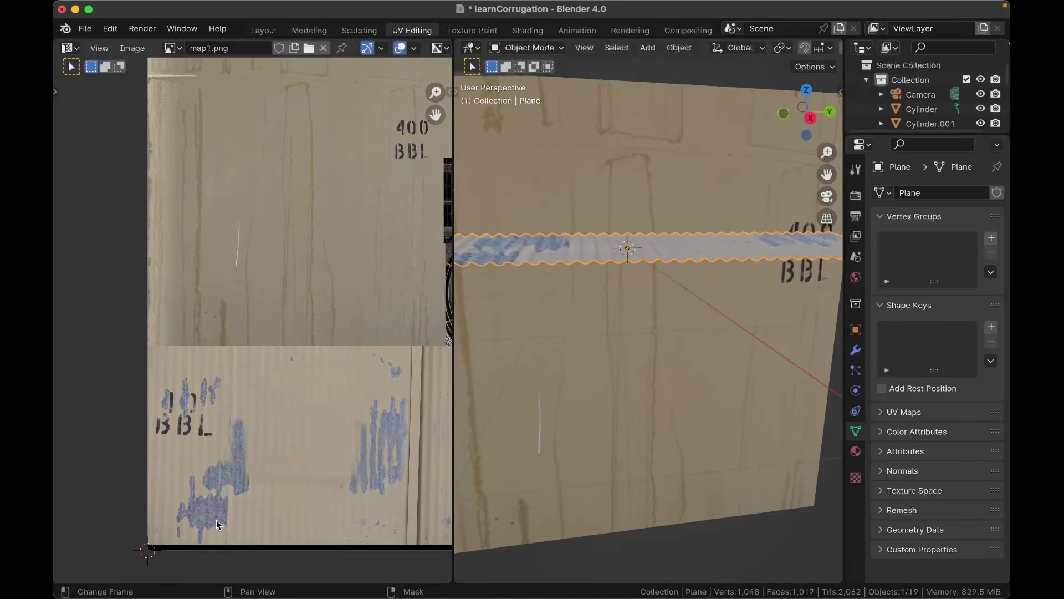
middle_drag(740, 195, 739, 197)
scroll(739, 196, left, 2)
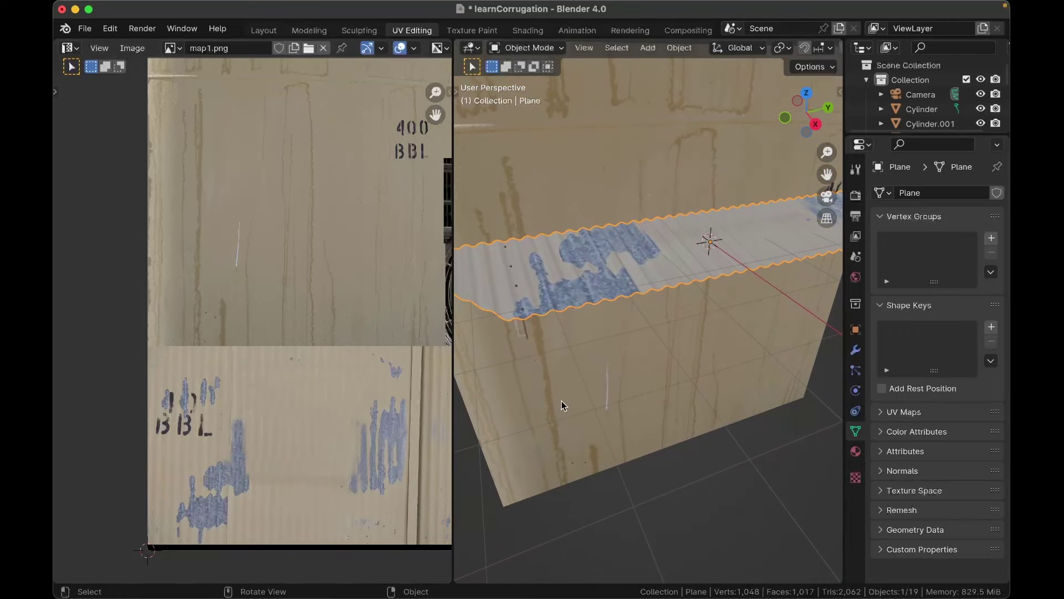
scroll(561, 401, left, 5)
key(Tab)
key(Tab)
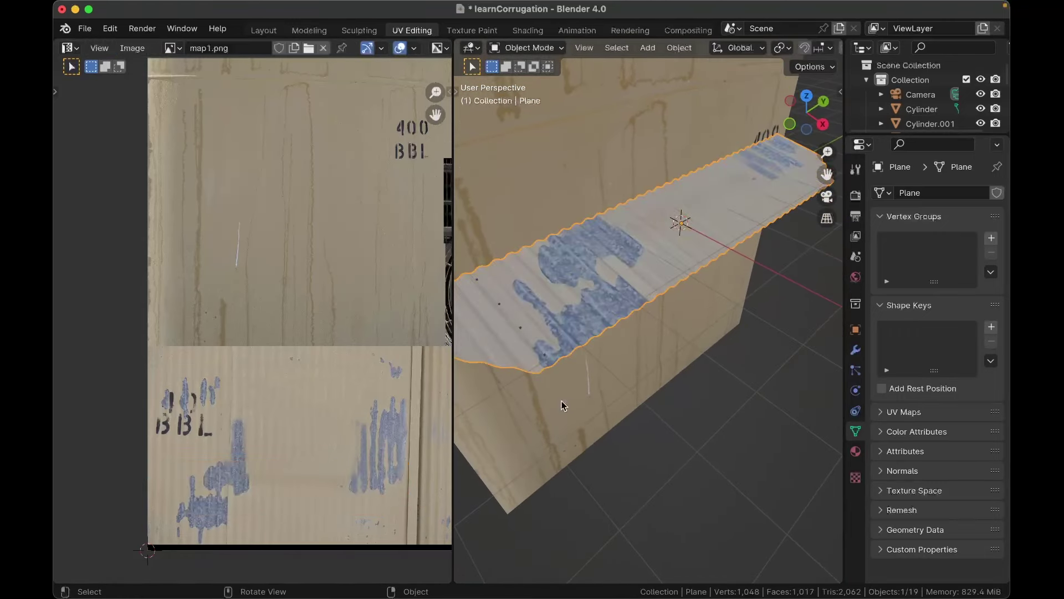
scroll(542, 331, up, 4)
scroll(541, 326, down, 8)
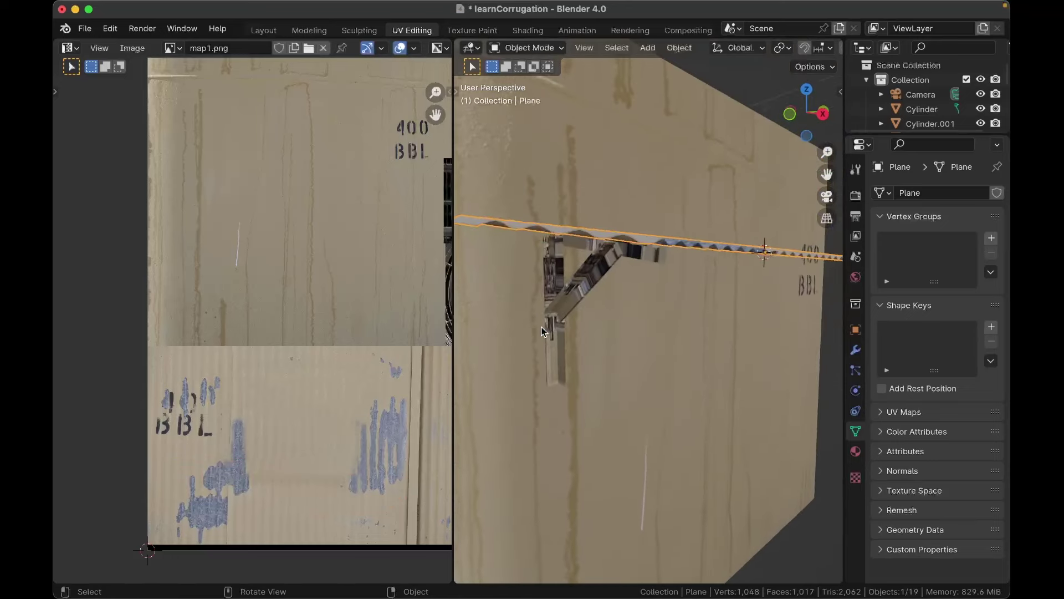
click(586, 248)
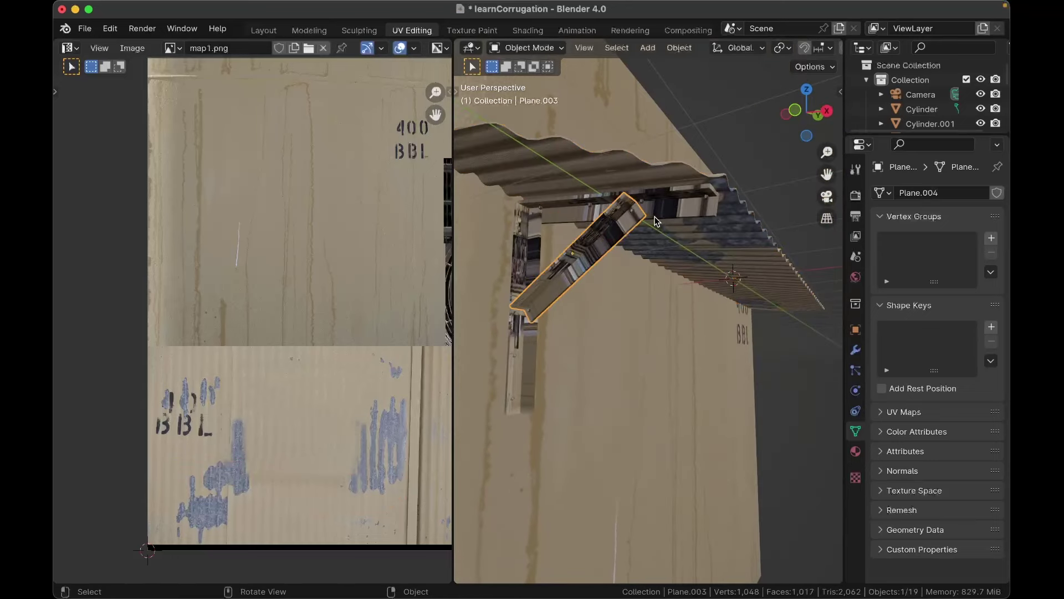
key(Tab)
middle_drag(654, 217, 648, 219)
key(Tab)
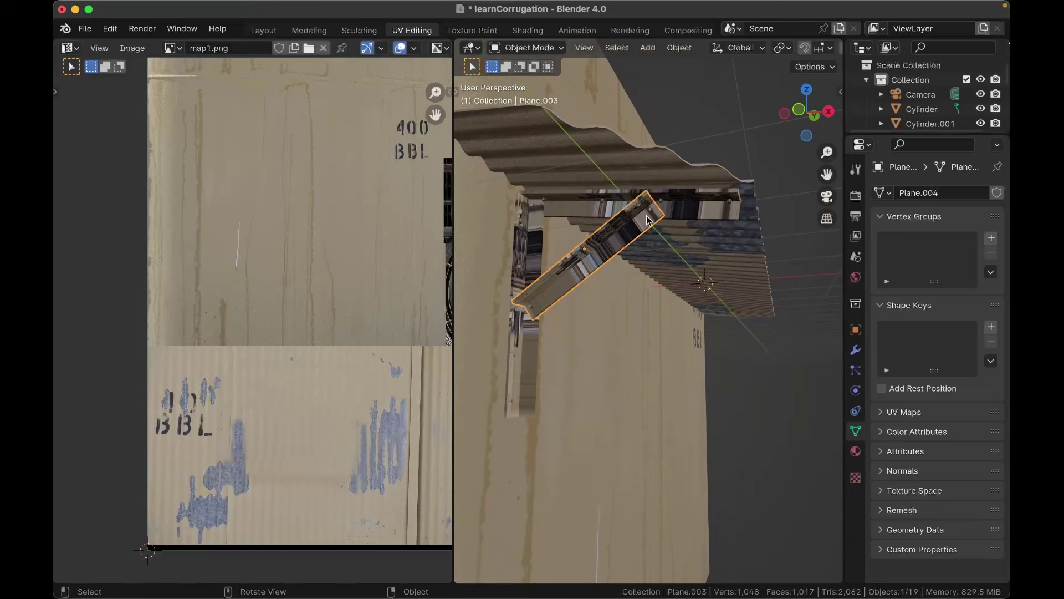
Step: Unwrap the bracket's vertical leg and scale its UVs down to about 0.13
key(Tab)
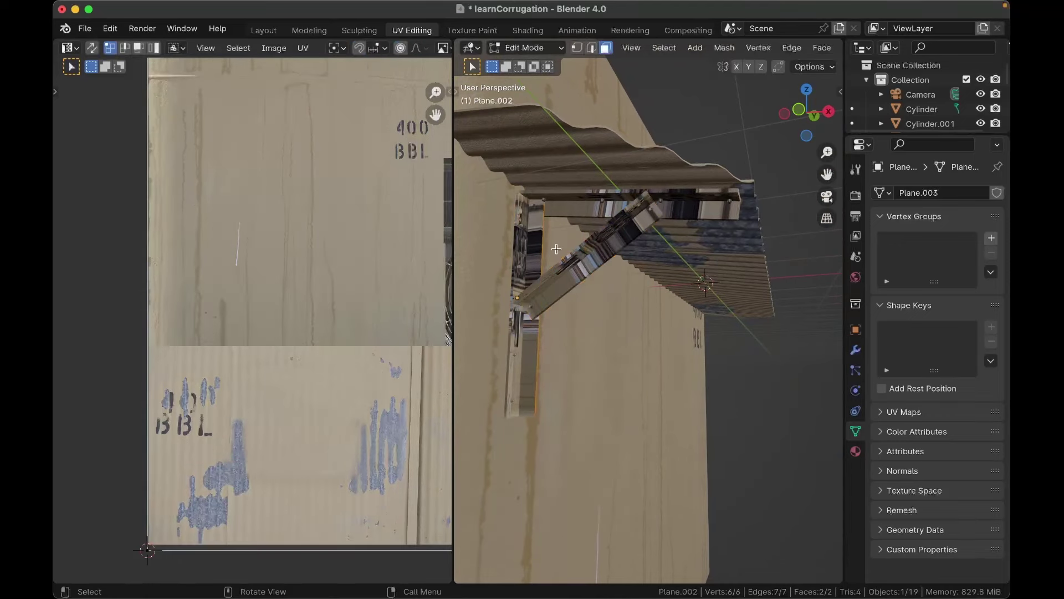
middle_drag(556, 249, 557, 249)
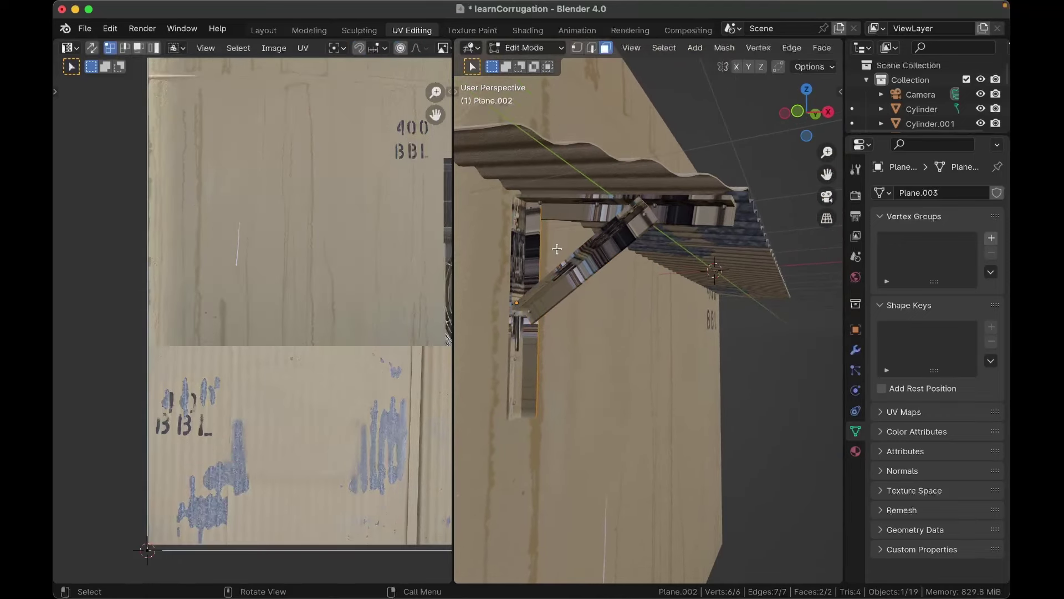
key(u)
click(614, 245)
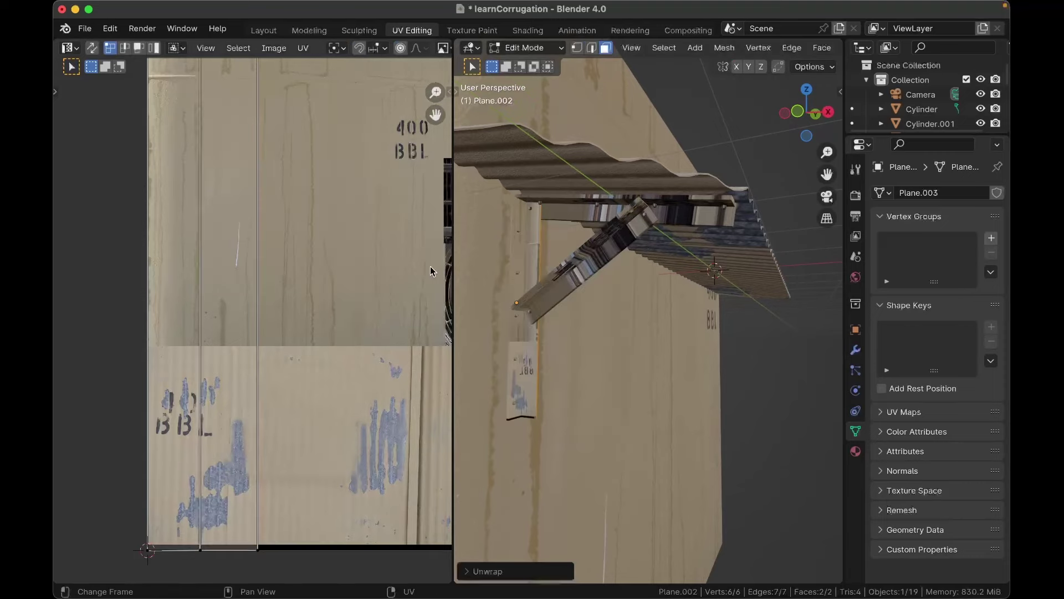
scroll(355, 283, down, 1)
click(353, 267)
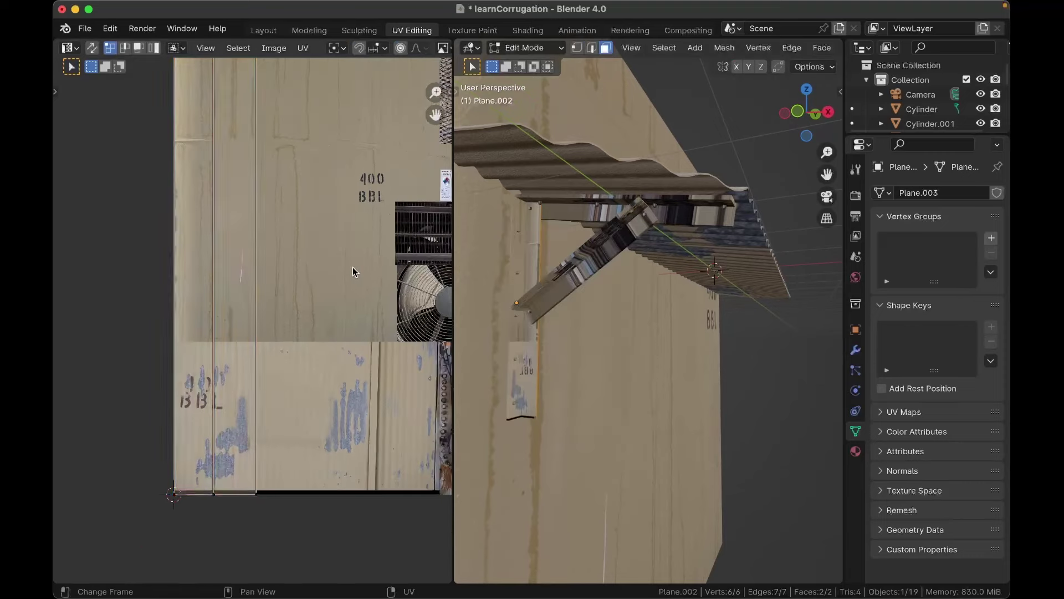
key(a)
key(s)
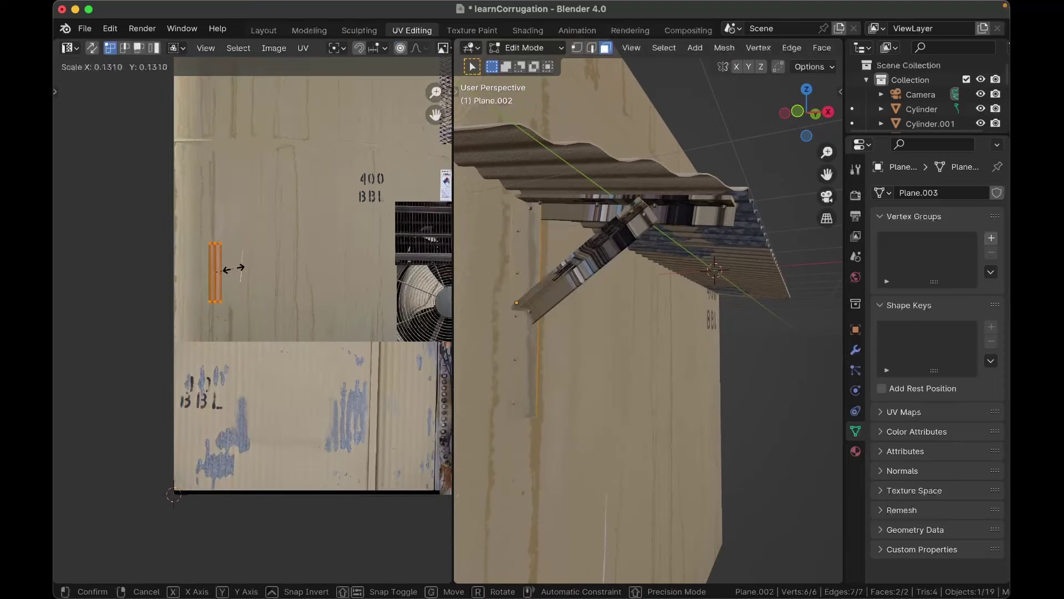
click(231, 268)
Step: Try the vertical leg's UVs on the grooved seam strip beside the blue-stained corrugated panel
scroll(232, 267, up, 4)
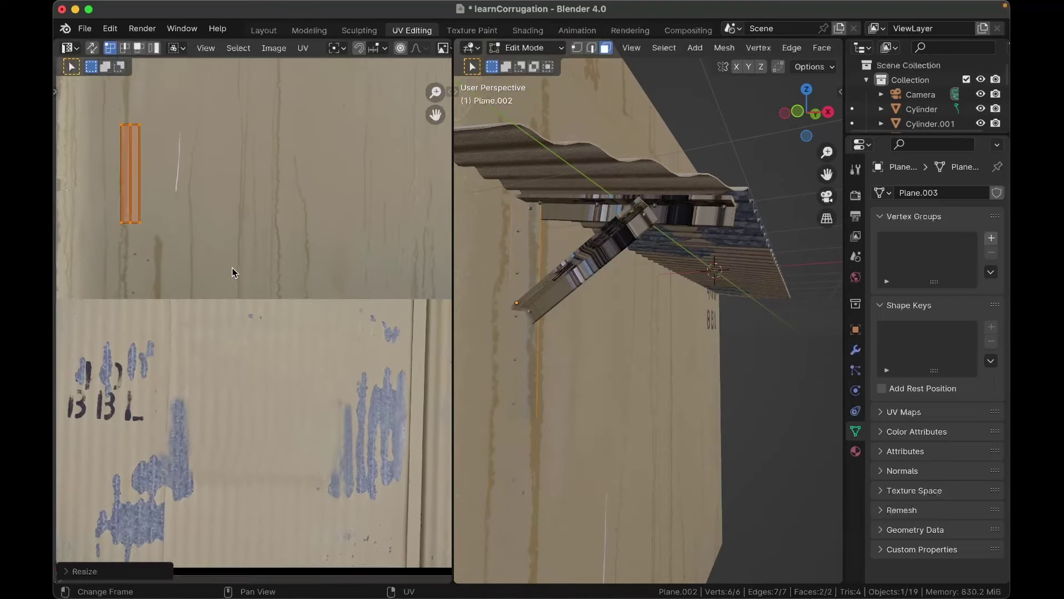
key(g)
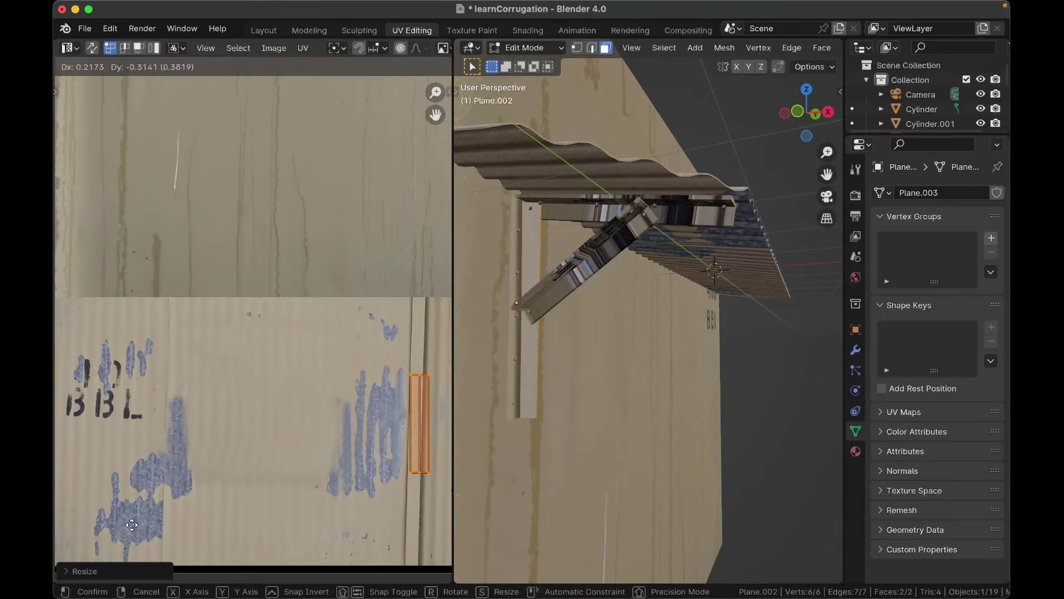
click(129, 525)
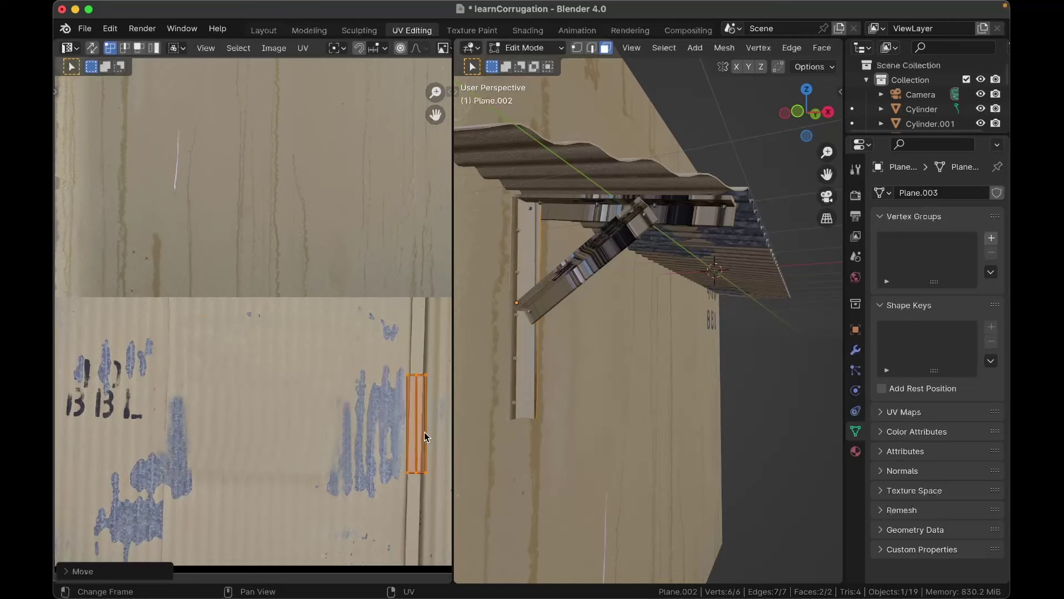
Step: Move the vertical leg's UVs onto a plain part of the upper beige panel and rescale them there
key(g)
click(340, 163)
key(s)
click(357, 175)
key(Tab)
Step: Select all faces of the bracket's diagonal brace and unwrap them
click(601, 250)
key(Tab)
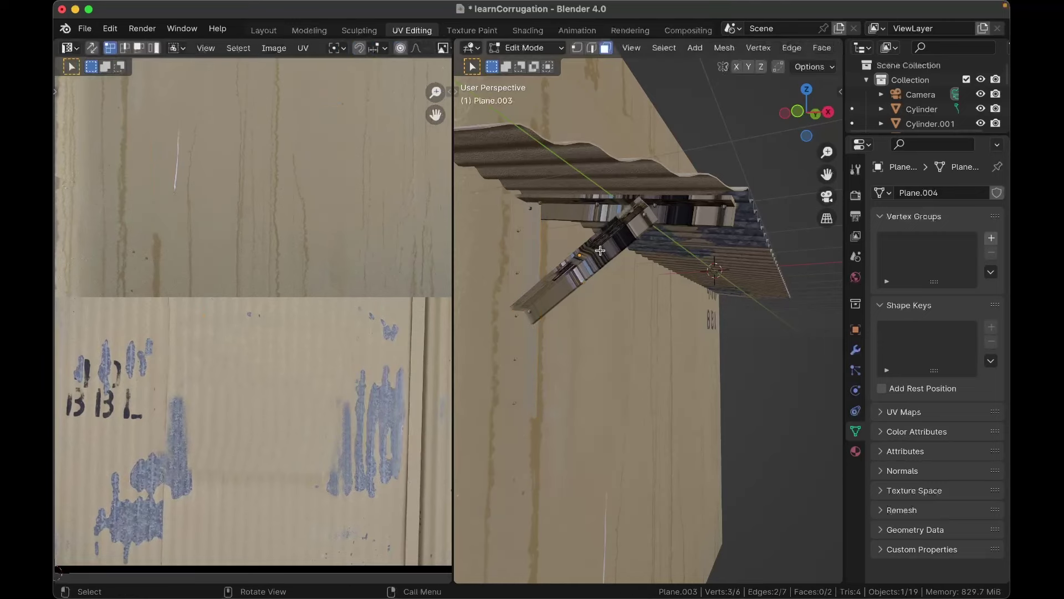
key(a)
key(u)
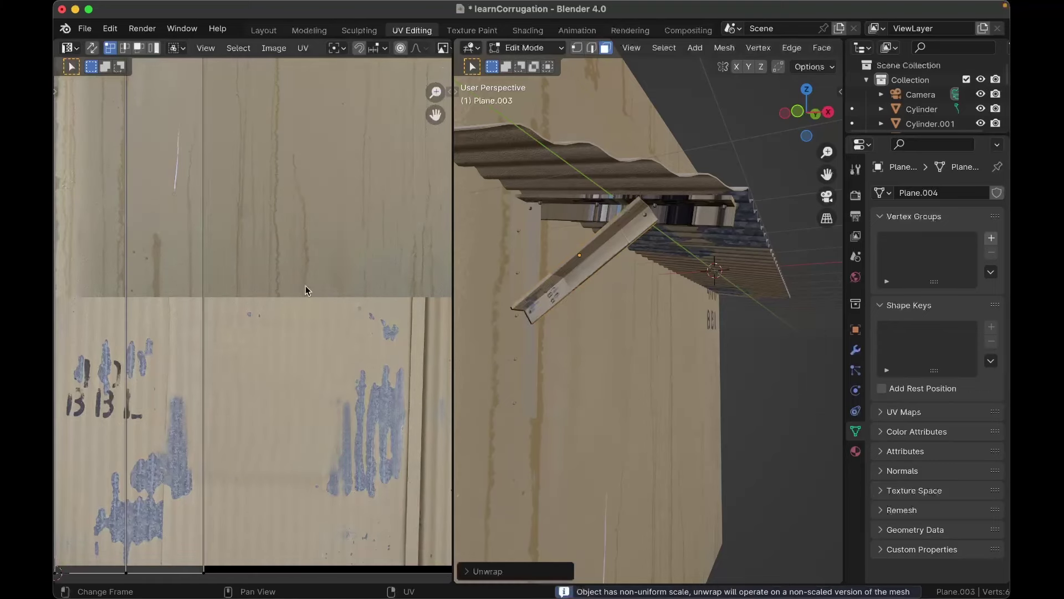
Step: Scale down the diagonal brace's UVs and place them on a plain part of the upper beige panel
key(a)
key(s)
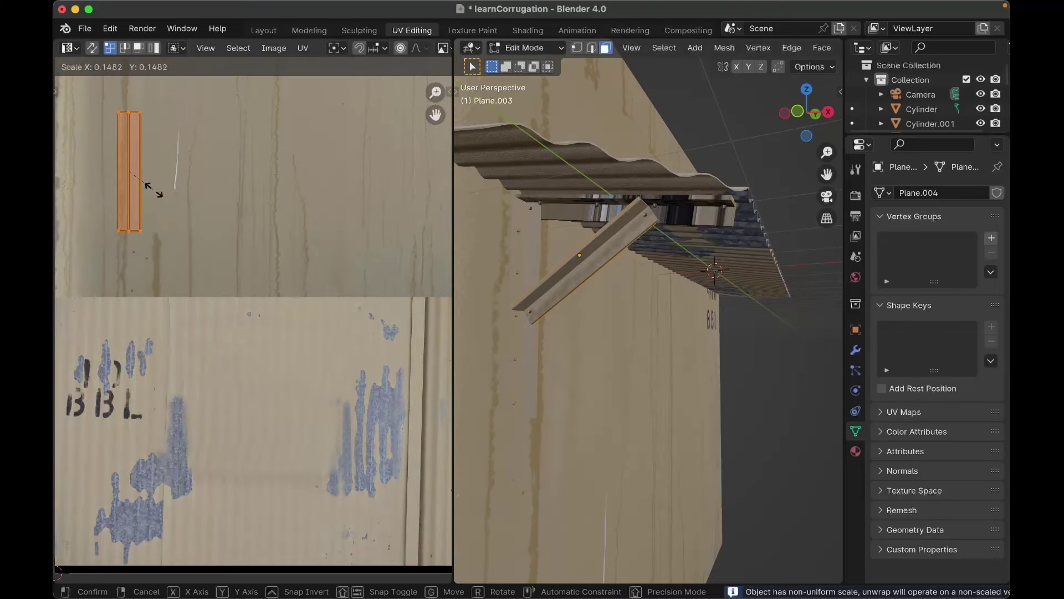
click(278, 207)
key(g)
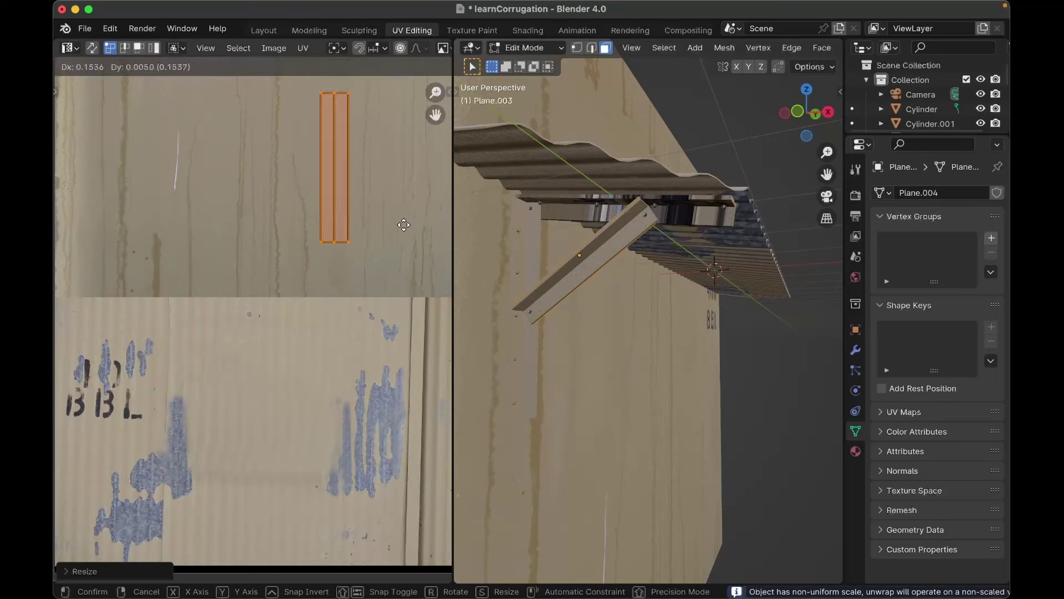
click(403, 225)
key(Tab)
Step: Select the bracket's horizontal arm under the roof and unwrap its faces
click(680, 221)
key(Tab)
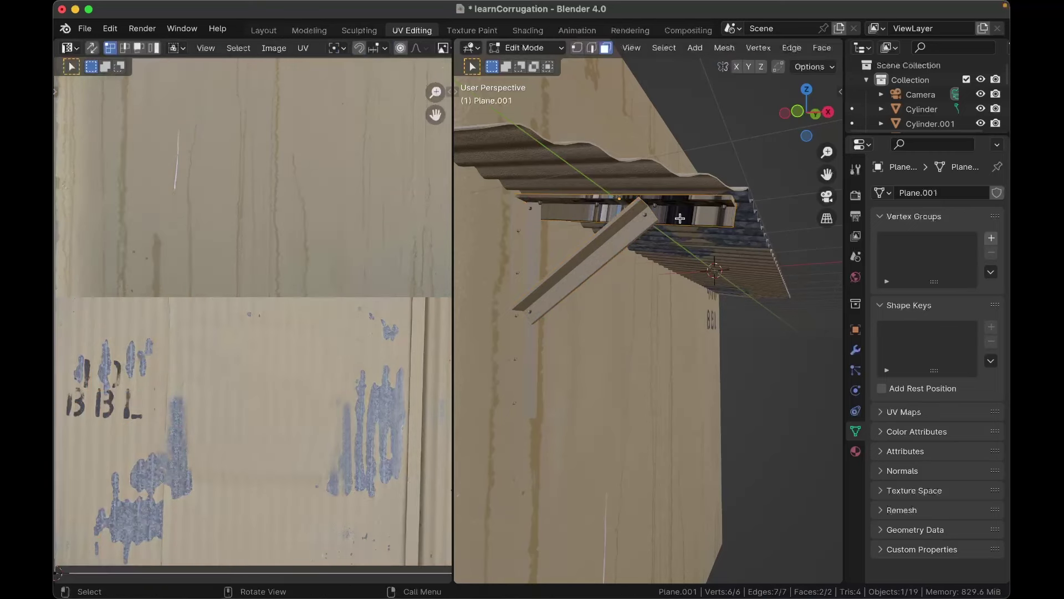
key(u)
click(680, 218)
Step: Scale down the horizontal arm's UVs and place them on a plain part of the upper beige panel
key(a)
key(s)
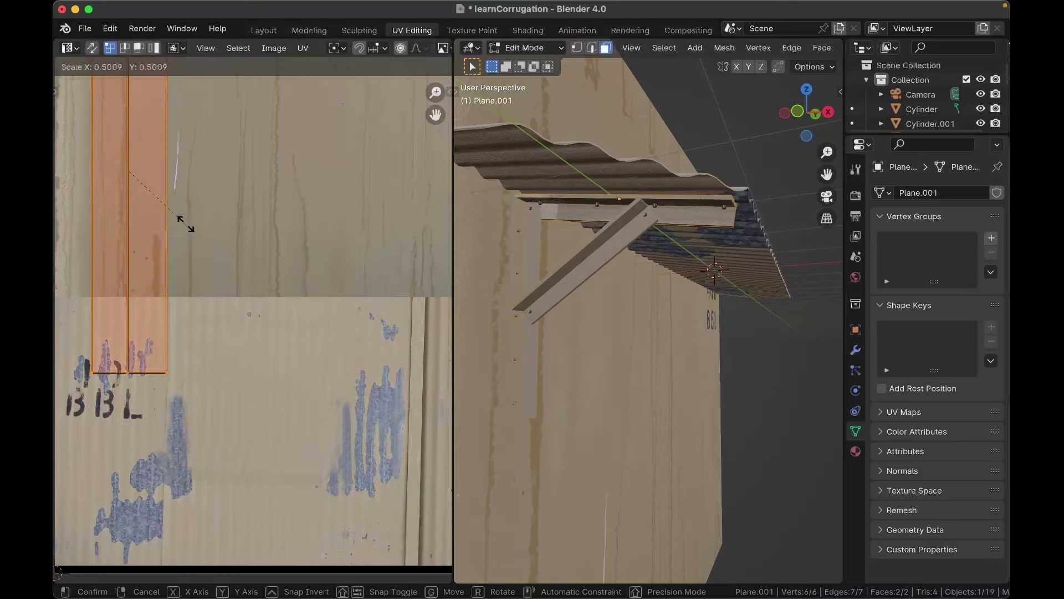
click(164, 183)
key(g)
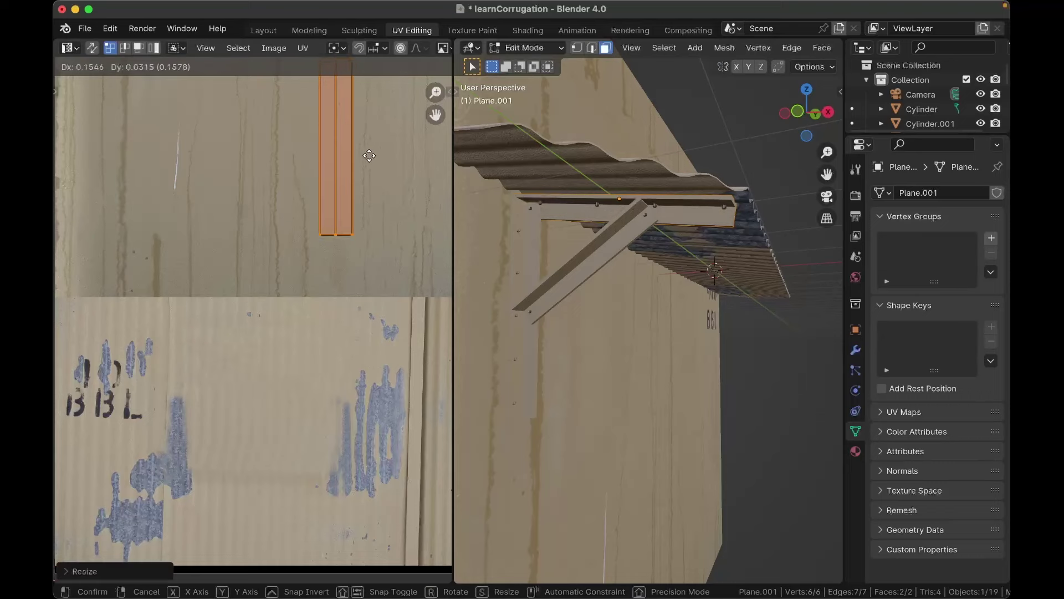
click(373, 160)
key(Tab)
scroll(612, 246, up, 8)
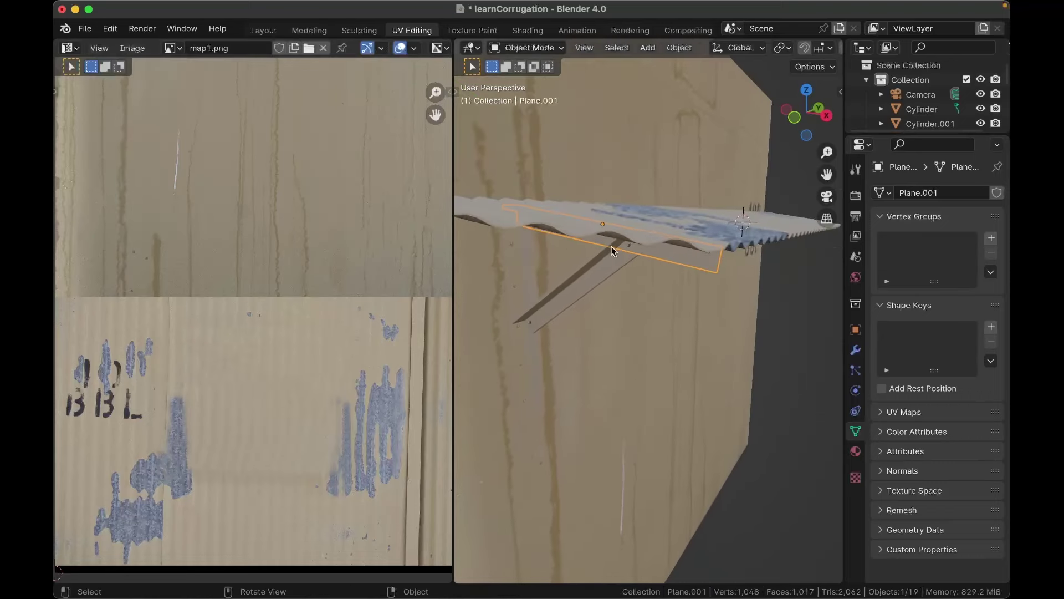
scroll(723, 259, down, 5)
scroll(724, 257, down, 5)
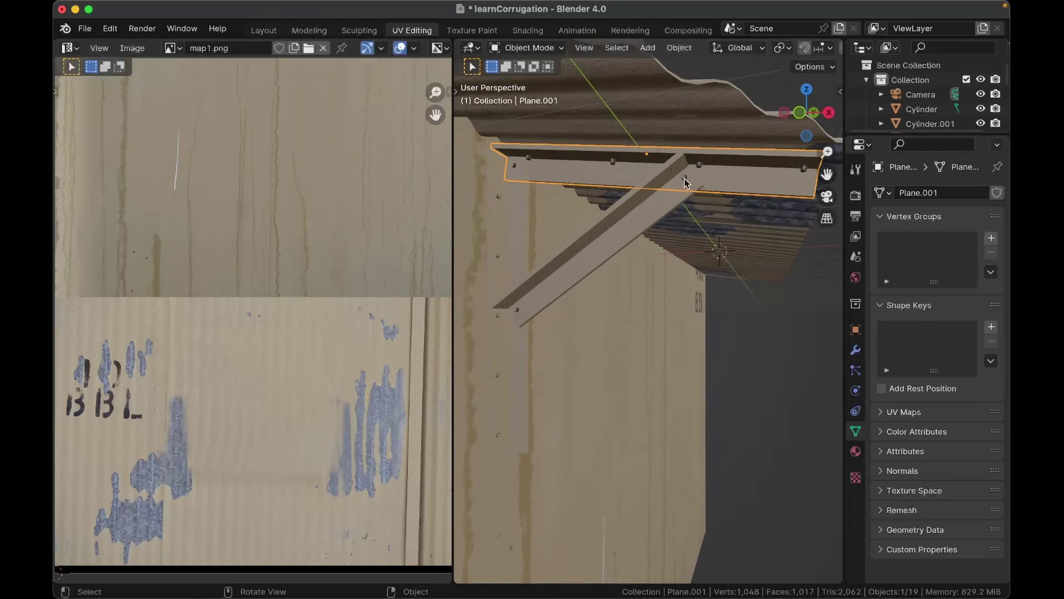
click(685, 179)
shift+click(701, 166)
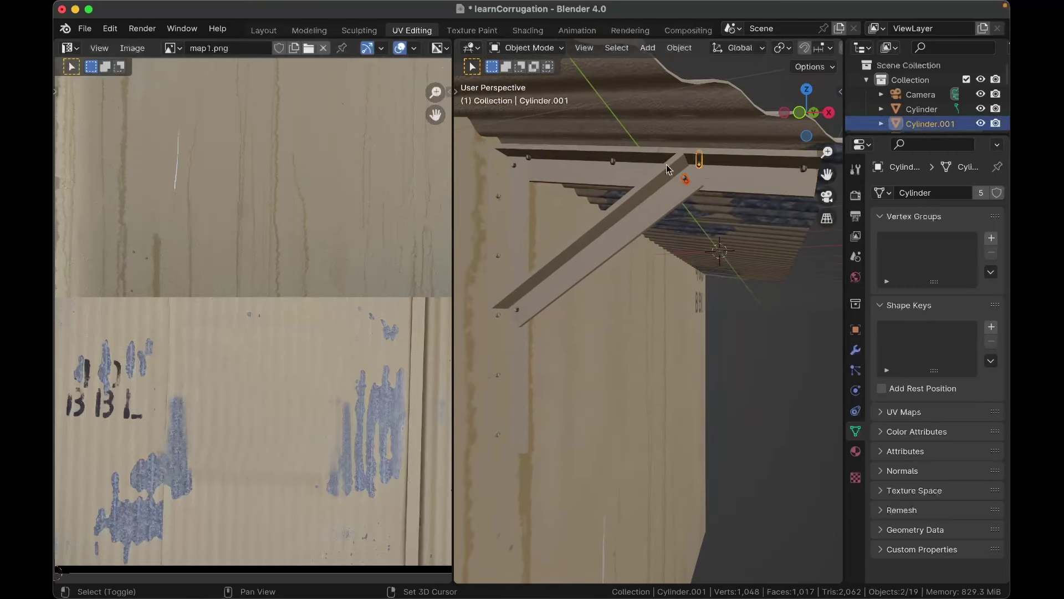
shift+click(613, 161)
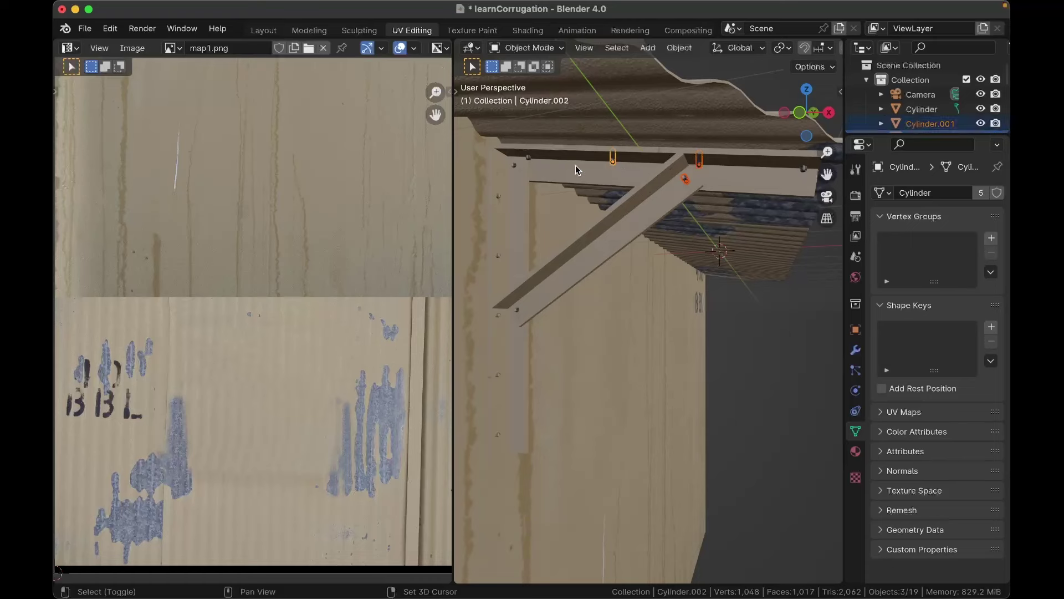
shift+click(530, 157)
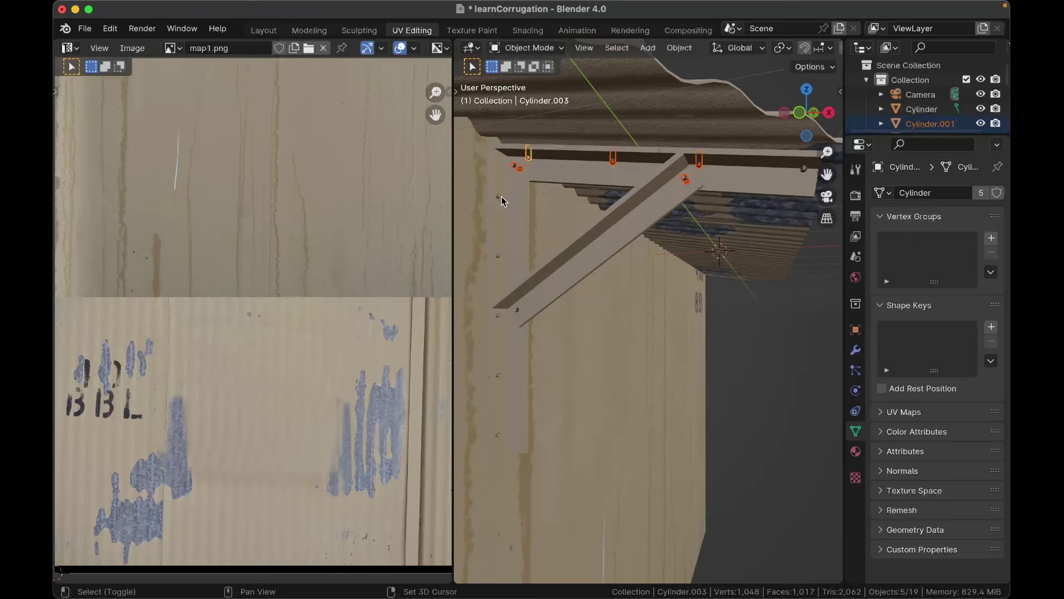
click(497, 258)
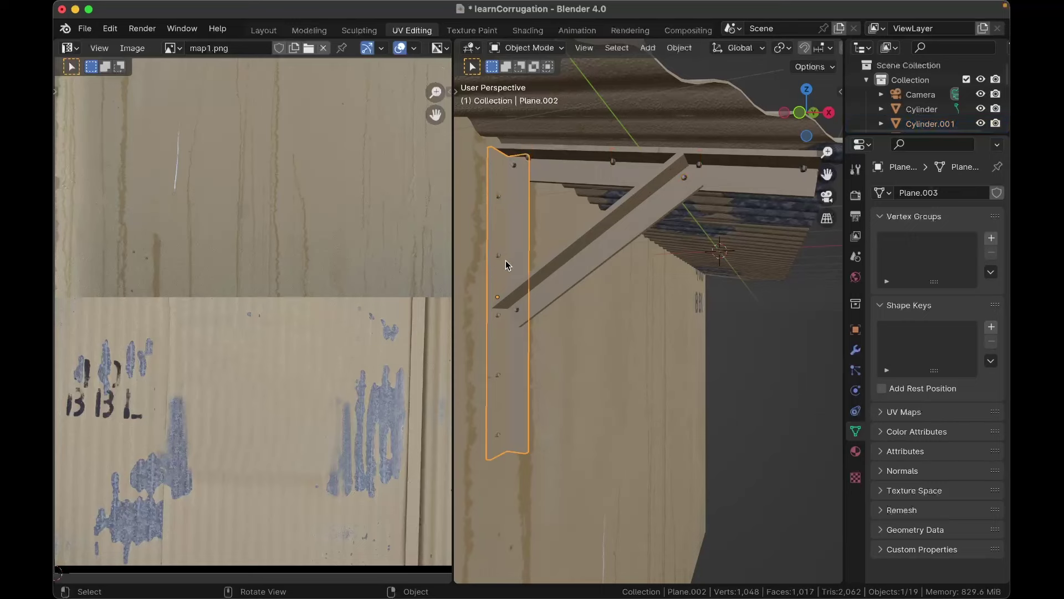
Step: Select all faces of the second bolt from the top on the vertical leg and unwrap them
click(500, 257)
key(grave)
key(Tab)
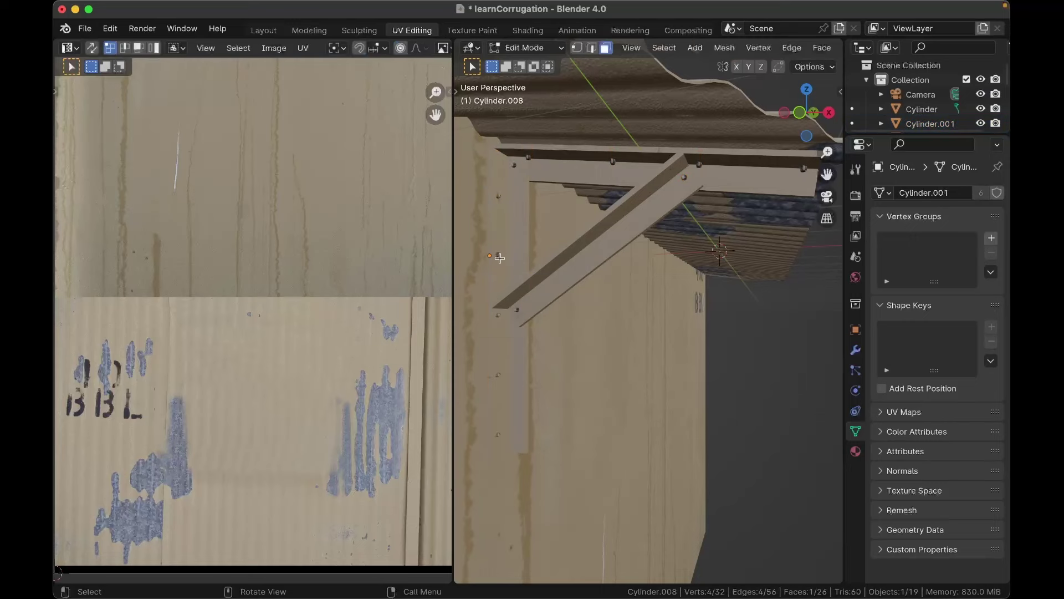
key(a)
key(shift+q)
key(Escape)
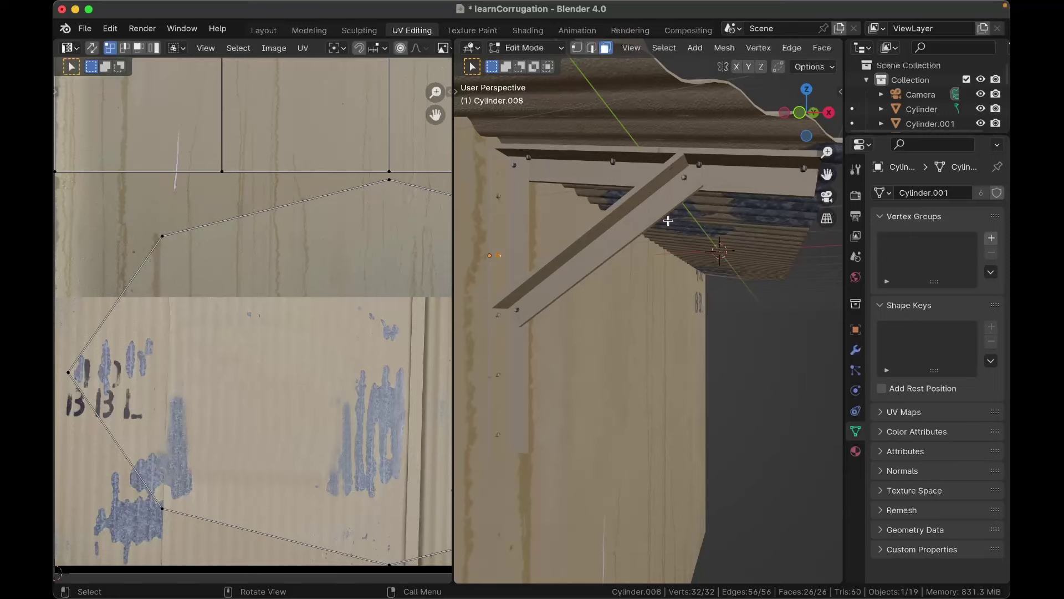
key(u)
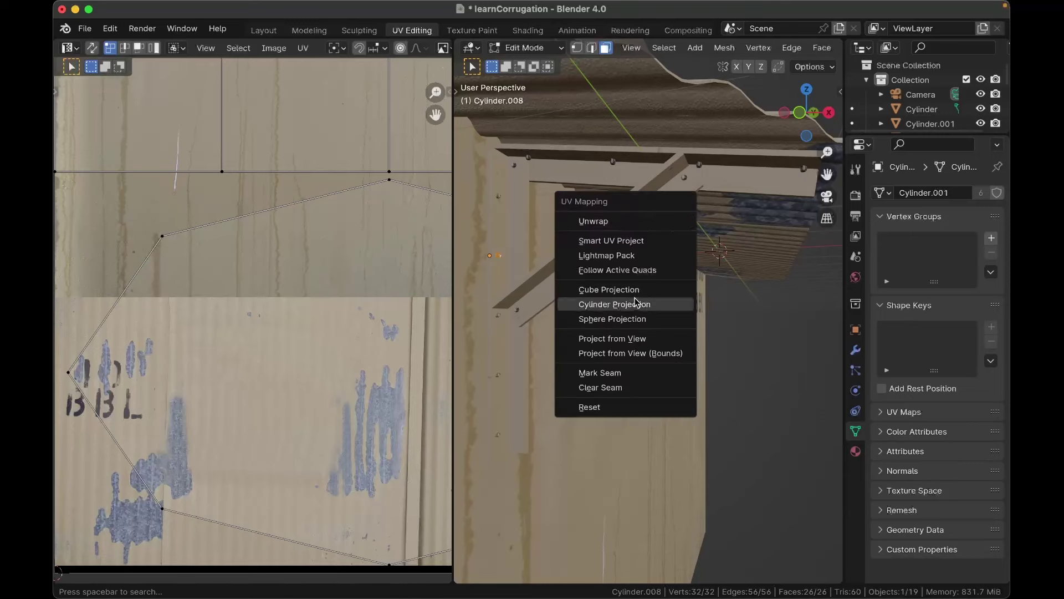
click(593, 220)
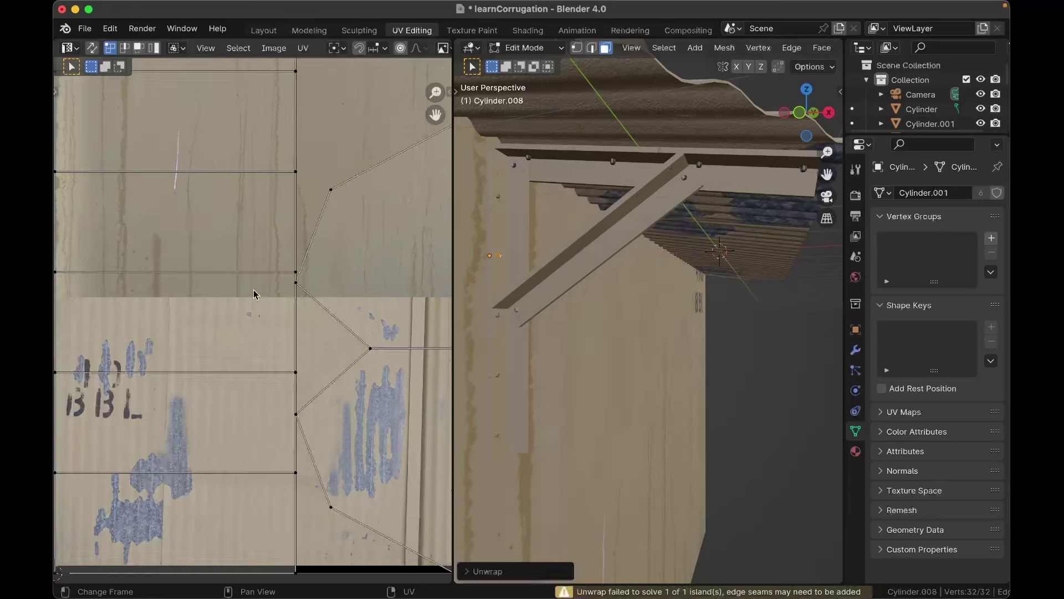
Step: Shrink the wall bolt's UVs to a tiny size and place them on the dark vent grille
scroll(252, 295, down, 3)
key(a)
key(s)
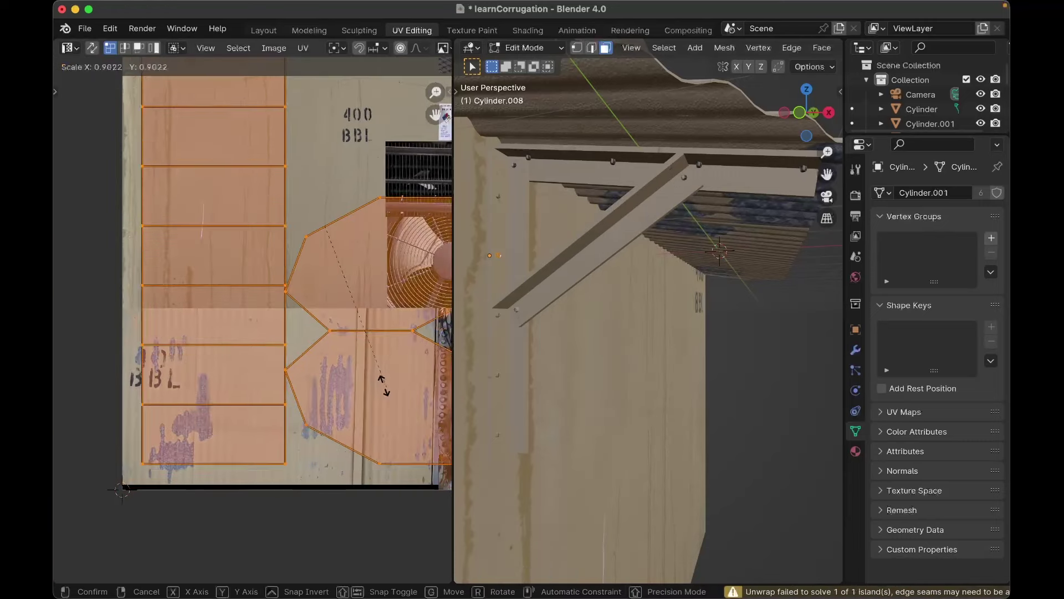
click(327, 268)
scroll(328, 266, up, 4)
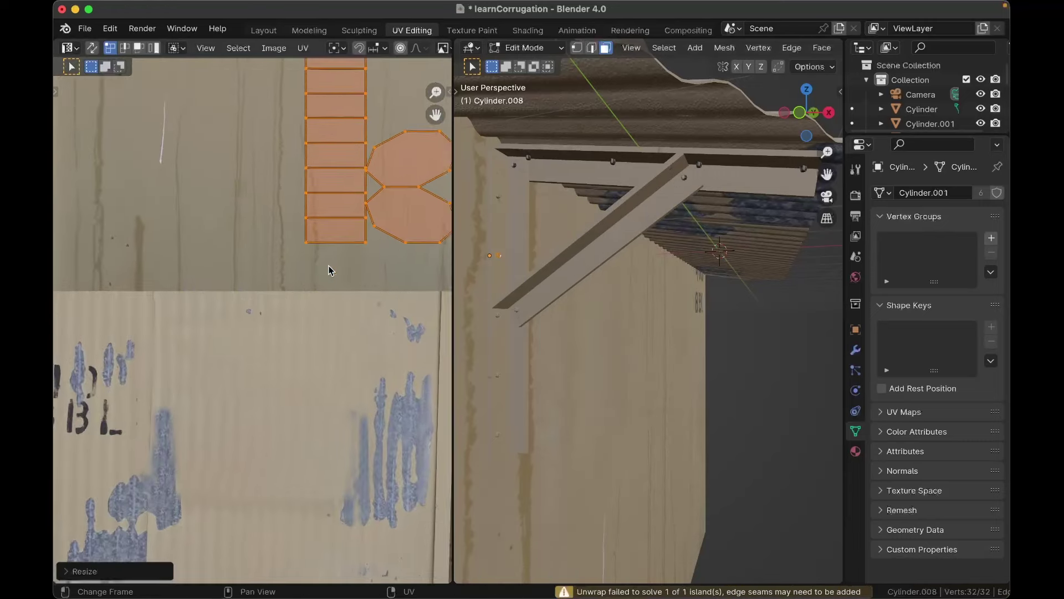
key(g)
click(358, 210)
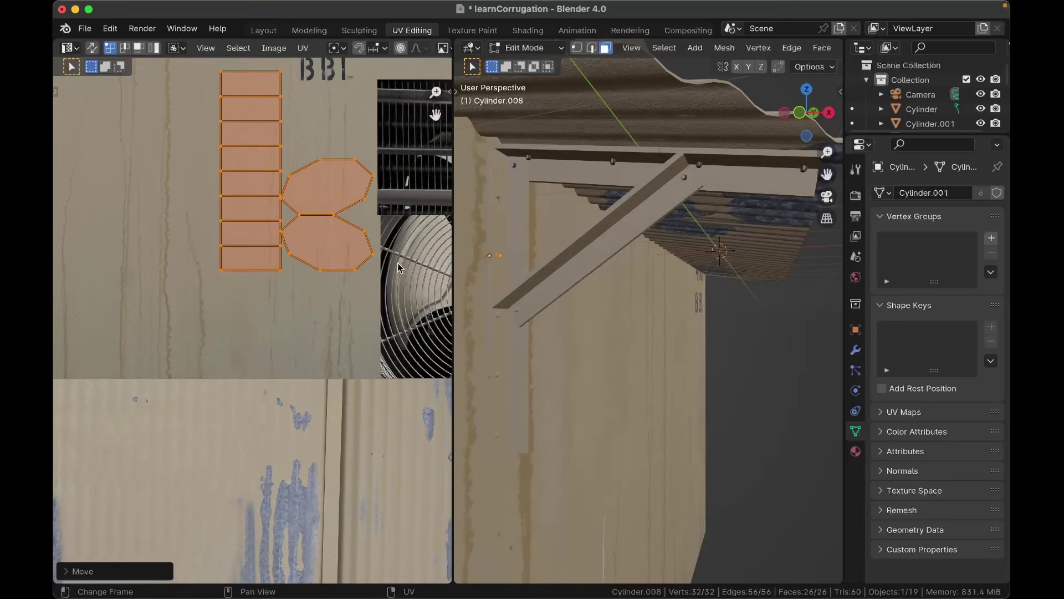
key(s)
click(301, 175)
key(g)
click(399, 134)
key(Tab)
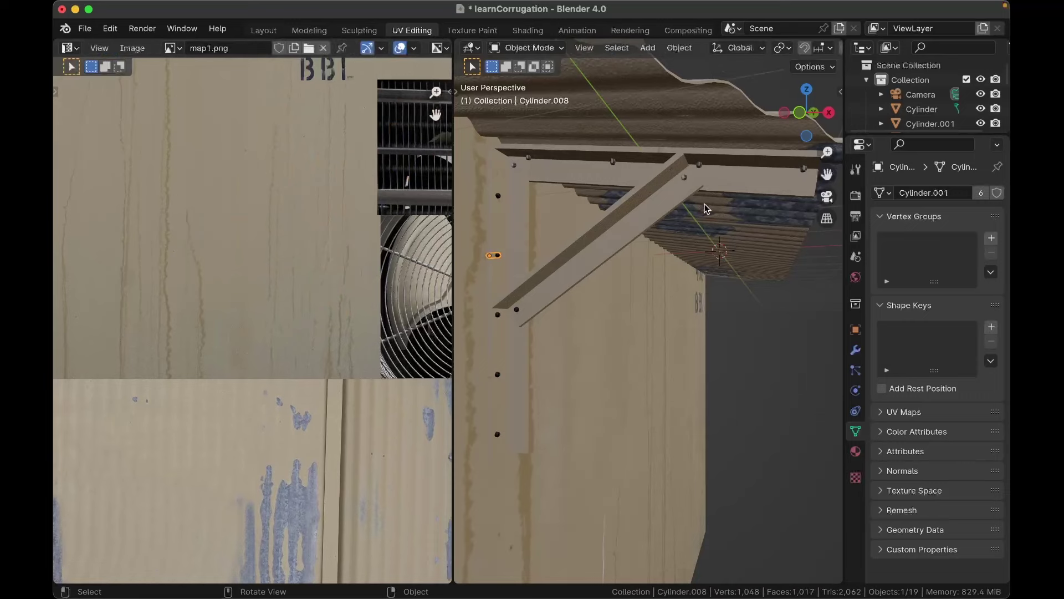
scroll(686, 174, up, 3)
scroll(686, 174, up, 4)
shift+scroll(687, 174, up, 5)
scroll(686, 174, up, 4)
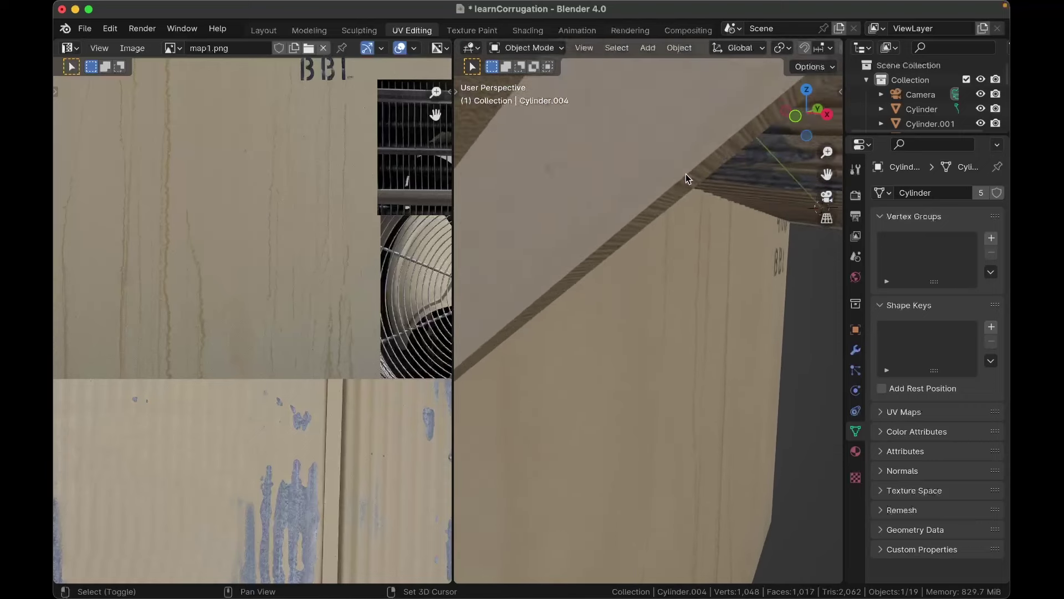
shift+scroll(686, 174, up, 5)
shift+scroll(687, 174, down, 2)
scroll(687, 174, down, 3)
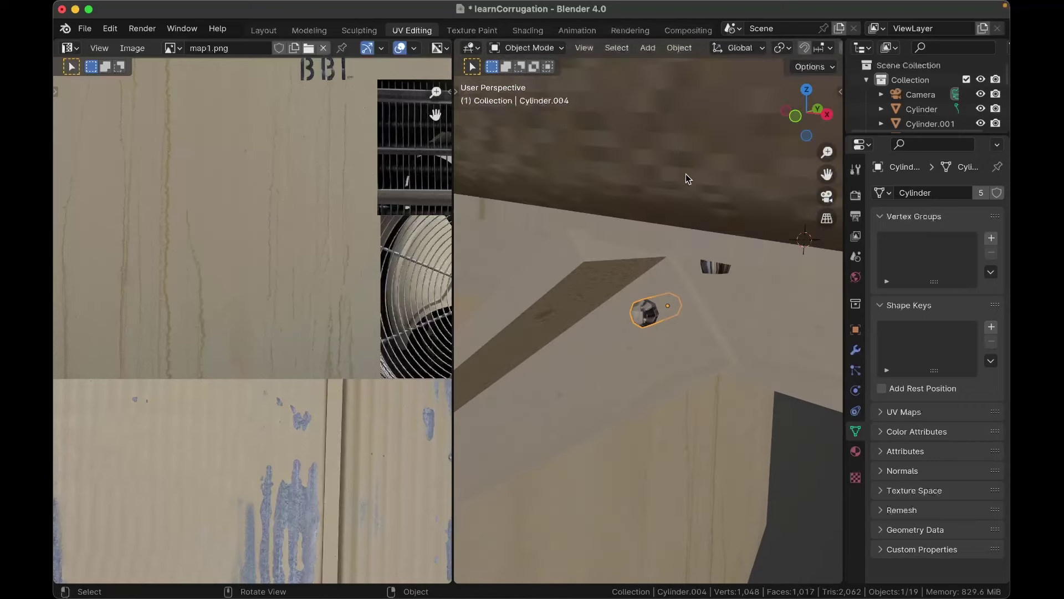
scroll(703, 250, down, 4)
key(Tab)
scroll(703, 251, down, 5)
key(Tab)
click(704, 251)
shift+scroll(704, 251, down, 4)
scroll(703, 251, down, 3)
scroll(704, 251, up, 3)
shift+scroll(703, 250, up, 5)
scroll(704, 250, up, 5)
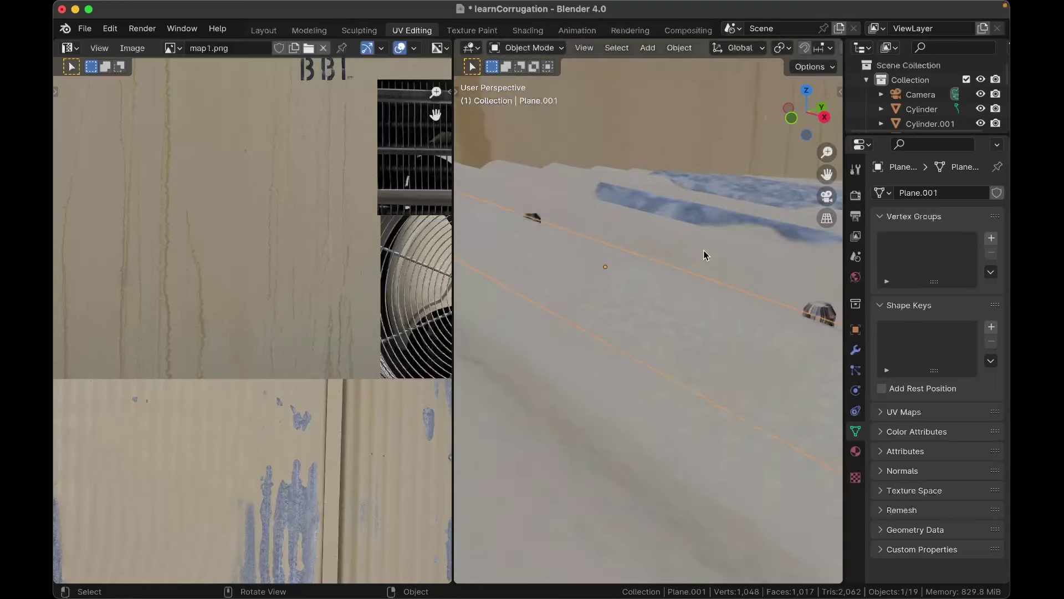
scroll(703, 250, down, 8)
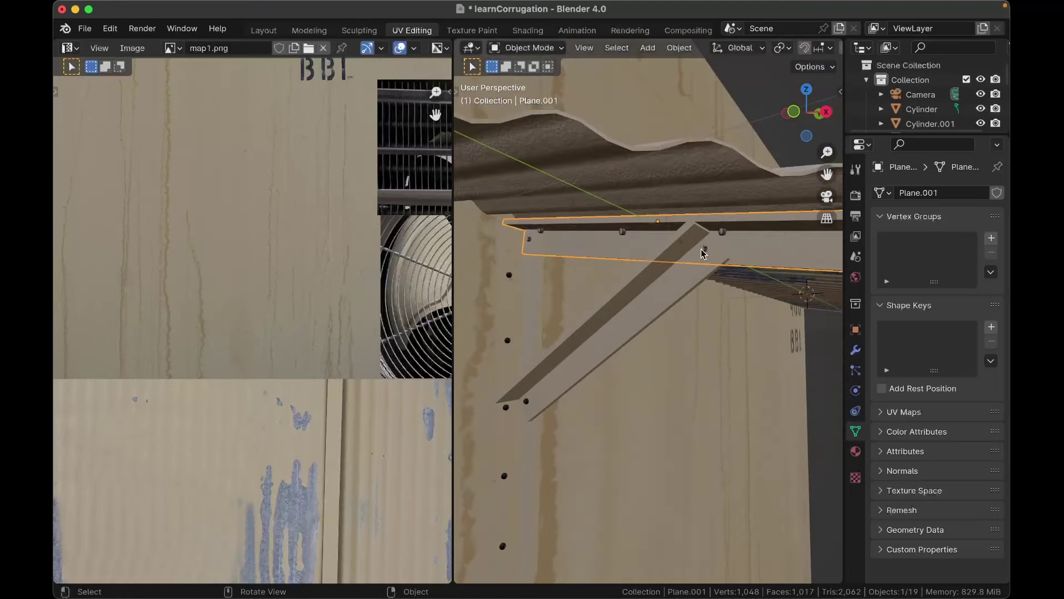
Step: Select all faces of the bolt at the diagonal brace's upper end and unwrap them
click(704, 250)
scroll(704, 251, up, 2)
key(Tab)
scroll(695, 250, up, 3)
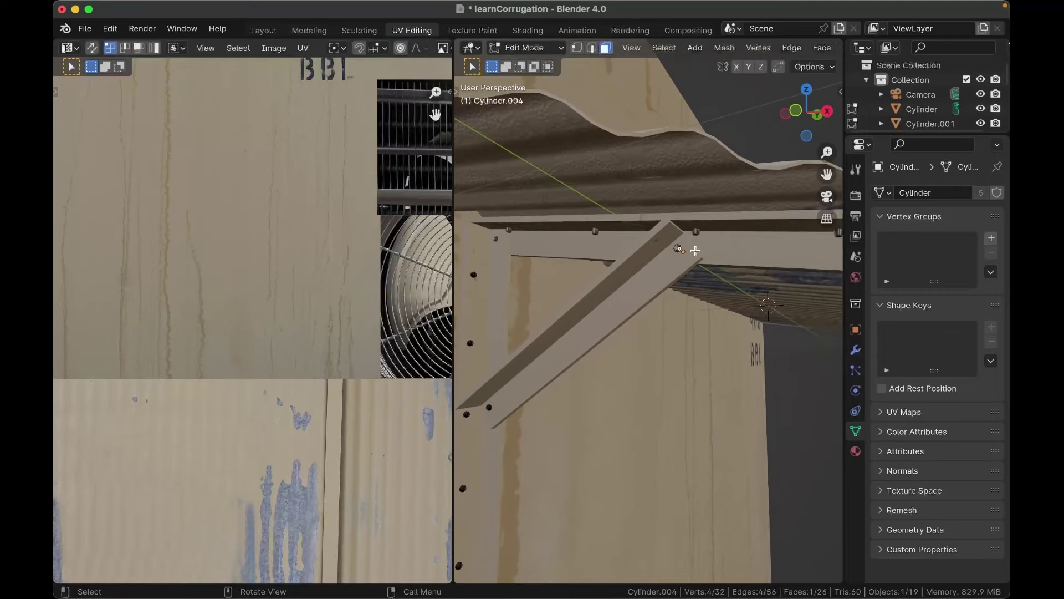
key(a)
key(u)
click(696, 250)
Step: Shrink the brace bolt's UVs to a tiny size and place them on the dark vent grille
key(a)
key(s)
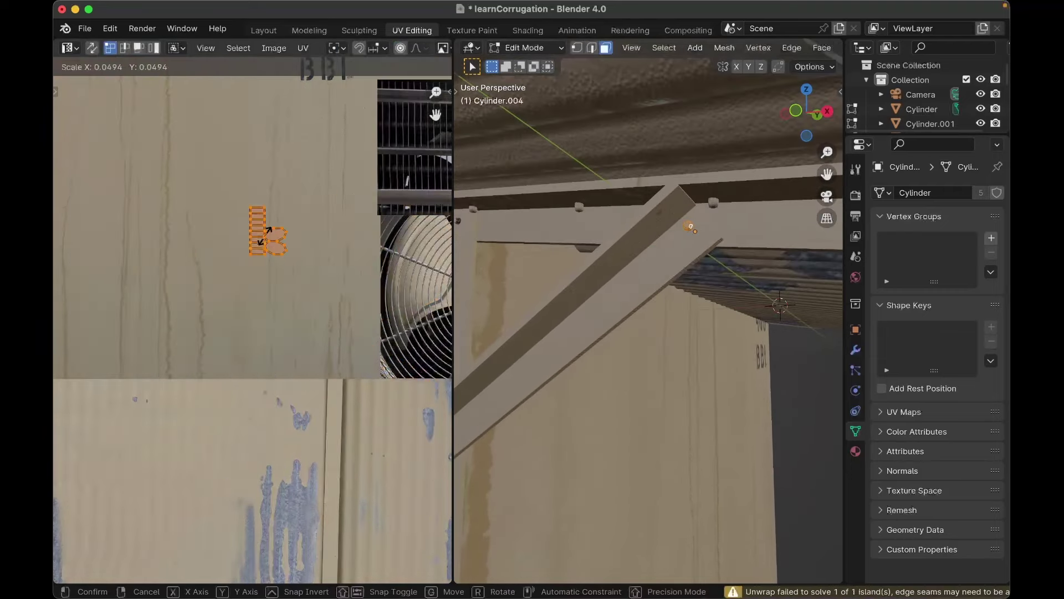
click(270, 234)
key(g)
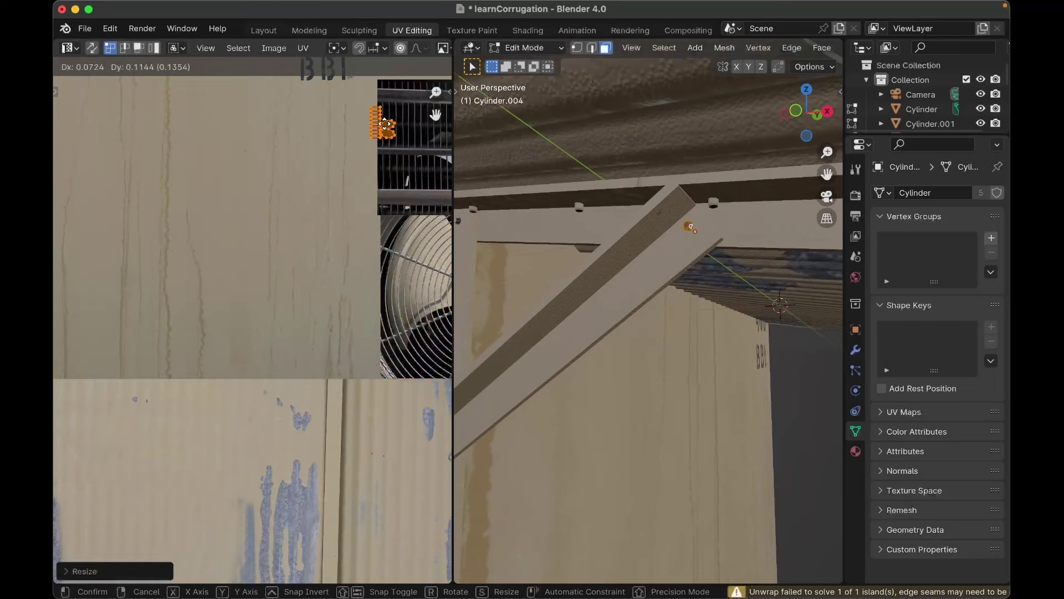
click(394, 127)
key(s)
click(394, 127)
key(Tab)
Step: Select the four bolts that run through the corrugated roof, leaving the roof sheet itself out of the selection
scroll(692, 210, up, 8)
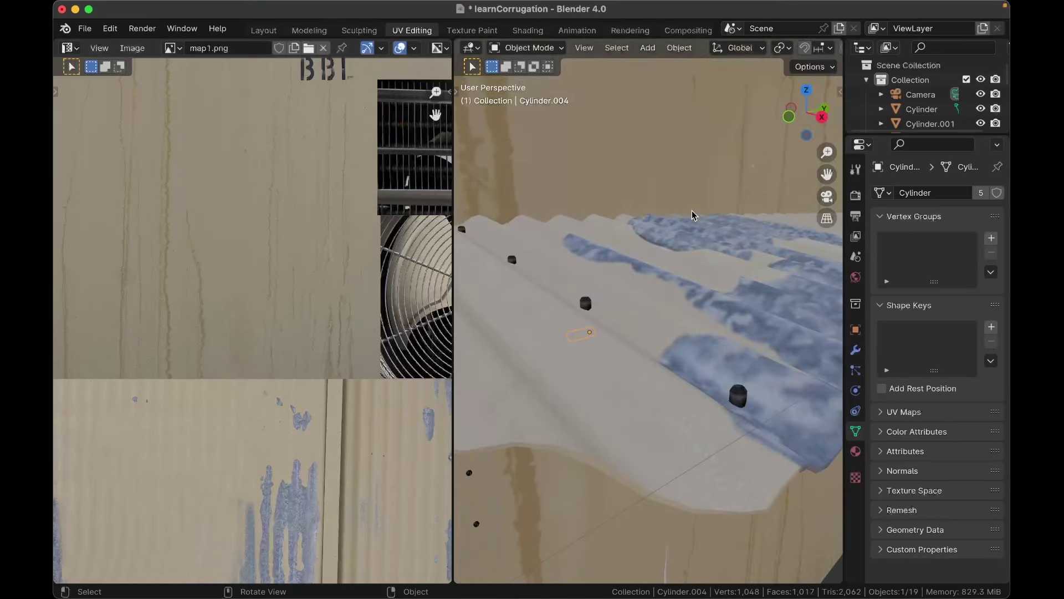
scroll(692, 211, down, 6)
scroll(692, 210, down, 5)
scroll(692, 212, up, 5)
scroll(692, 212, down, 10)
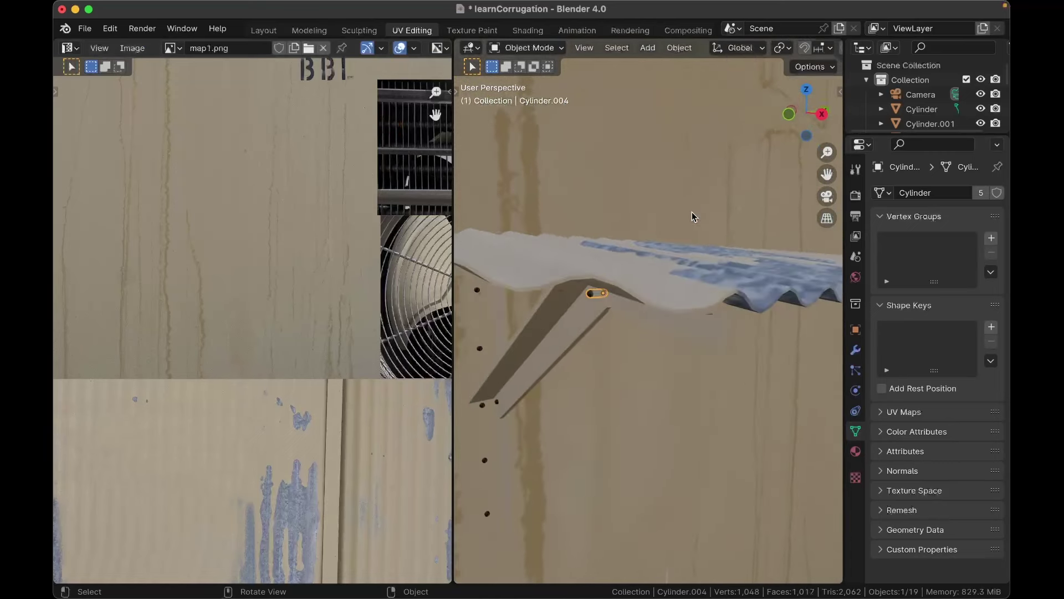
click(635, 308)
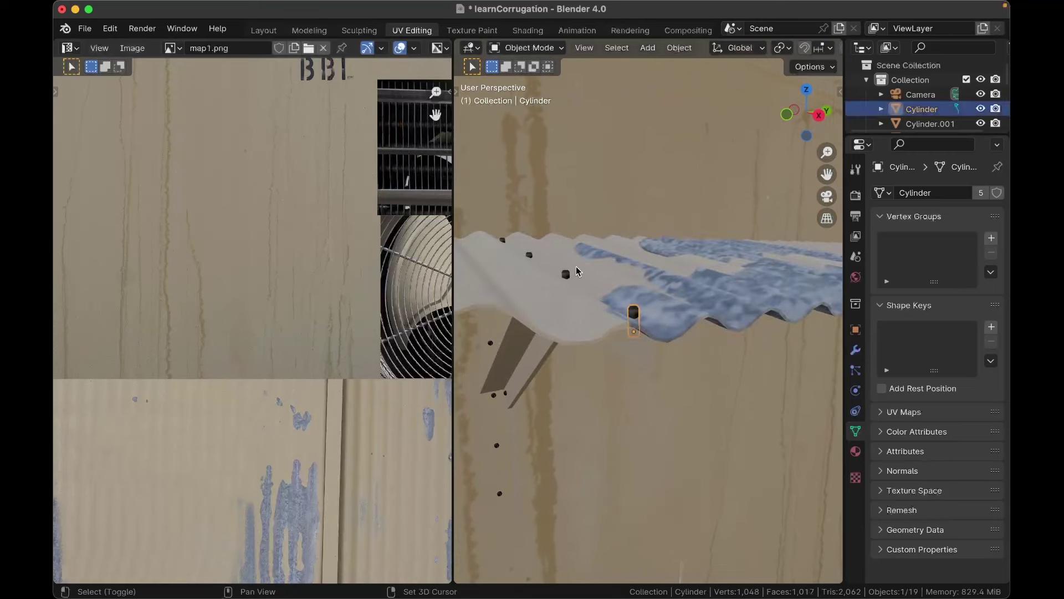
shift+click(567, 273)
scroll(552, 306, down, 5)
shift+click(526, 270)
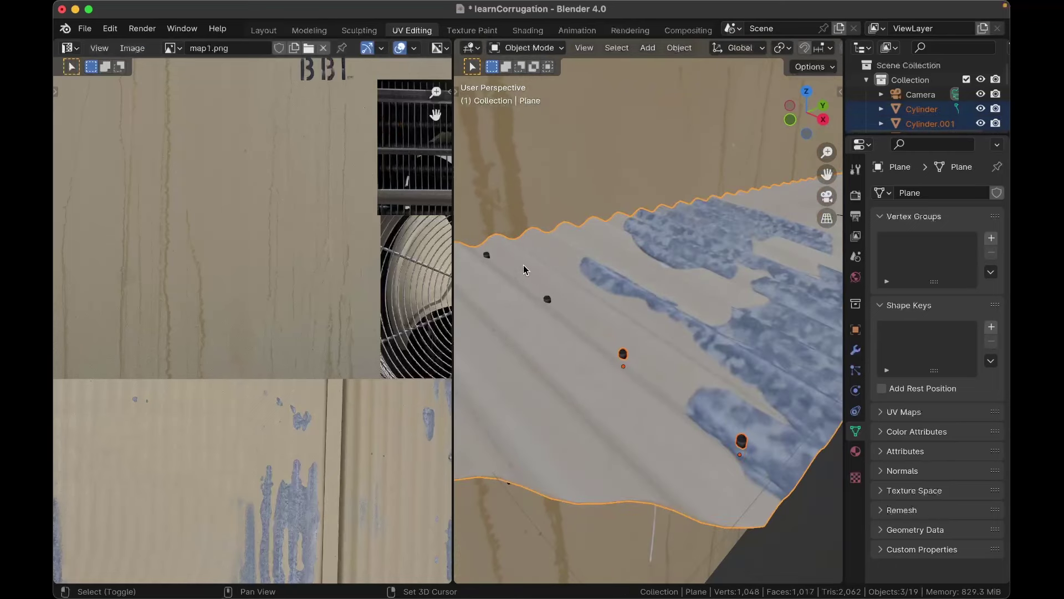
shift+click(548, 300)
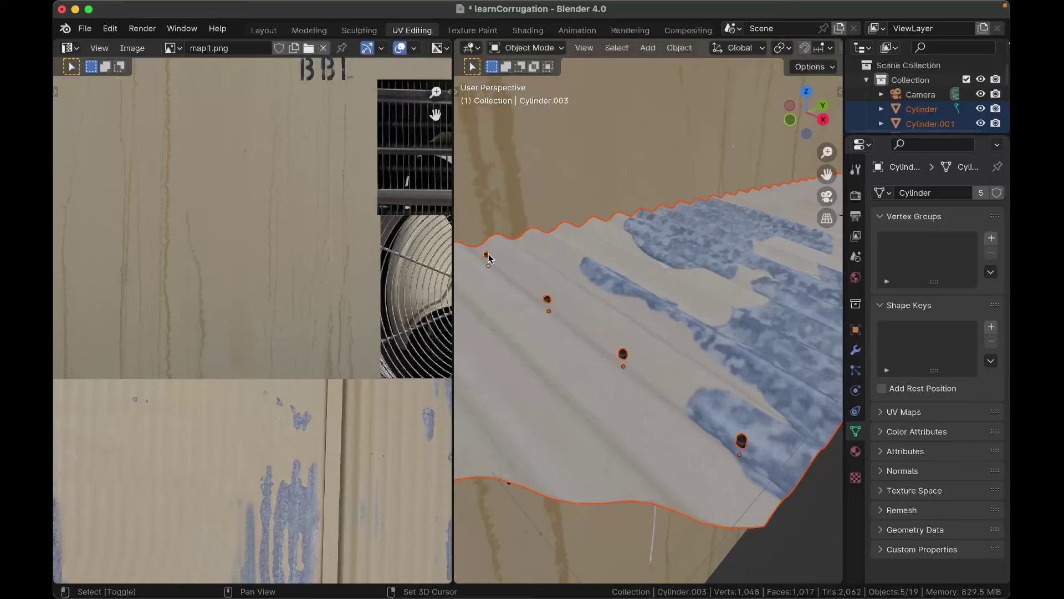
shift+click(556, 273)
shift+click(556, 273)
scroll(556, 272, down, 5)
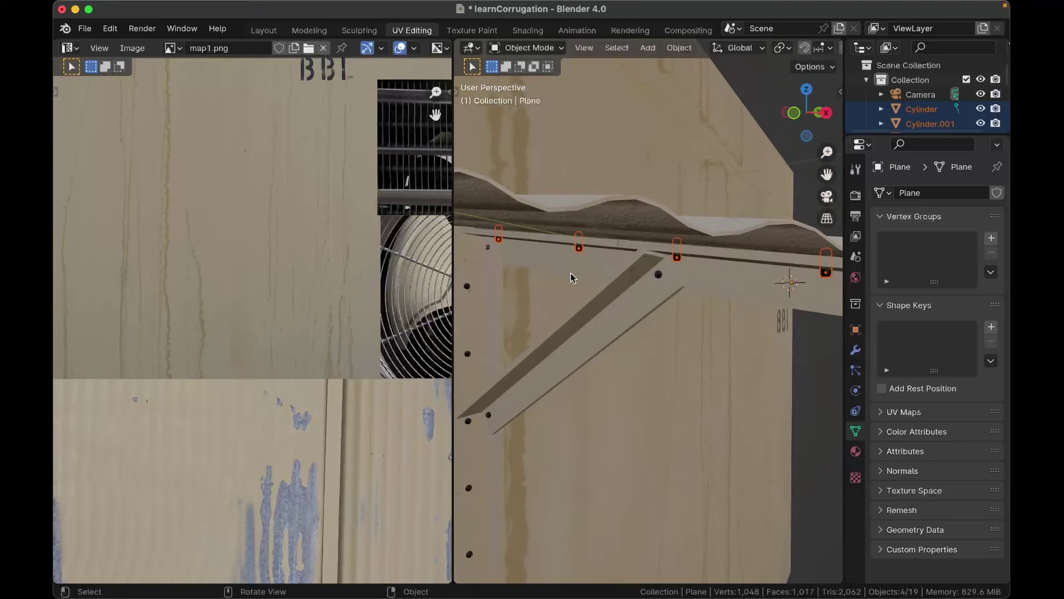
Step: Add the brace bolts, the vertical leg's bolts and the bracket's three members to the selection
scroll(659, 277, down, 5)
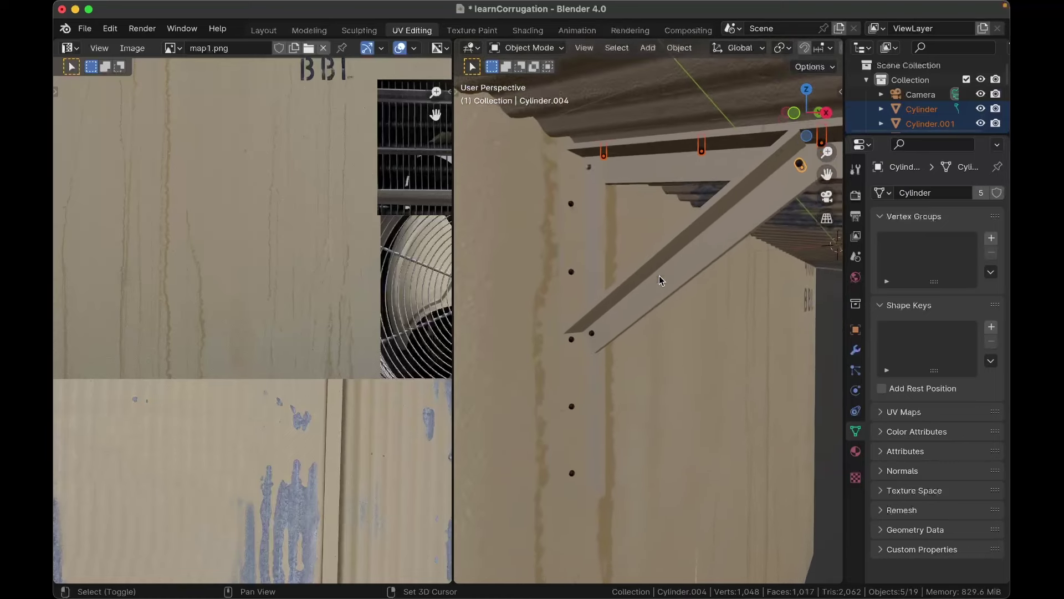
shift+click(596, 330)
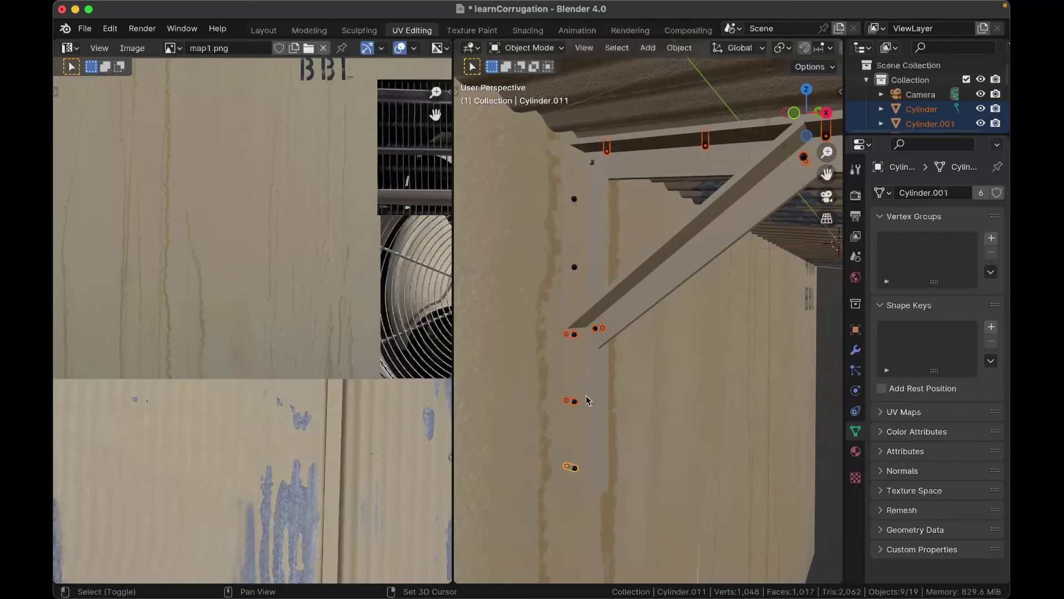
shift+click(586, 394)
shift+click(626, 304)
shift+click(622, 173)
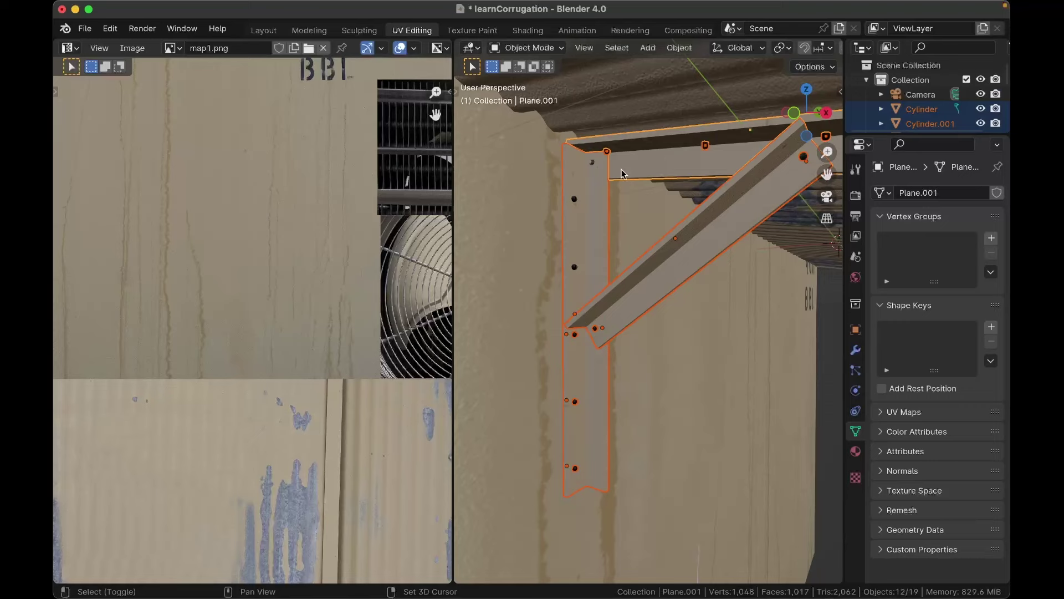
shift+click(594, 163)
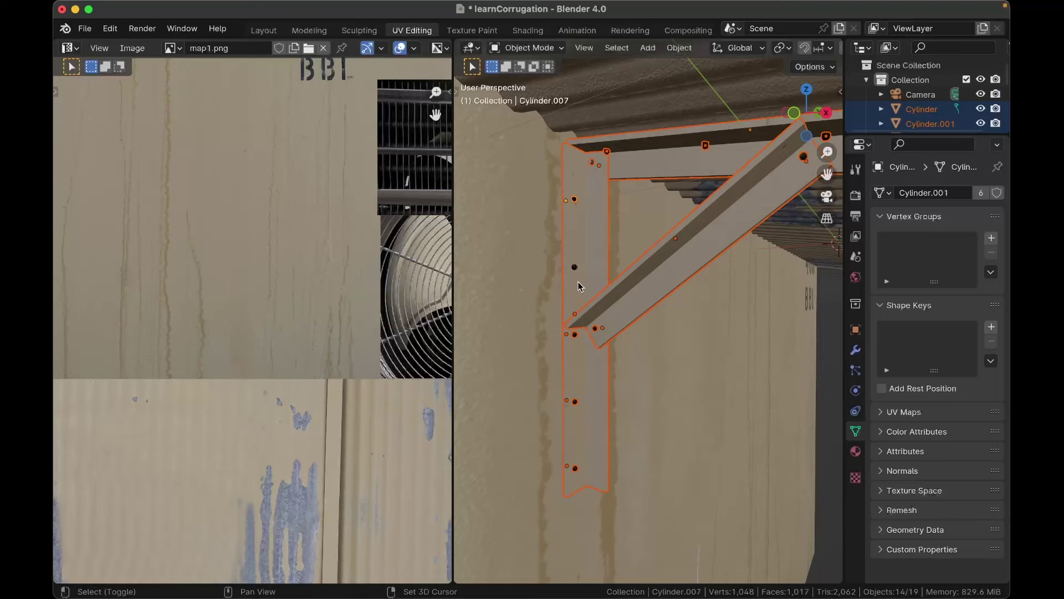
scroll(574, 267, down, 5)
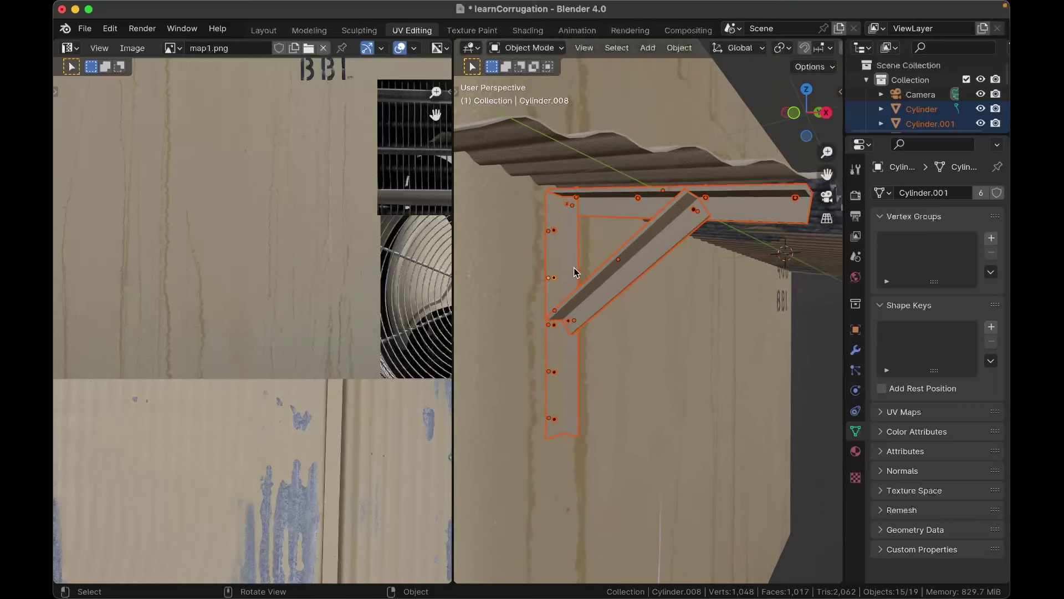
Step: Apply all modifiers on the selected bracket members and bolts, and join them into one object with the vertical leg active
click(855, 350)
shift+click(663, 232)
click(997, 193)
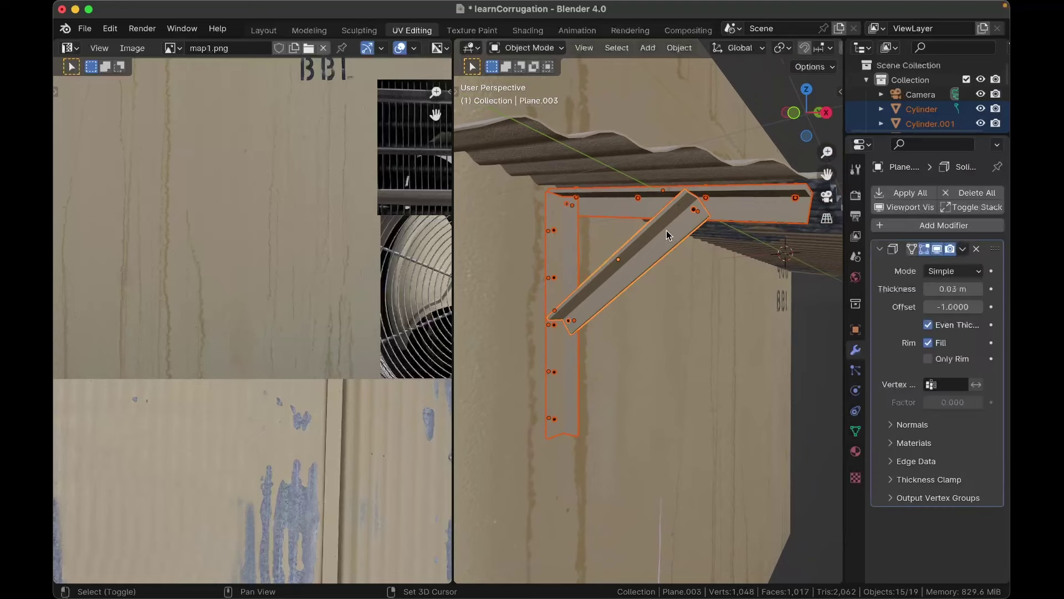
click(901, 197)
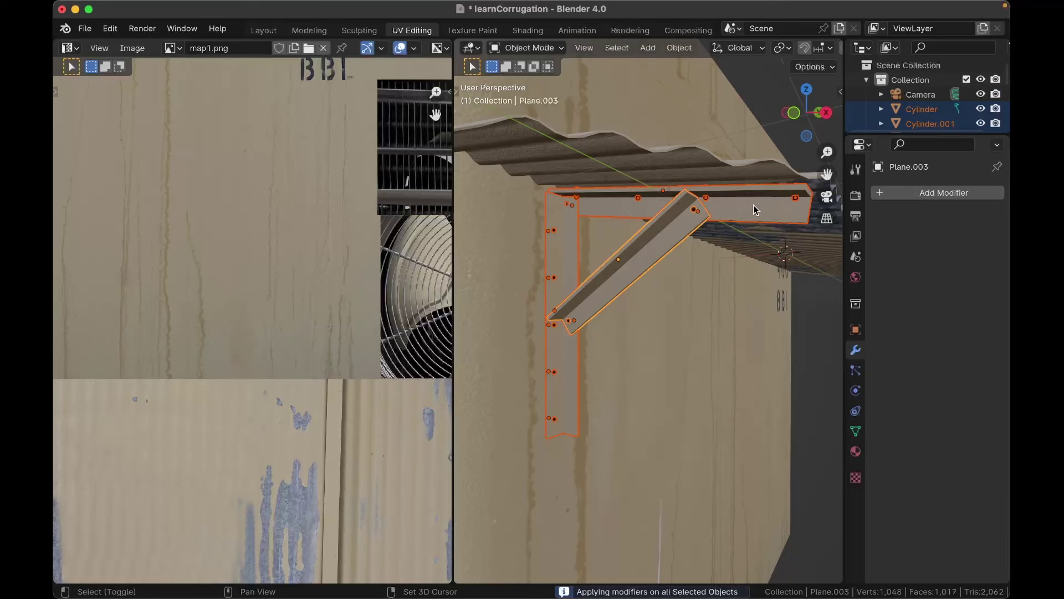
shift+click(753, 205)
shift+click(568, 251)
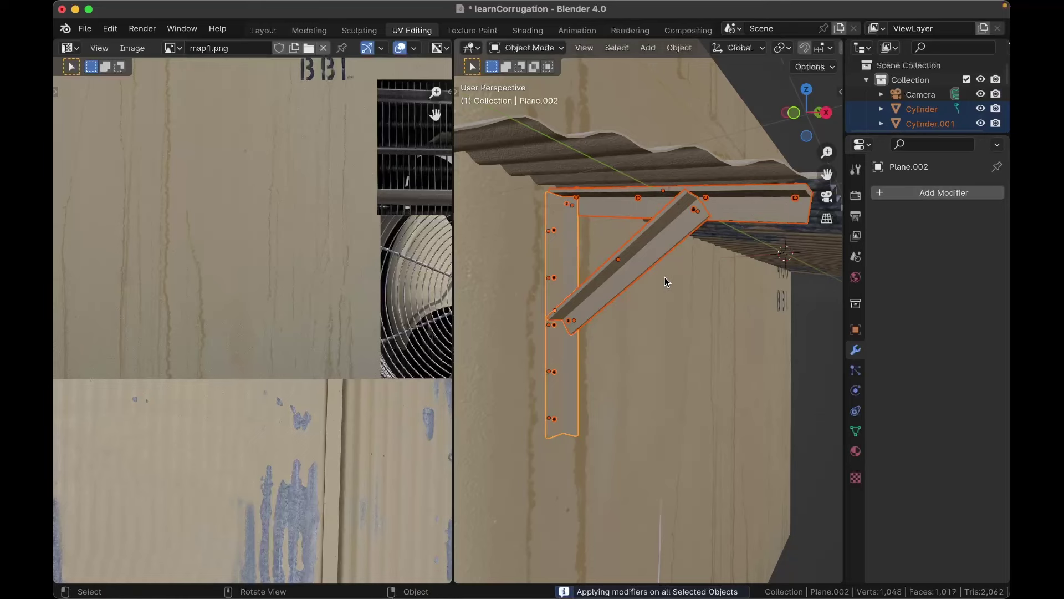
key(ctrl+j)
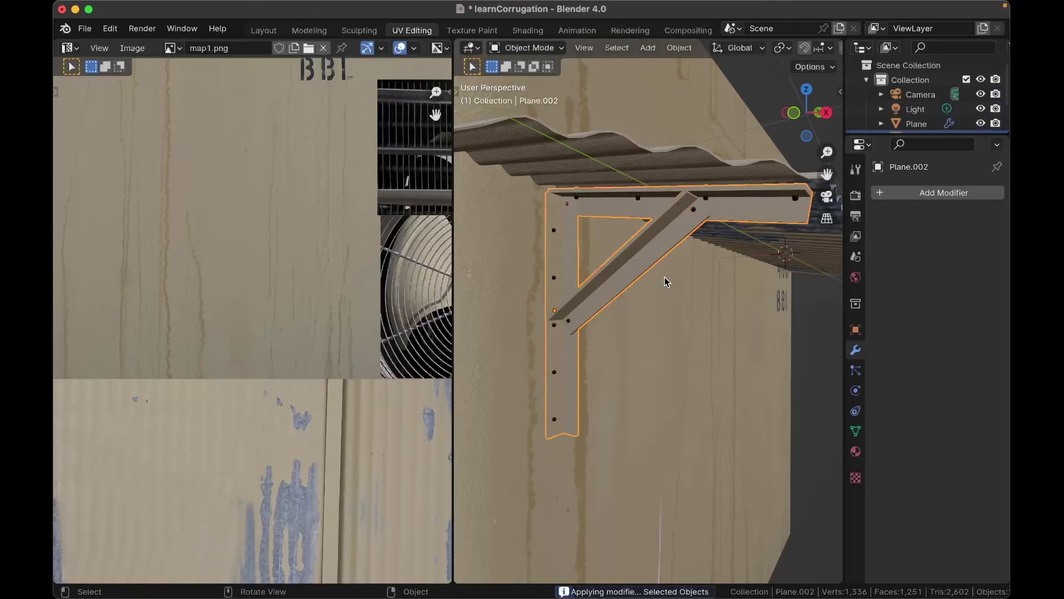
scroll(666, 281, up, 5)
scroll(667, 281, down, 5)
key(g)
right_click(621, 335)
scroll(621, 335, up, 5)
key(KP_7)
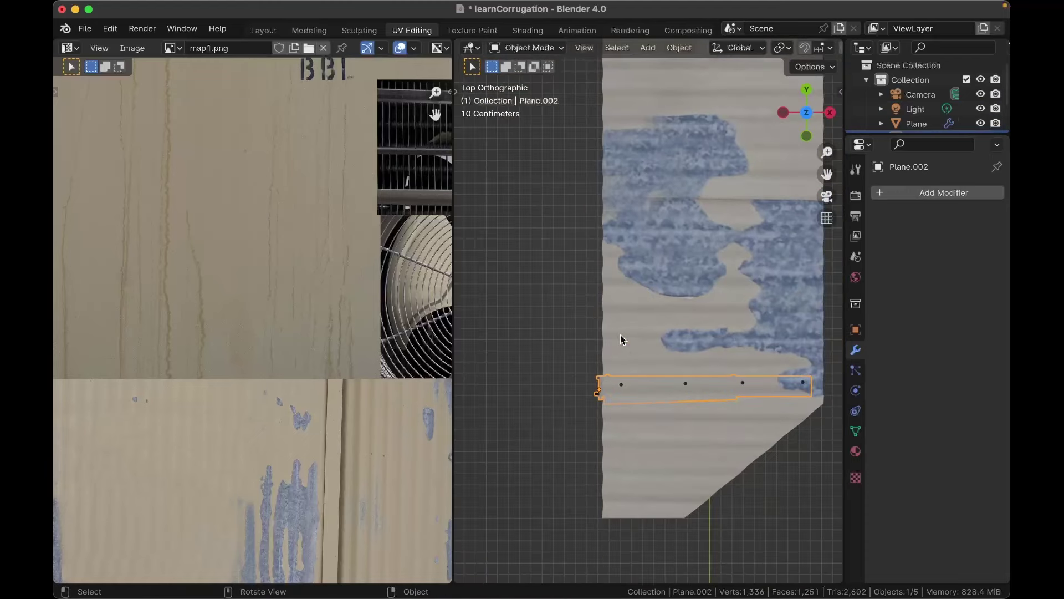
Step: Switch to the Layout workspace and show the roof and bracket from directly above
click(262, 29)
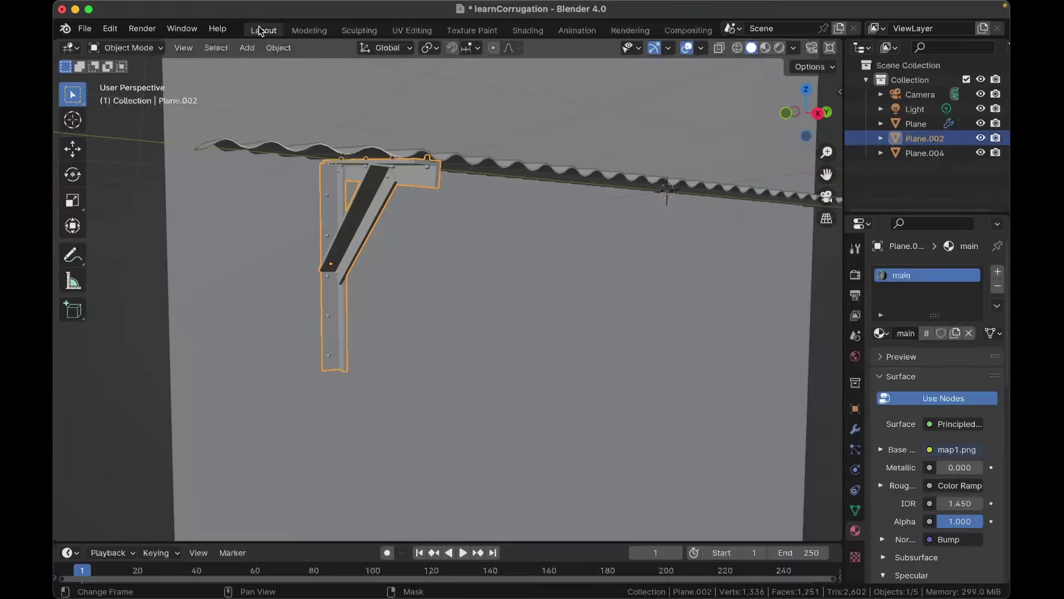
key(KP_7)
shift+scroll(494, 218, up, 3)
scroll(494, 219, down, 4)
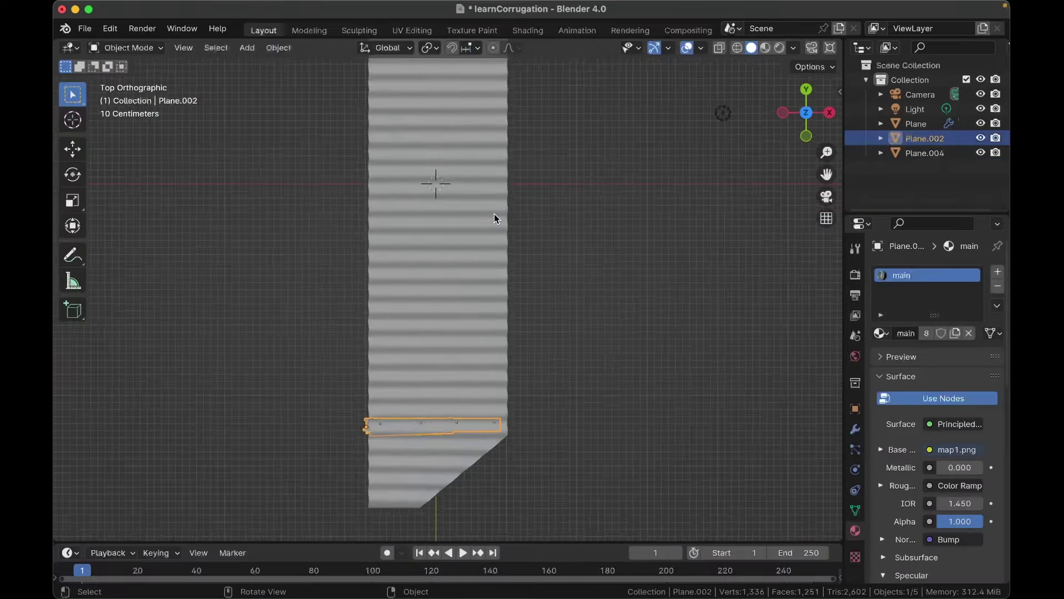
shift+scroll(494, 214, up, 2)
key(shift+d)
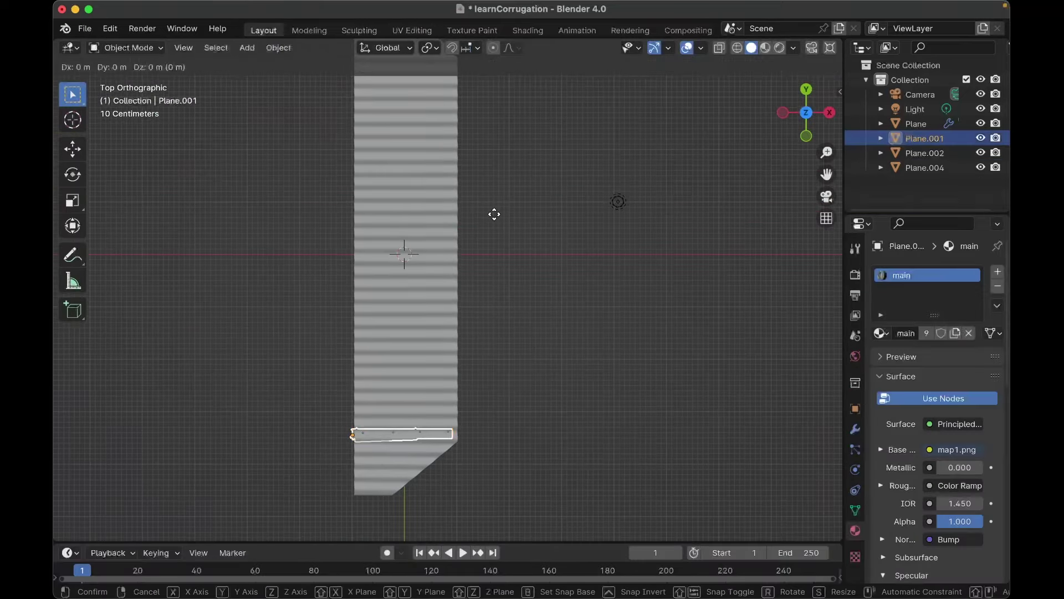
key(Escape)
key(x)
click(496, 215)
Step: Create a linked duplicate of the joined bracket 3.3757 m along Y, at the middle of the roof
click(398, 435)
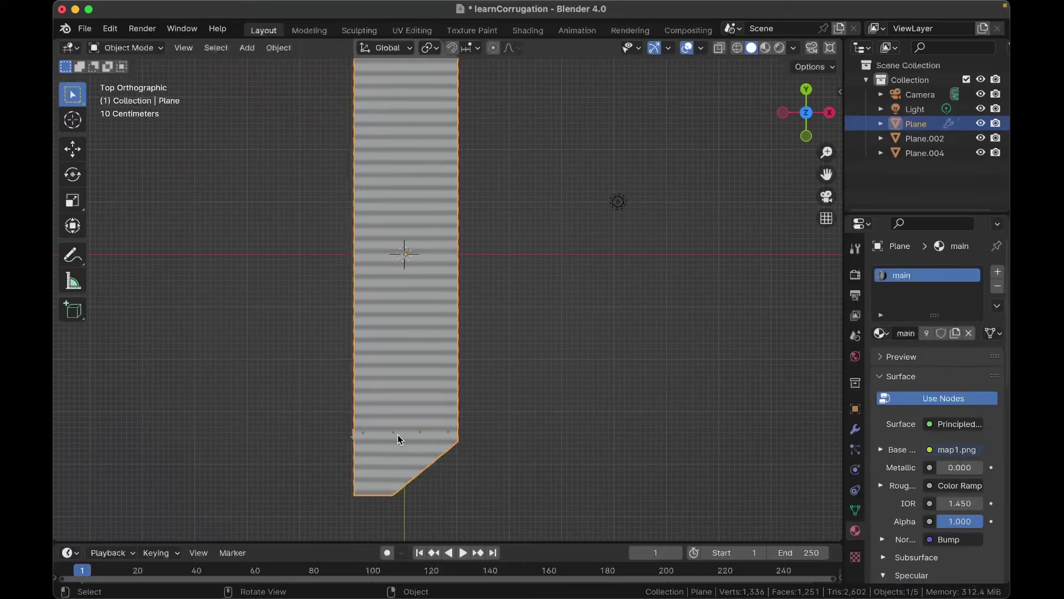
click(397, 435)
key(shift+d)
key(y)
click(423, 259)
scroll(423, 258, right, 10)
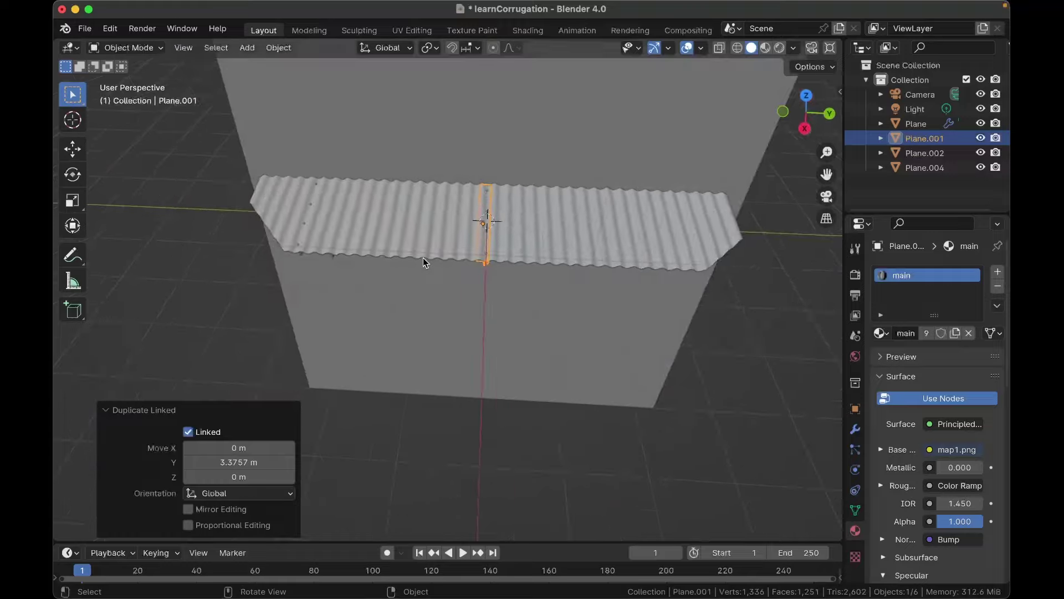
Step: Fine-tune the middle bracket's position along Y and Z so its bolts line up with the roof's corrugation
scroll(423, 258, up, 5)
shift+scroll(424, 257, up, 5)
scroll(423, 258, up, 4)
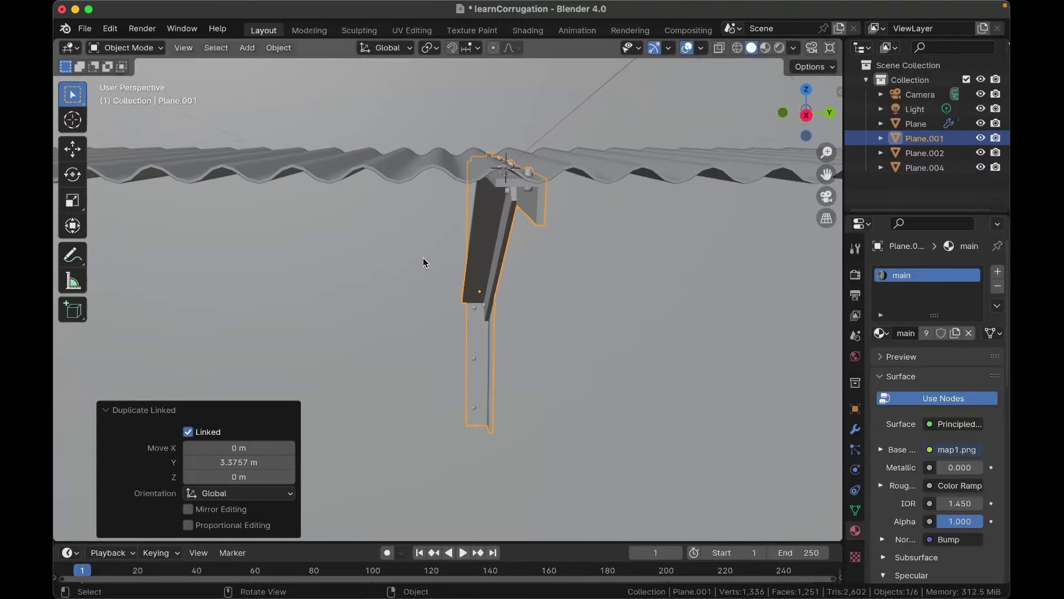
shift+scroll(424, 257, up, 3)
scroll(491, 216, down, 8)
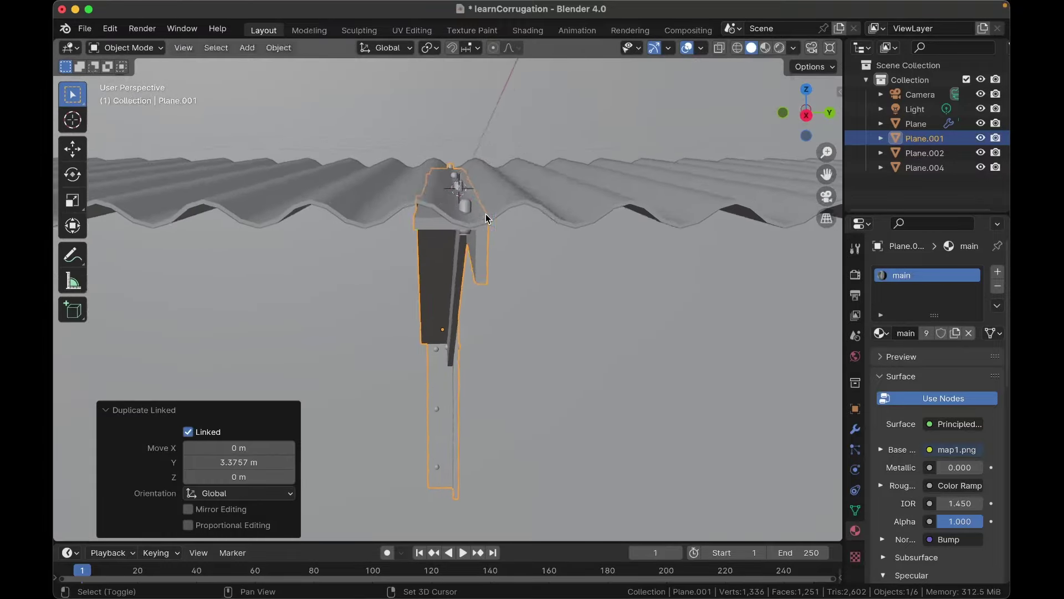
key(g)
key(x)
key(y)
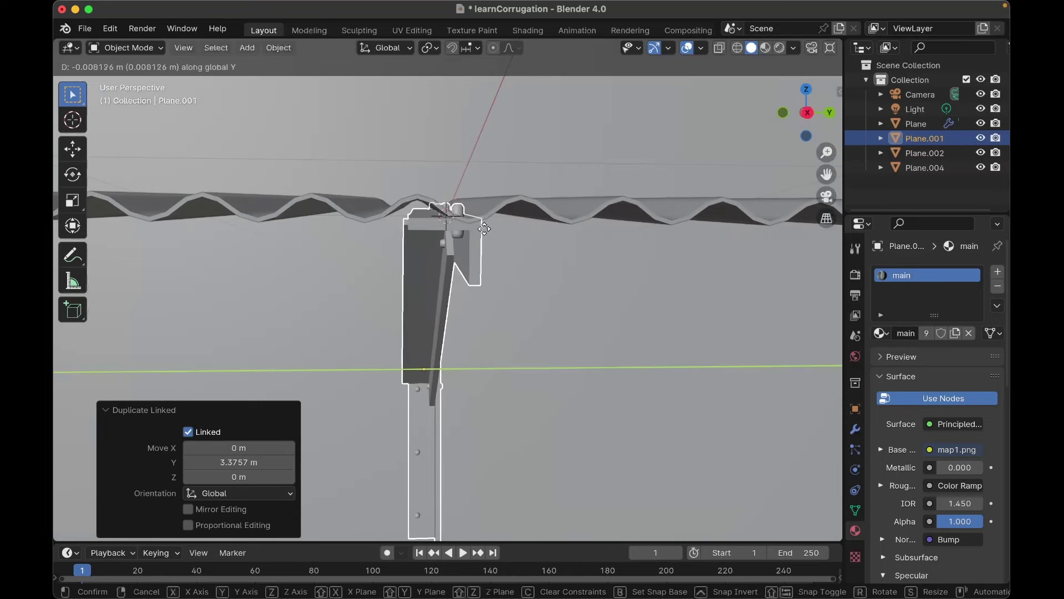
click(482, 228)
key(g)
key(z)
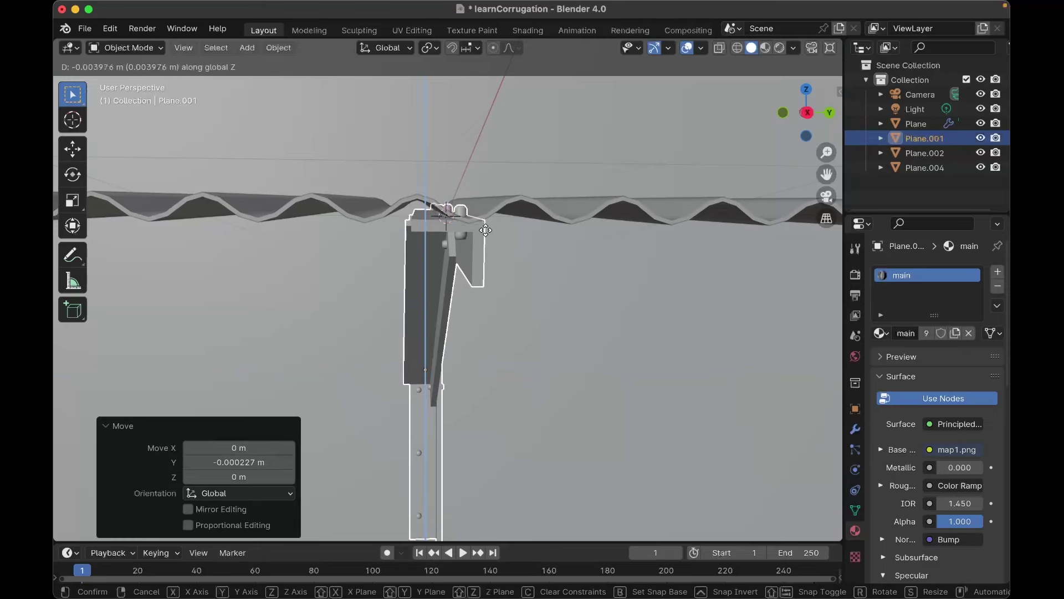
click(486, 230)
Step: Duplicate the middle bracket 3.3897 m along Y, toward the roof's far end
scroll(486, 228, up, 10)
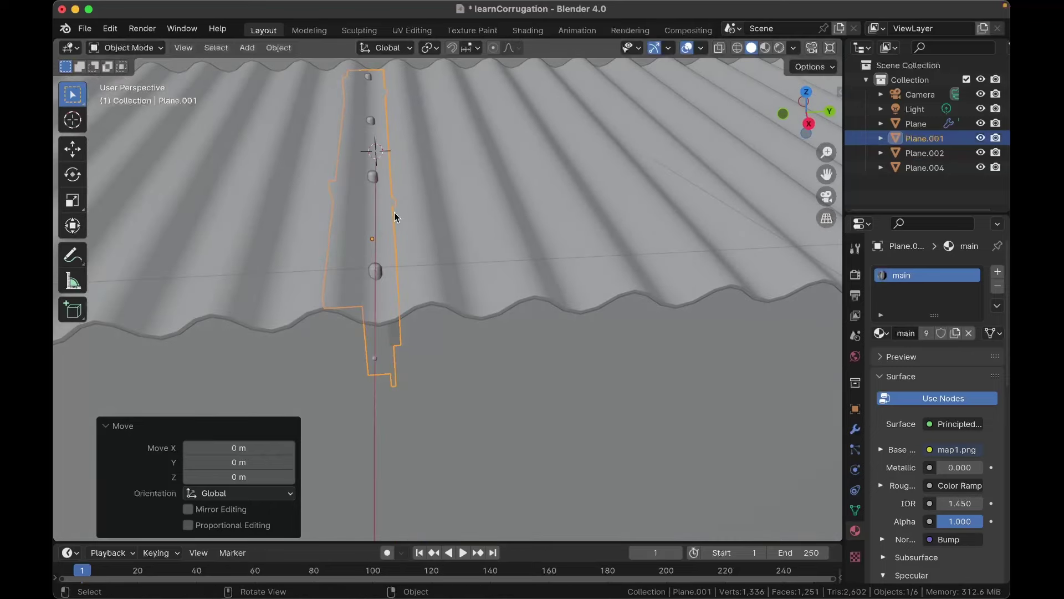
shift+scroll(395, 212, up, 10)
scroll(394, 211, down, 10)
key(shift+d)
key(x)
key(y)
click(669, 219)
Step: Lower the third bracket by 0.014124 m along Z so it sits under the roof sheet
scroll(669, 219, down, 8)
scroll(668, 218, up, 5)
shift+scroll(669, 219, right, 4)
scroll(668, 218, up, 5)
scroll(669, 218, down, 8)
key(g)
key(z)
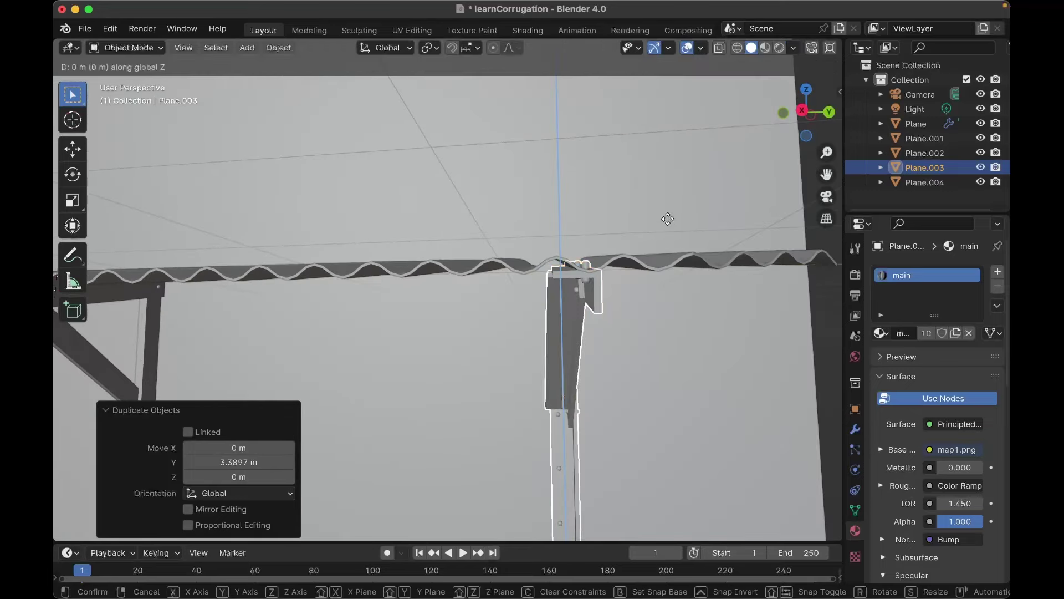
click(668, 220)
scroll(670, 227, down, 8)
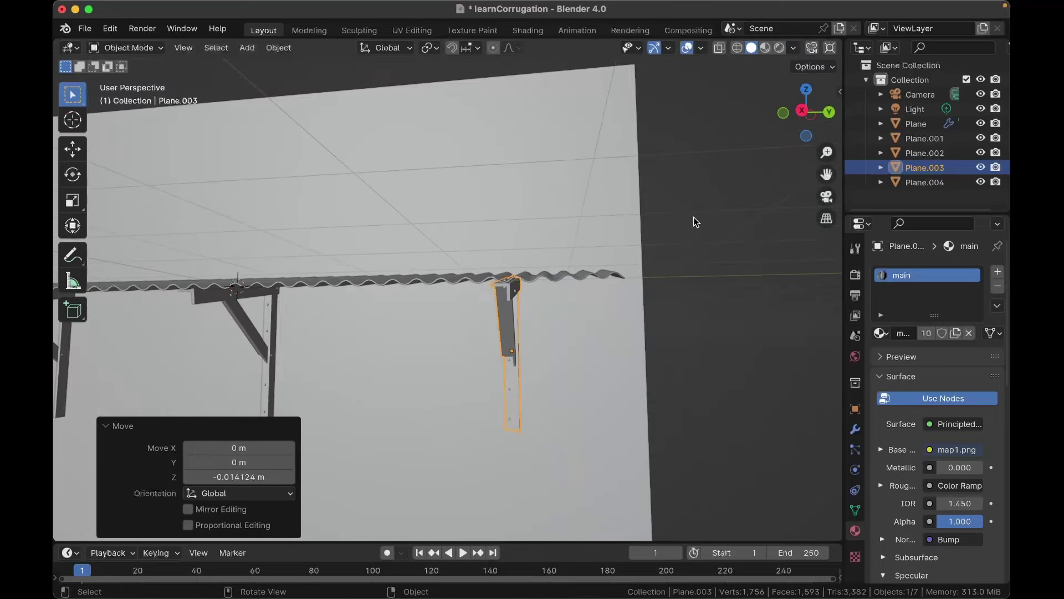
Step: Enter Edit Mode on the corrugated roof and select the cross edge about midway between the first and middle brackets
click(700, 222)
shift+scroll(702, 221, left, 2)
scroll(702, 223, down, 3)
click(543, 253)
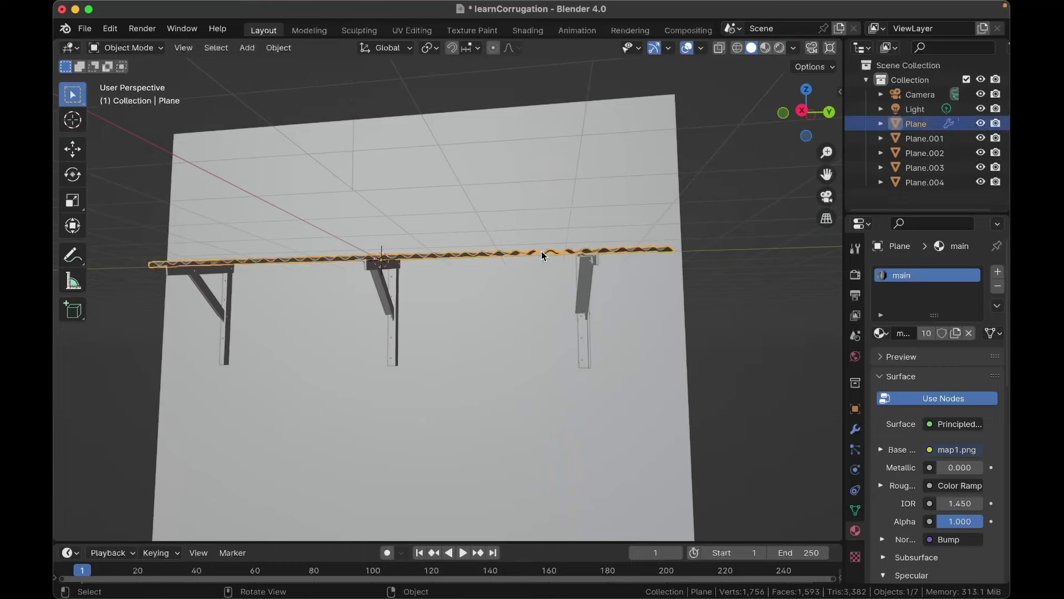
scroll(542, 255, up, 5)
key(Tab)
middle_drag(484, 249, 478, 244)
click(287, 276)
click(182, 45)
scroll(354, 268, up, 2)
shift+scroll(353, 268, left, 2)
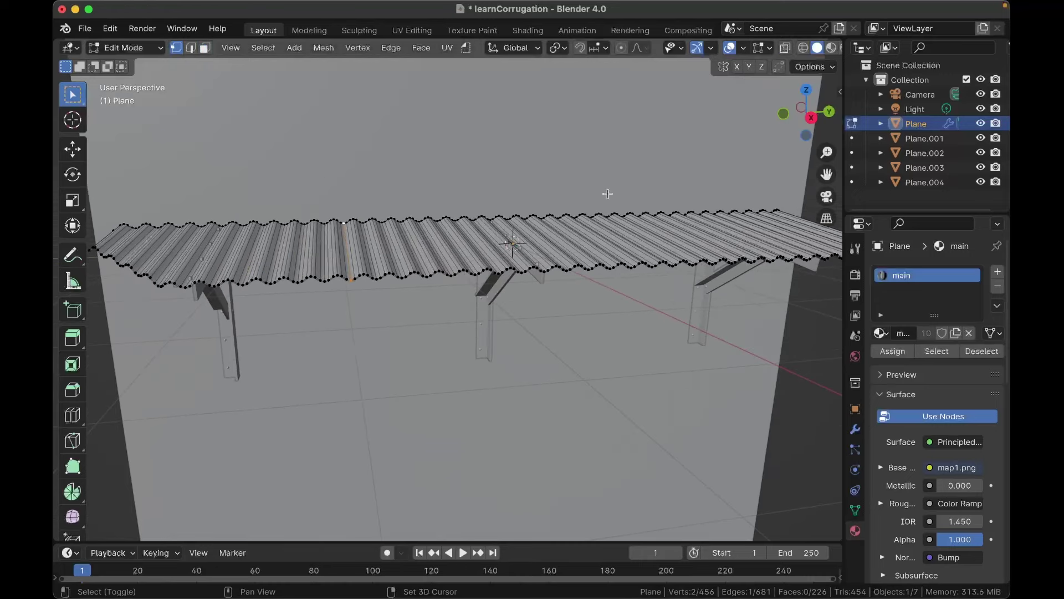
Step: Enable proportional editing and sag the roof between the first and middle brackets along Z, using a radius of about 1.2 m
click(622, 50)
scroll(506, 201, left, 1)
shift+scroll(505, 201, left, 2)
scroll(506, 201, down, 3)
key(g)
key(z)
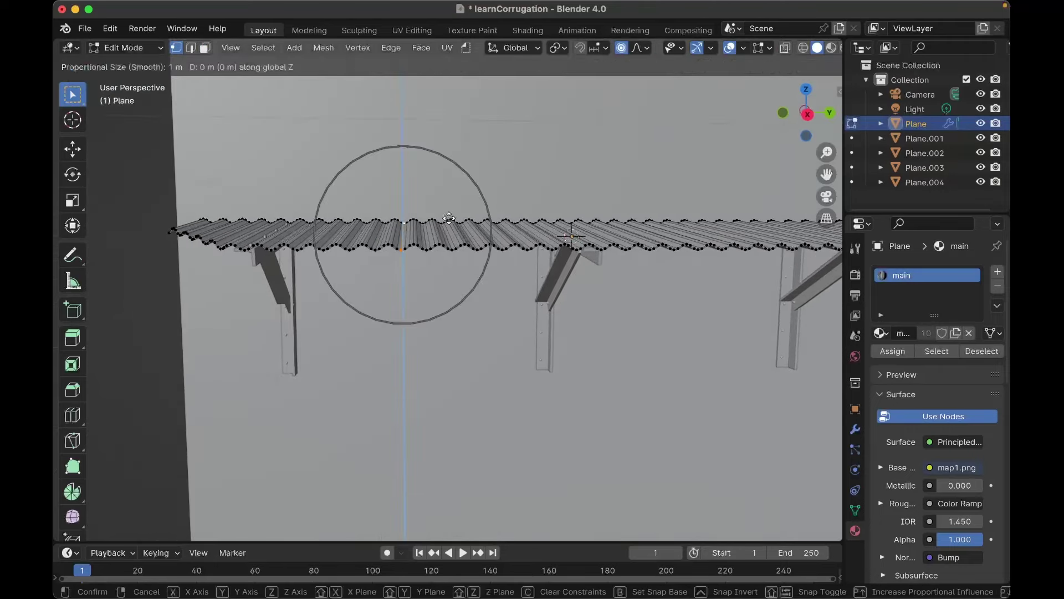
scroll(446, 241, down, 5)
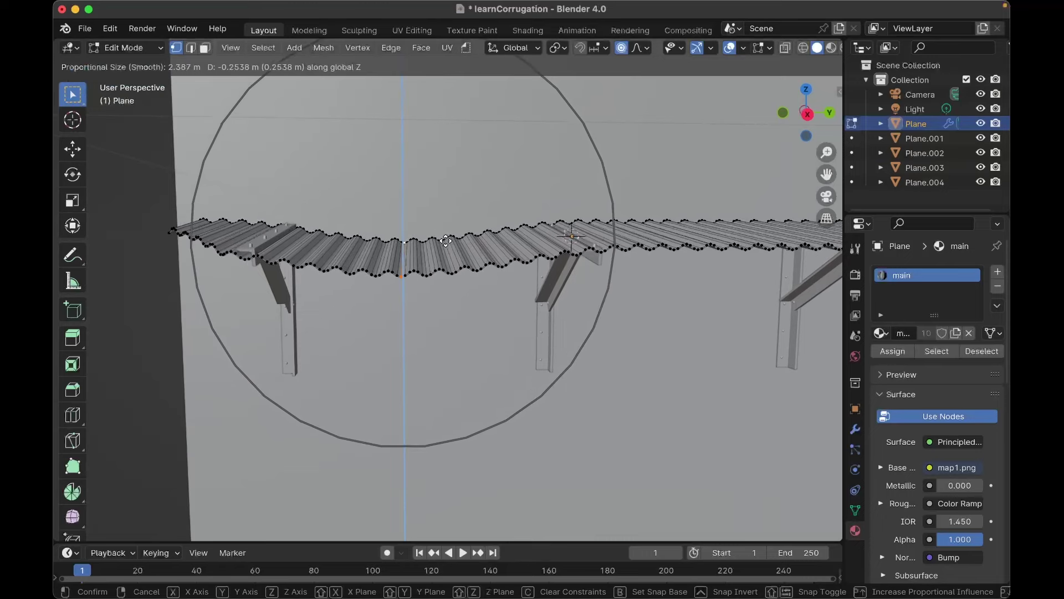
scroll(446, 241, up, 3)
scroll(446, 240, down, 1)
scroll(445, 240, up, 1)
scroll(446, 241, down, 1)
scroll(446, 241, up, 2)
scroll(450, 212, up, 4)
scroll(450, 210, down, 3)
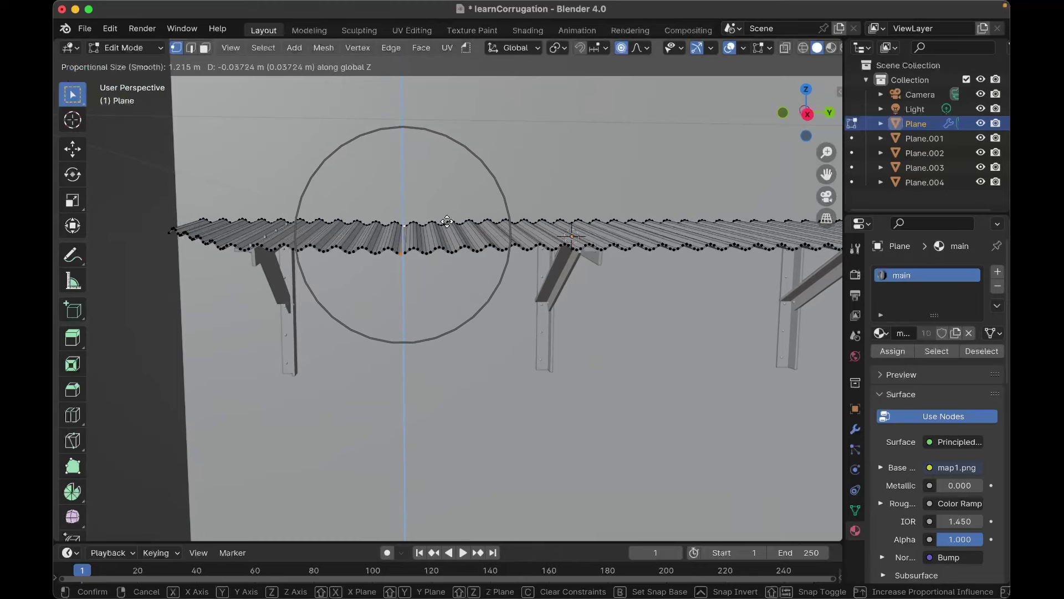
click(447, 228)
Step: Sag the roof between the middle and third brackets by 0.077189 m along Z with a proportional size of 1.438
shift+middle_drag(715, 259, 534, 268)
click(528, 258)
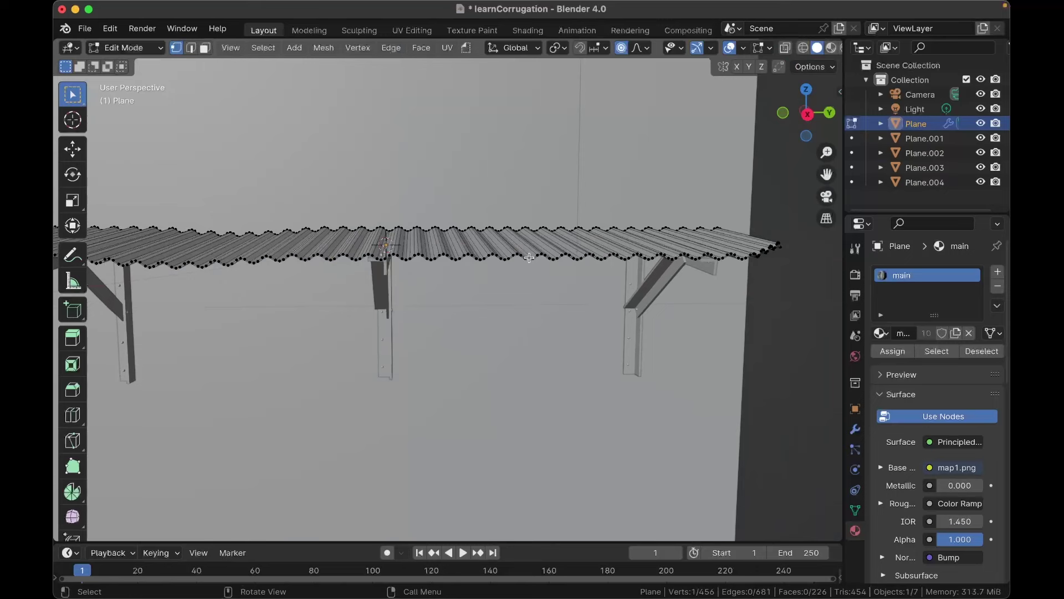
key(g)
key(z)
scroll(567, 262, down, 2)
click(567, 259)
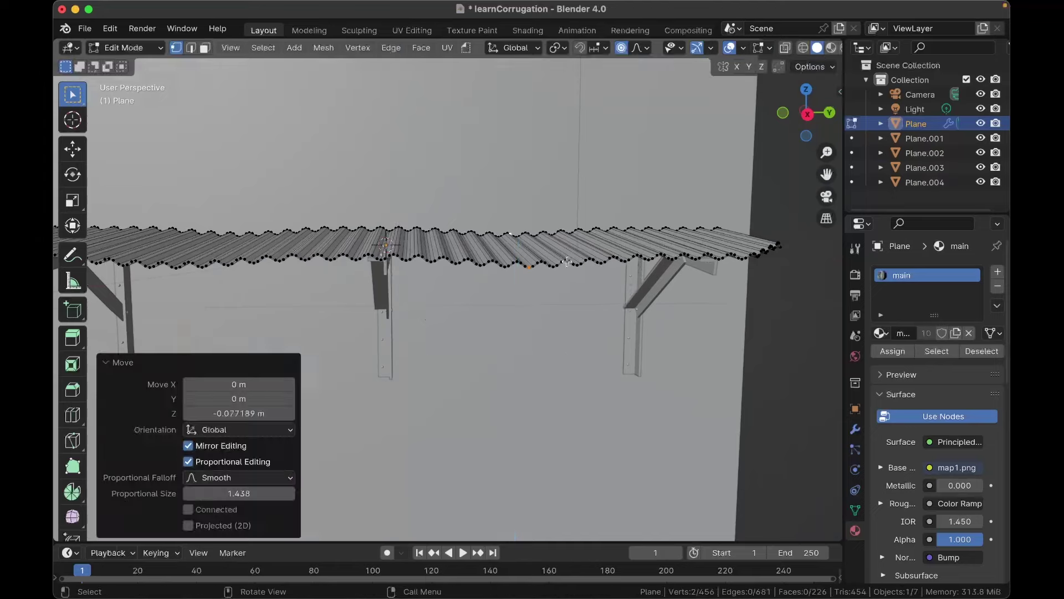
Step: Lower the roof's free end beyond the third bracket by 0.10215 m along Z
middle_drag(815, 258, 687, 256)
click(679, 241)
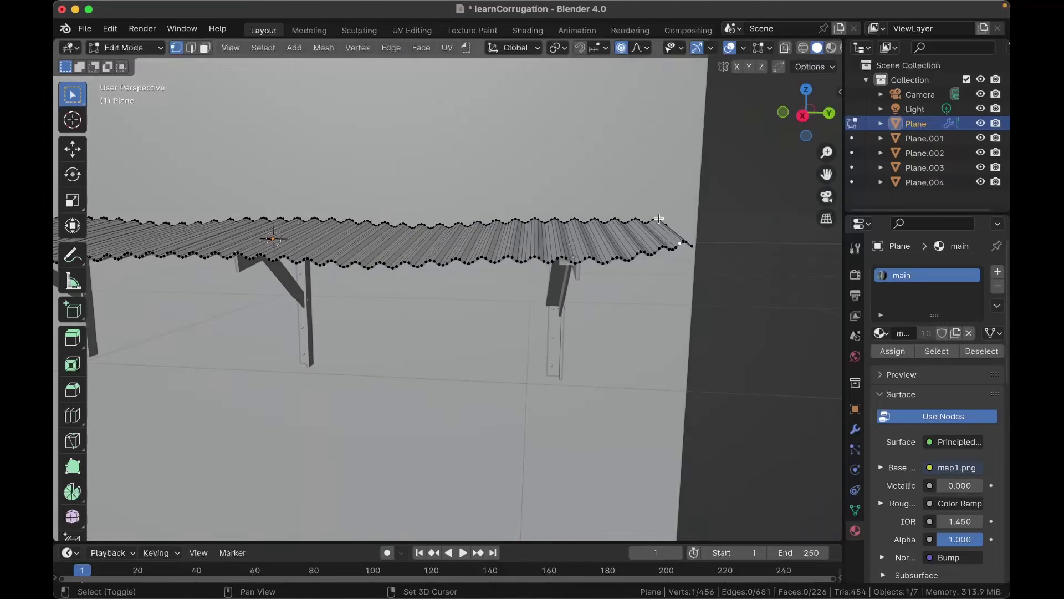
key(g)
key(z)
click(658, 227)
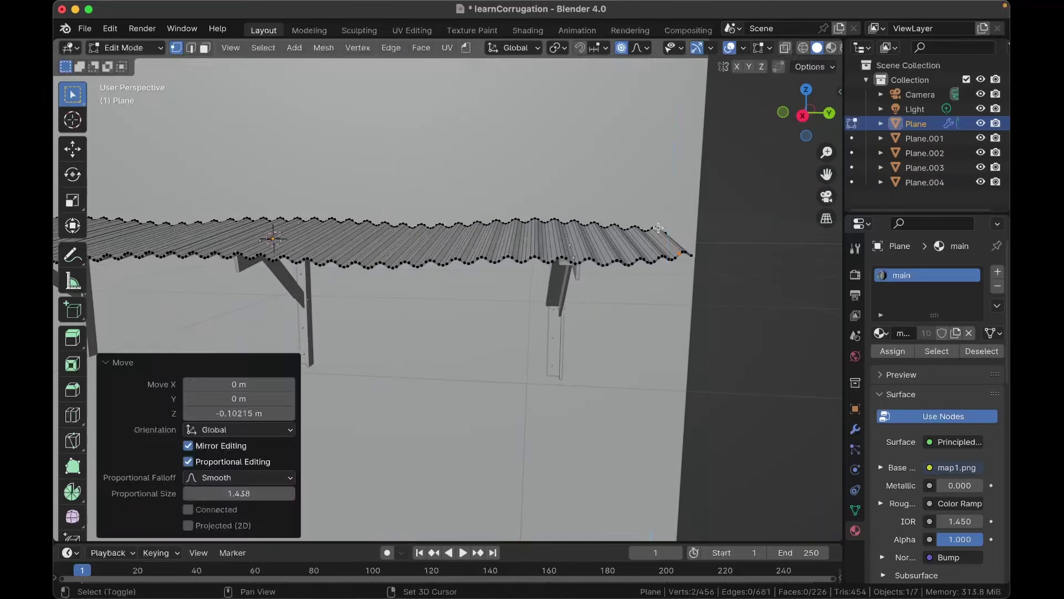
middle_drag(658, 227, 293, 198)
click(306, 224)
key(g)
key(z)
right_click(294, 206)
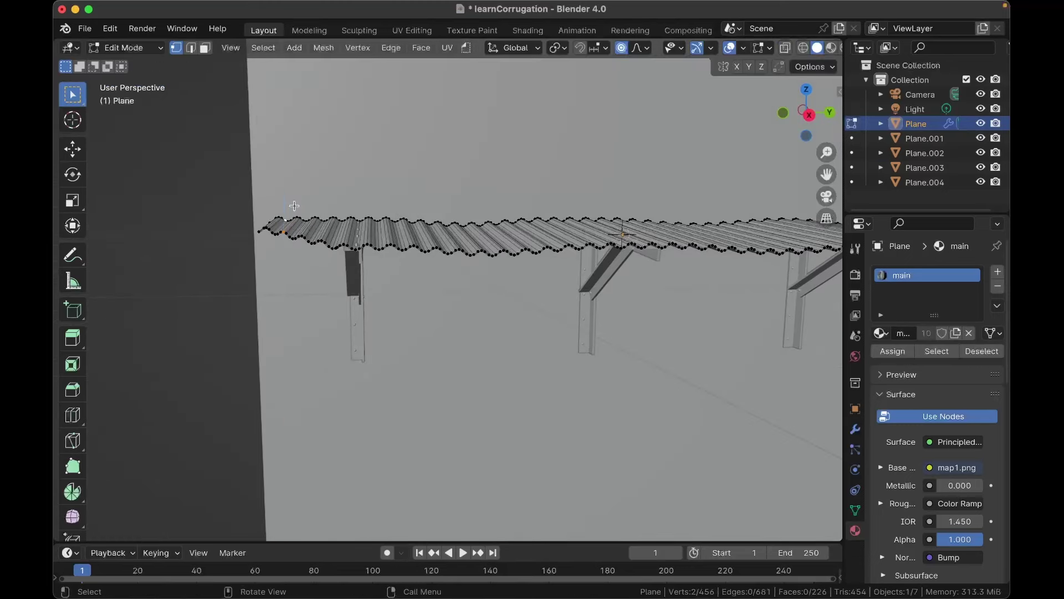
key(super+z)
Step: Lower the roof's free end beyond the first bracket by 0.21946 m along Z and leave Edit Mode
middle_drag(263, 225, 297, 232)
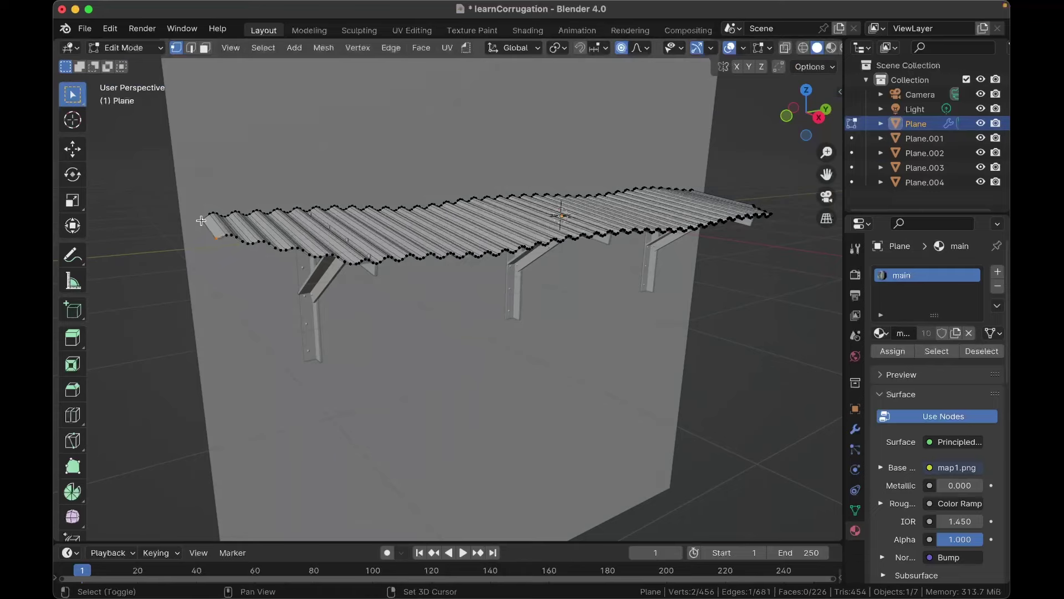
middle_drag(201, 221, 238, 228)
key(g)
key(z)
click(254, 239)
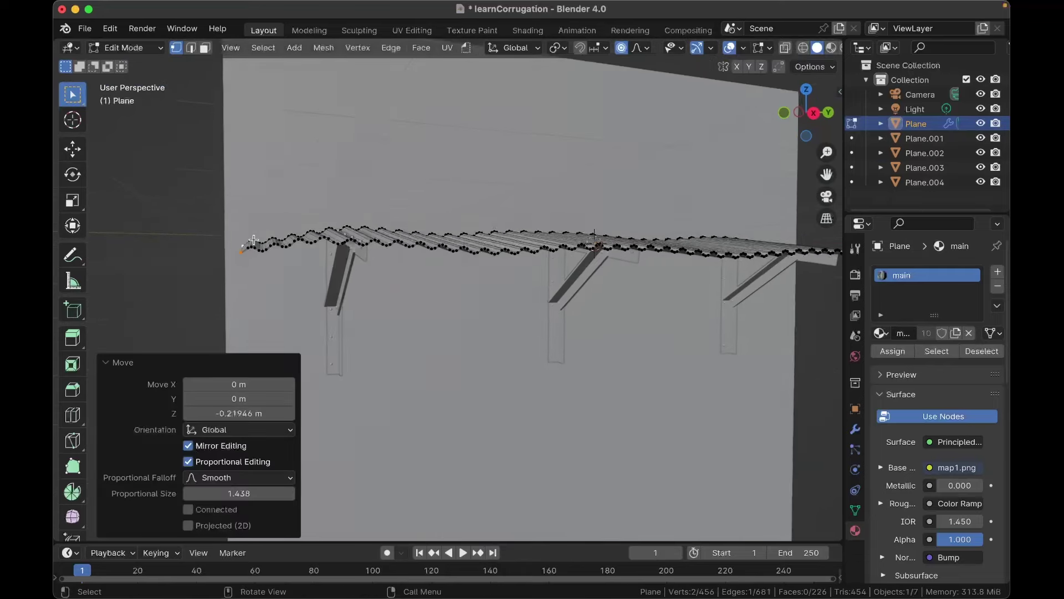
key(r)
click(382, 255)
key(Tab)
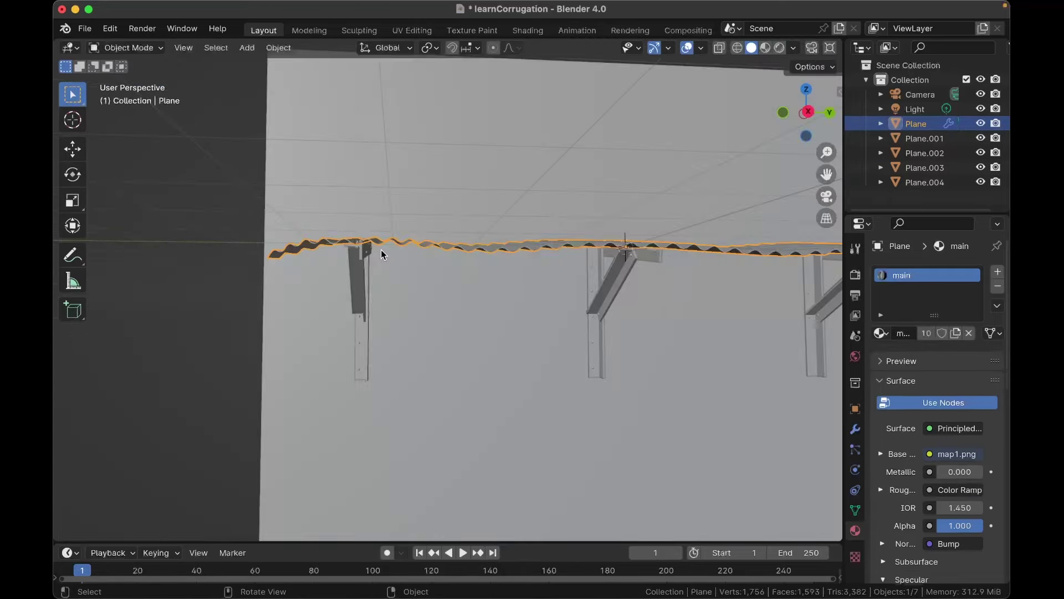
middle_drag(381, 254, 381, 249)
Step: Edit the roof from above and pull its front edge inward about 0.06 m between the first and middle brackets
key(Tab)
middle_drag(502, 218, 468, 169)
key(KP_7)
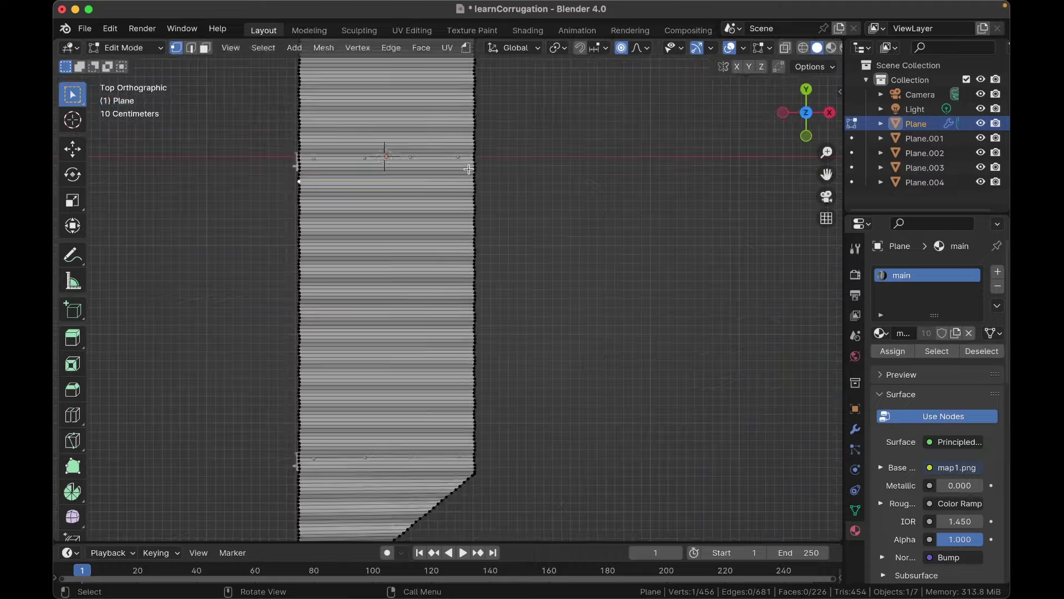
scroll(474, 330, down, 2)
shift+scroll(474, 330, up, 4)
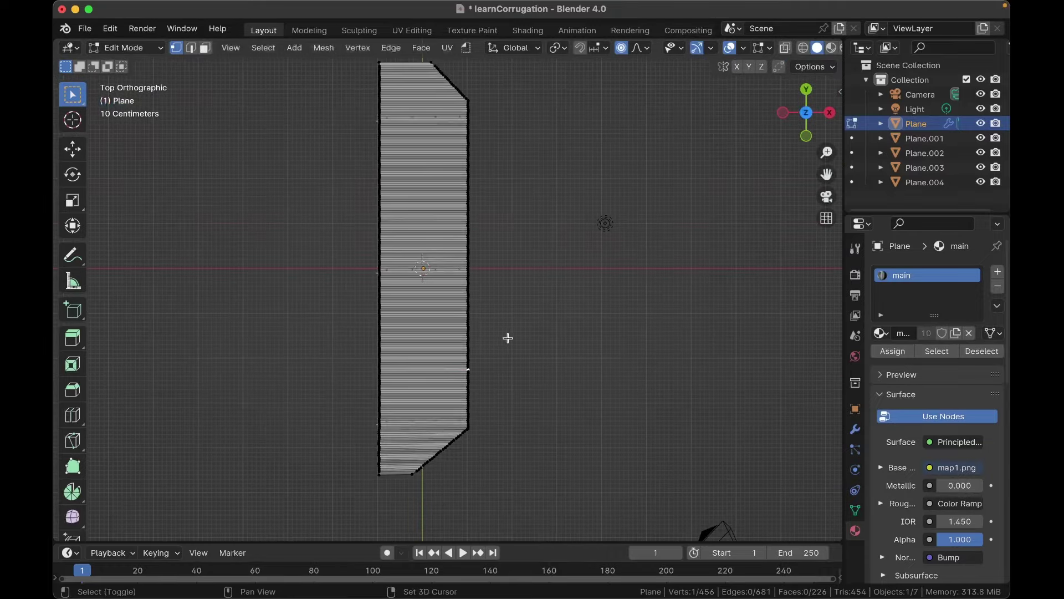
key(g)
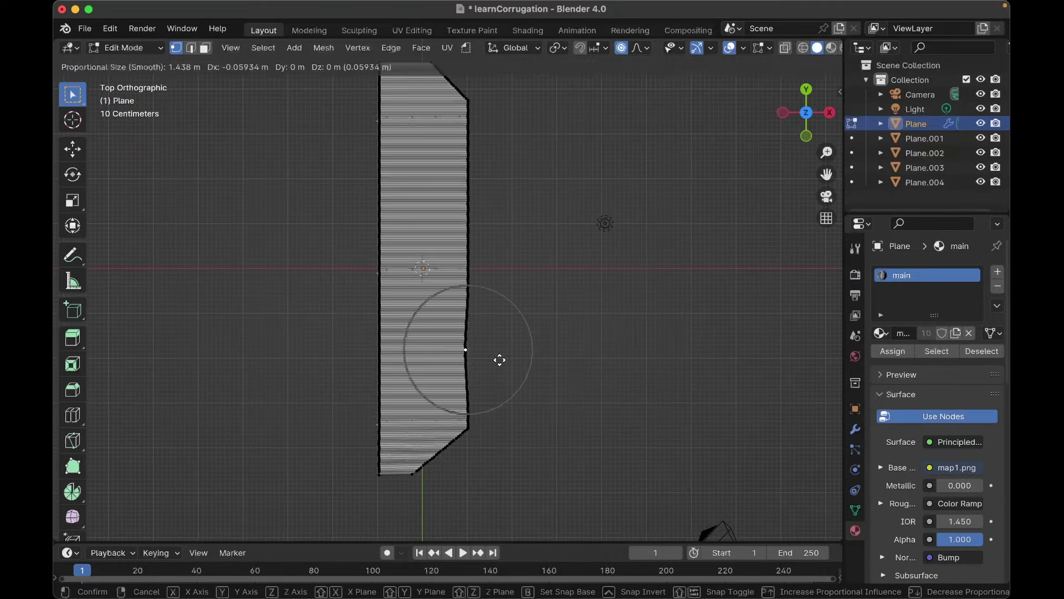
click(499, 360)
Step: Make the front edge wavy around the middle bracket, pulling it in 0.044508 m along X between the middle and third brackets
click(468, 259)
key(g)
click(471, 259)
click(469, 161)
key(g)
click(468, 162)
shift+scroll(466, 163, up, 3)
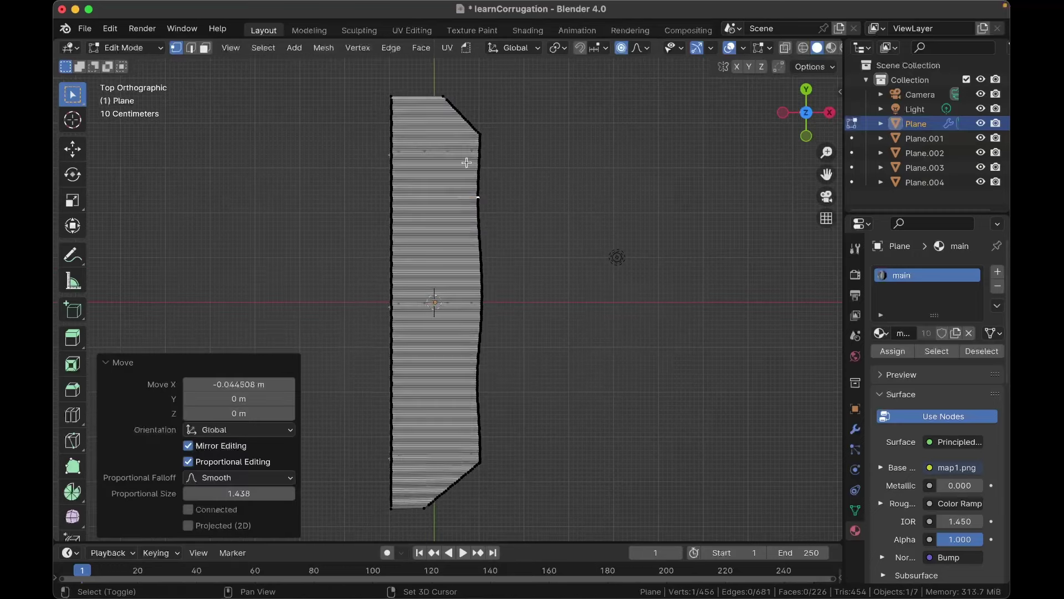
click(485, 272)
key(g)
click(483, 273)
Step: Nudge the roof's wall-side edge at three points along its length with smooth proportional editing, and leave Edit Mode
click(391, 300)
key(g)
click(392, 300)
click(390, 184)
key(g)
click(390, 184)
shift+scroll(390, 184, down, 2)
shift+scroll(390, 184, down, 2)
click(393, 321)
key(g)
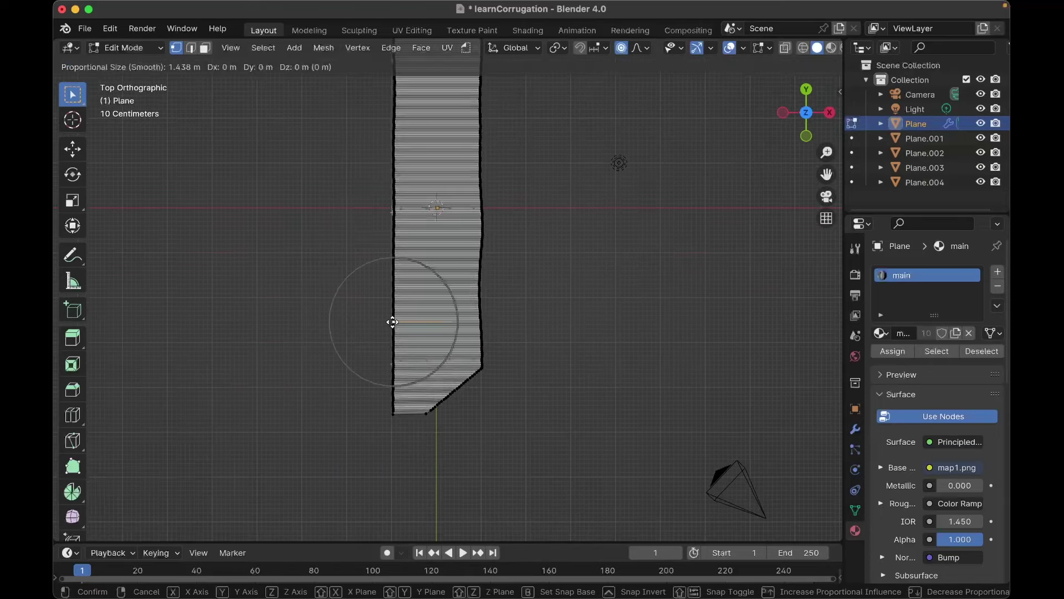
click(394, 322)
key(Tab)
Step: Switch the viewport to rendered shading to check the deformed roof and brackets against the textured wall
middle_drag(553, 341, 553, 340)
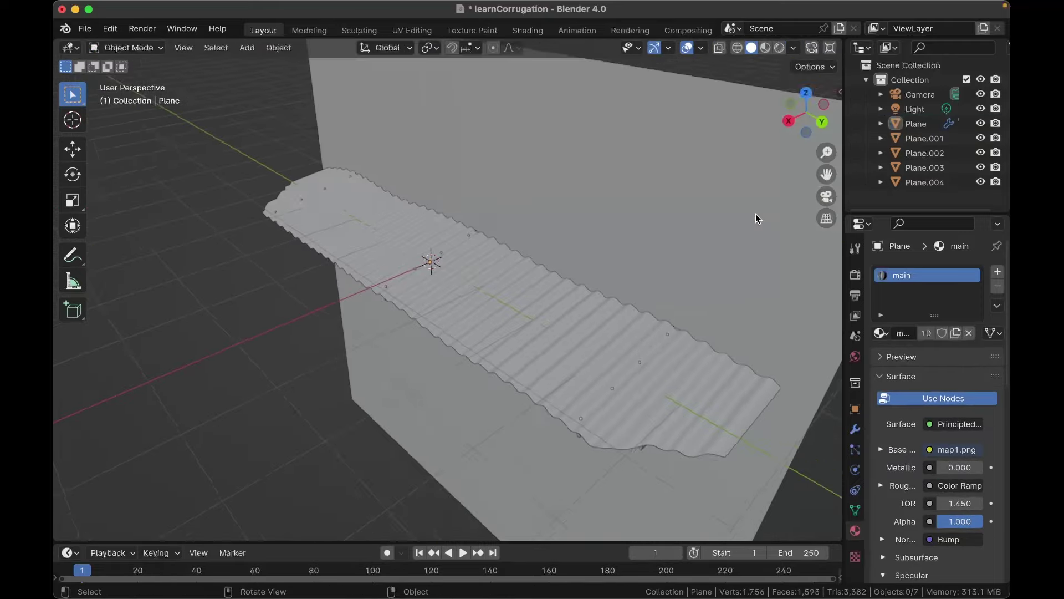
middle_drag(756, 213, 757, 214)
scroll(756, 214, down, 4)
scroll(756, 214, up, 4)
scroll(756, 214, down, 2)
key(z)
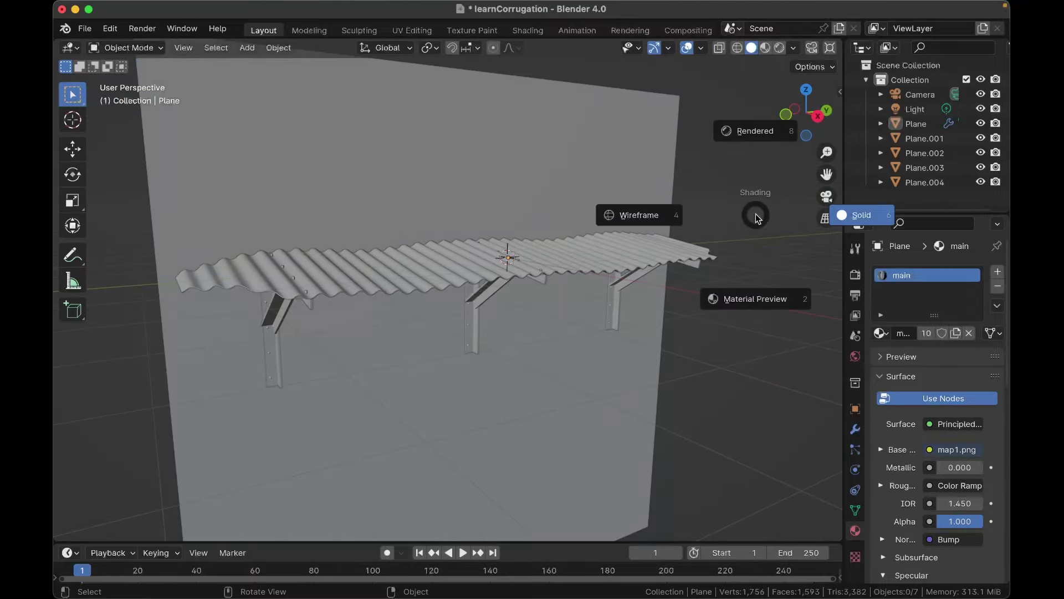
key(8)
middle_drag(756, 214, 757, 214)
scroll(757, 214, left, 5)
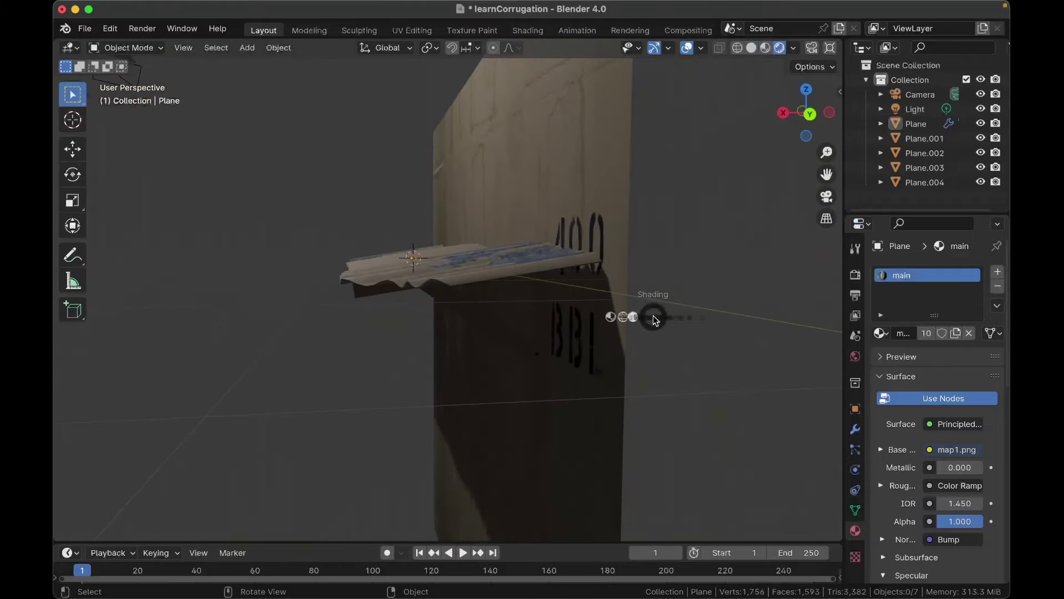
scroll(660, 302, left, 10)
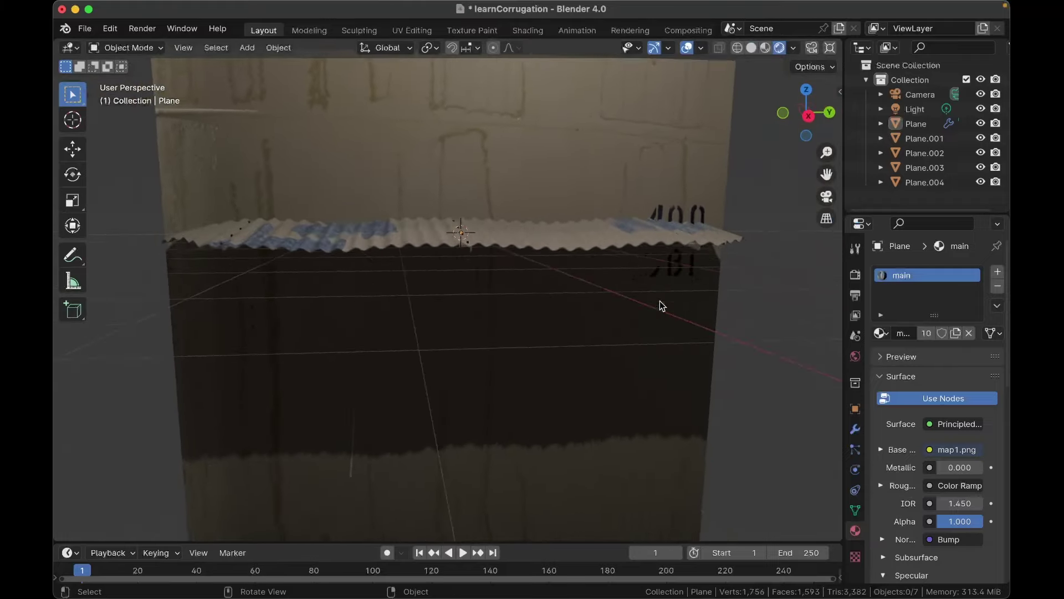
Step: Set the scene's render engine to Cycles
click(855, 275)
click(976, 273)
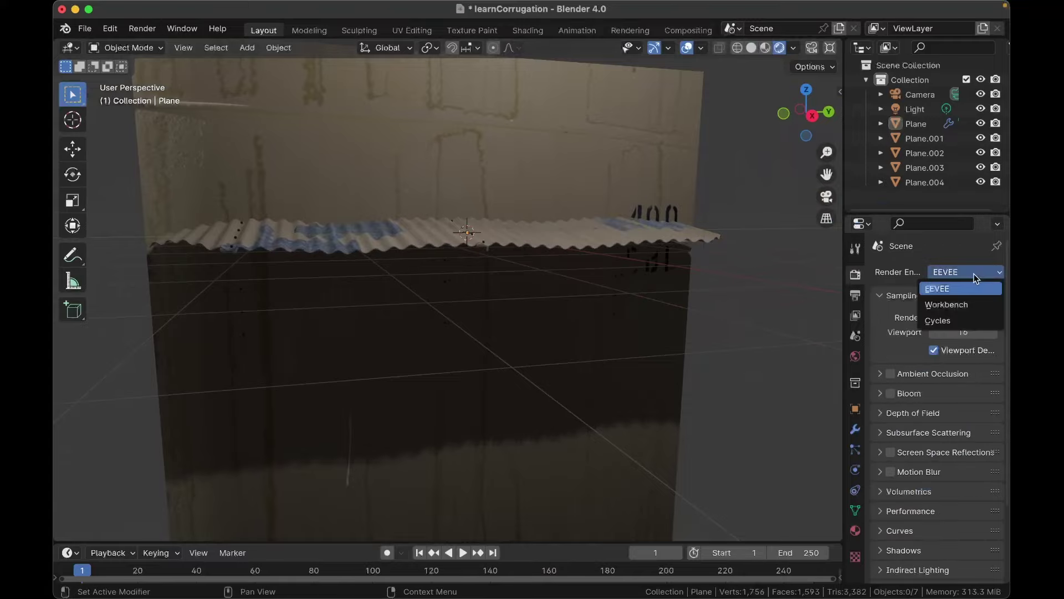
click(931, 321)
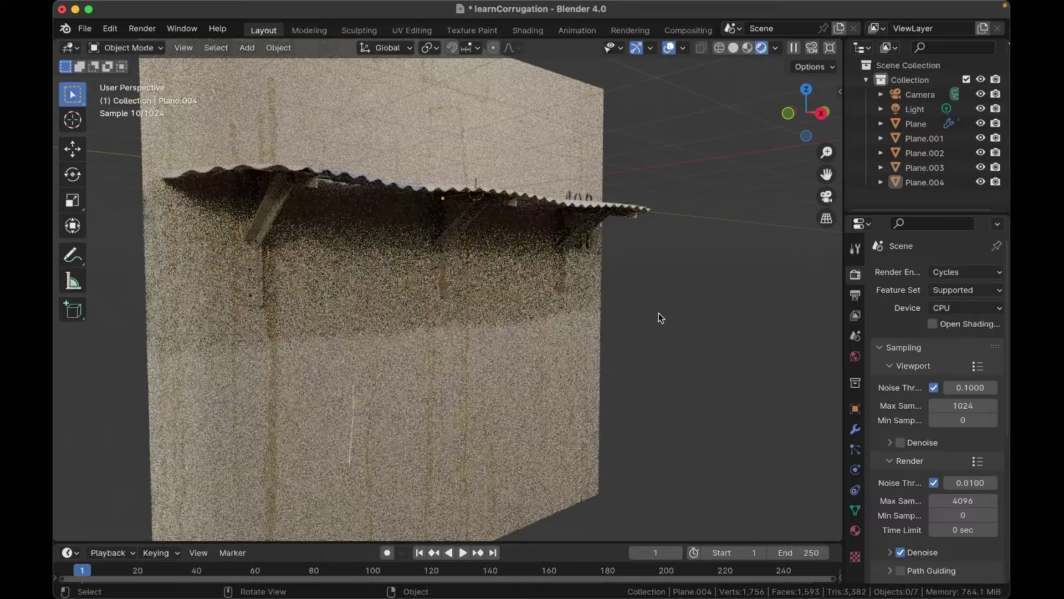
Step: Inspect the roof's underside and brackets in the rendered view and hide the viewport overlays
middle_drag(658, 313, 795, 310)
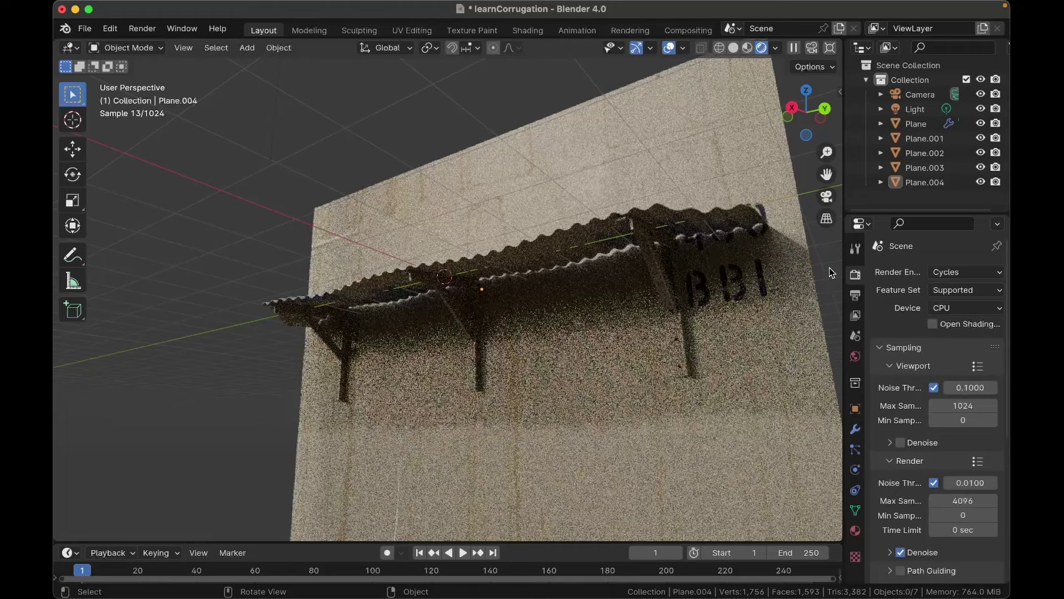
scroll(830, 268, up, 3)
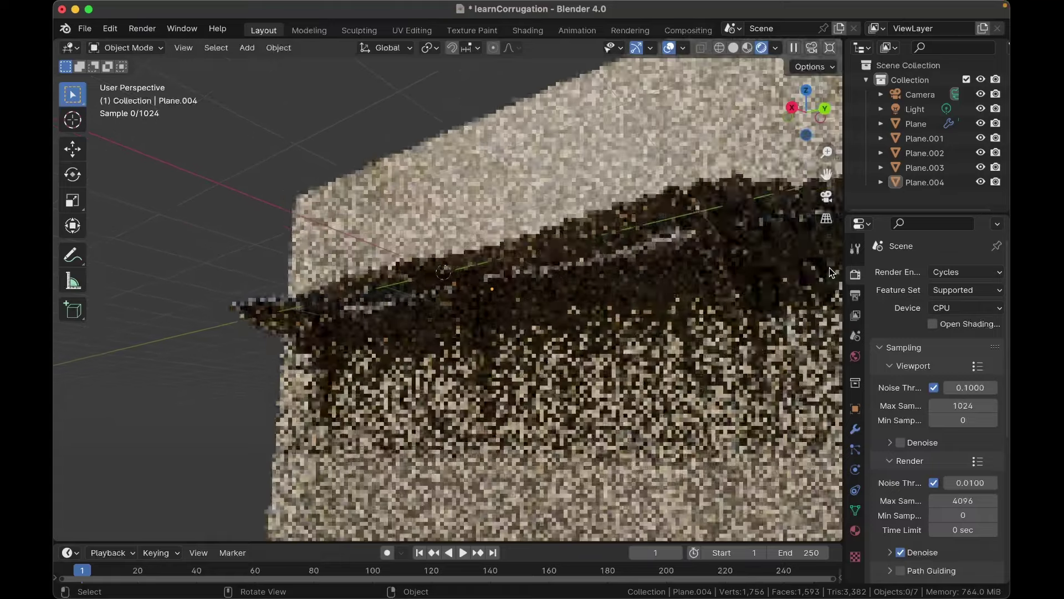
shift+scroll(830, 268, right, 3)
scroll(830, 268, left, 4)
scroll(829, 268, left, 3)
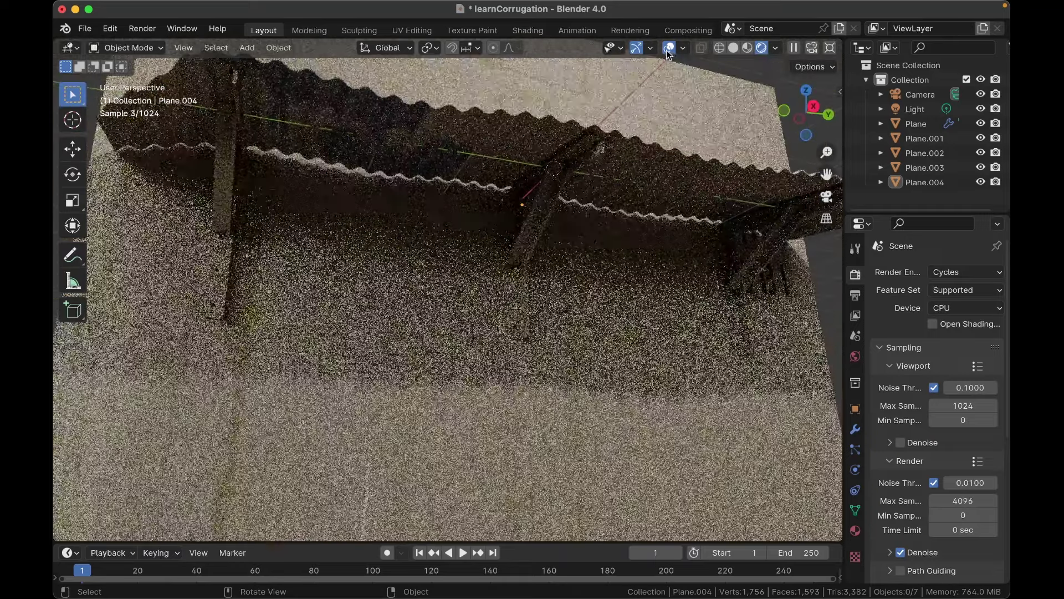
click(668, 48)
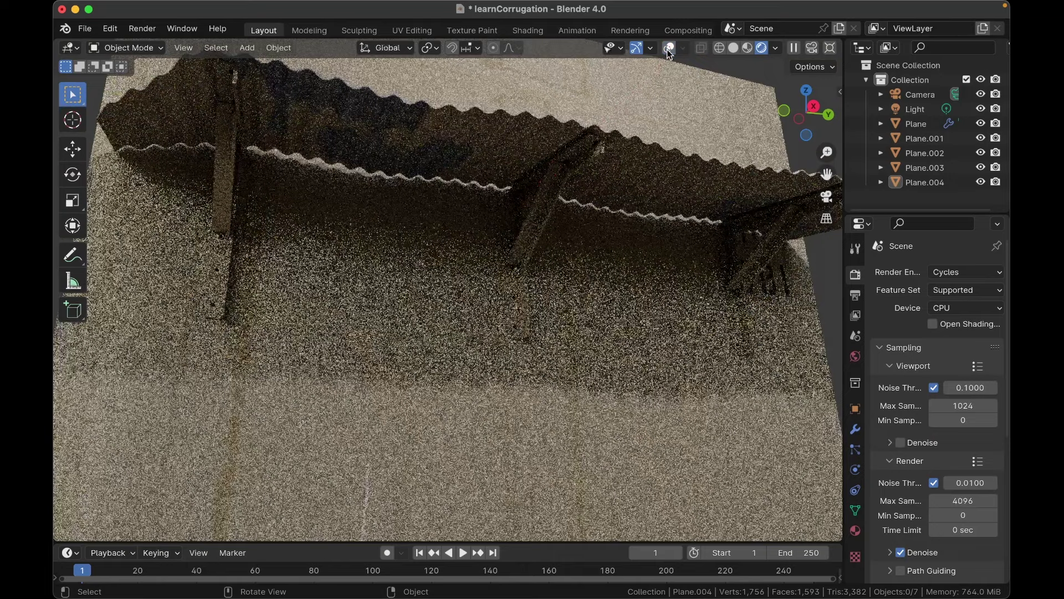